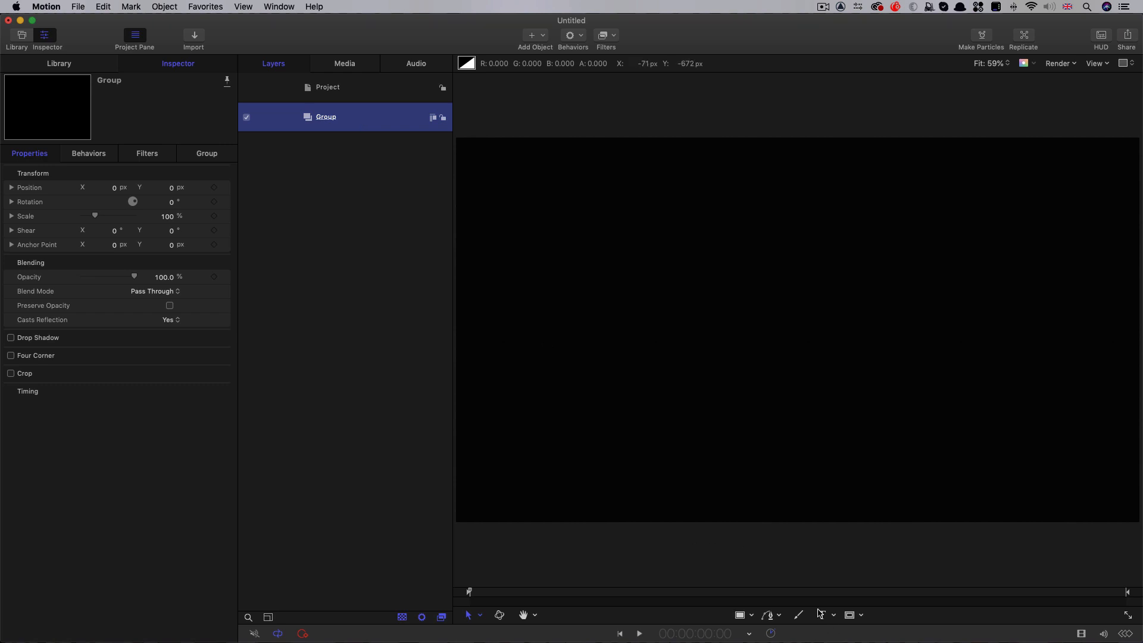
Add a text object reading ELECTRIC to the canvas and centre-align it
left_click(822, 615)
left_click(566, 326)
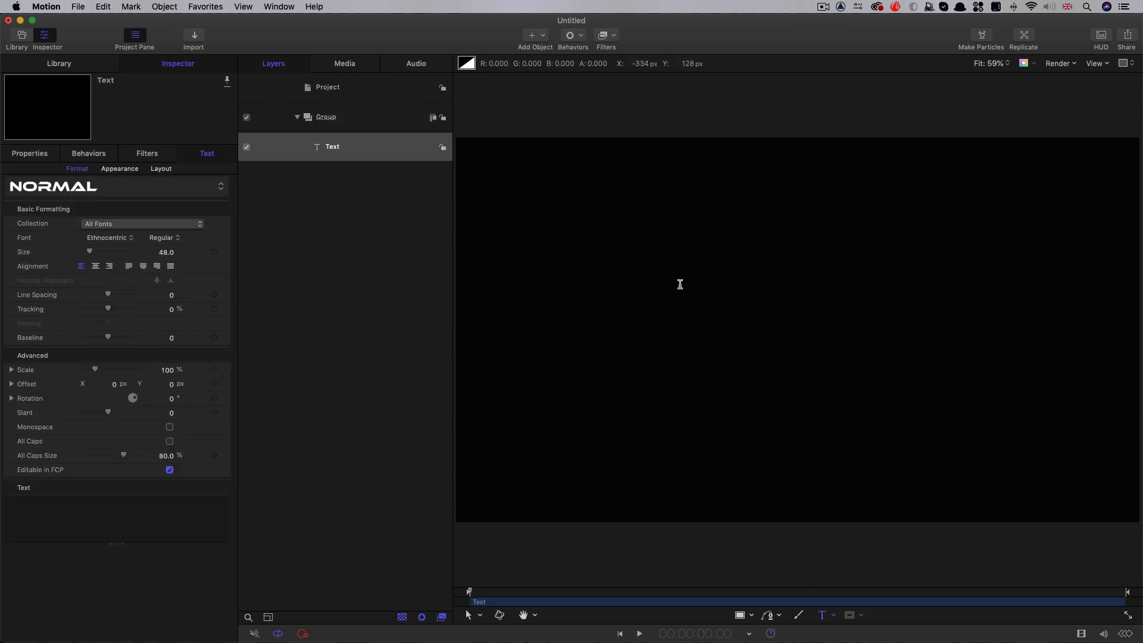
type("ELECTRIC")
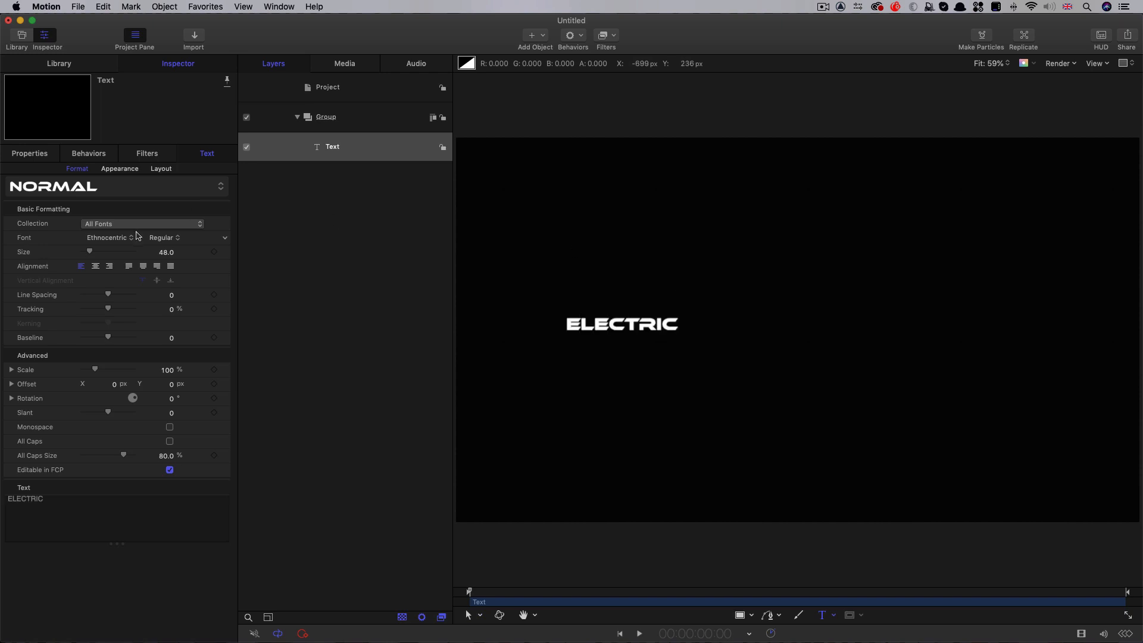
left_click(96, 266)
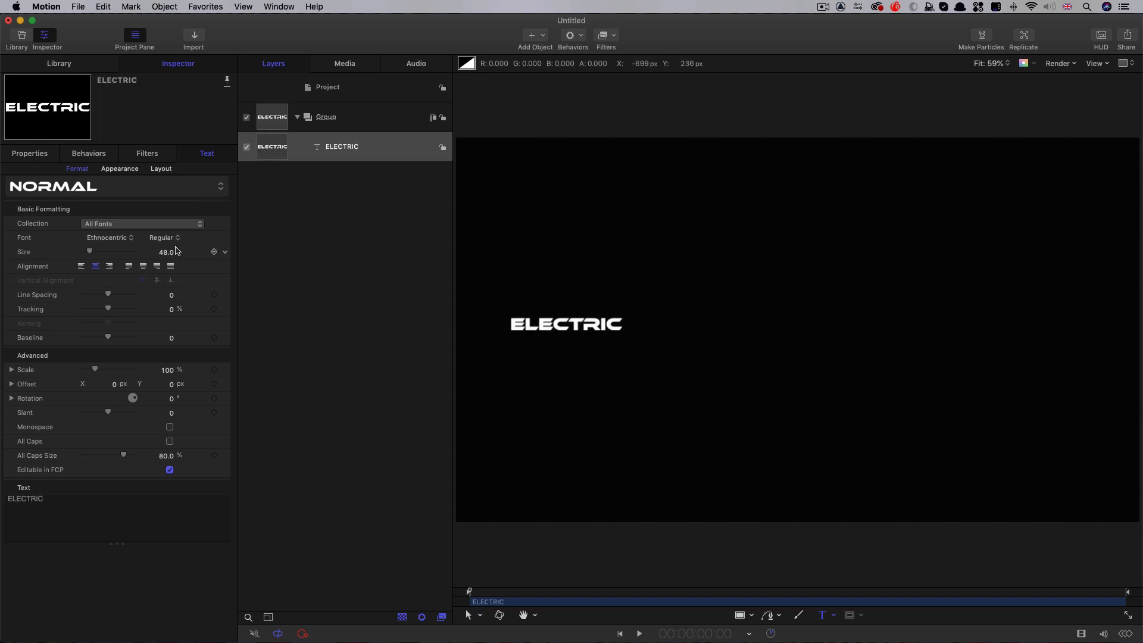
Reset the ELECTRIC text's transform and enlarge the font size to 278
left_click(25, 158)
right_click(113, 168)
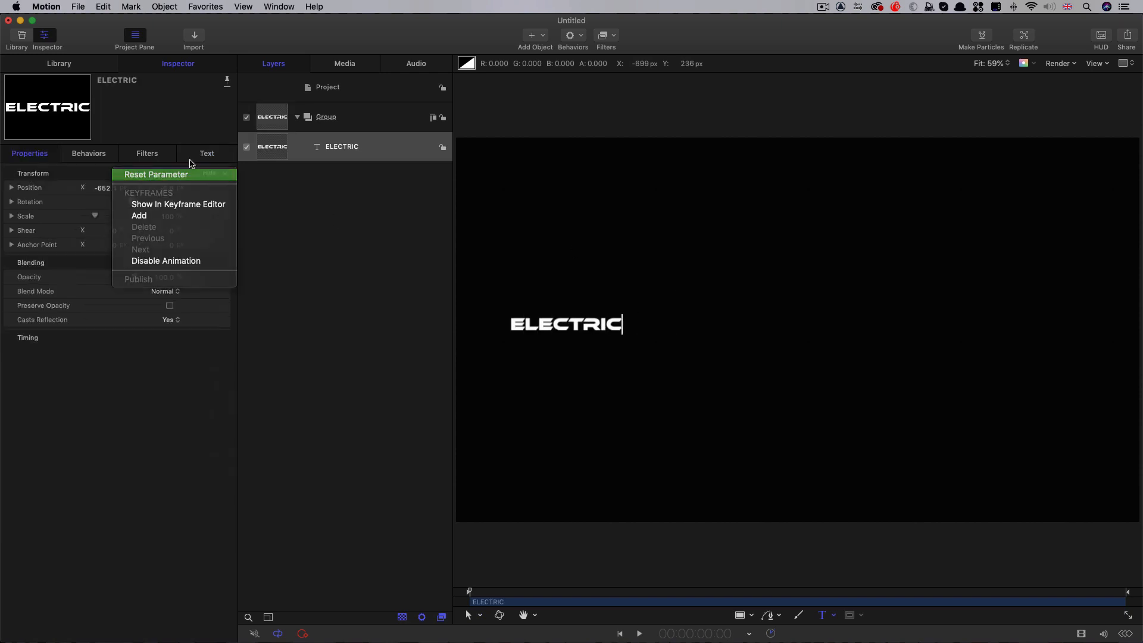
left_click(137, 174)
left_click(206, 153)
left_click_drag(167, 256, 225, 256)
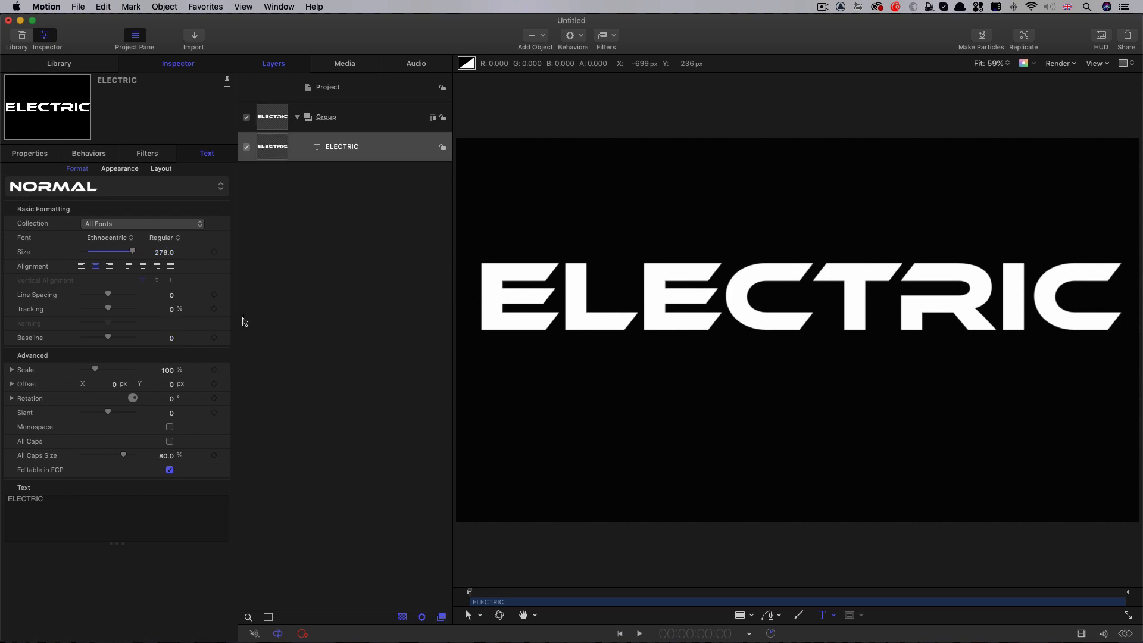
Show the grid and lower the ELECTRIC text's baseline to -93.1 to centre it vertically in the frame
key("super+apostrophe")
left_click_drag(55, 500, 7, 499)
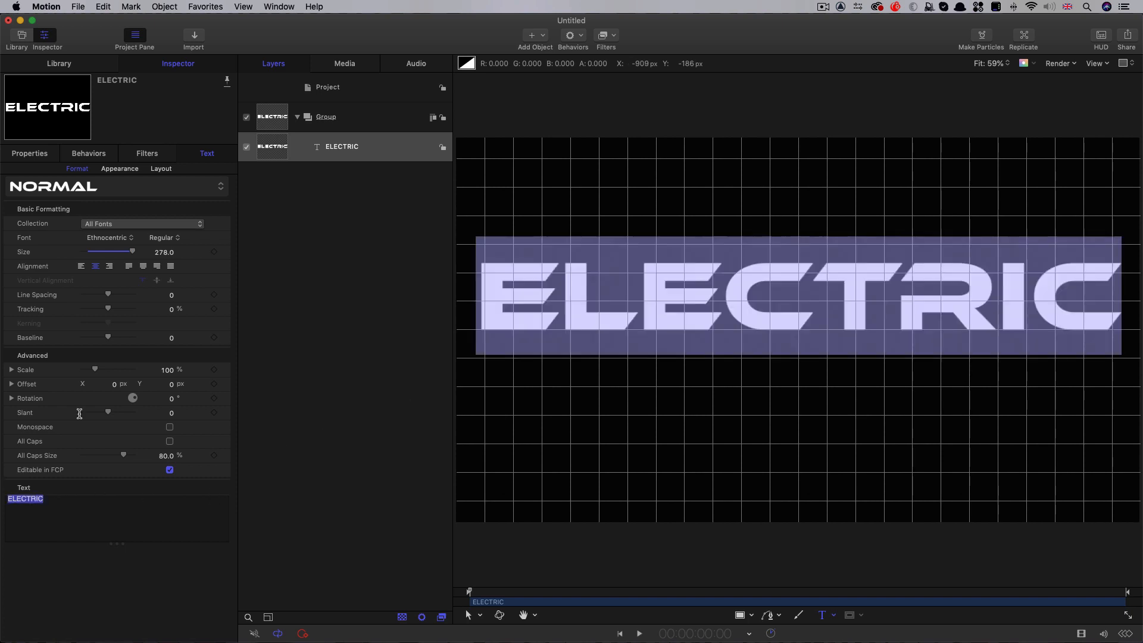
left_click_drag(173, 338, 171, 338)
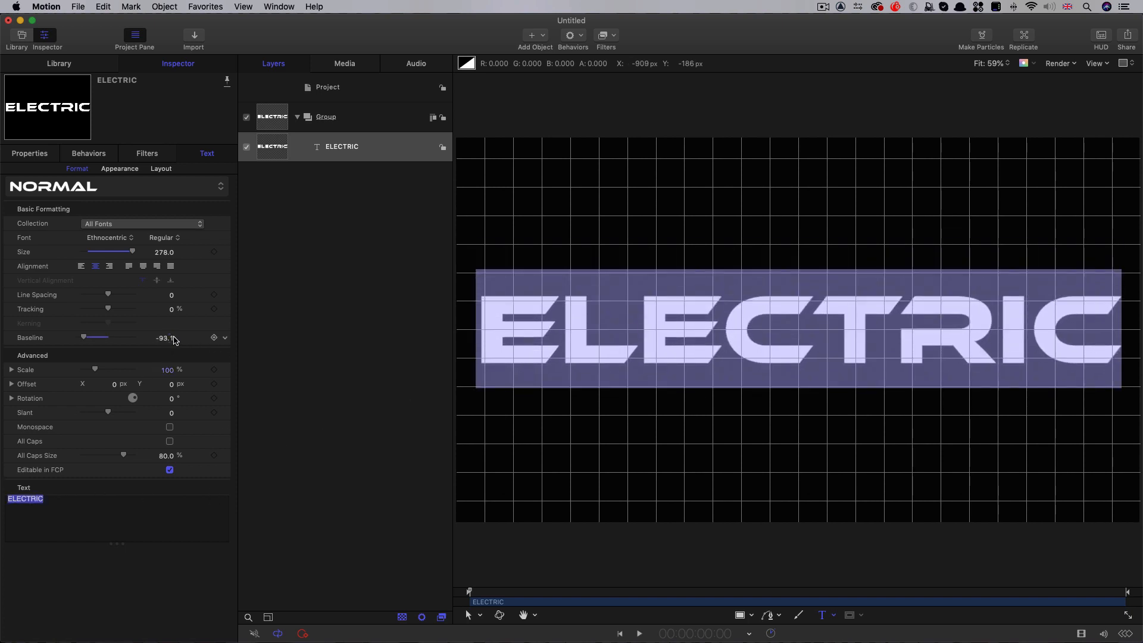
key("Escape")
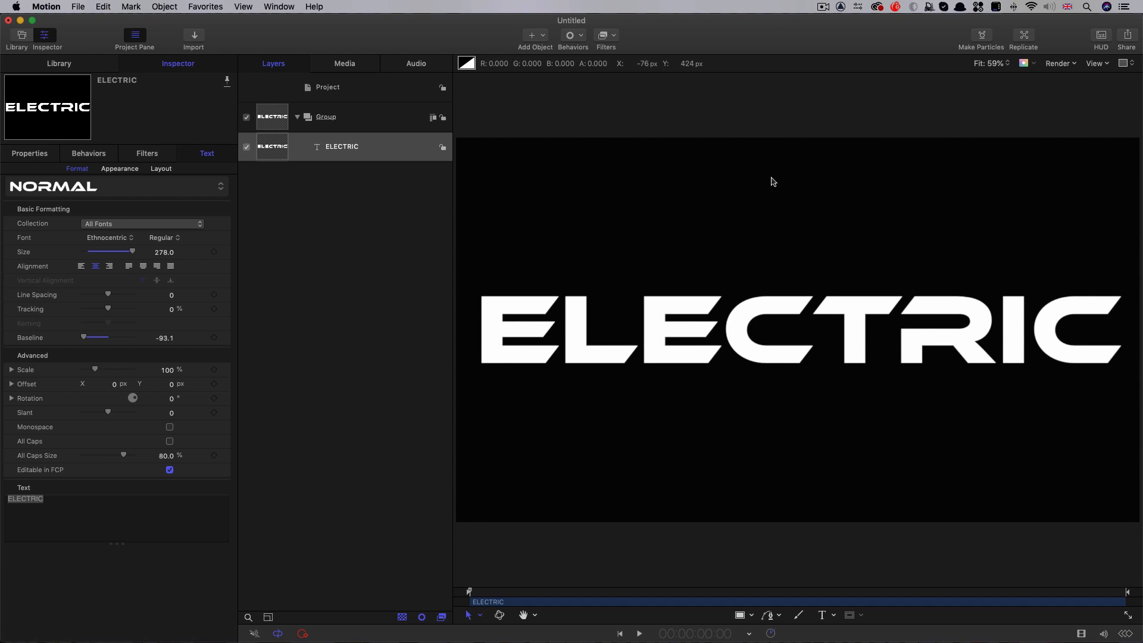
Turn on the outline of the ELECTRIC text and turn off its face
left_click(271, 149)
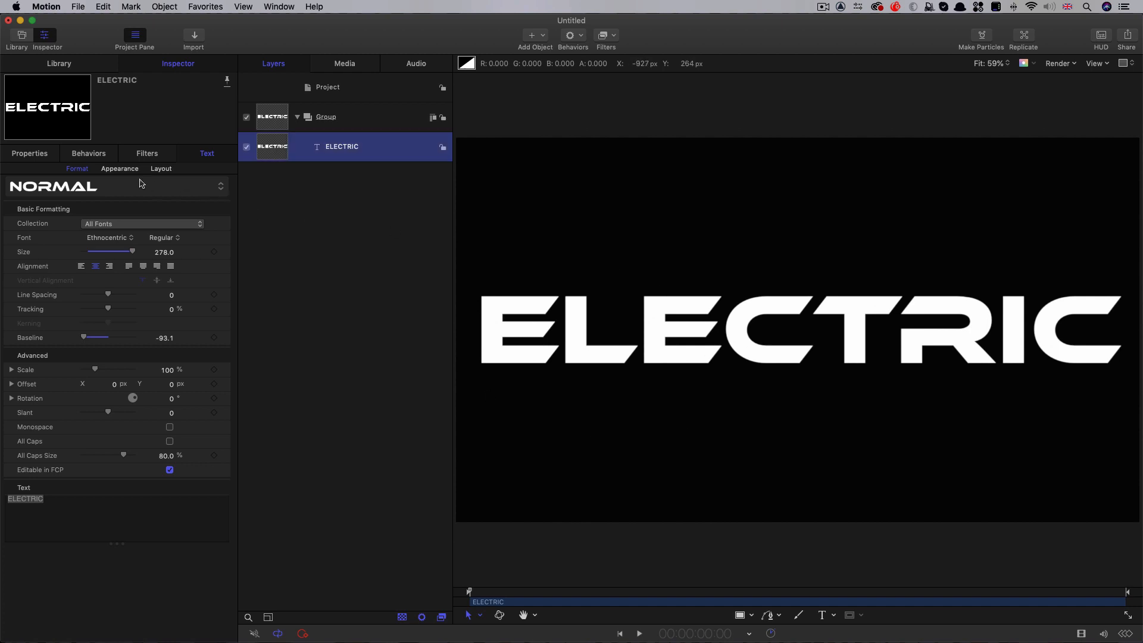
left_click(120, 169)
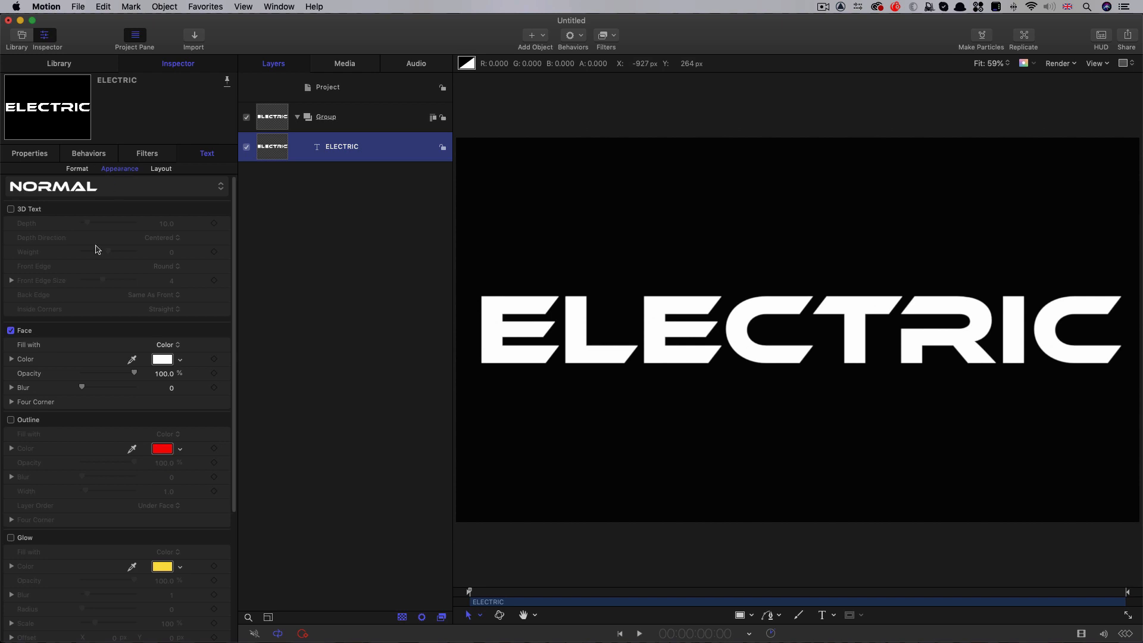
left_click(11, 421)
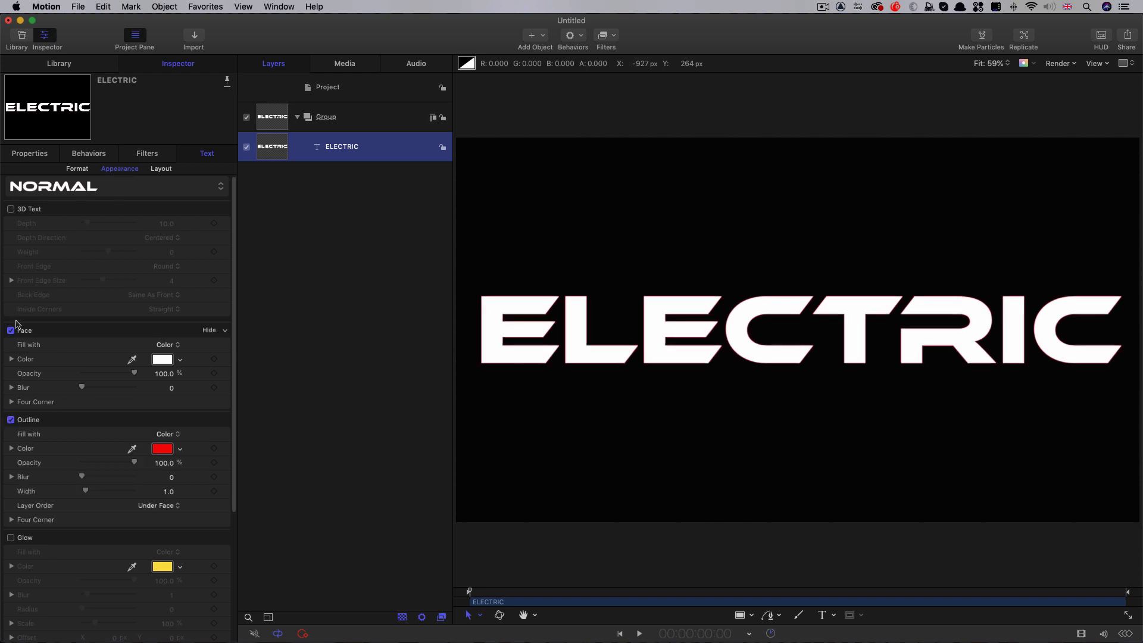
left_click(11, 330)
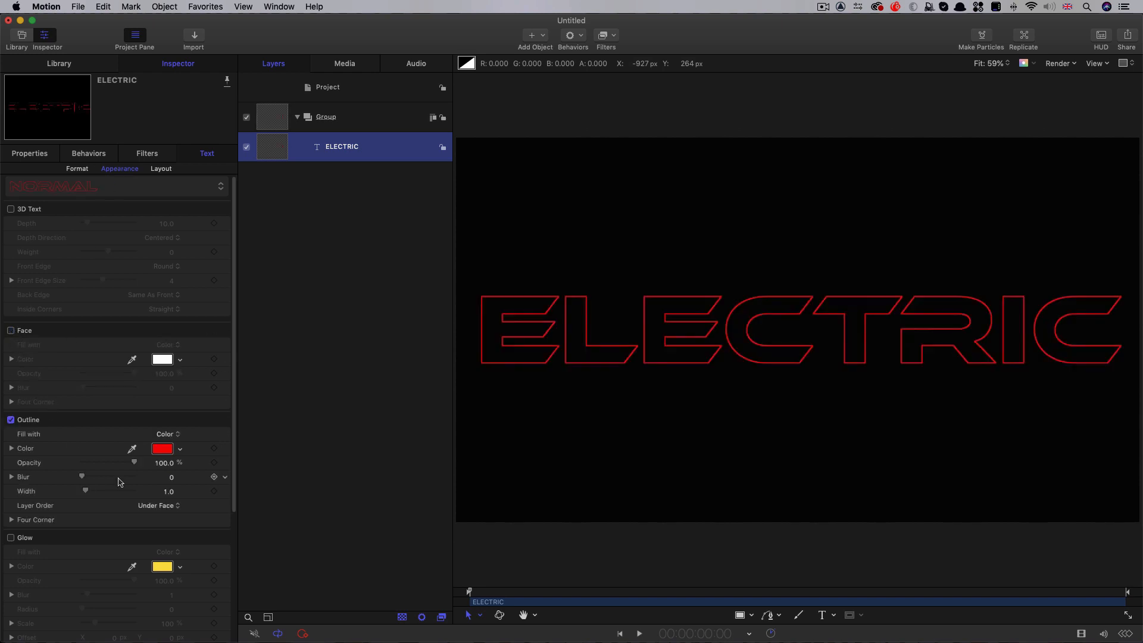
left_click(163, 449)
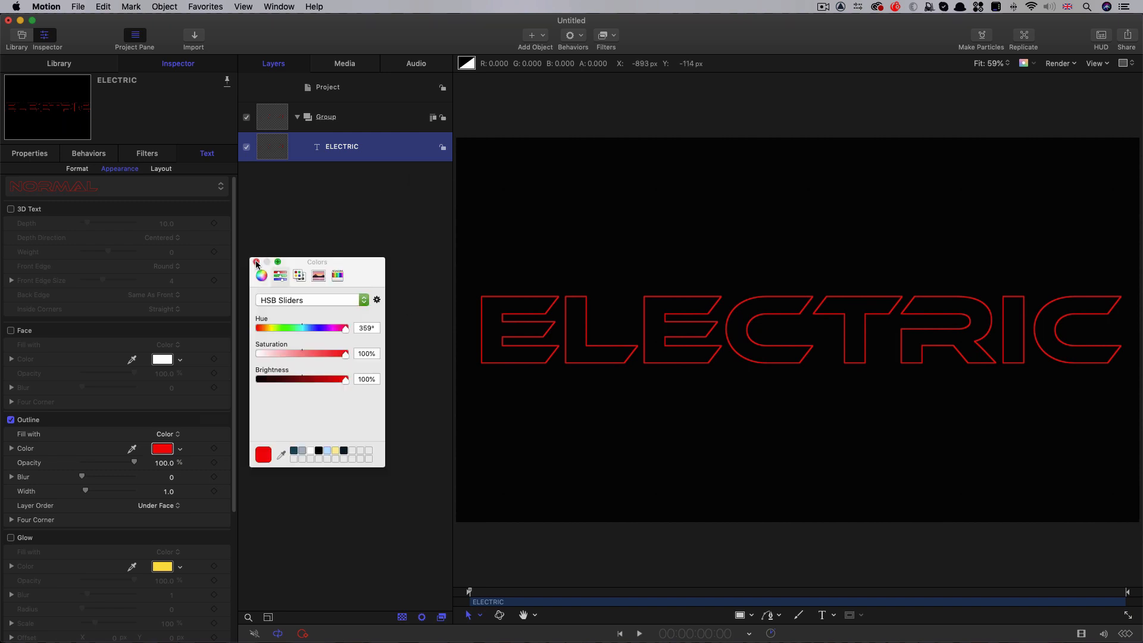
left_click(257, 262)
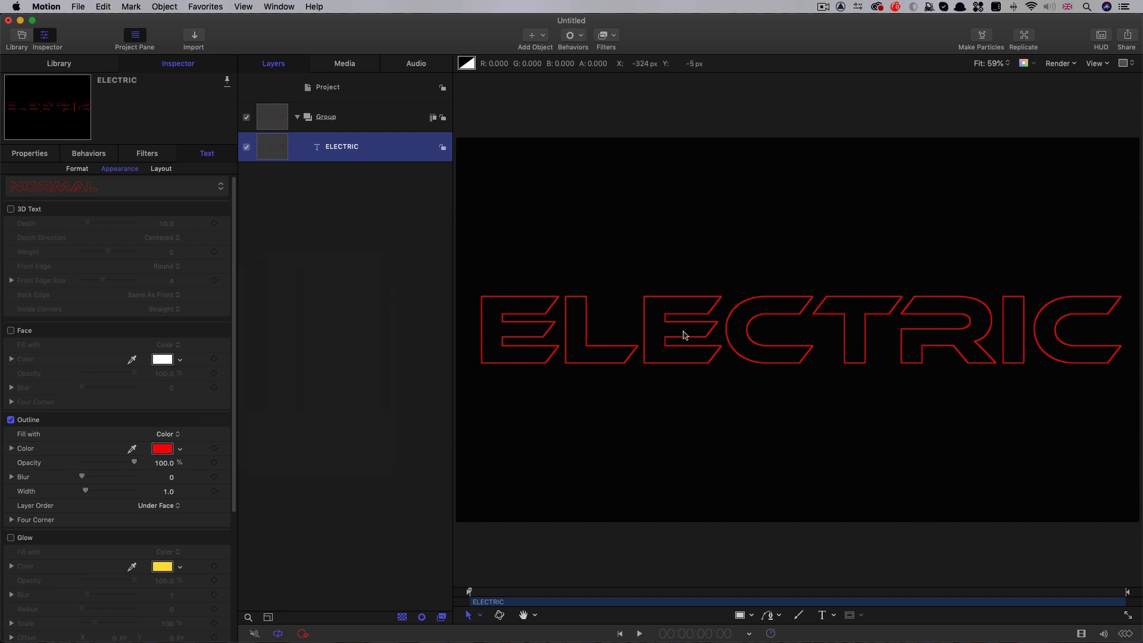
Trace the outline of the first letter E with the Bezier tool as a closed shape, placing a point at each corner
key("z")
left_click_drag(518, 326, 614, 359)
scroll(616, 358, "left", 6)
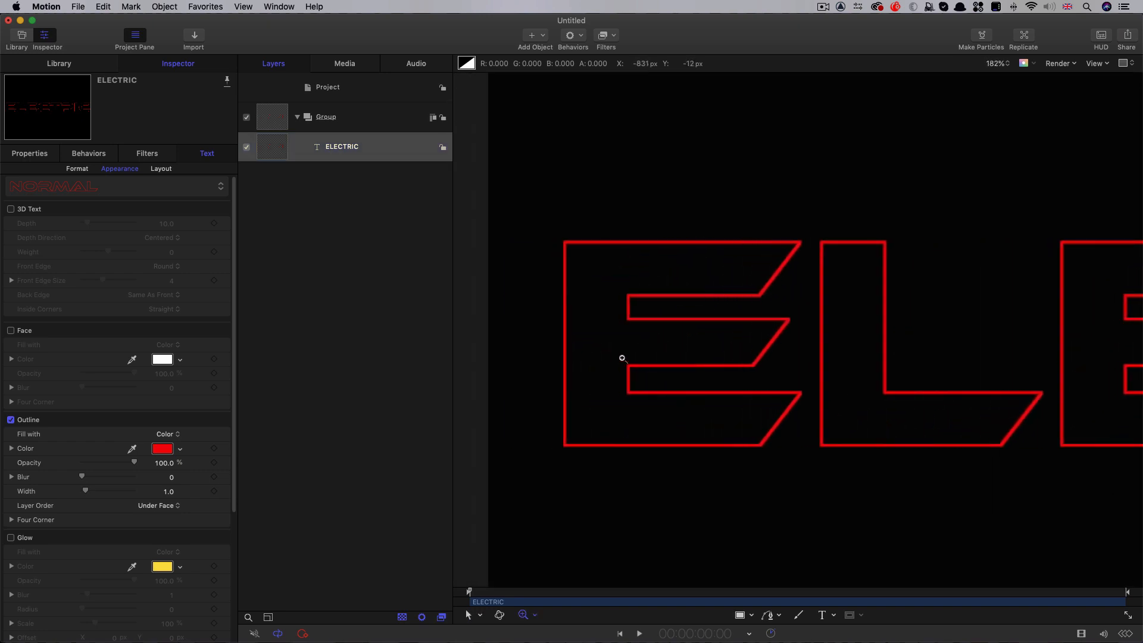
left_click(768, 616)
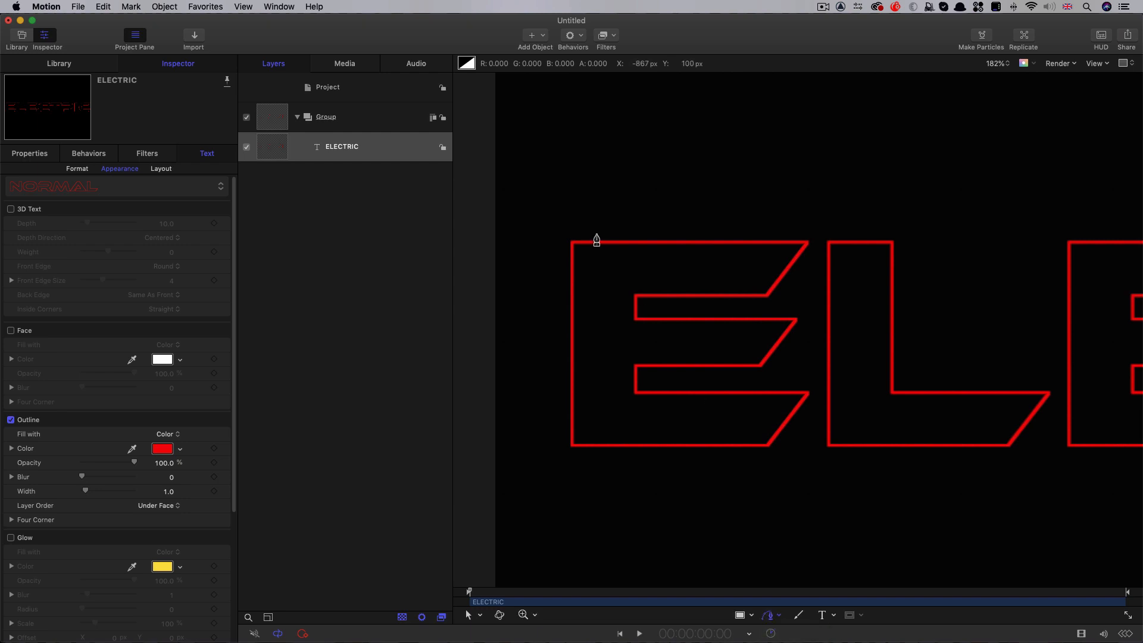
key("F7")
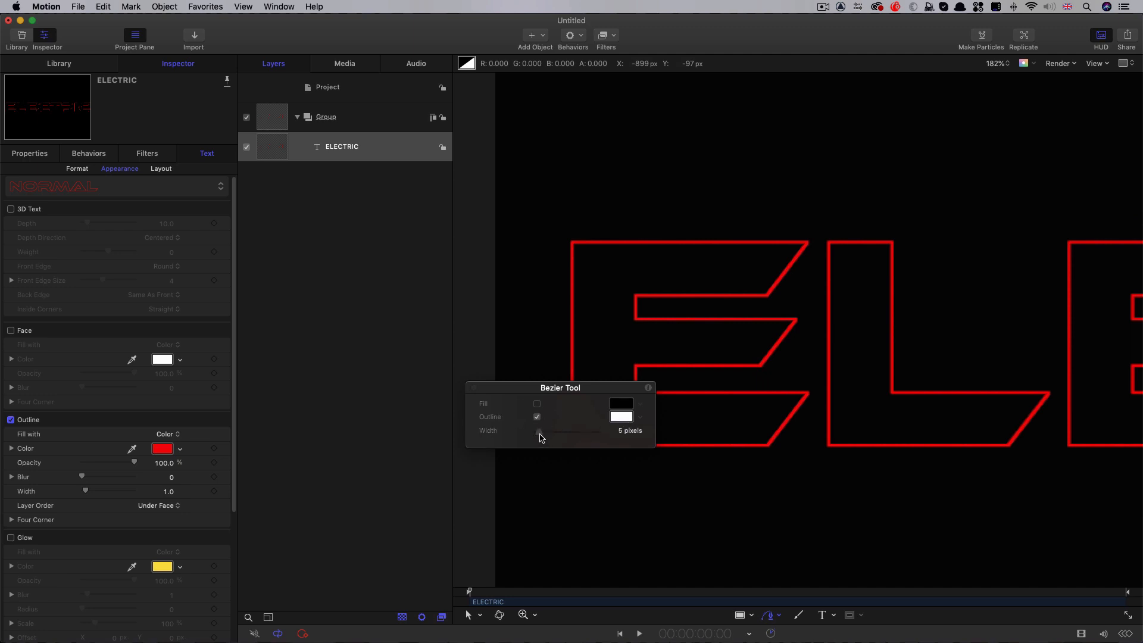
left_click(474, 388)
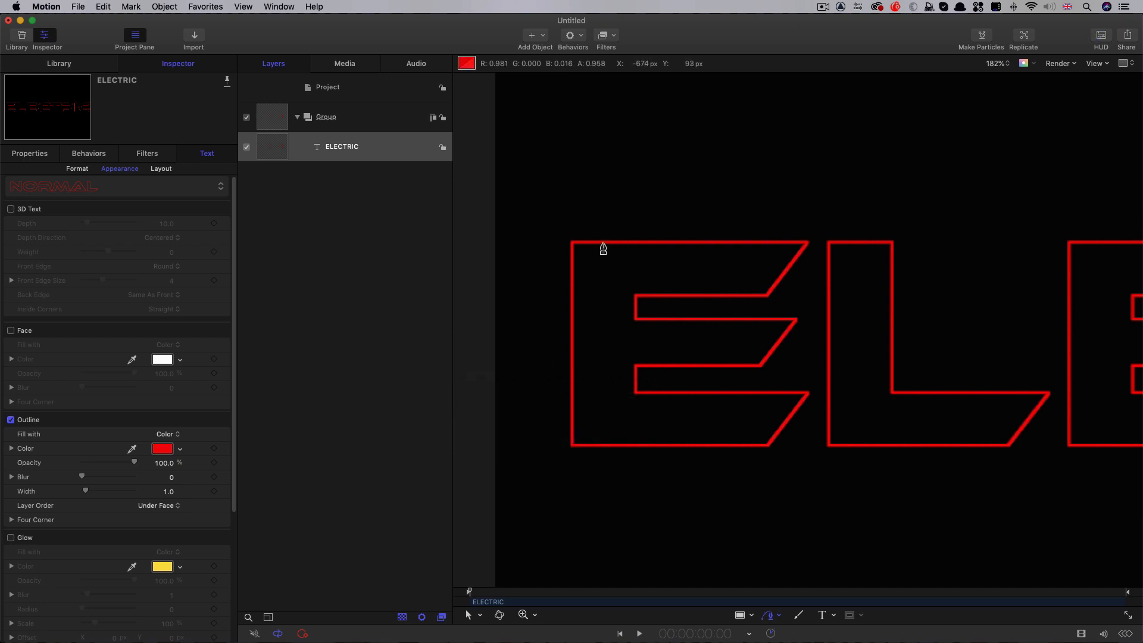
left_click(571, 242)
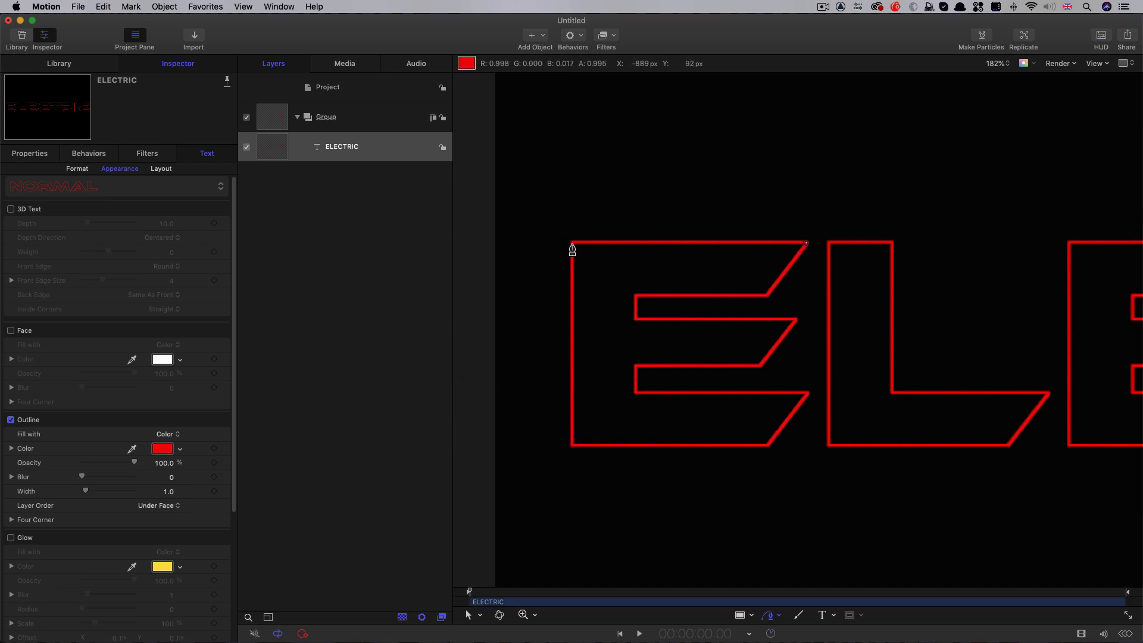
left_click(573, 445)
left_click(766, 446)
left_click(808, 393)
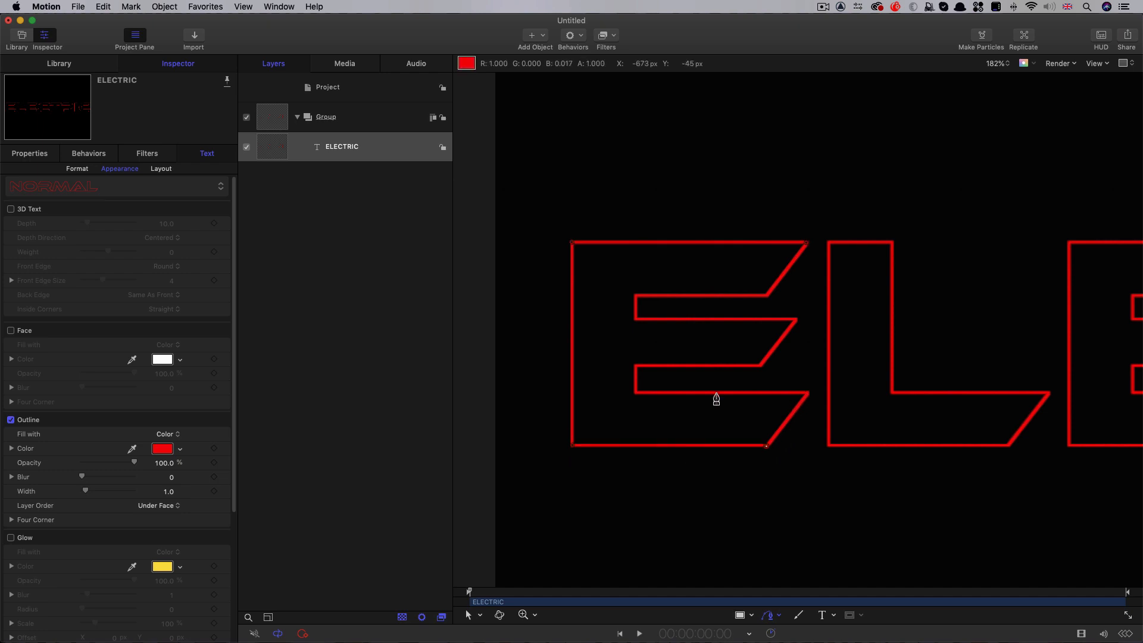
left_click(635, 391)
left_click(759, 366)
left_click(795, 320)
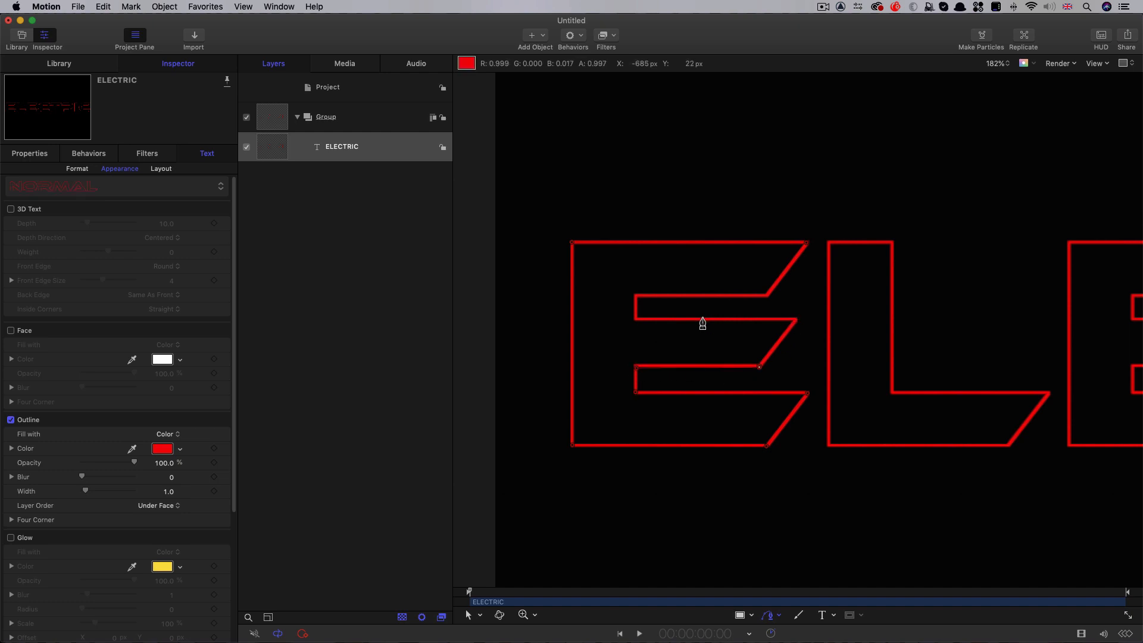
left_click(635, 319)
left_click(634, 295)
left_click(767, 296)
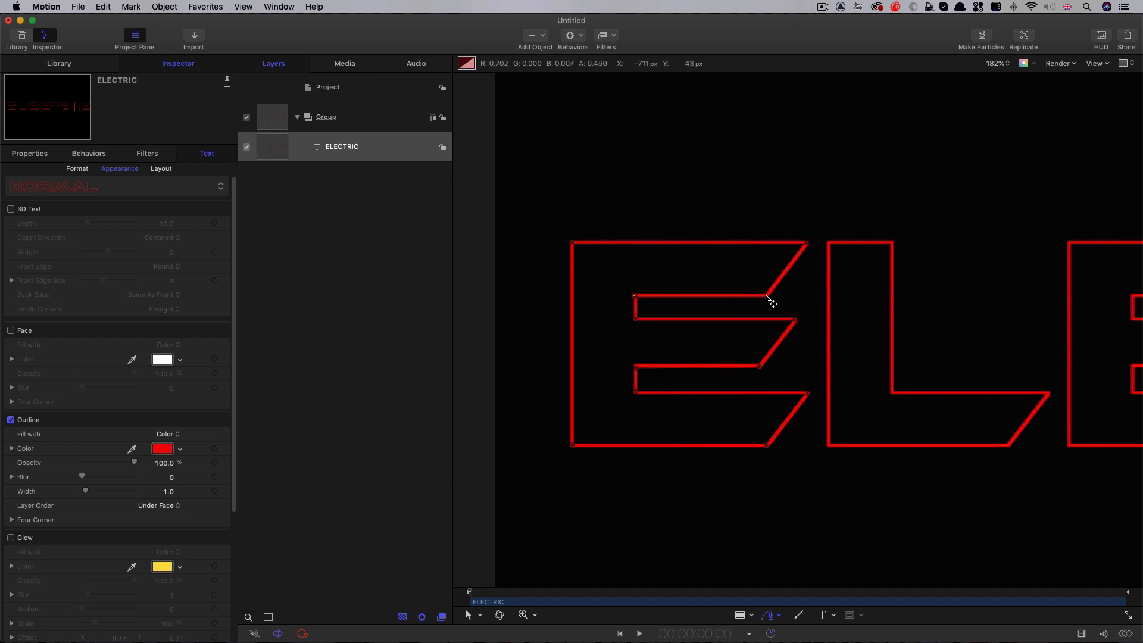
left_click(807, 244)
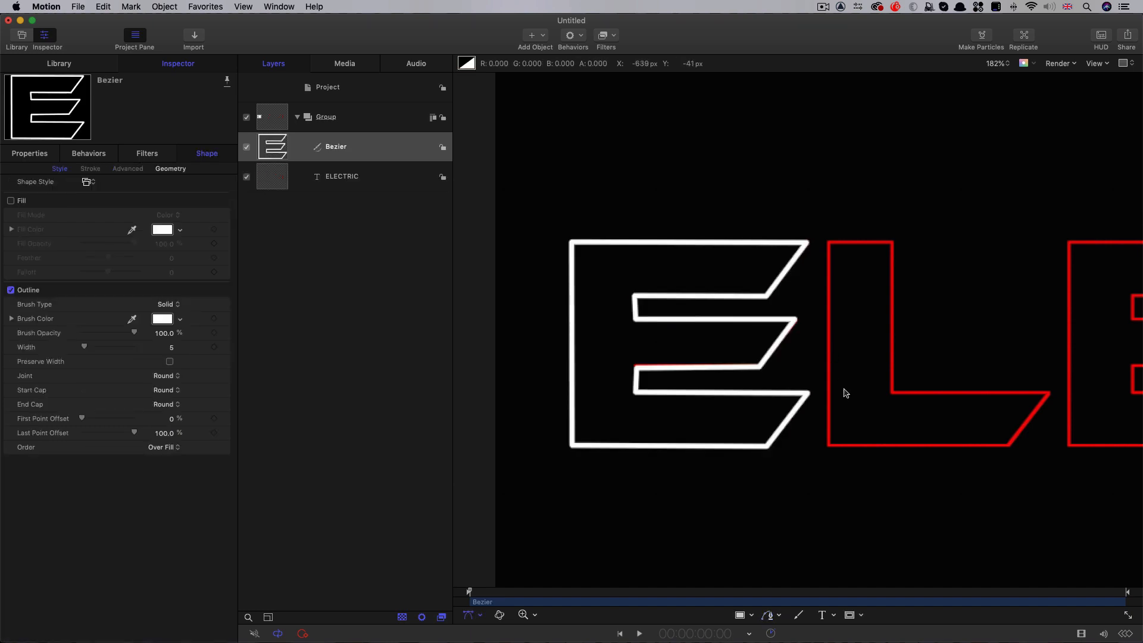
Trace the outline of the letter L with the Bezier tool as a closed shape
left_click(766, 619)
left_click(829, 241)
left_click(890, 243)
left_click(891, 393)
left_click(1049, 393)
left_click(1008, 445)
left_click(829, 445)
left_click(829, 242)
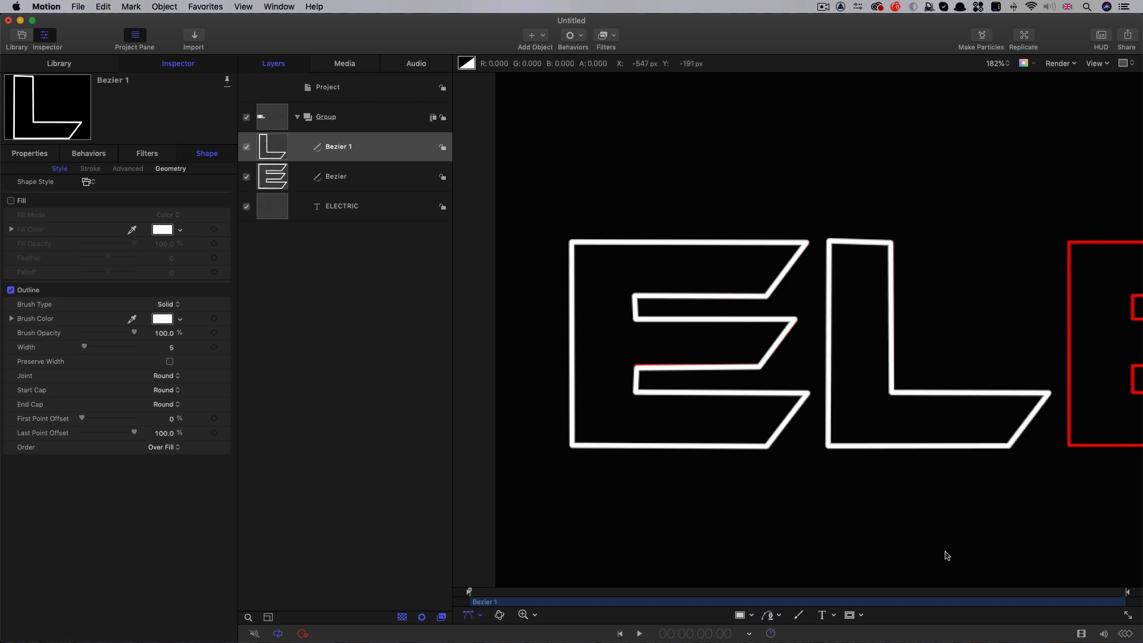
Duplicate the traced E shape and bring the copy forward above the L shape in the layer order
scroll(940, 551, "right", 6)
scroll(910, 538, "right", 3)
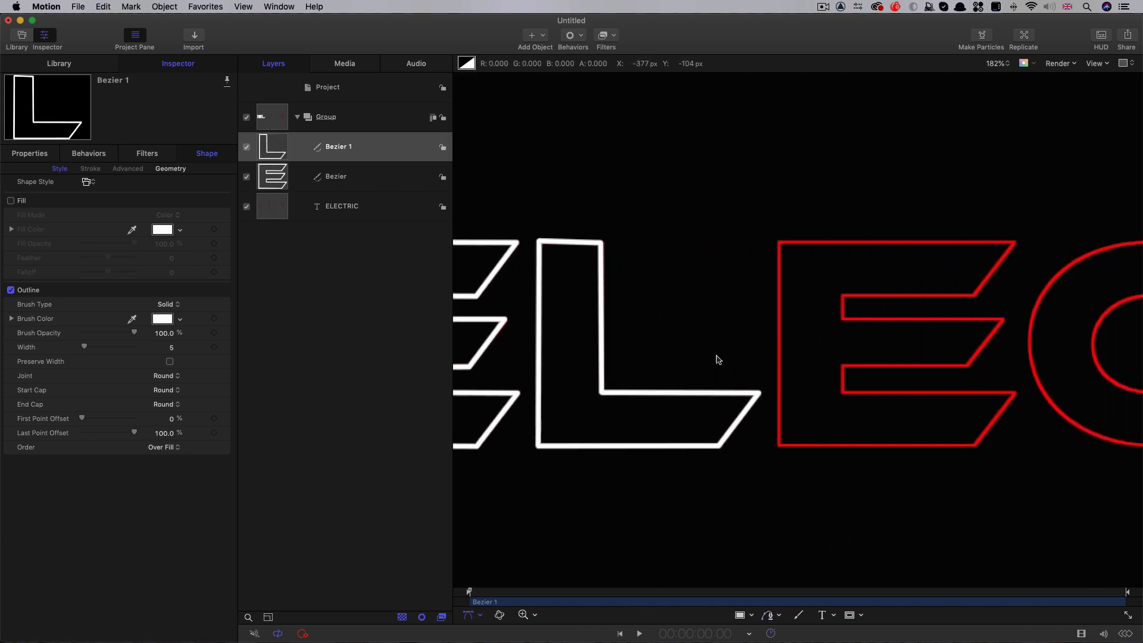
left_click(271, 182)
right_click(271, 176)
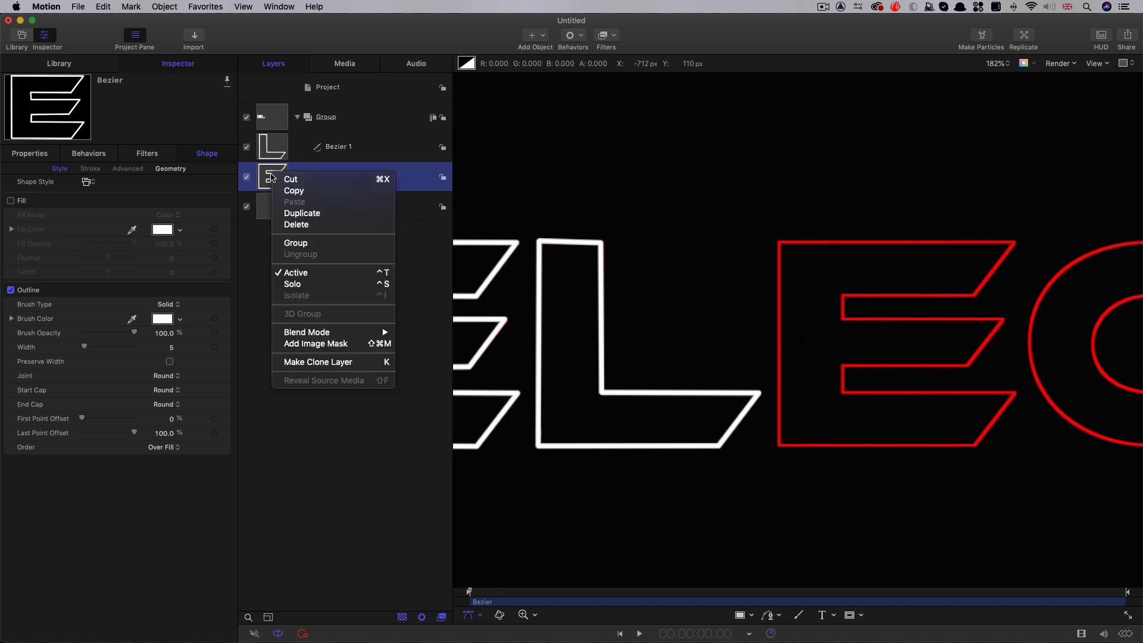
left_click(302, 213)
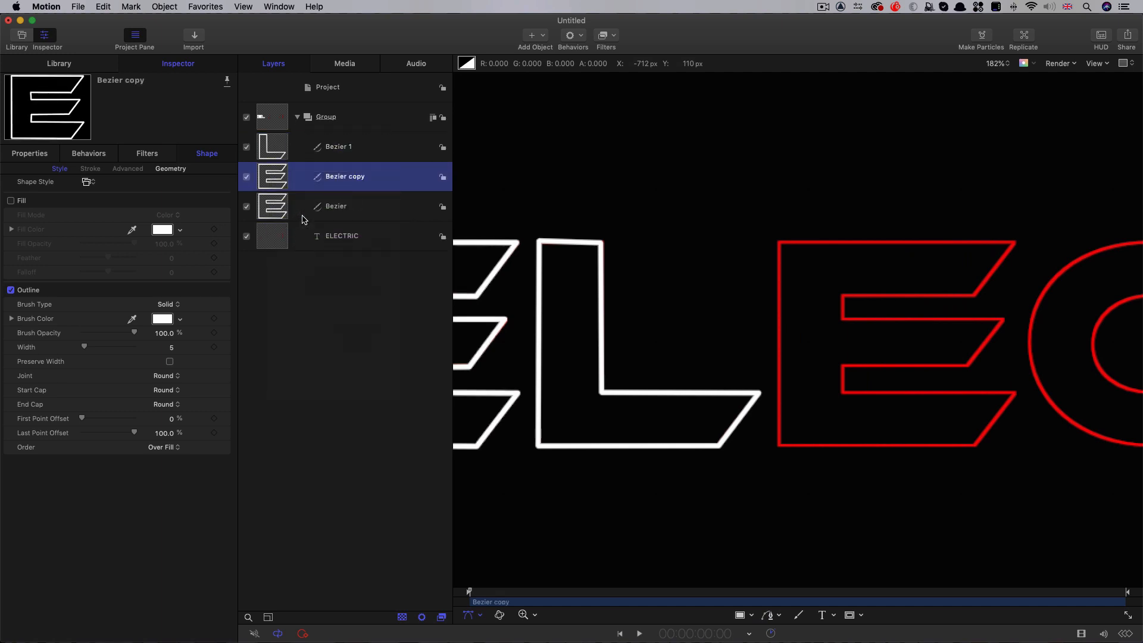
key("super+bracketright")
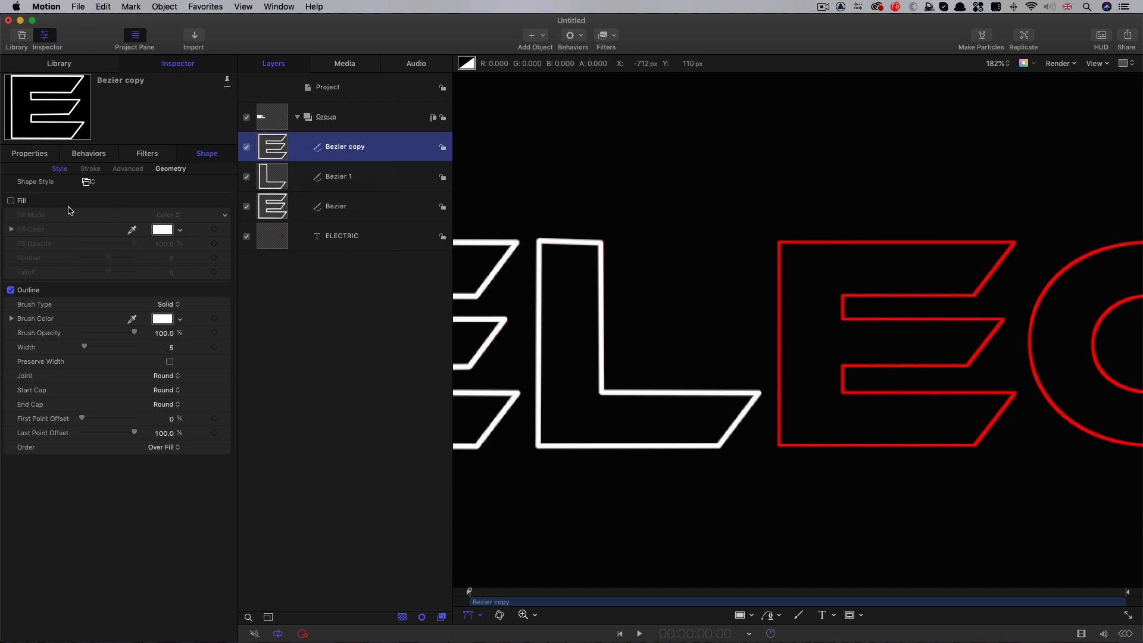
Move the duplicated E over the second E of the text by setting its X position to -324.8 px
left_click(26, 154)
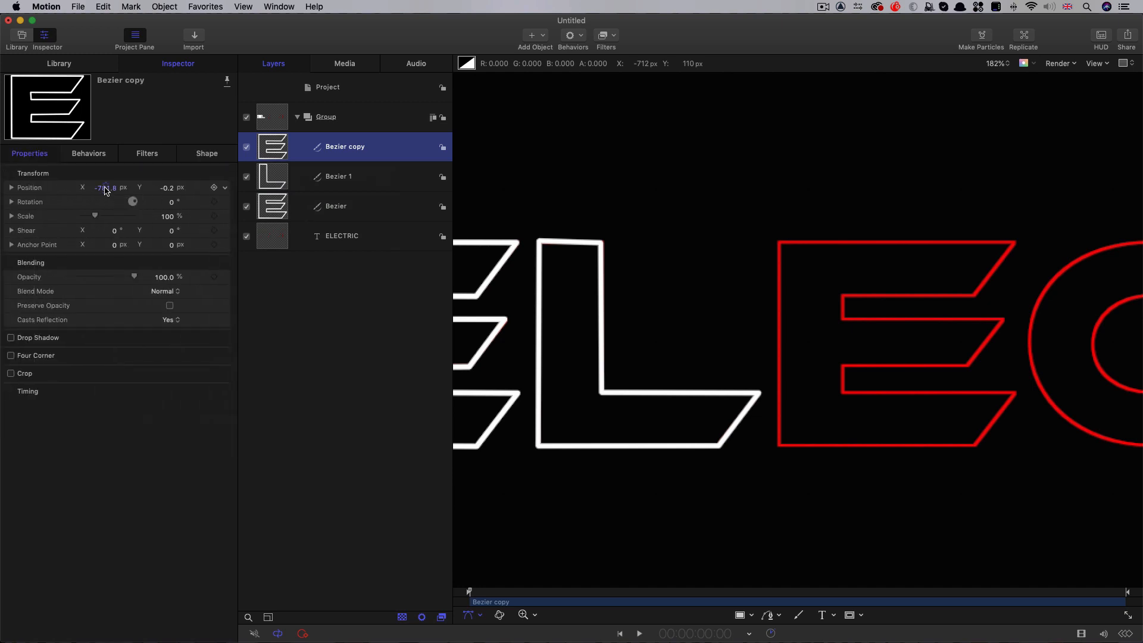
left_click_drag(105, 189, 107, 188)
scroll(711, 459, "right", 10)
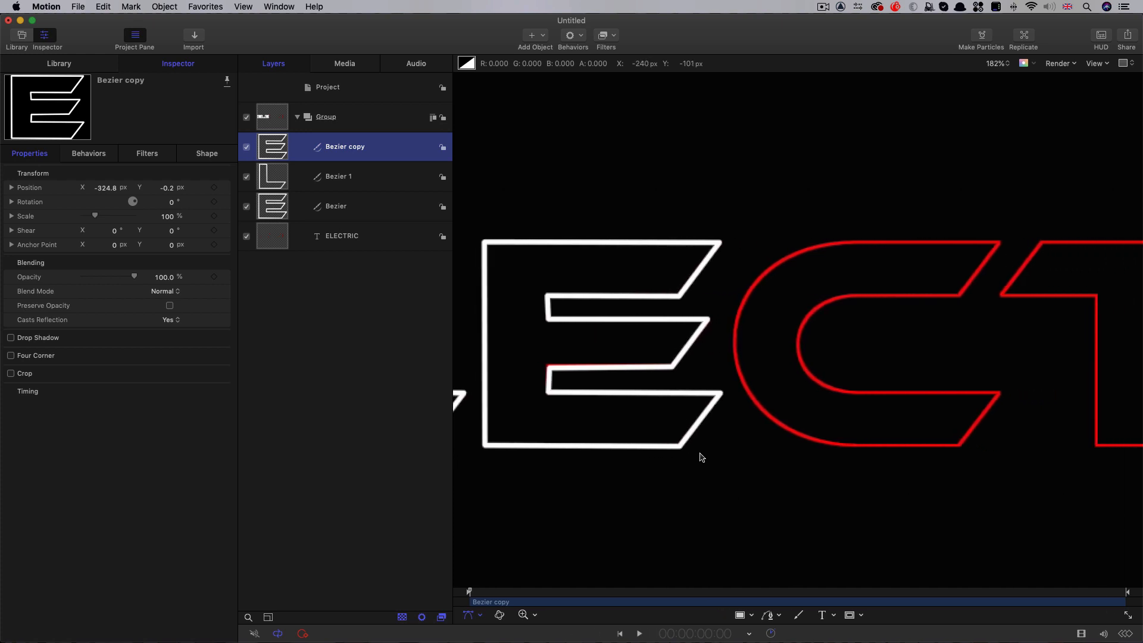
Trace the outline of the letter C as a closed Bezier shape, with curved points on its inner and outer bends
scroll(697, 454, "right", 2)
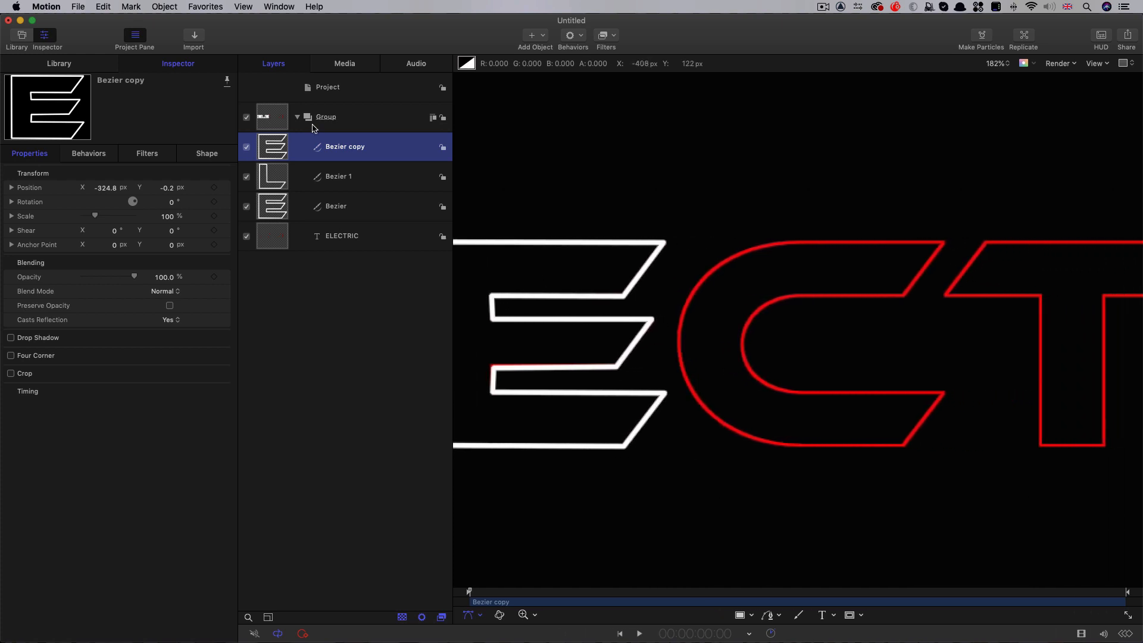
left_click(941, 243)
left_click(903, 295)
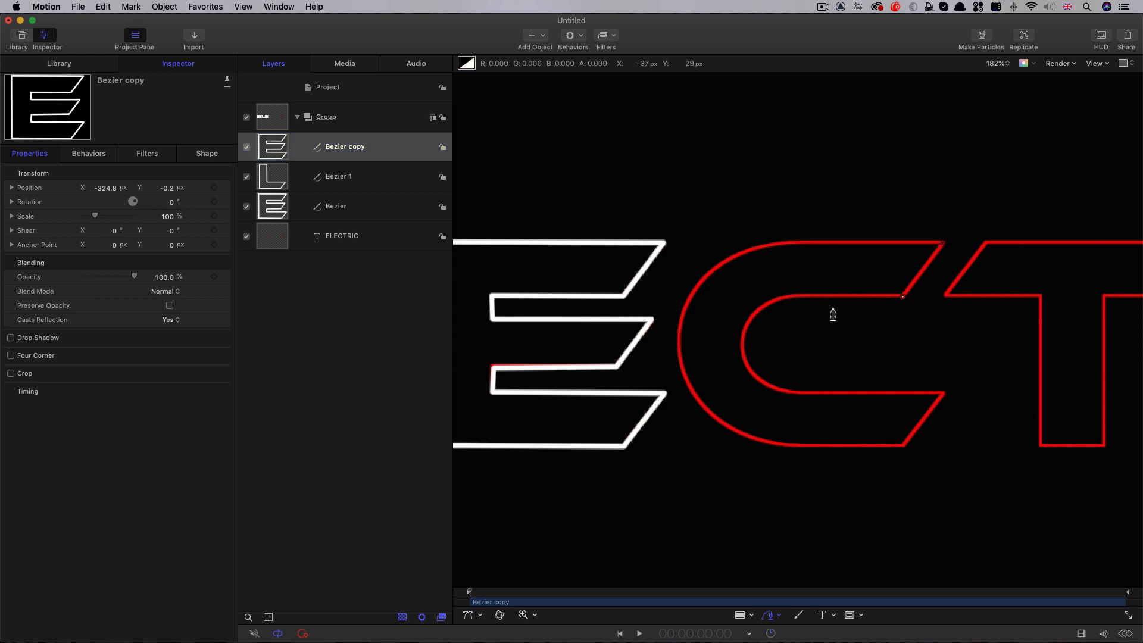
left_click(805, 297)
left_click_drag(741, 341, 741, 381)
left_click_drag(741, 384, 741, 384)
left_click(799, 393)
left_click(942, 393)
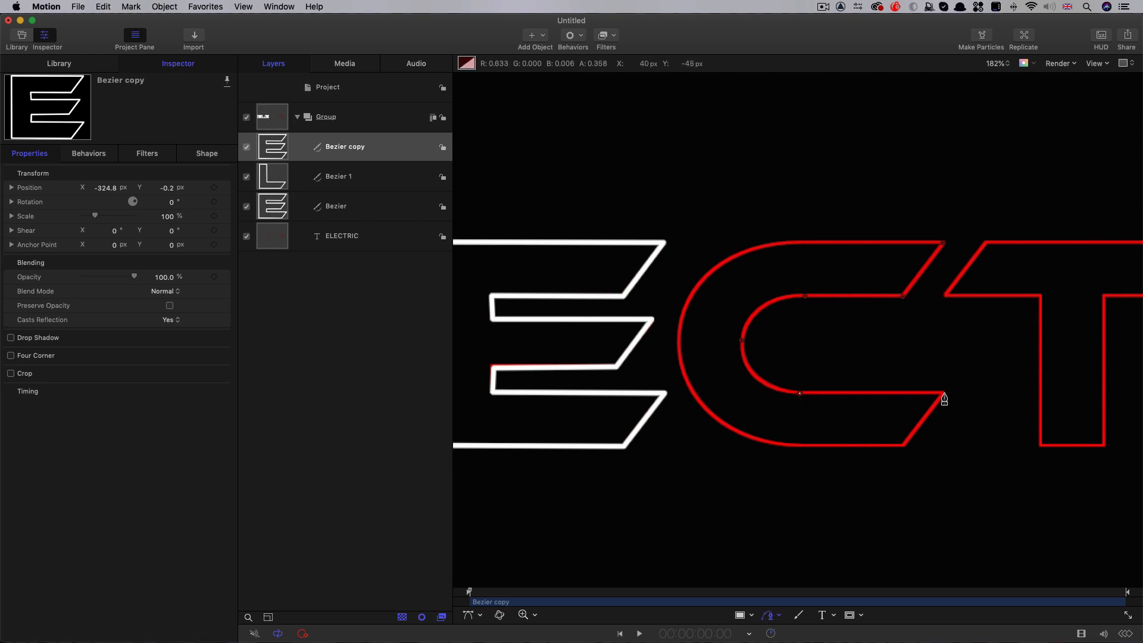
left_click(902, 445)
left_click(677, 332)
left_click_drag(677, 331, 679, 235)
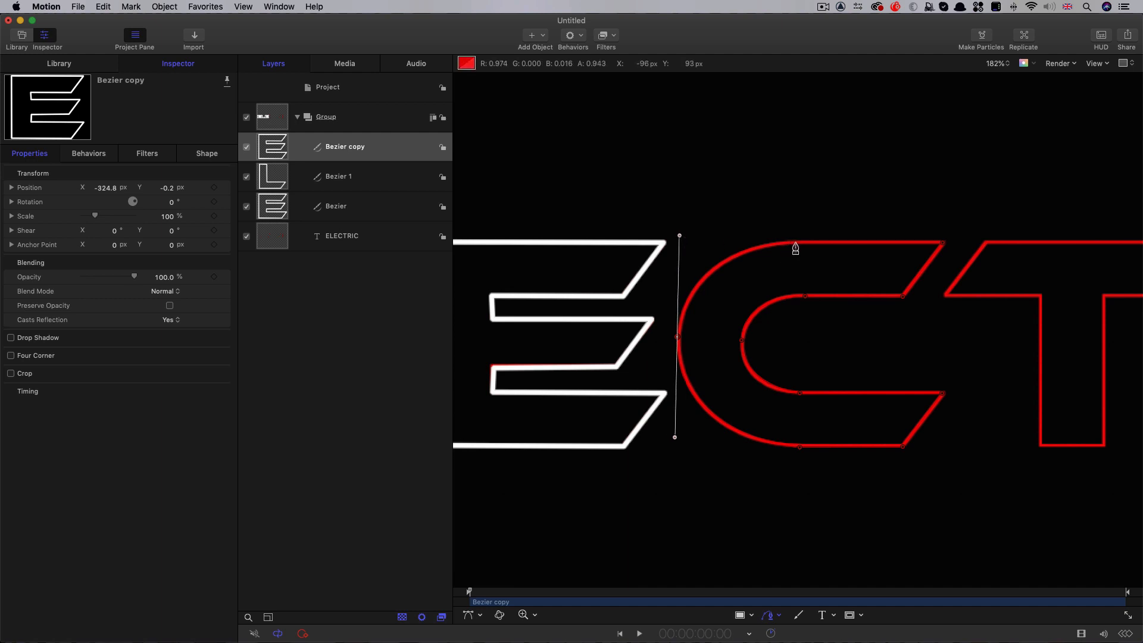
left_click(943, 243)
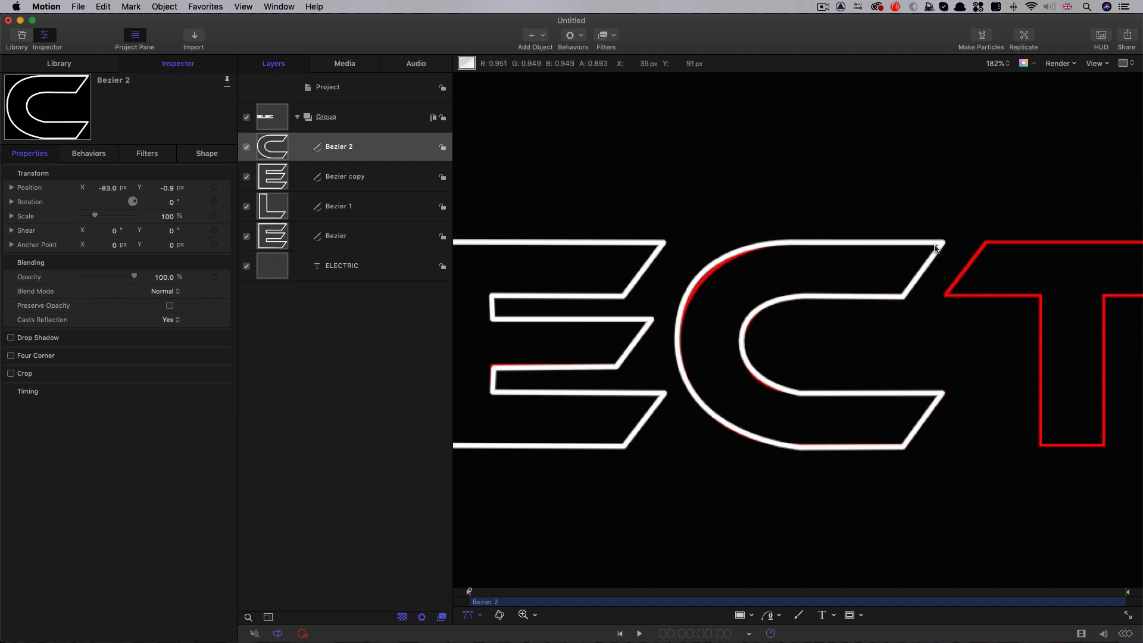
Trace the outline of the letter T with the Bezier tool as a closed shape
scroll(881, 393, "right", 8)
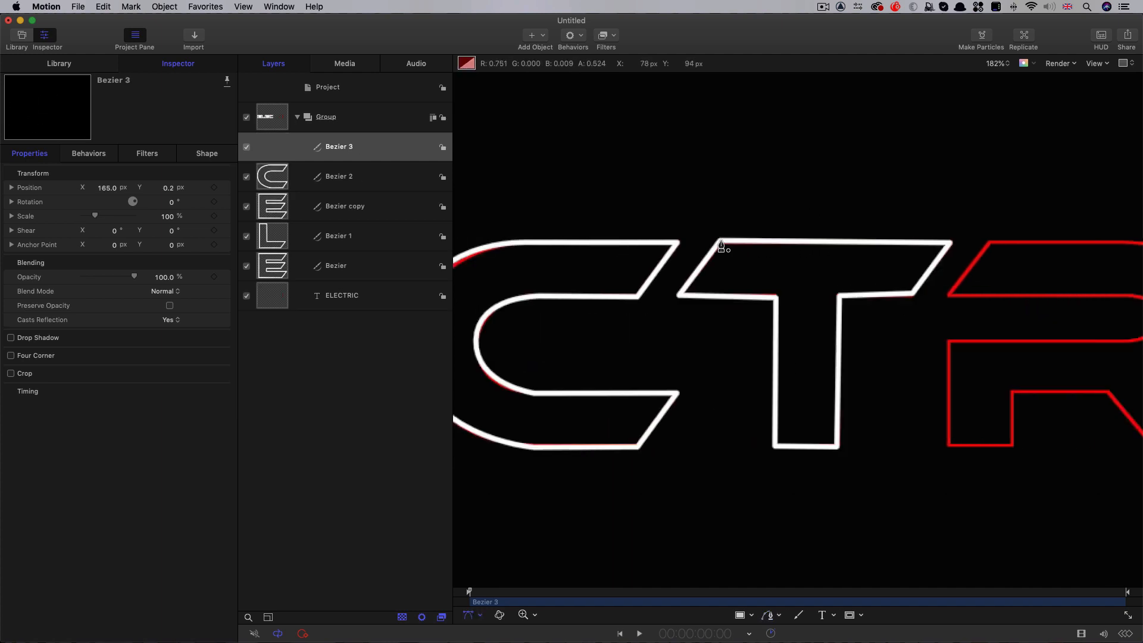
left_click(721, 245)
Trace the outline of the letter R as a closed Bezier shape, with curved points on its inner and outer bends
scroll(862, 340, "right", 5)
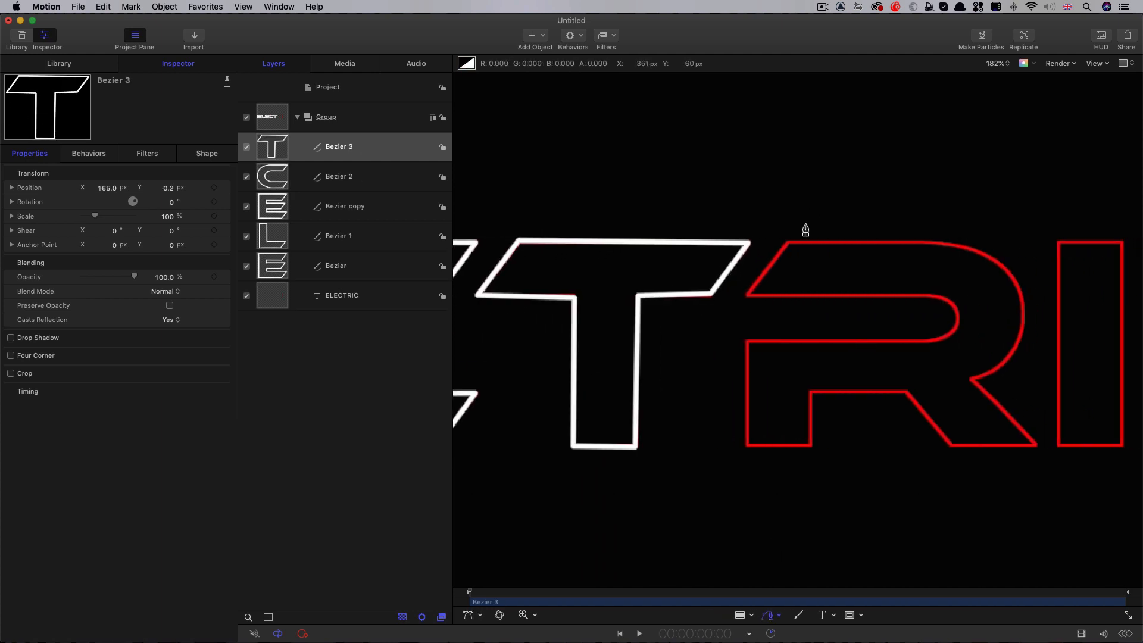
left_click(928, 296)
left_click(957, 319)
left_click(927, 341)
left_click(746, 342)
left_click(745, 444)
left_click(811, 447)
left_click(810, 394)
left_click(903, 392)
left_click(951, 445)
left_click(1034, 445)
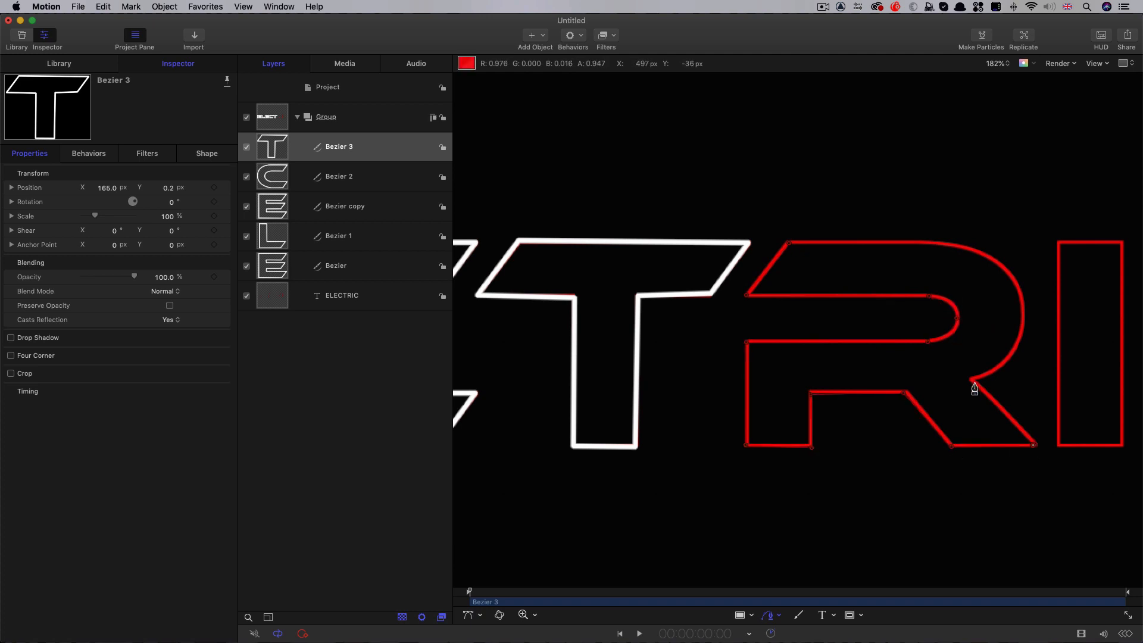
left_click(972, 379)
mouse_move(1021, 318)
left_mouse_down()
mouse_move(1022, 256)
mouse_move(1019, 315)
left_mouse_up()
left_click(934, 242)
left_click(789, 243)
scroll(1027, 321, "right", 1)
left_click(1018, 319)
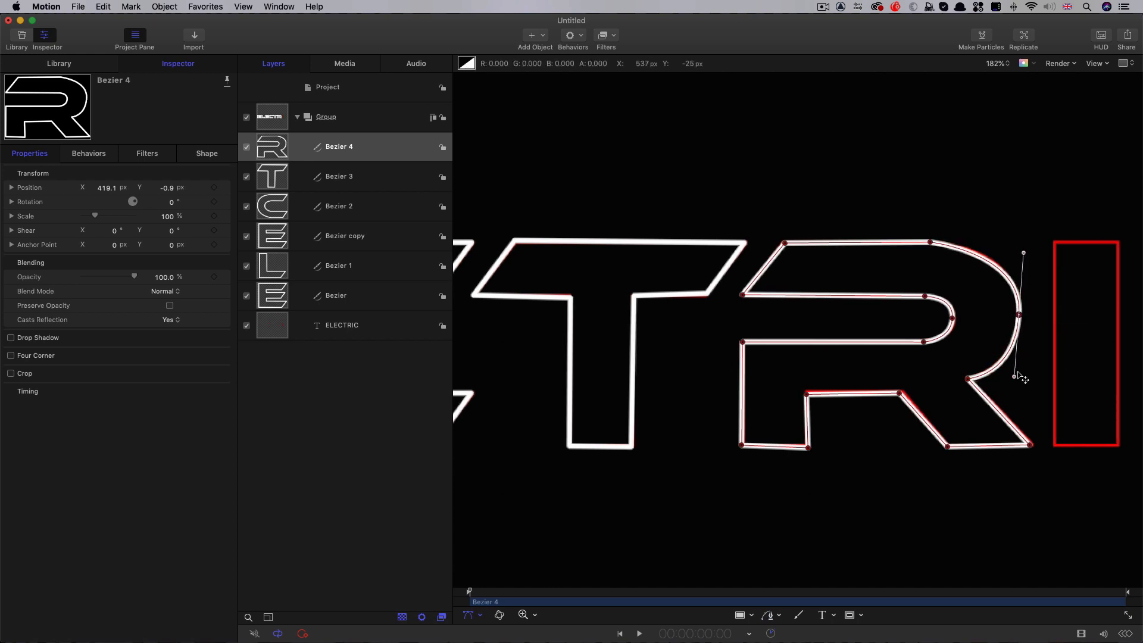
Trace the outline of the letter I with the Bezier tool as a closed four-point shape
scroll(1016, 381, "right", 5)
left_click(767, 616)
left_click(915, 242)
left_click(979, 243)
left_click(979, 444)
left_click(914, 444)
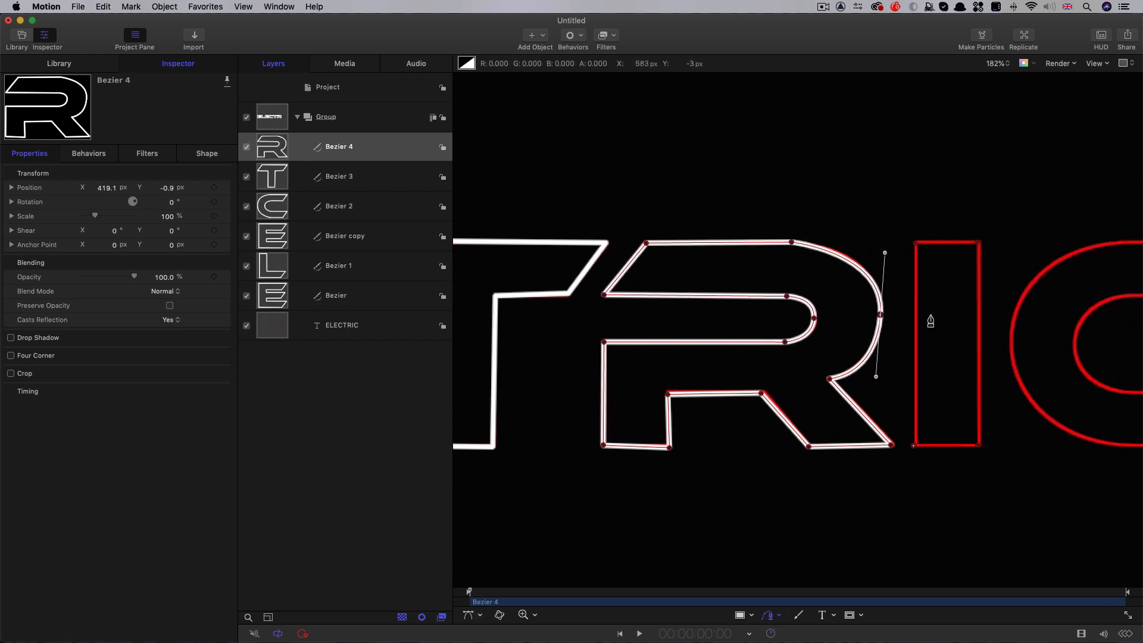
left_click(916, 242)
Trace the outline of the final letter C as a closed Bezier shape, with curved points on its inner and outer bends
scroll(944, 395, "right", 5)
left_click(1025, 242)
left_click(986, 295)
left_click(887, 294)
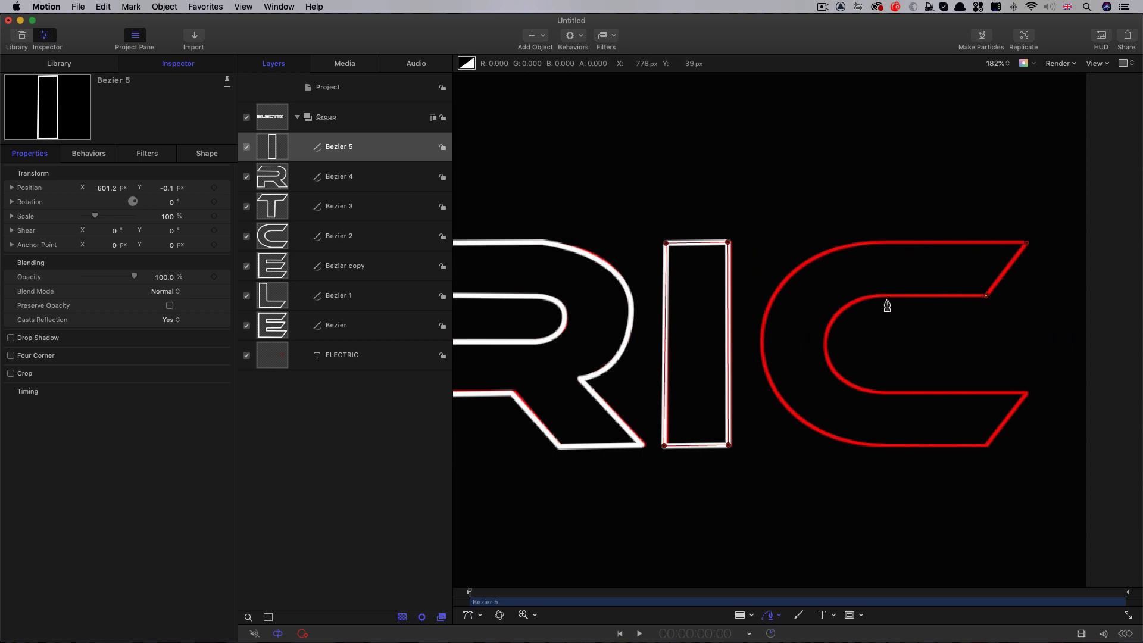
left_click_drag(825, 341, 825, 383)
left_click(886, 392)
left_click(1025, 392)
left_click(987, 445)
left_click(872, 444)
left_click_drag(761, 337, 766, 242)
left_click(883, 242)
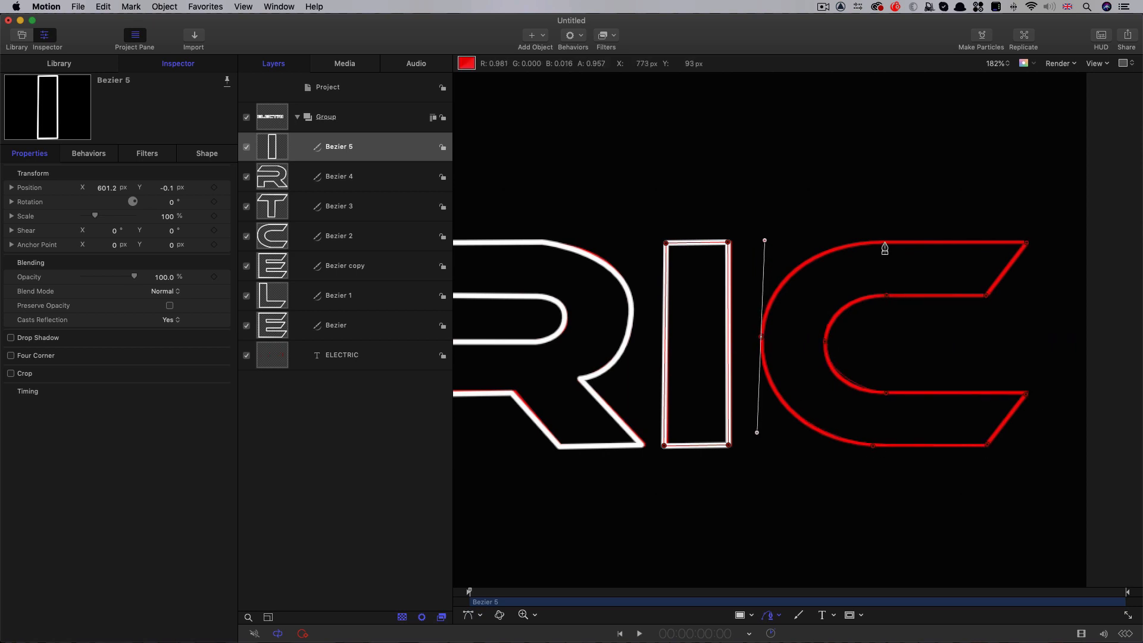
left_click(1026, 242)
Fit the whole canvas in view and hide the original ELECTRIC text layer
key("shift+z")
scroll(991, 424, "down", 1)
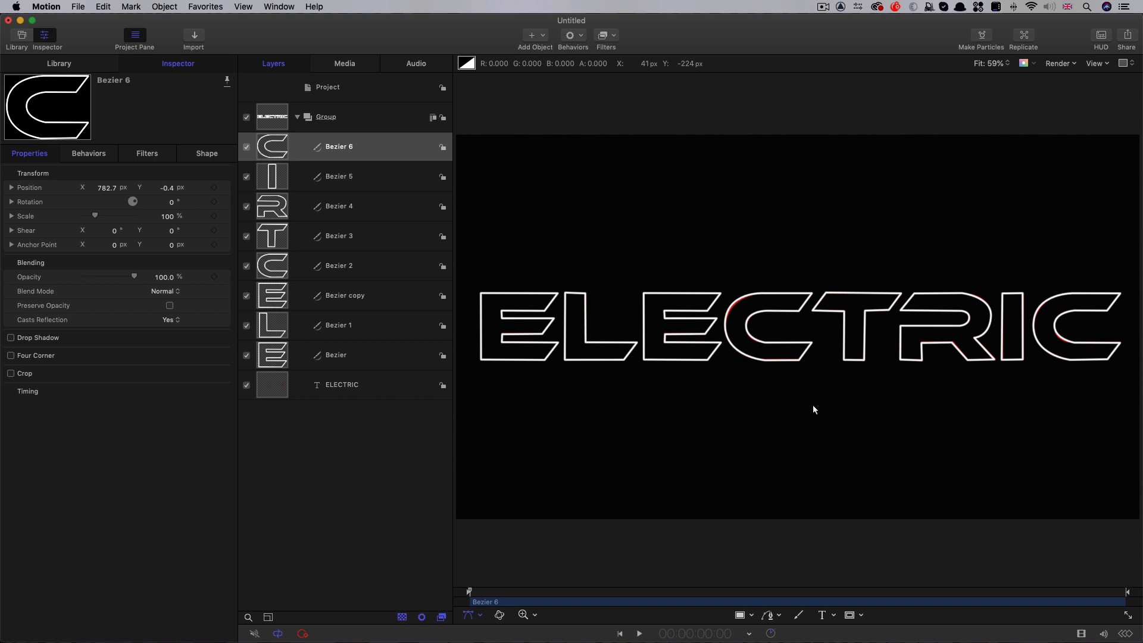
left_click(246, 385)
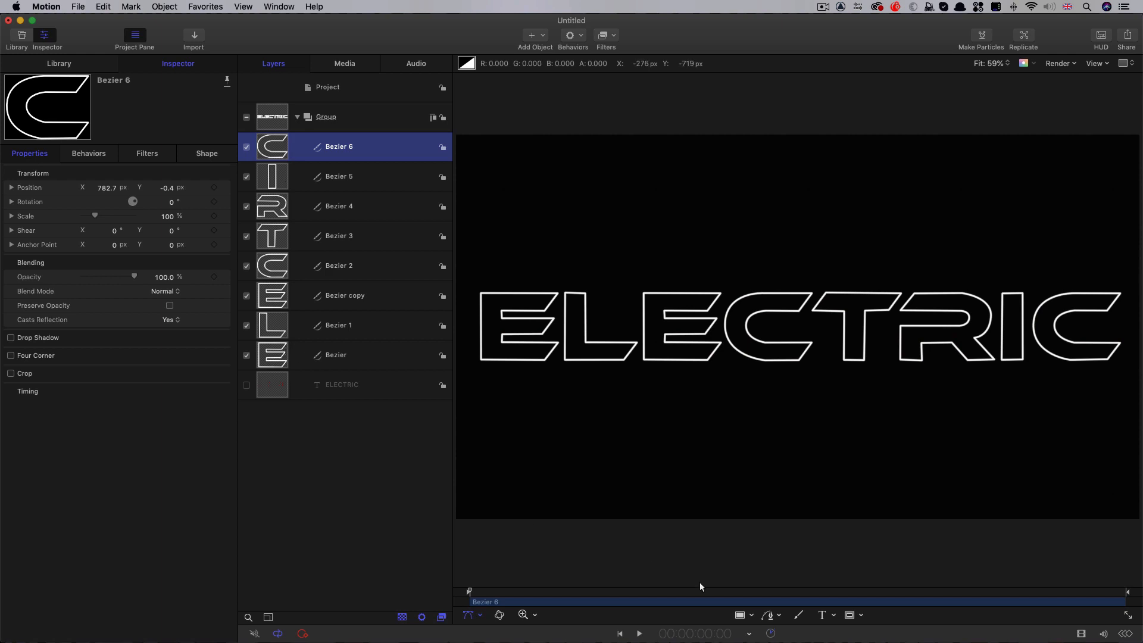
Trim the ends of all eight traced letter shapes to the 4:00 mark
left_click_drag(652, 591, 684, 594)
mouse_move(722, 596)
left_mouse_down()
mouse_move(747, 595)
mouse_move(732, 596)
left_mouse_up()
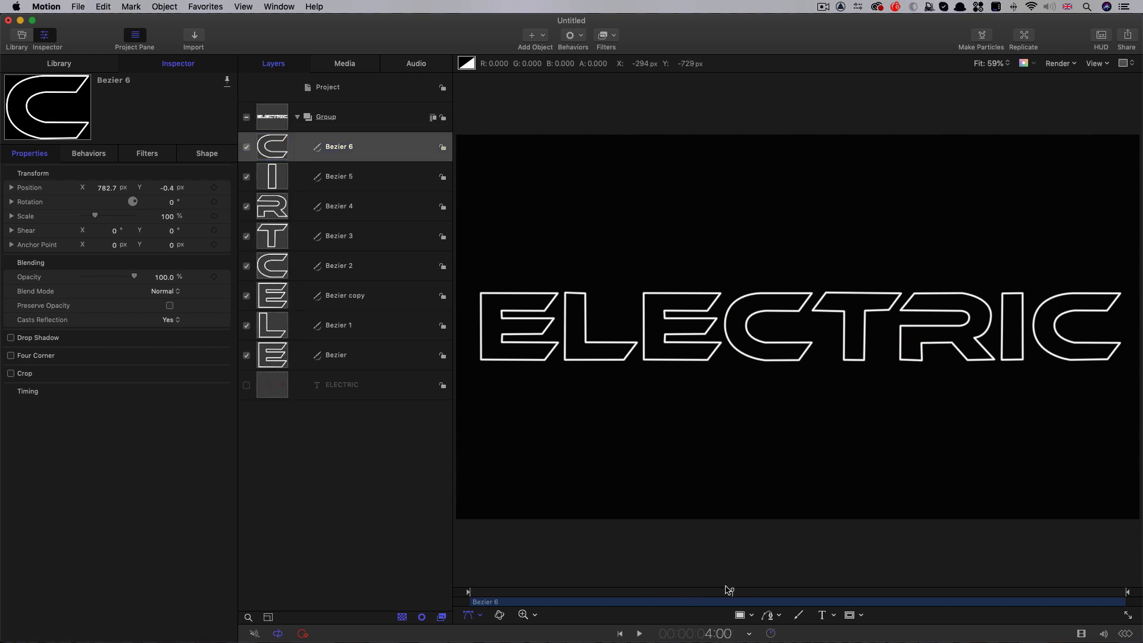
left_click(279, 359, "shift")
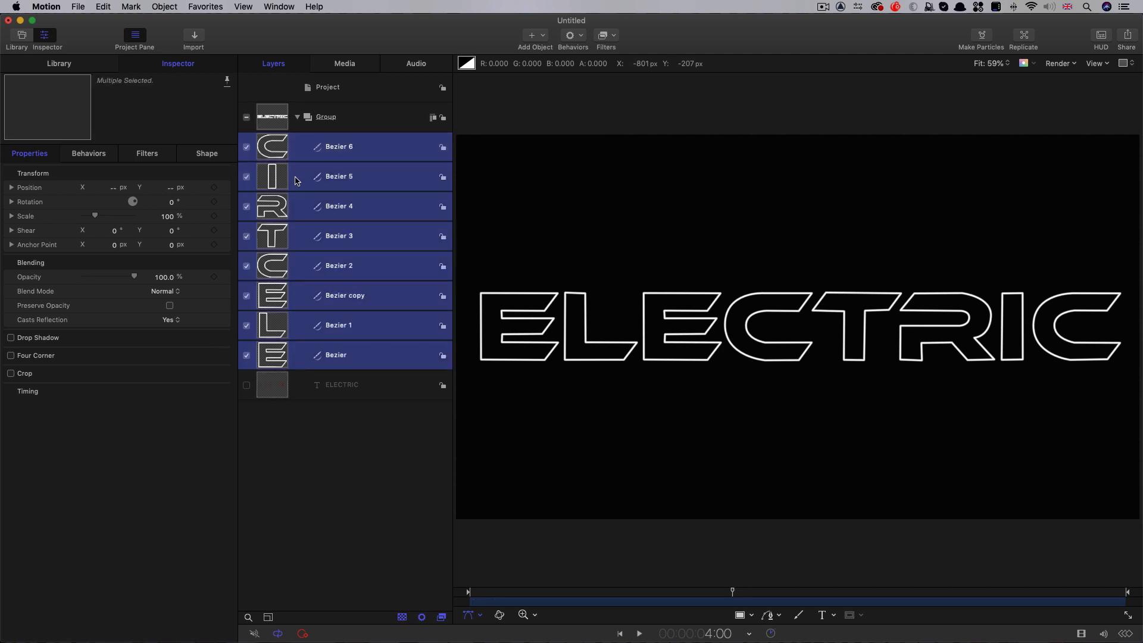
key("o")
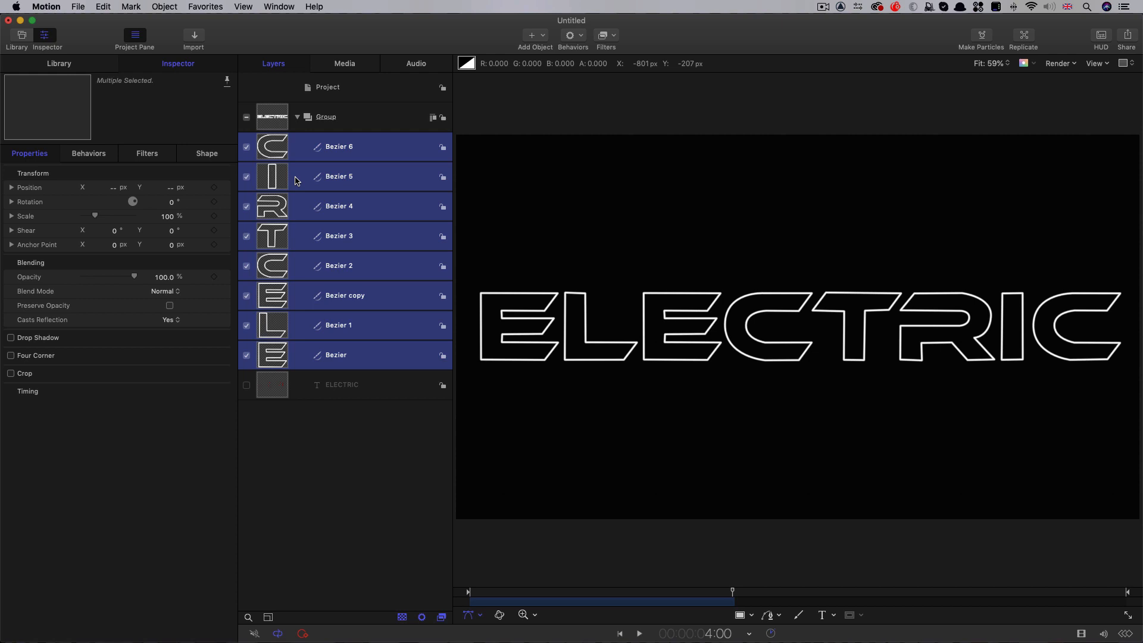
Apply the Write On shape behavior to all eight letter shapes
mouse_move(621, 595)
left_mouse_down()
mouse_move(595, 595)
mouse_move(608, 594)
left_mouse_up()
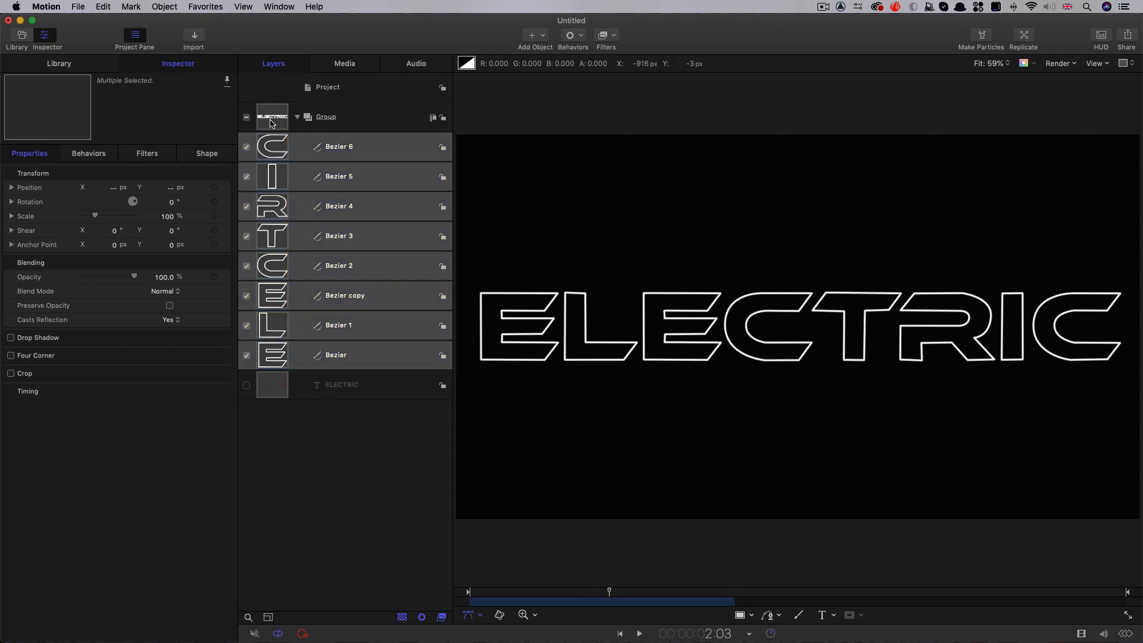
left_click(580, 35)
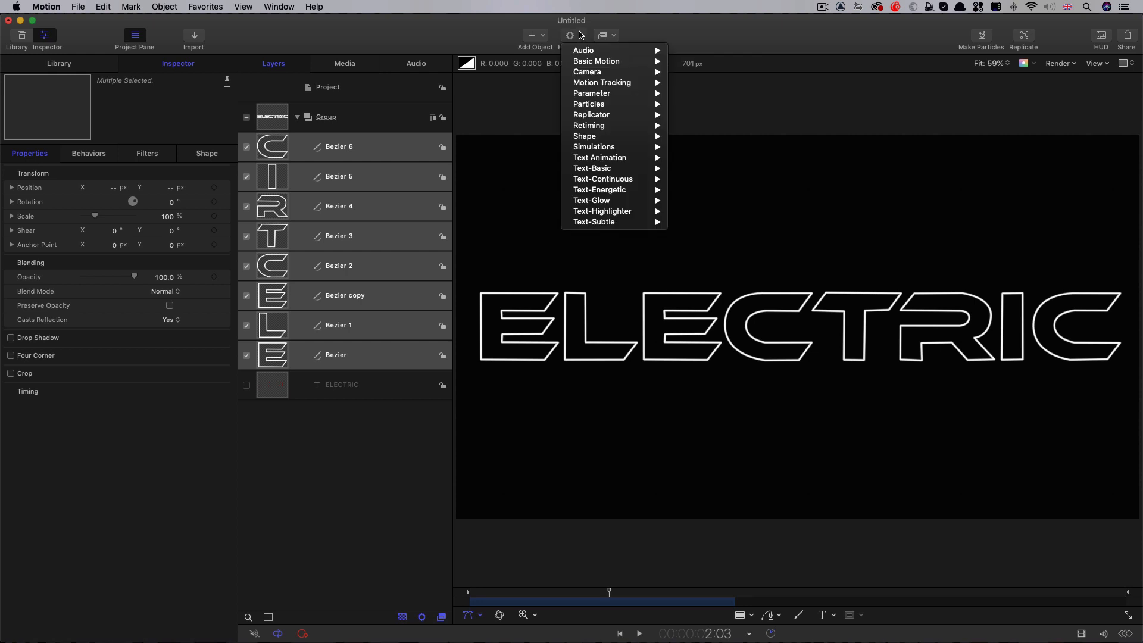
mouse_move(610, 137)
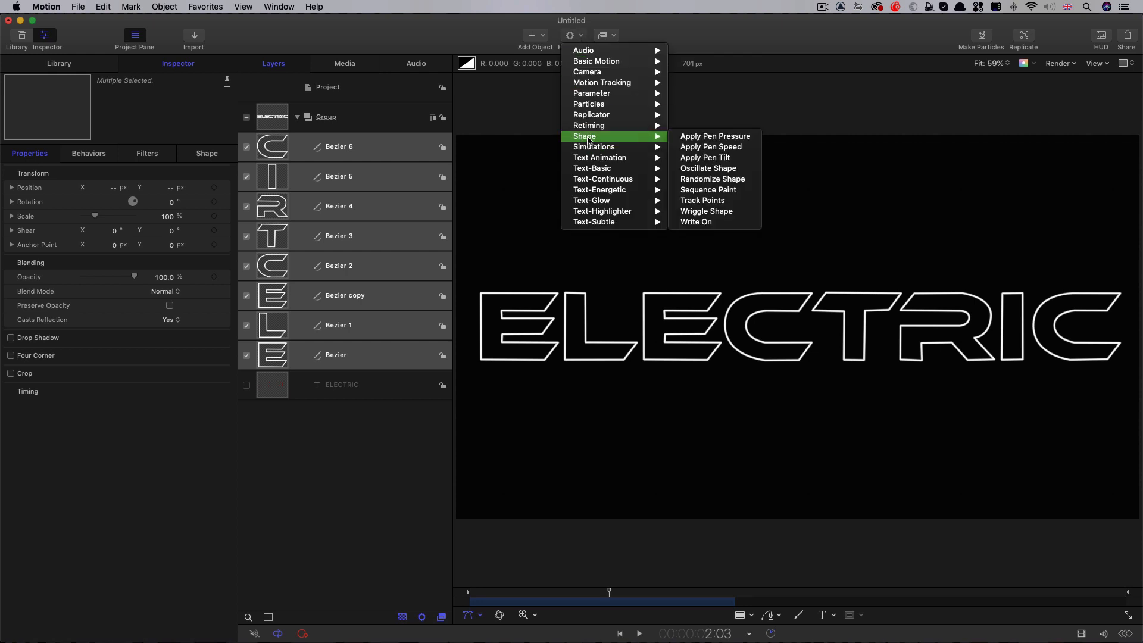
left_click(707, 222)
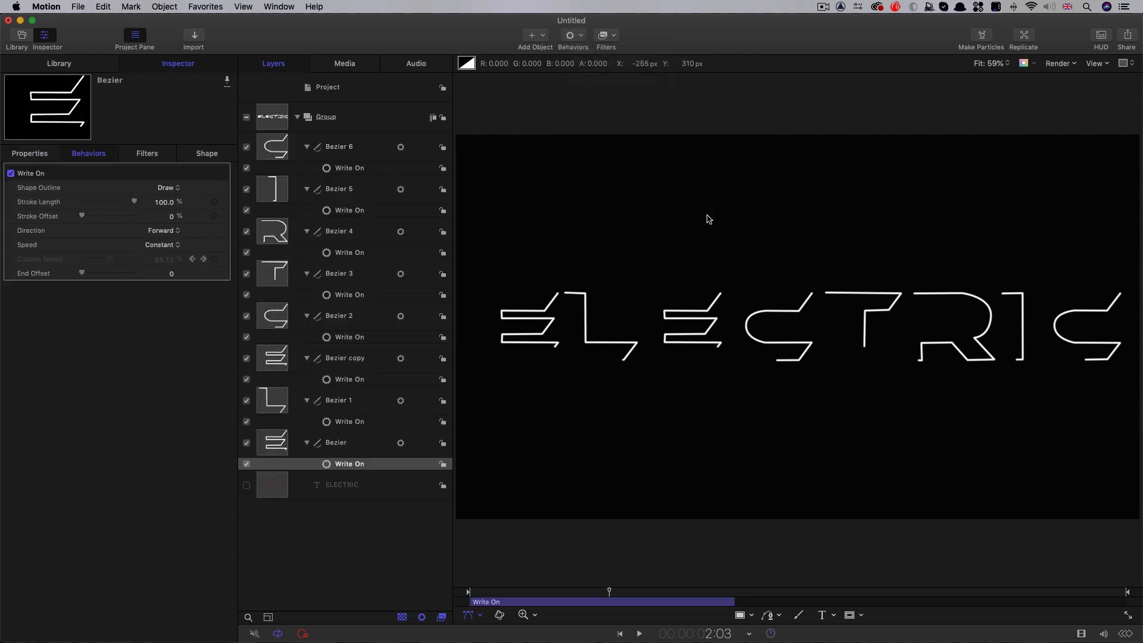
Set the Write On direction to Reverse for both E shapes, the T and the I, and preview the animation
left_click(345, 380, "super")
left_click(345, 294, "super")
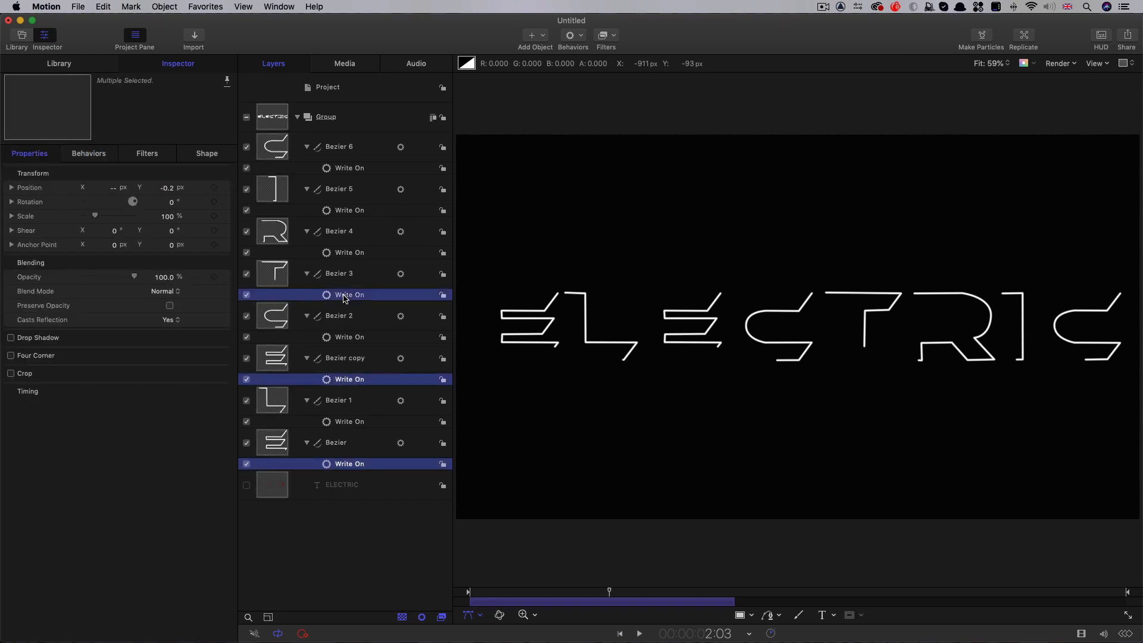
left_click(336, 210, "super")
left_click(89, 152)
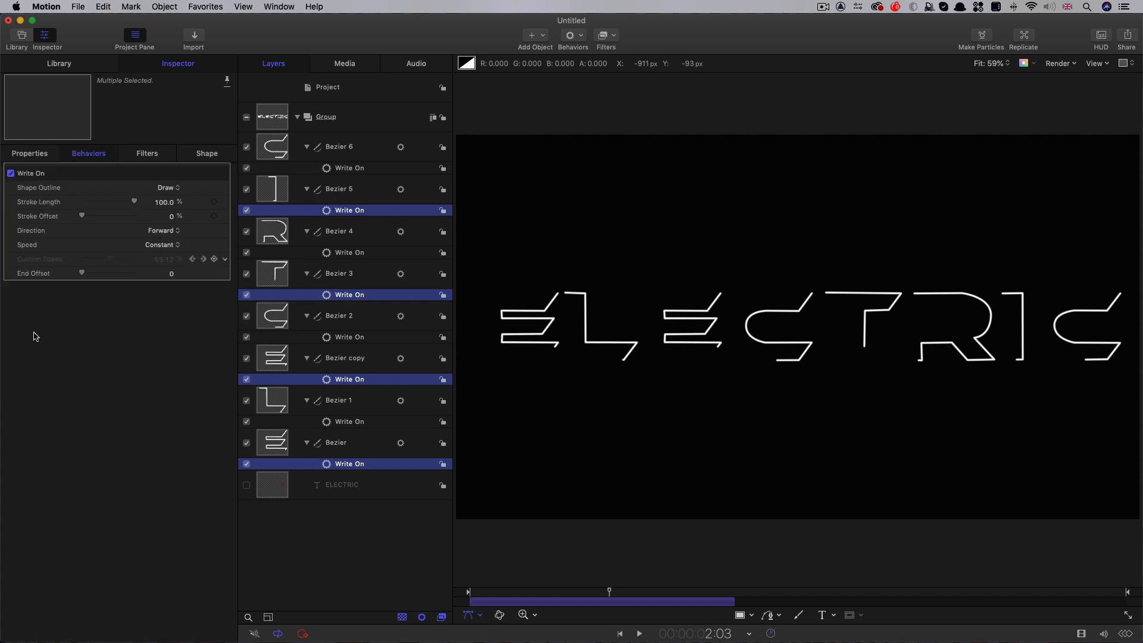
left_click(163, 231)
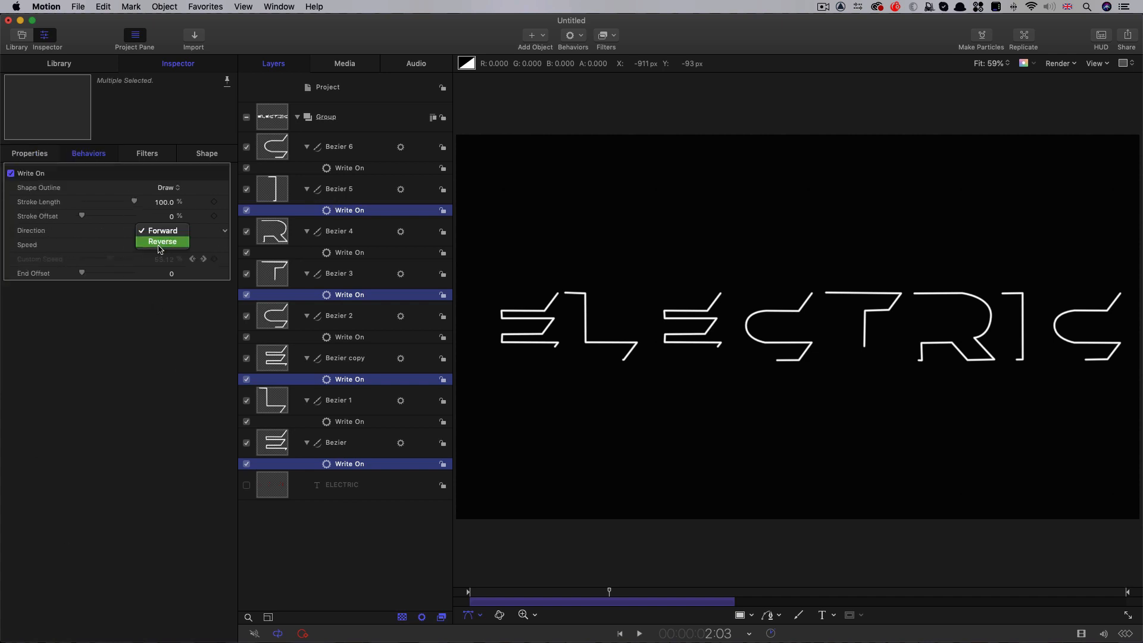
left_click(160, 241)
mouse_move(505, 592)
left_mouse_down()
mouse_move(652, 603)
mouse_move(506, 602)
mouse_move(684, 604)
mouse_move(638, 604)
mouse_move(665, 604)
left_mouse_up()
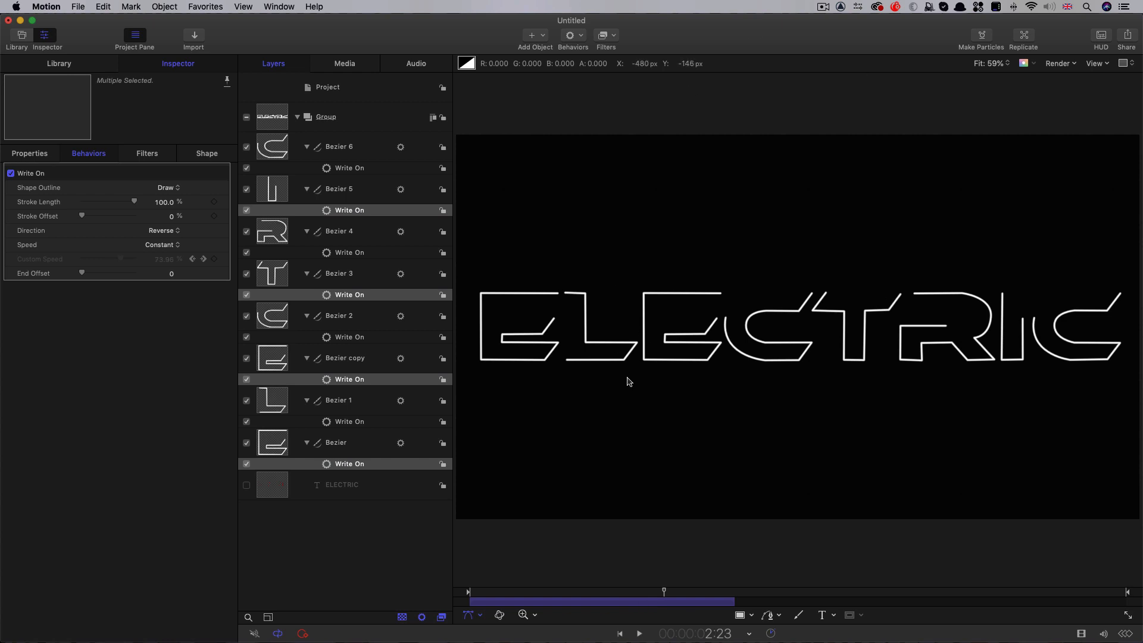
Duplicate the Write On behaviors of all eight letter shapes
left_click(365, 169)
left_click(348, 213, "super")
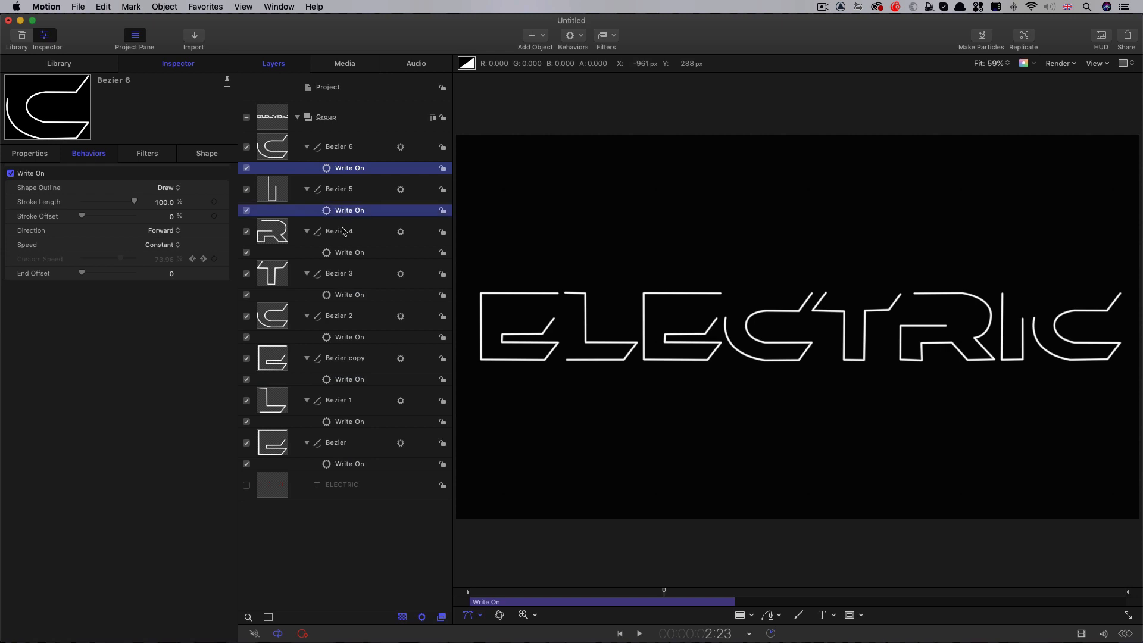
left_click(347, 255, "super")
left_click(351, 296, "super")
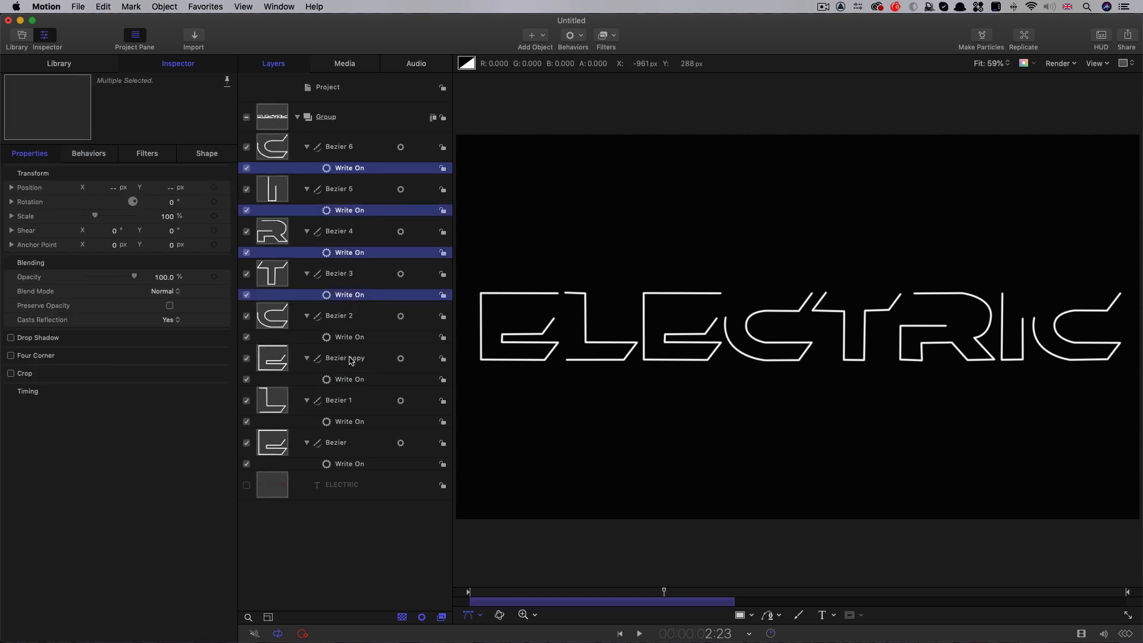
left_click(355, 339, "super")
left_click(357, 383, "super")
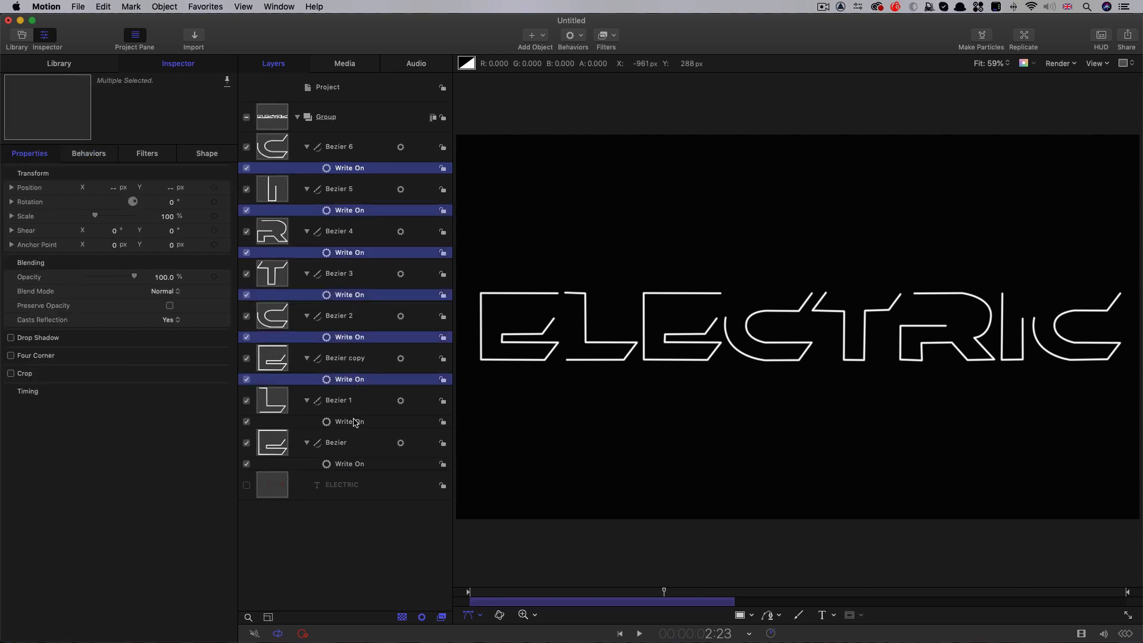
left_click(356, 422, "super")
left_click(358, 463, "super")
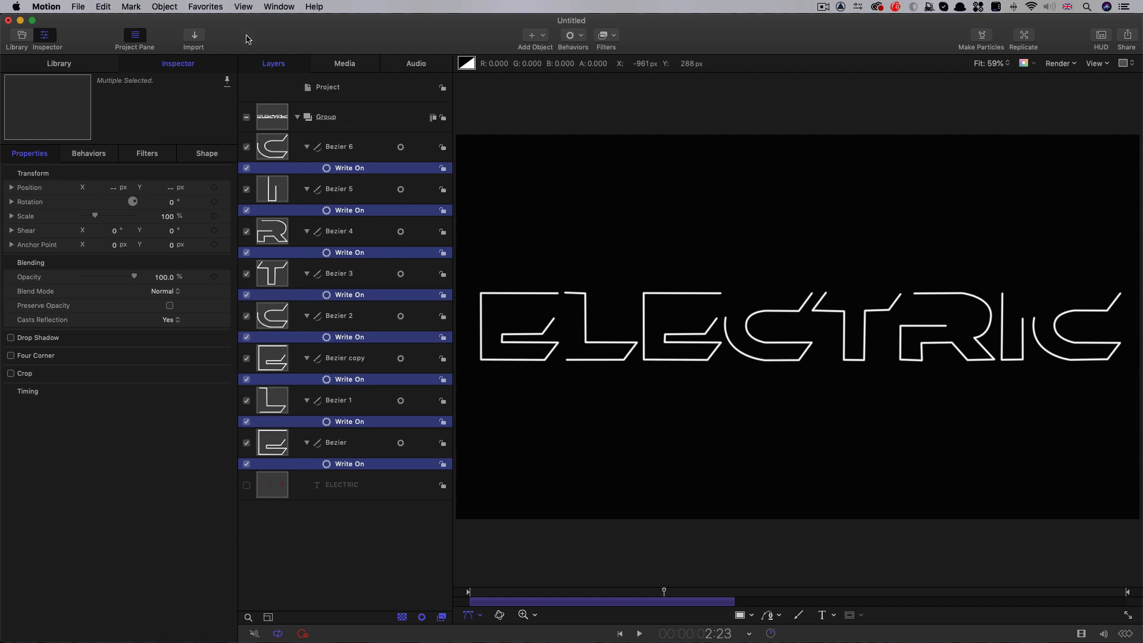
left_click(170, 6)
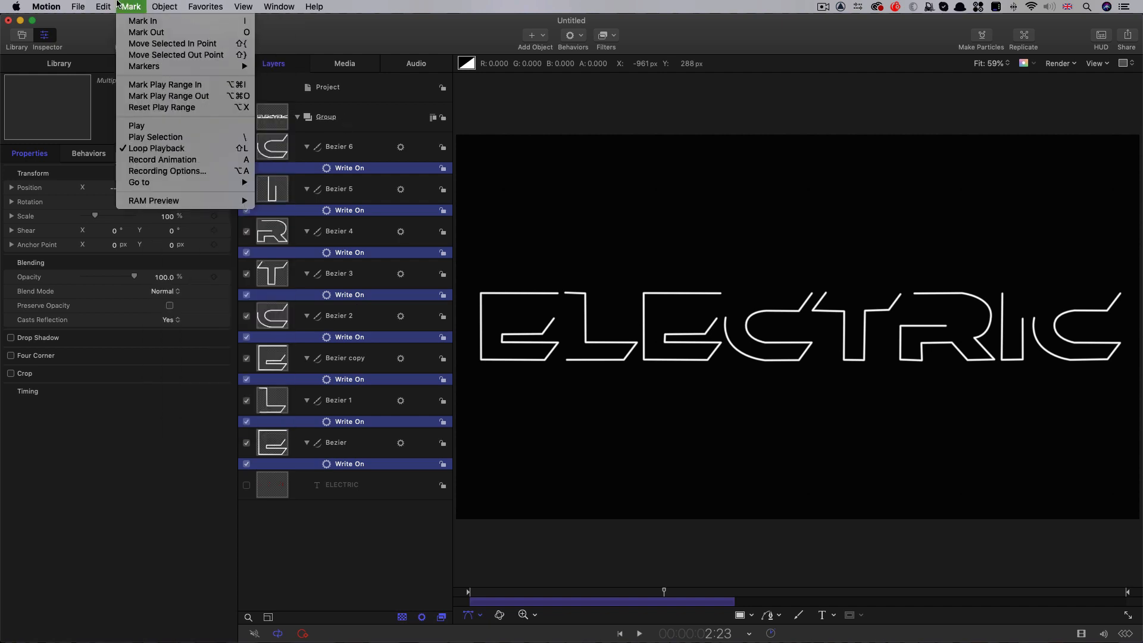
mouse_move(103, 6)
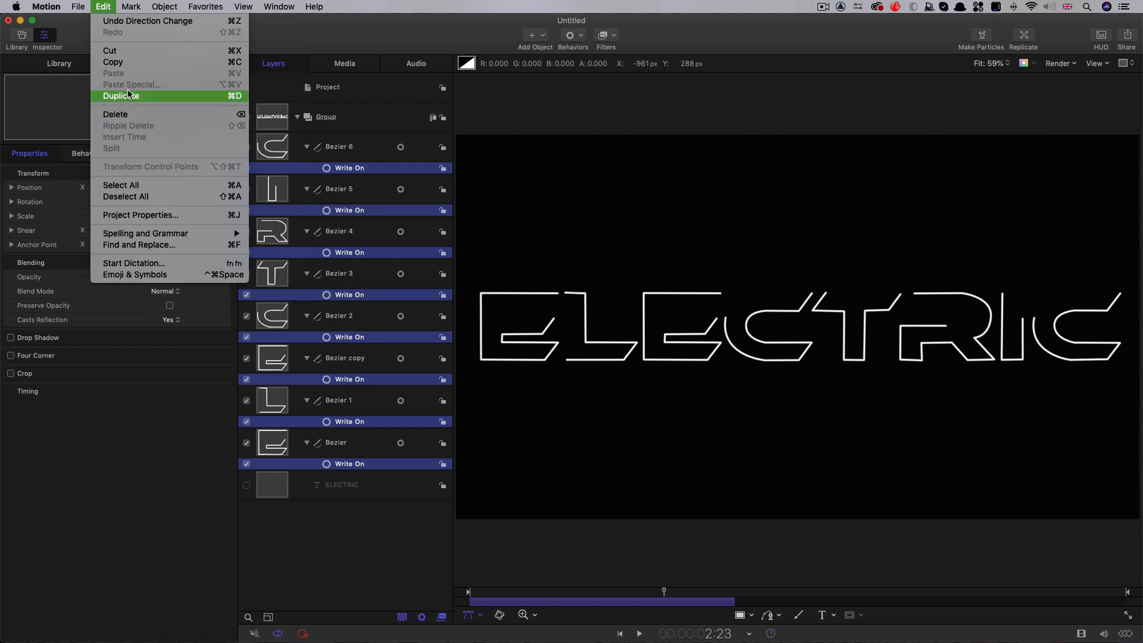
key("super+d")
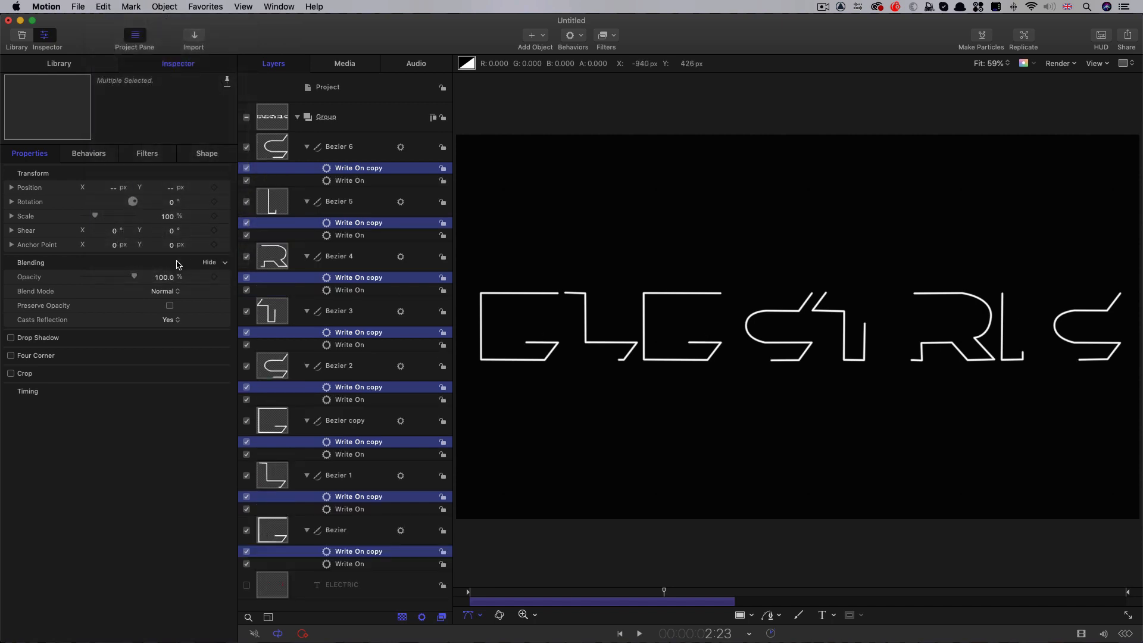
Set the Shape Outline of the duplicated Write On behaviors to Erase and preview the animation
left_click(89, 156)
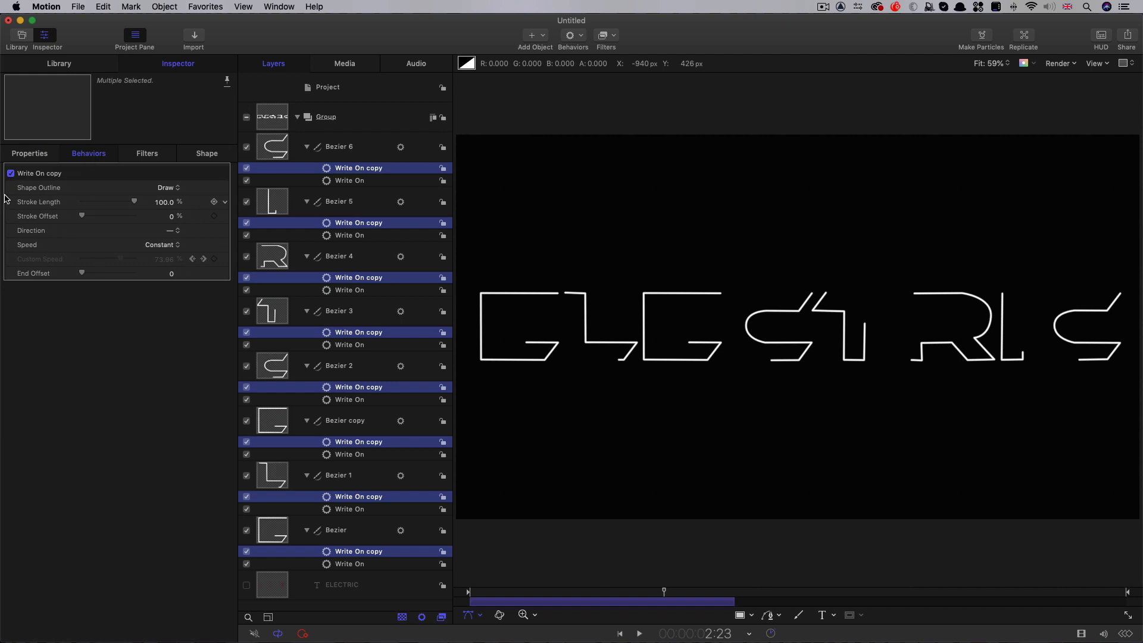
left_click(169, 188)
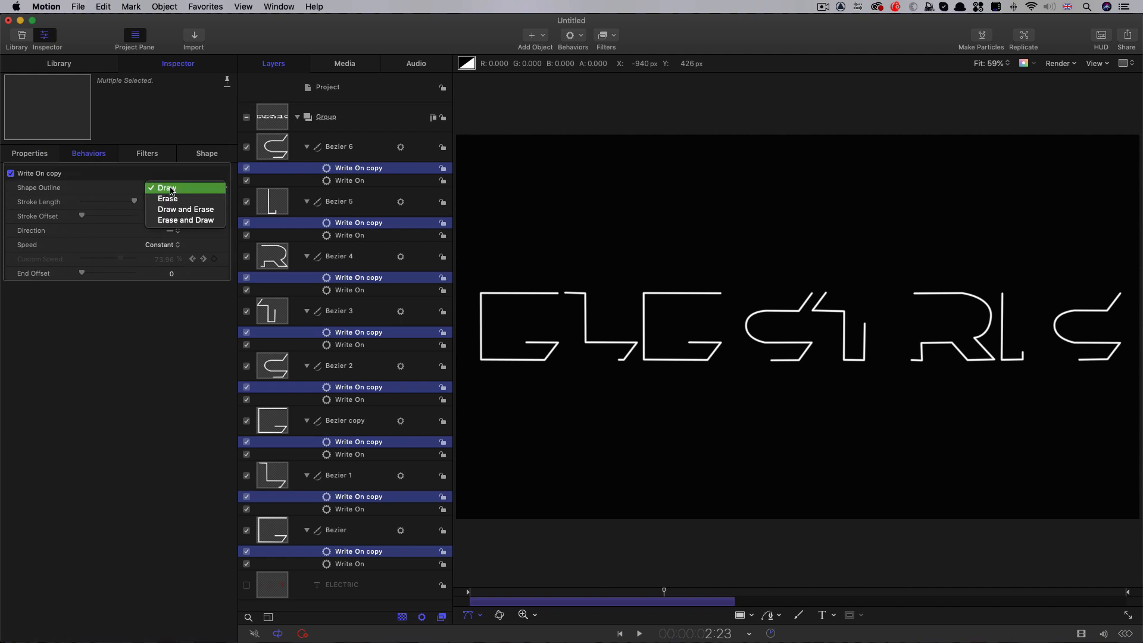
left_click(169, 198)
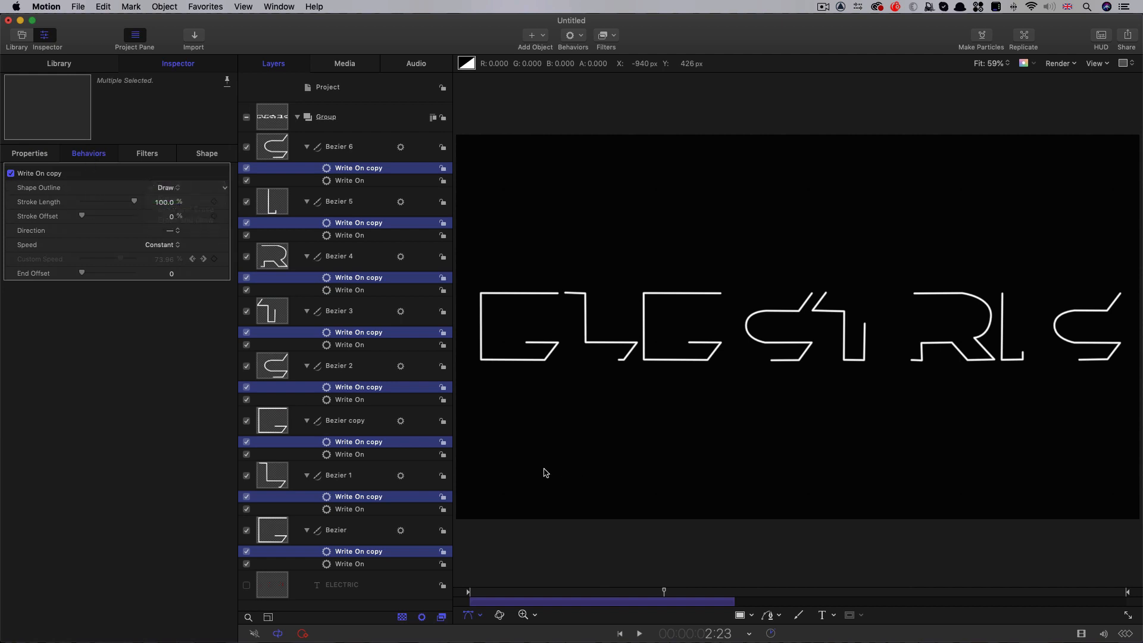
mouse_move(480, 593)
left_mouse_down()
mouse_move(661, 595)
mouse_move(692, 612)
mouse_move(498, 613)
mouse_move(729, 615)
mouse_move(430, 611)
mouse_move(623, 625)
left_mouse_up()
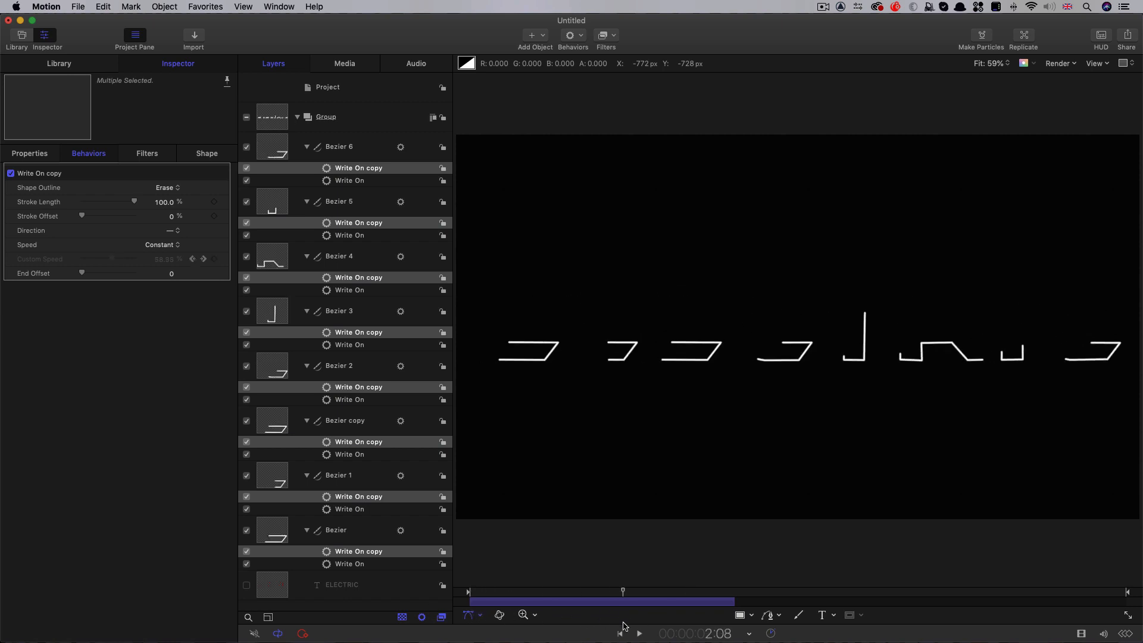
Show an enlarged timeline and trim the start of both Write On behaviors on the L shape to frame 20
key("super+7")
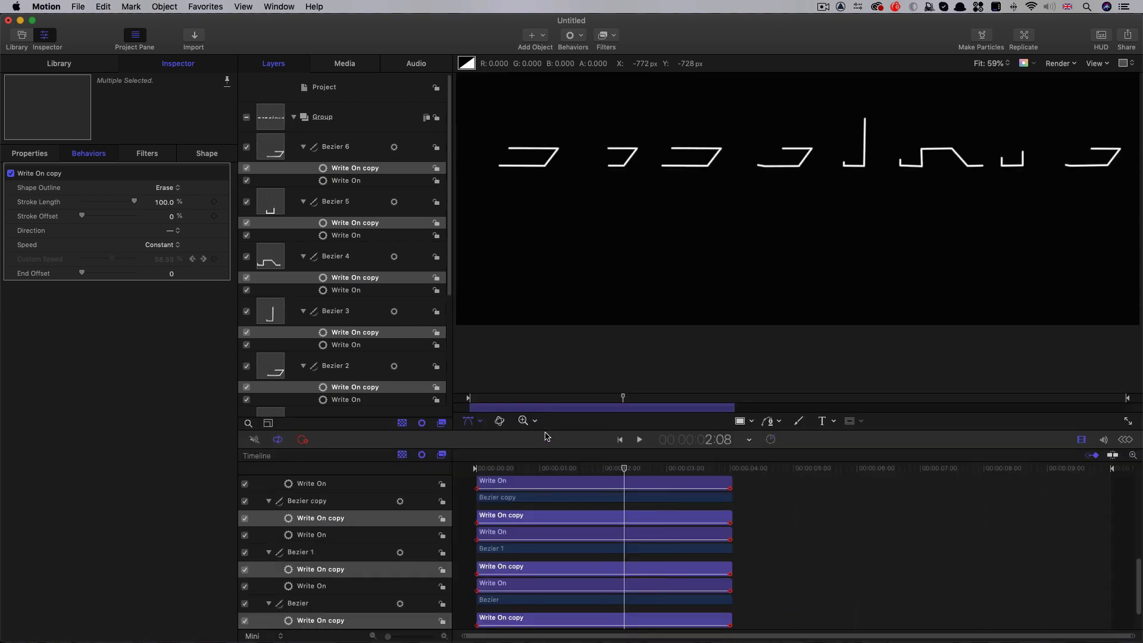
left_click_drag(790, 450, 793, 202)
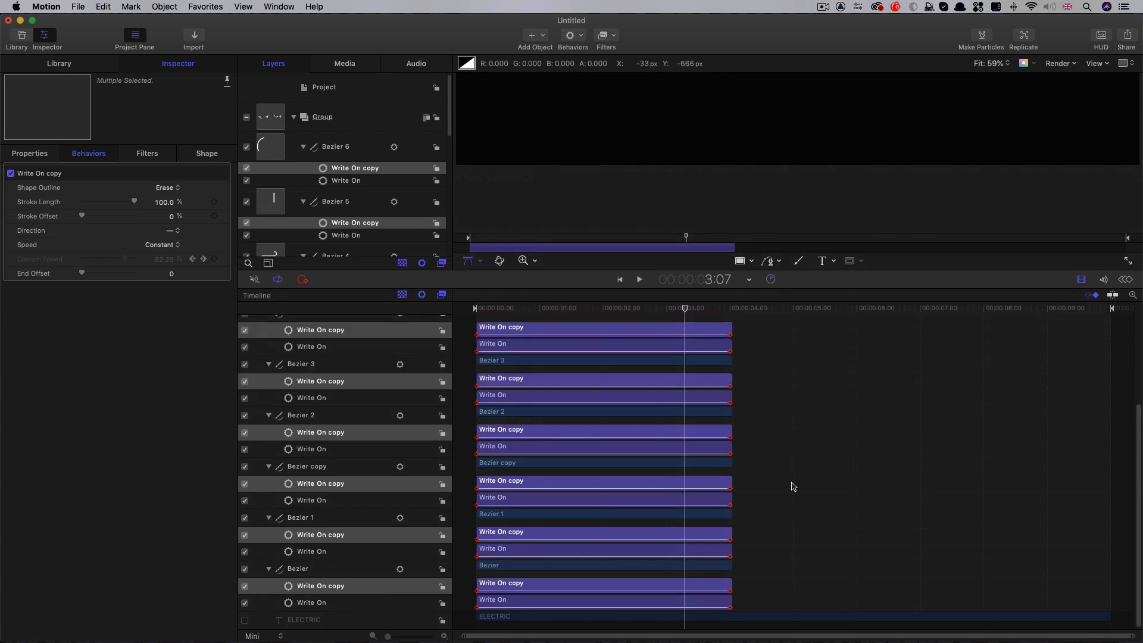
mouse_move(535, 309)
left_mouse_down()
mouse_move(479, 312)
mouse_move(530, 321)
left_mouse_up()
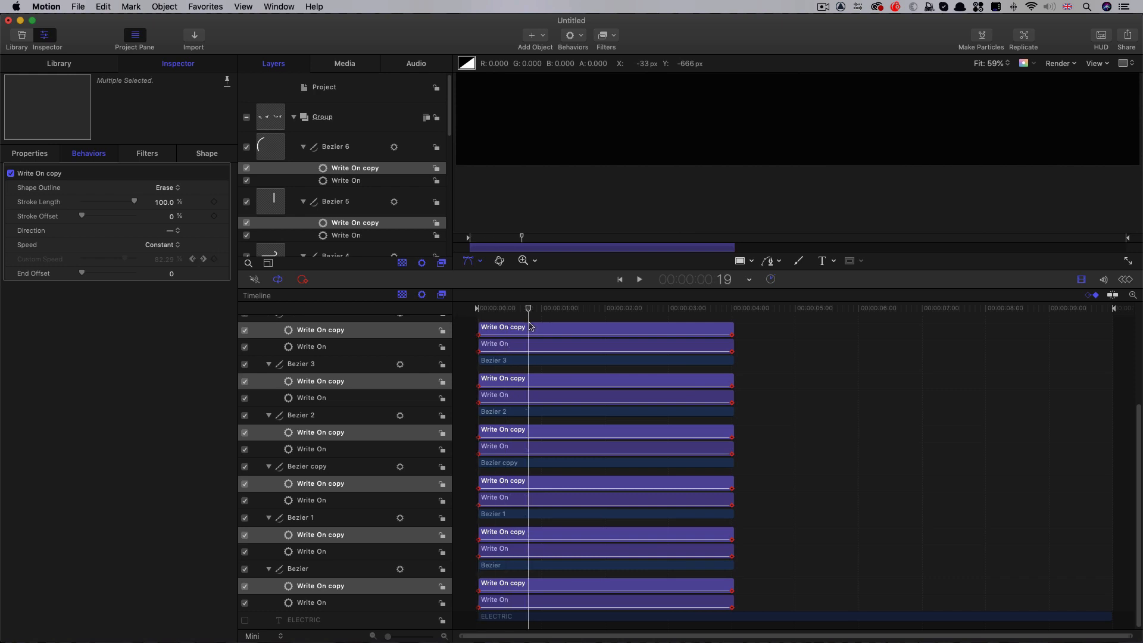
left_click(312, 551)
left_click(322, 534, "super")
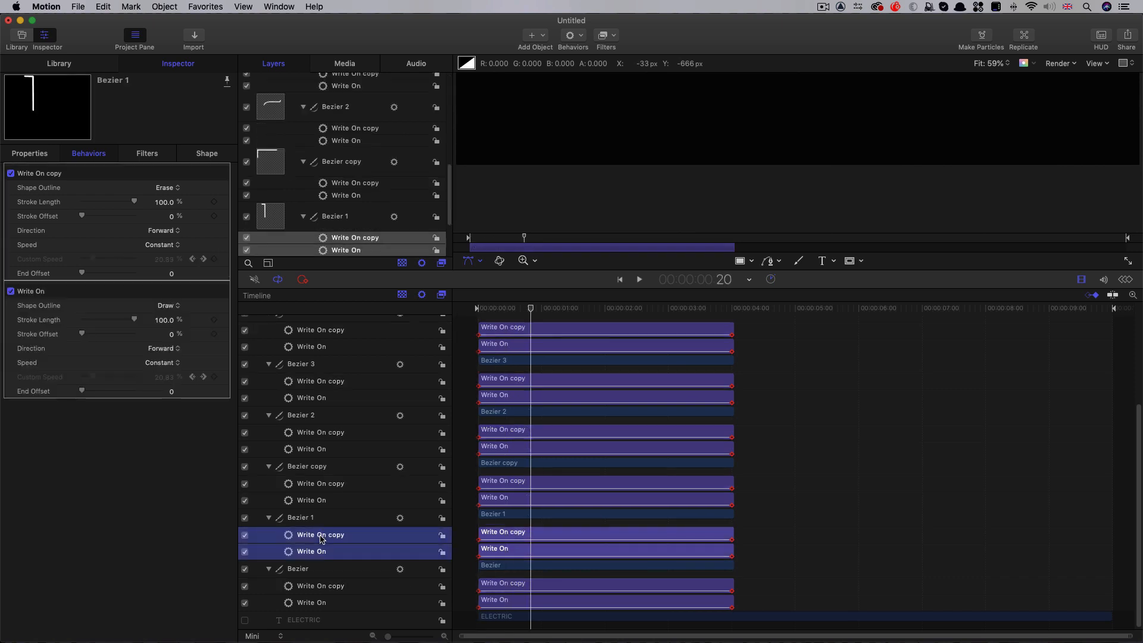
key("alt+bracketleft")
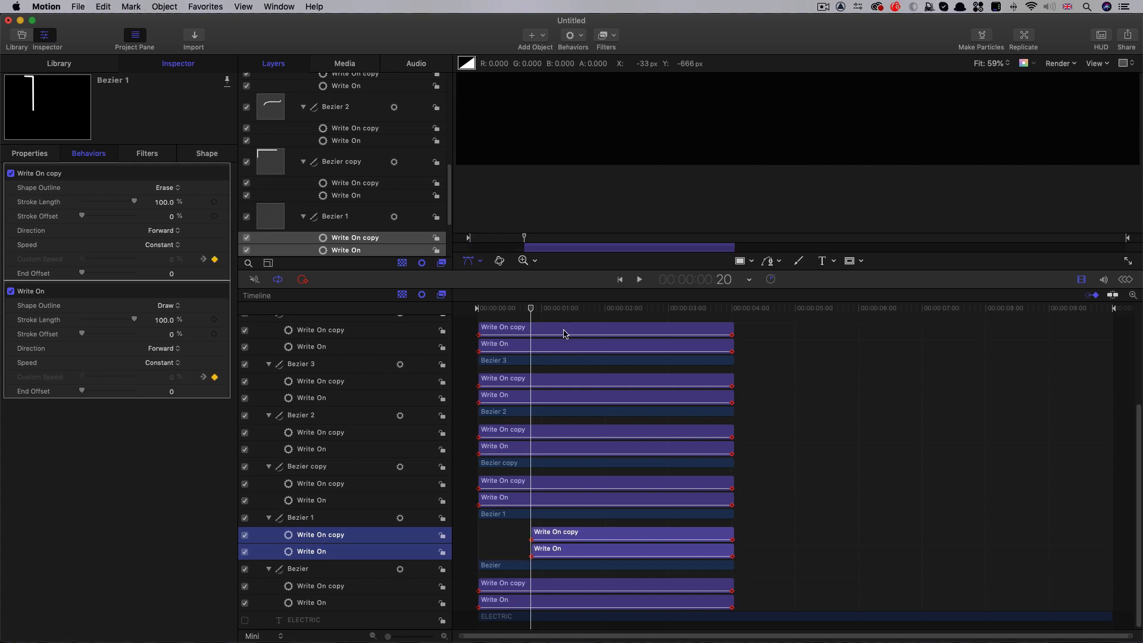
Trim the start of both Write On behaviors on the first C shape (Bezier 2) to 1:20
left_click_drag(568, 315, 586, 322)
left_click(310, 435)
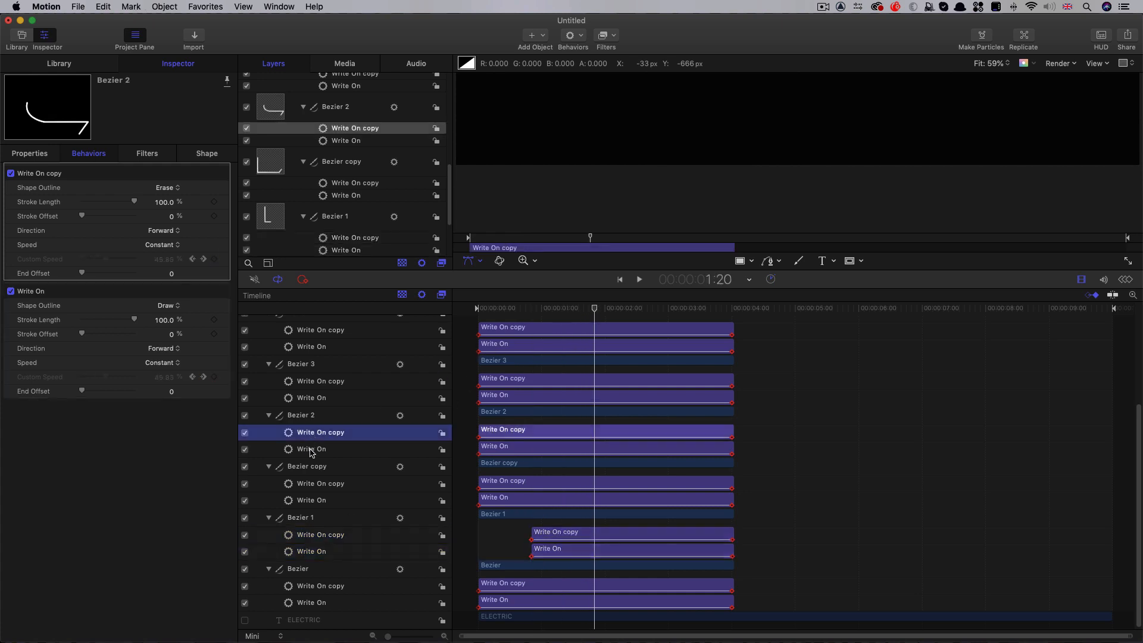
left_click(311, 450, "super")
key("alt+bracketleft")
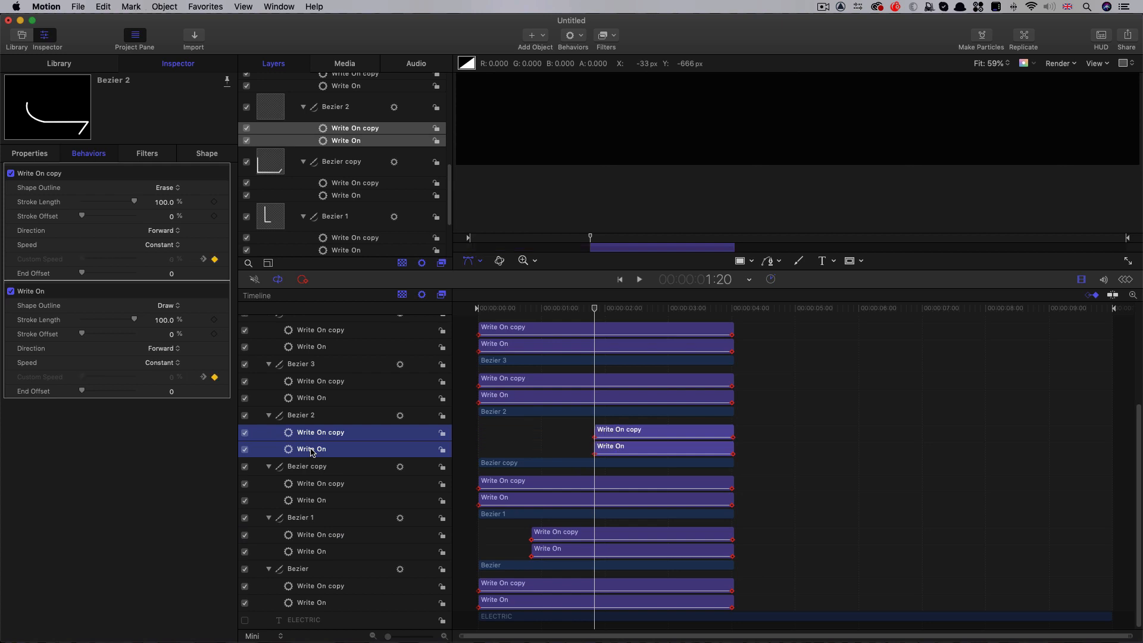
Trim the start of both Write On behaviors to frame 21 on the R shape and to 1:17 on the last C shape
scroll(450, 470, "up", 5)
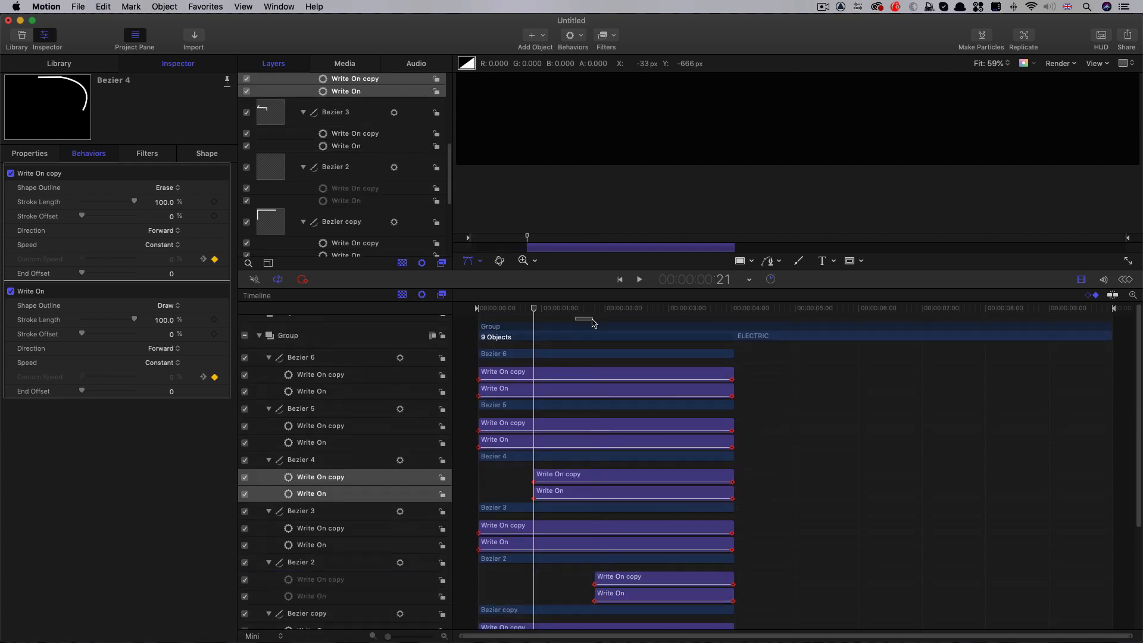
left_click(586, 321)
left_click_drag(574, 310, 588, 311)
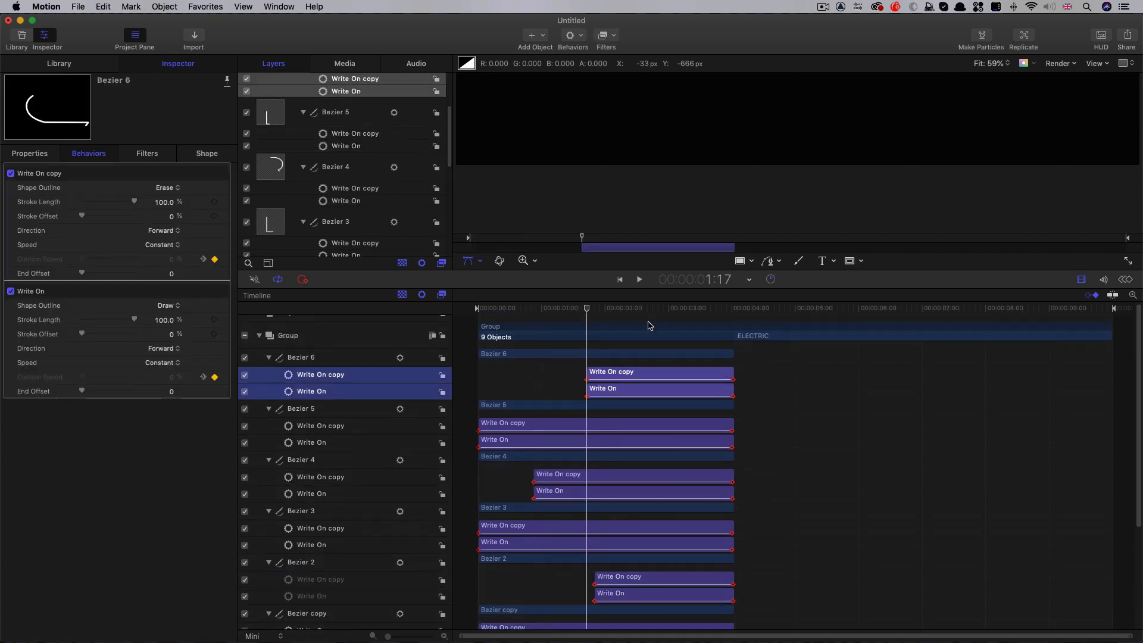
Hide the timeline and preview the staggered letter animation on the enlarged canvas
key("super+7")
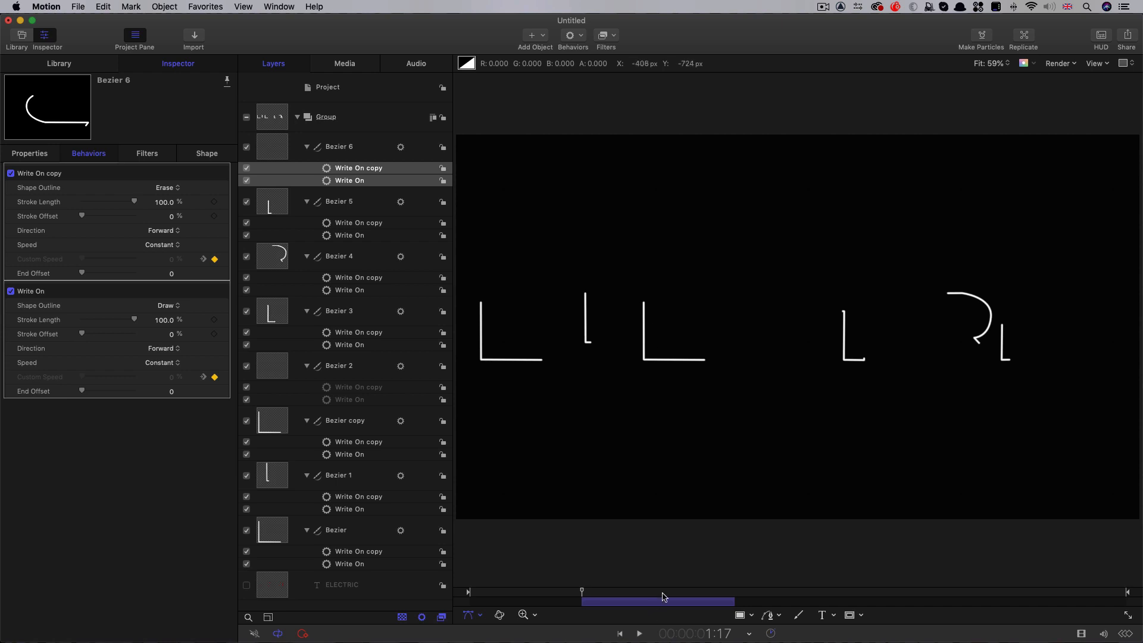
key("space")
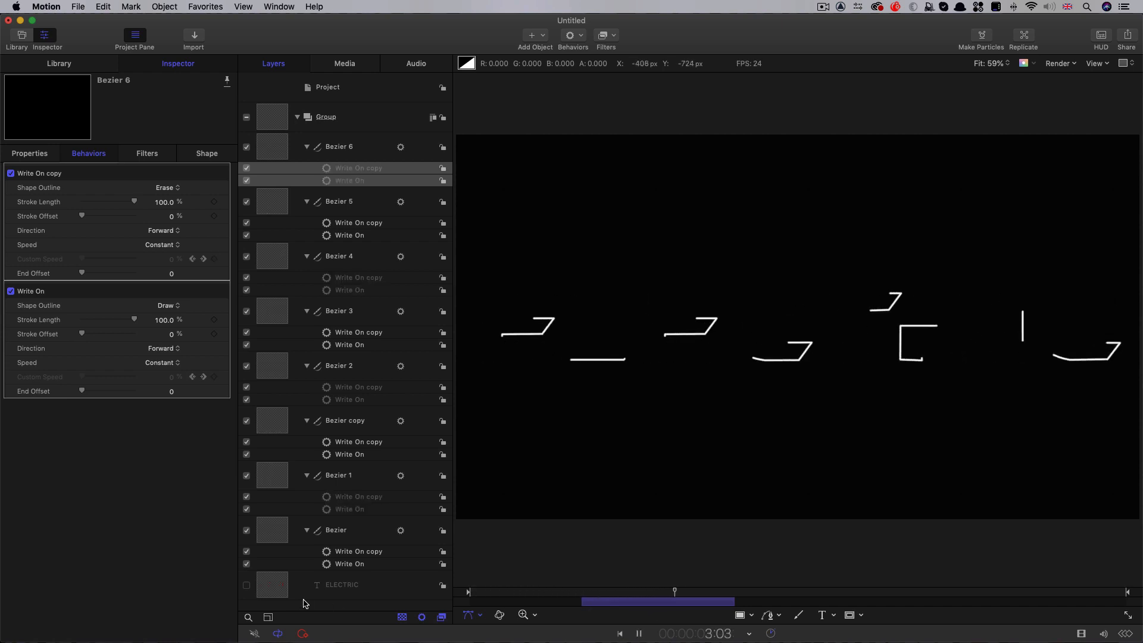
key("space")
mouse_move(674, 593)
left_mouse_down()
mouse_move(695, 598)
mouse_move(457, 594)
mouse_move(629, 606)
left_mouse_up()
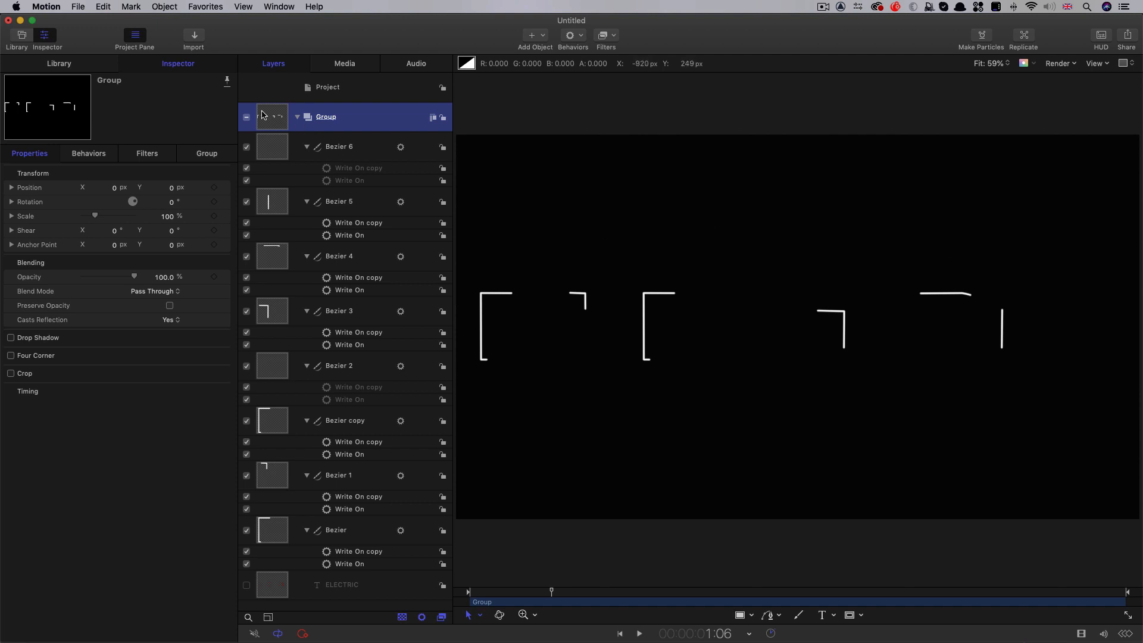
Import RoughTexture.jpg into the letter group and hide its layer
left_click(194, 36)
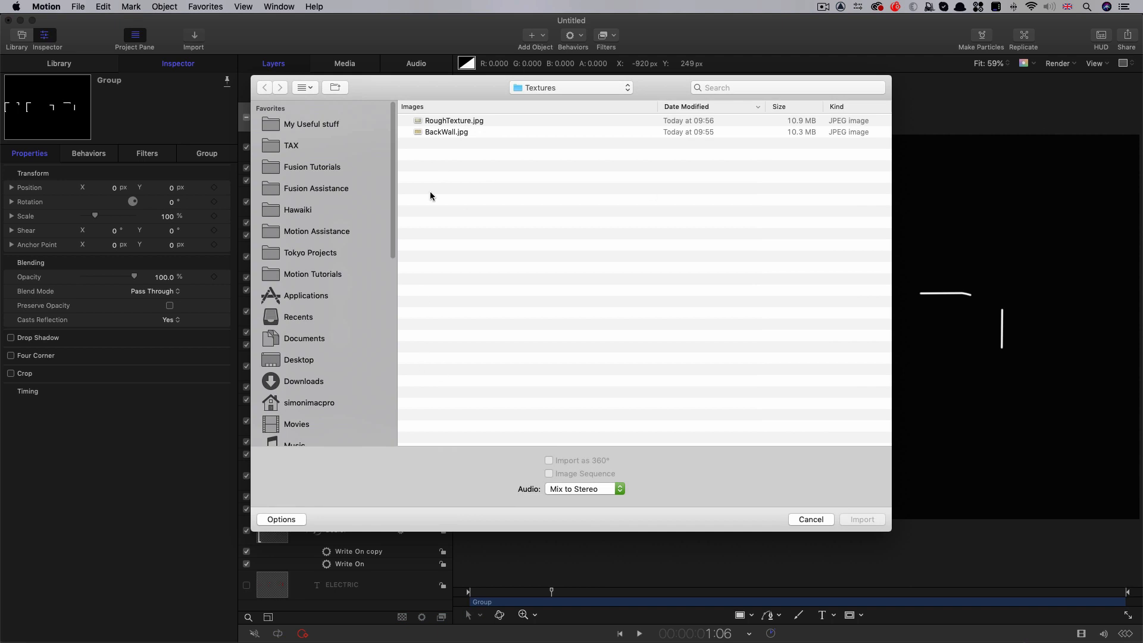
left_click(439, 123)
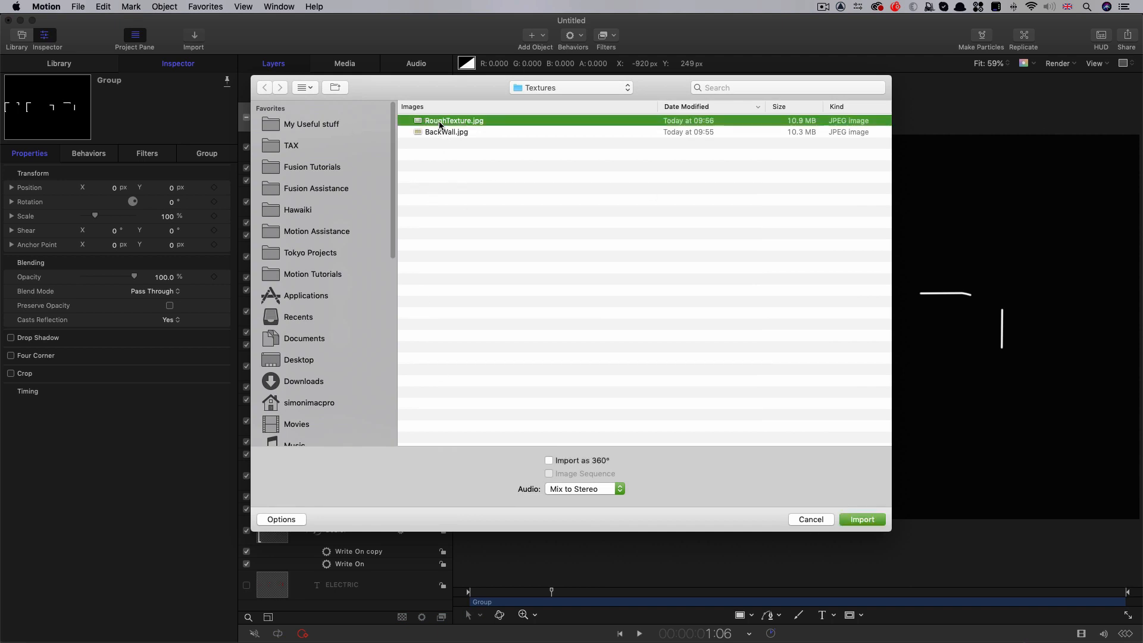
left_click(862, 519)
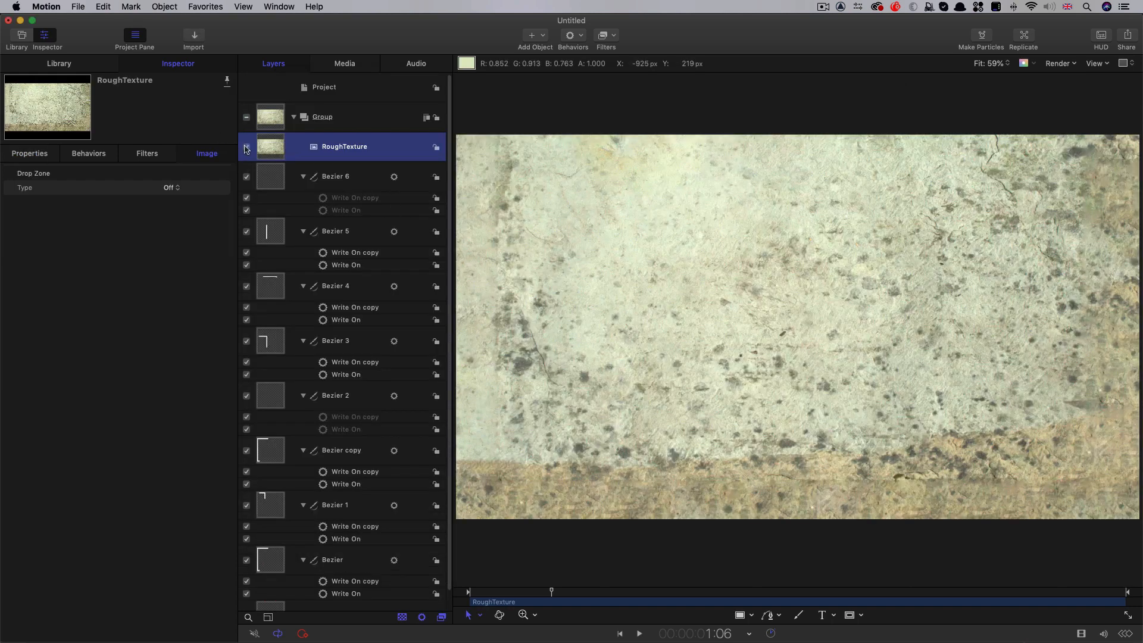
left_click(247, 147)
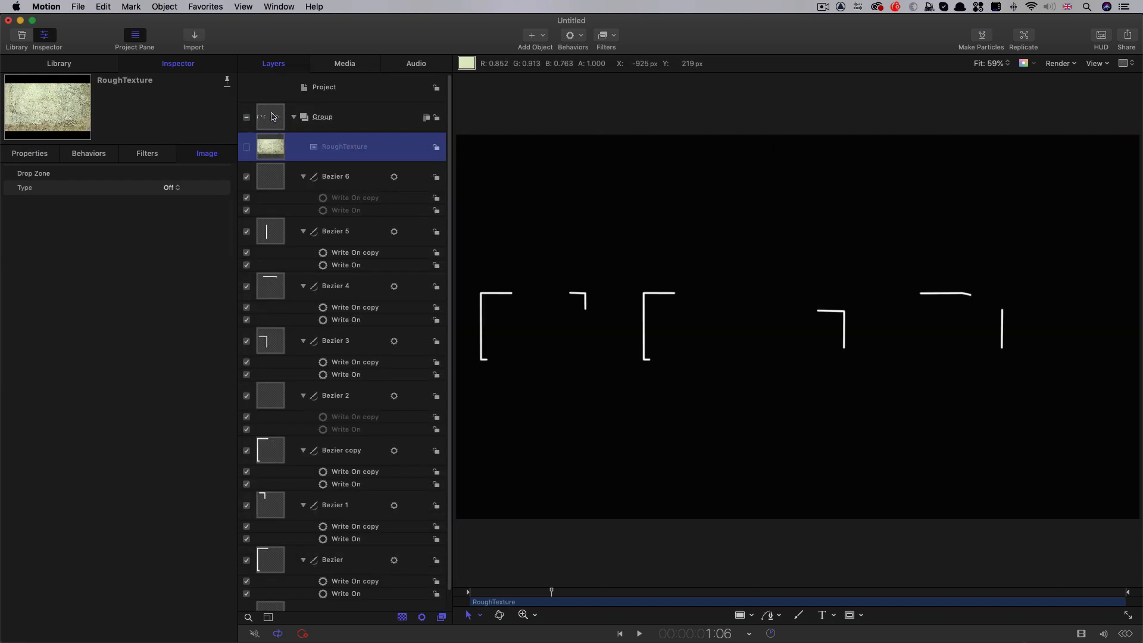
Add an image mask to the letter group with RoughTexture as its source and Luminance as the source channel
left_click(272, 116)
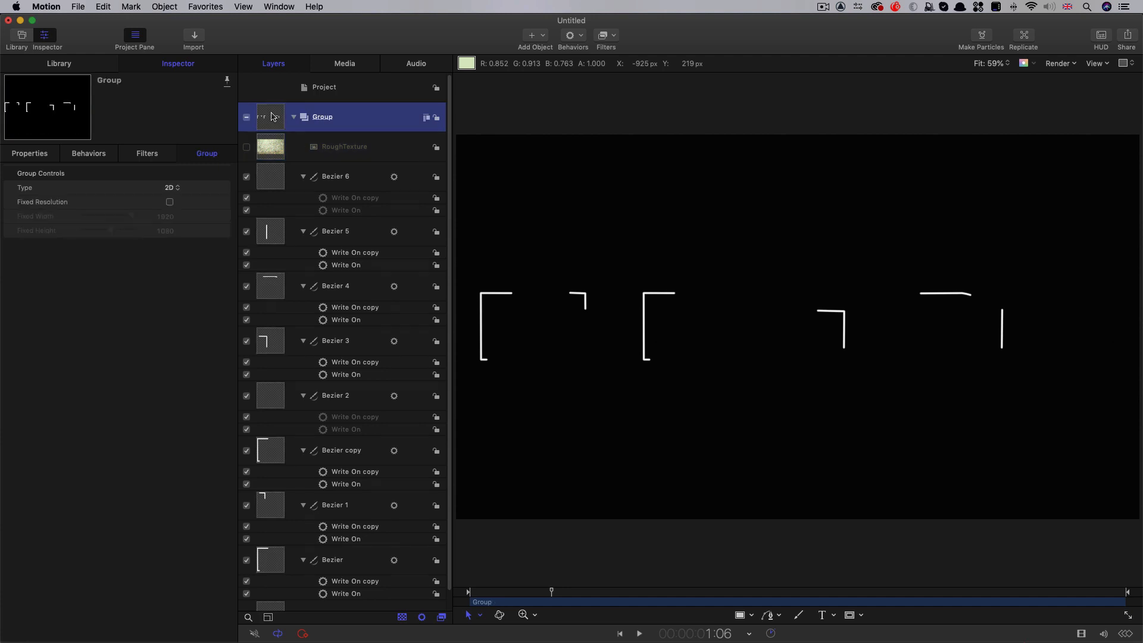
right_click(269, 117)
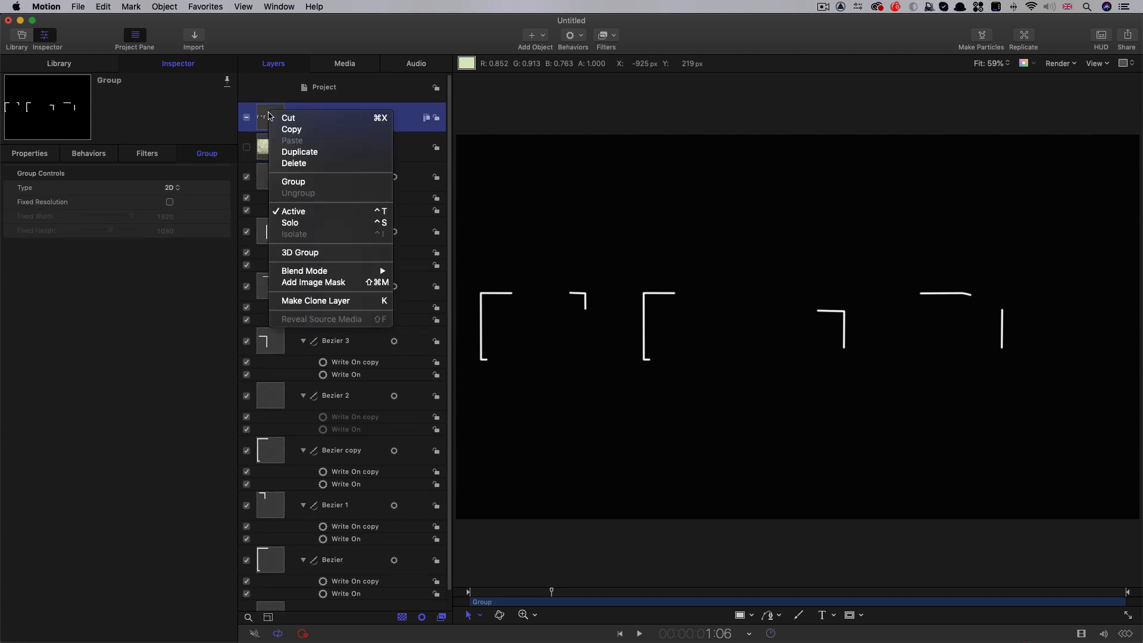
left_click(325, 282)
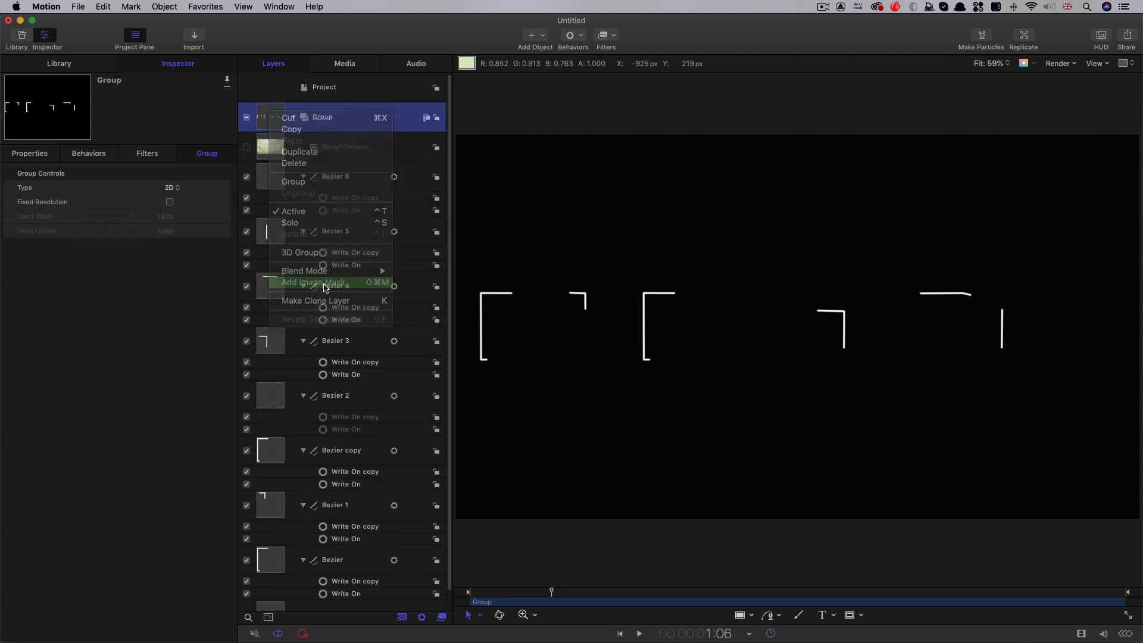
left_click_drag(272, 177, 151, 196)
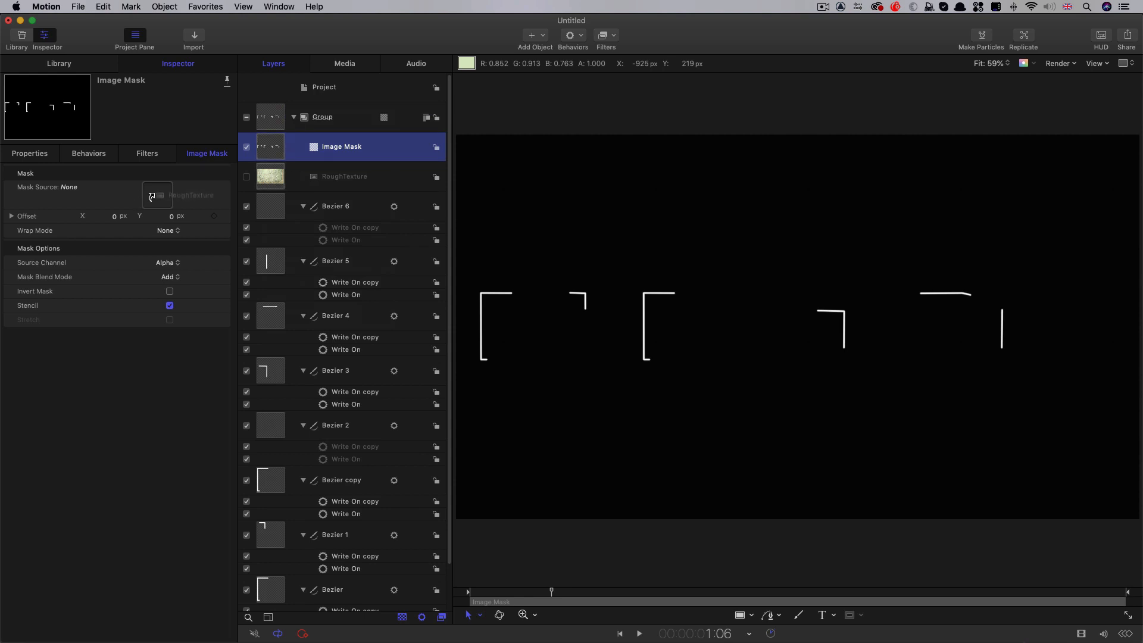
left_click_drag(152, 196, 159, 206)
left_click(168, 262)
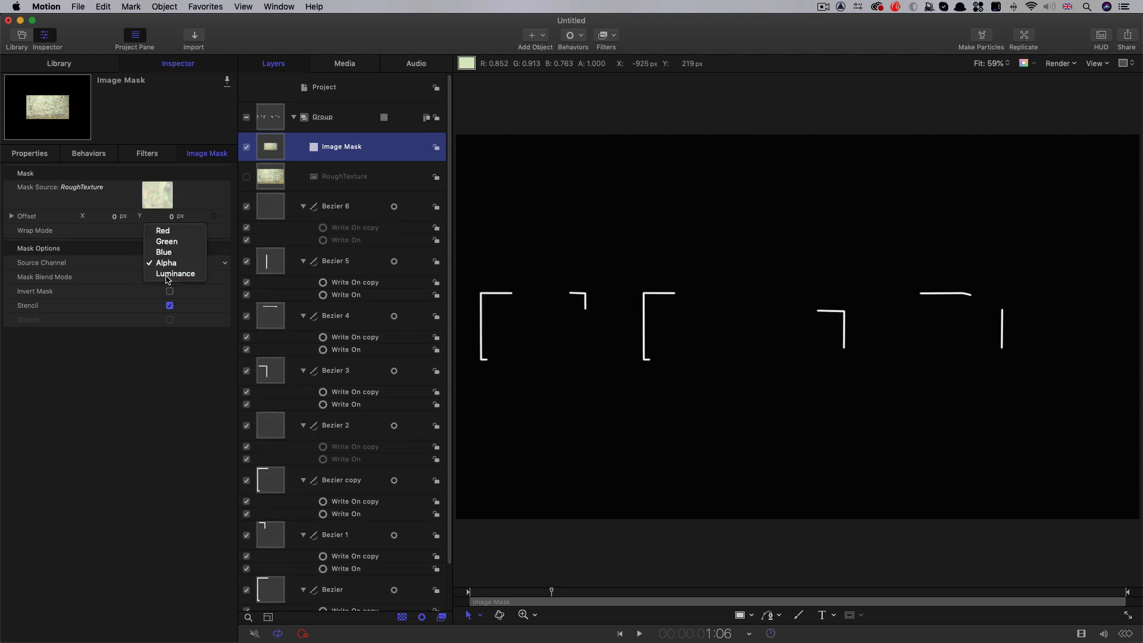
left_click(169, 273)
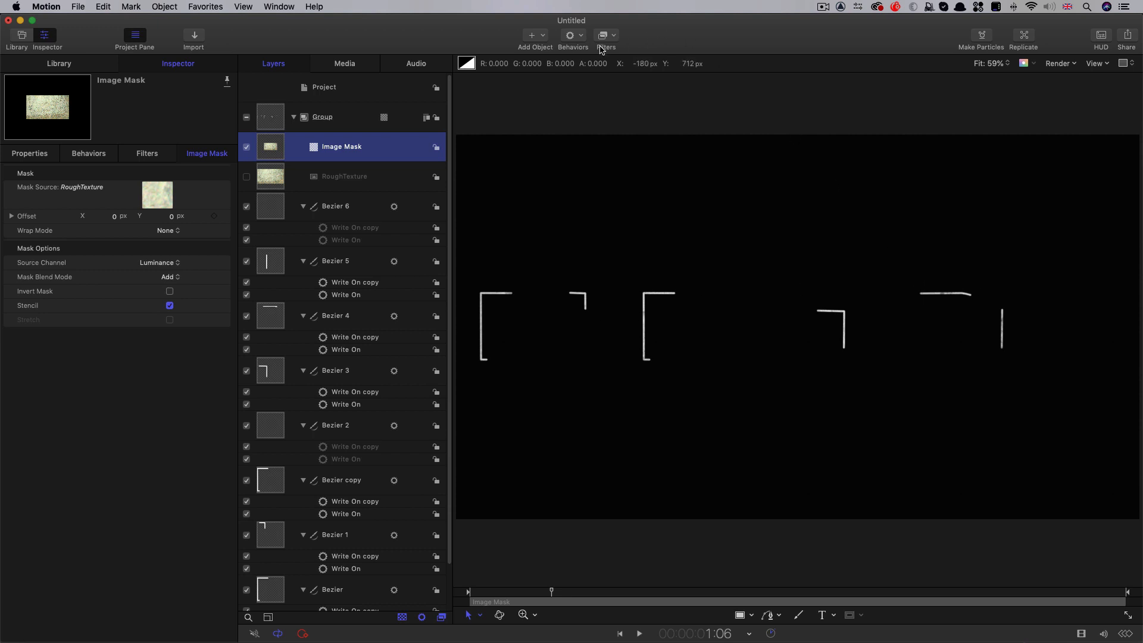
Add a Levels filter to the image mask, set input black to about 0.49 and input white to 0.72, and scrub to check the texture
left_click(615, 36)
mouse_move(631, 82)
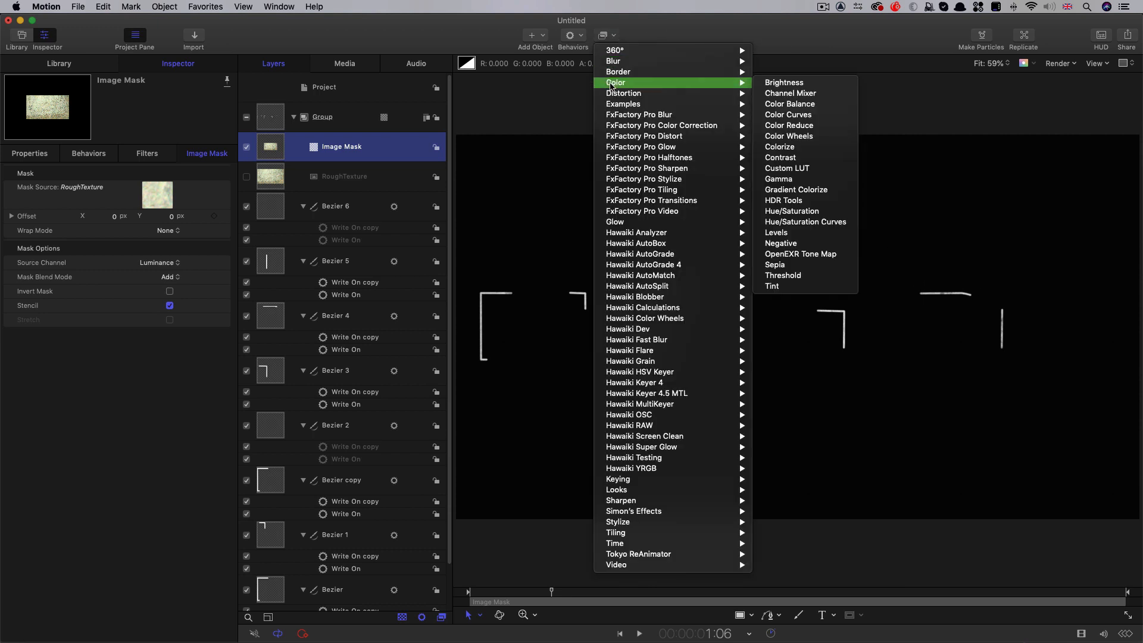
left_click(796, 235)
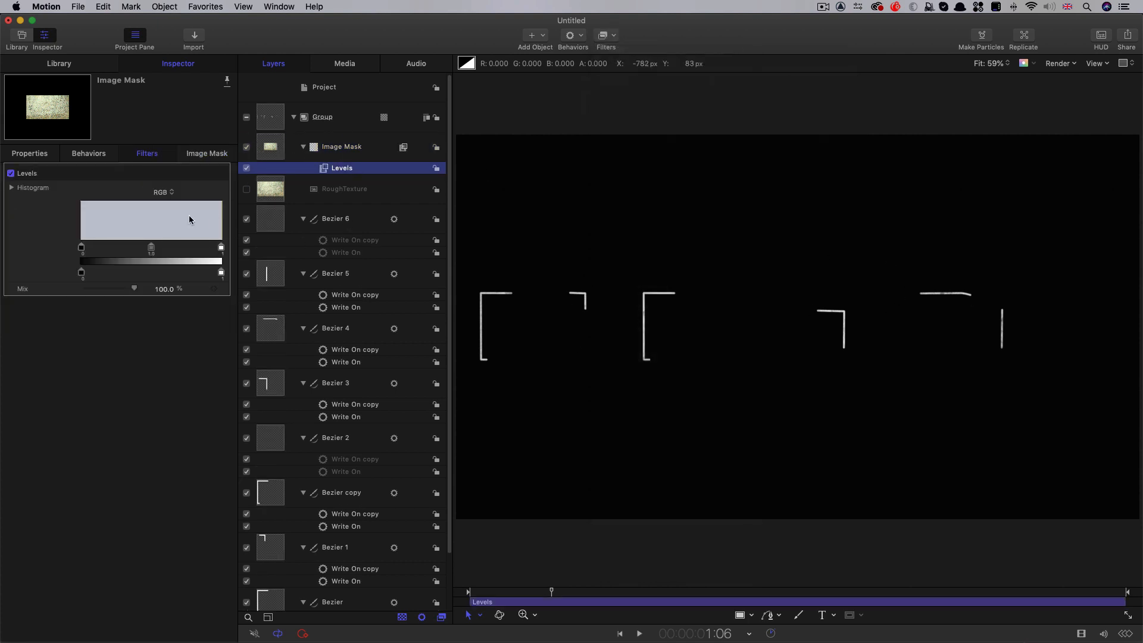
left_click_drag(81, 248, 141, 255)
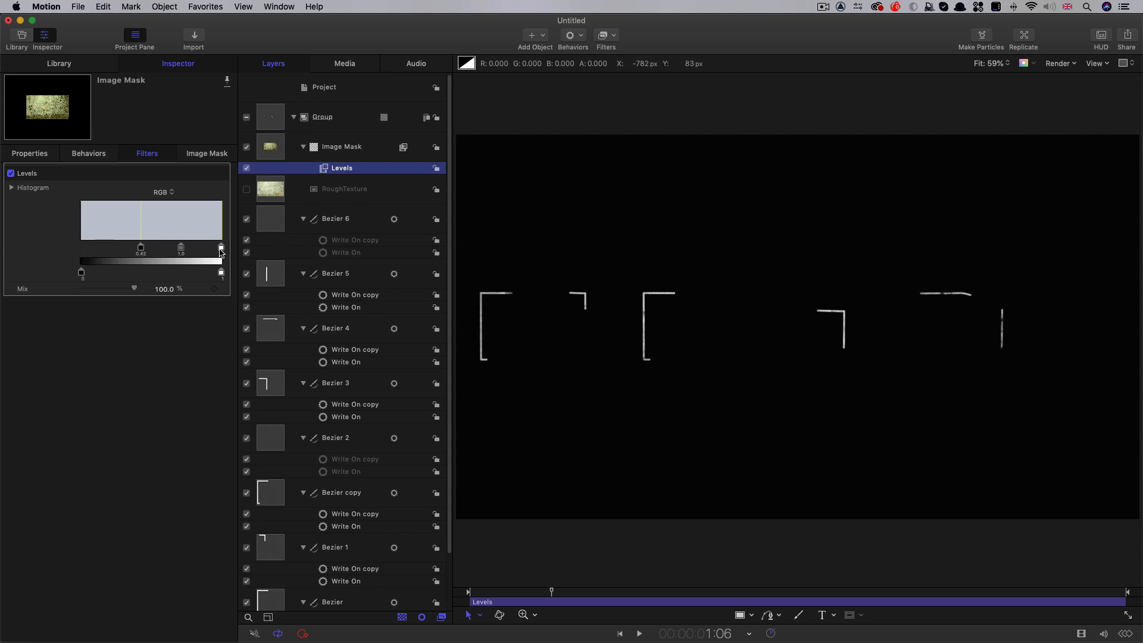
left_click_drag(220, 250, 151, 248)
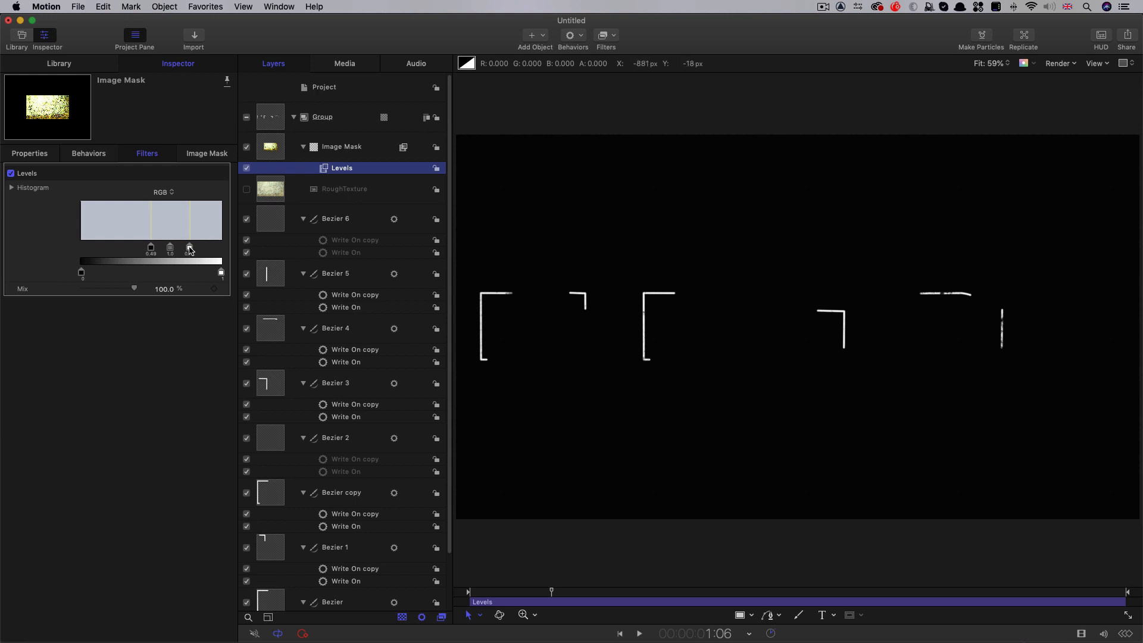
left_click_drag(188, 247, 180, 248)
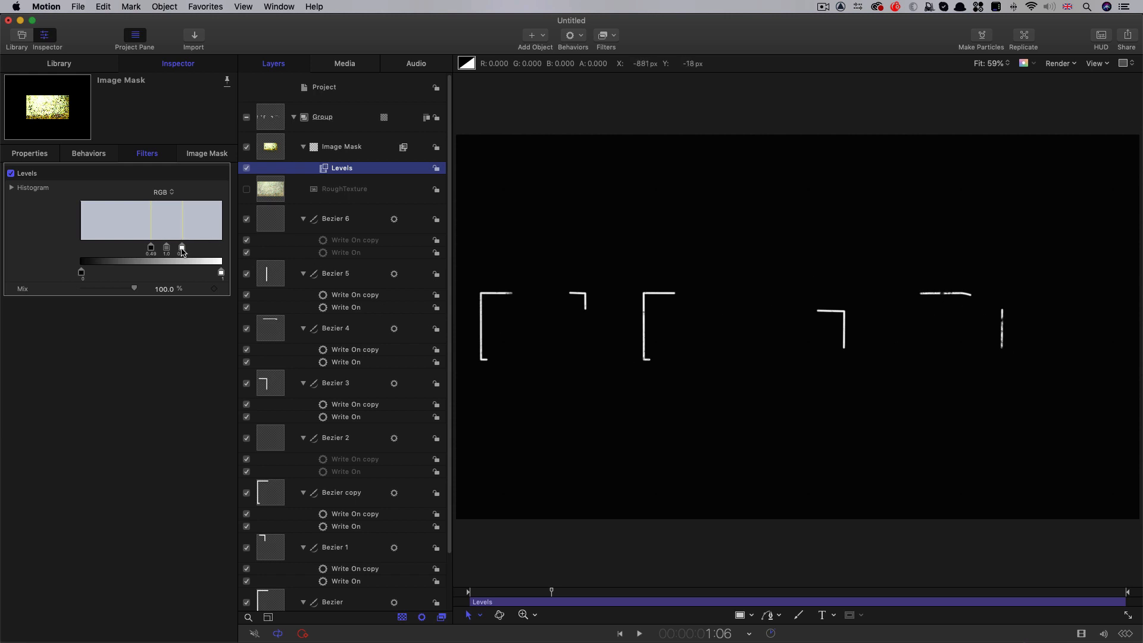
left_click(550, 591)
mouse_move(548, 591)
left_mouse_down()
mouse_move(652, 599)
mouse_move(487, 591)
mouse_move(644, 601)
mouse_move(622, 599)
left_mouse_up()
Rename the letter group as Shapes, then hide and collapse it
double_click(325, 118)
type("Sh")
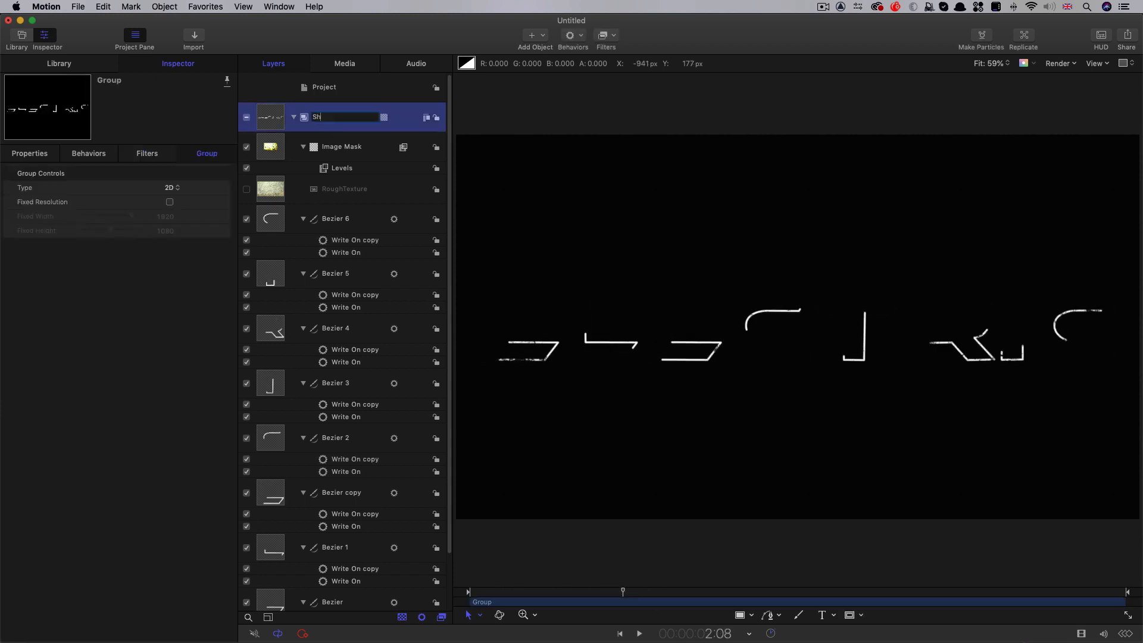
type("apes")
key("Return")
left_click(246, 118)
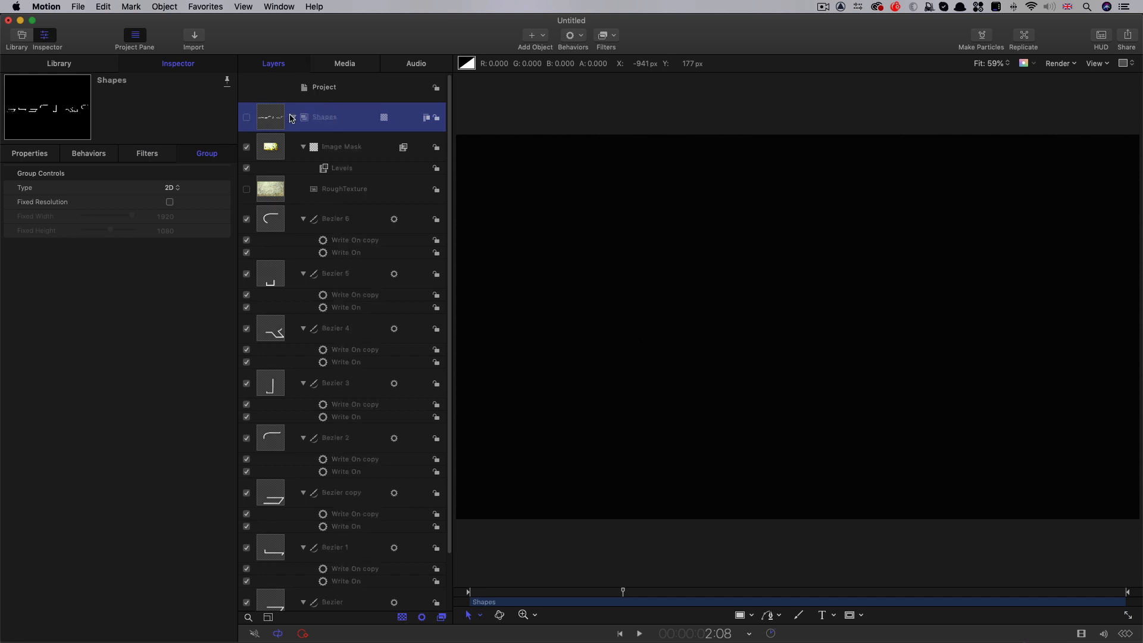
left_click(293, 117)
Create a new group above Shapes and add a Clouds generator to it
left_click(344, 94)
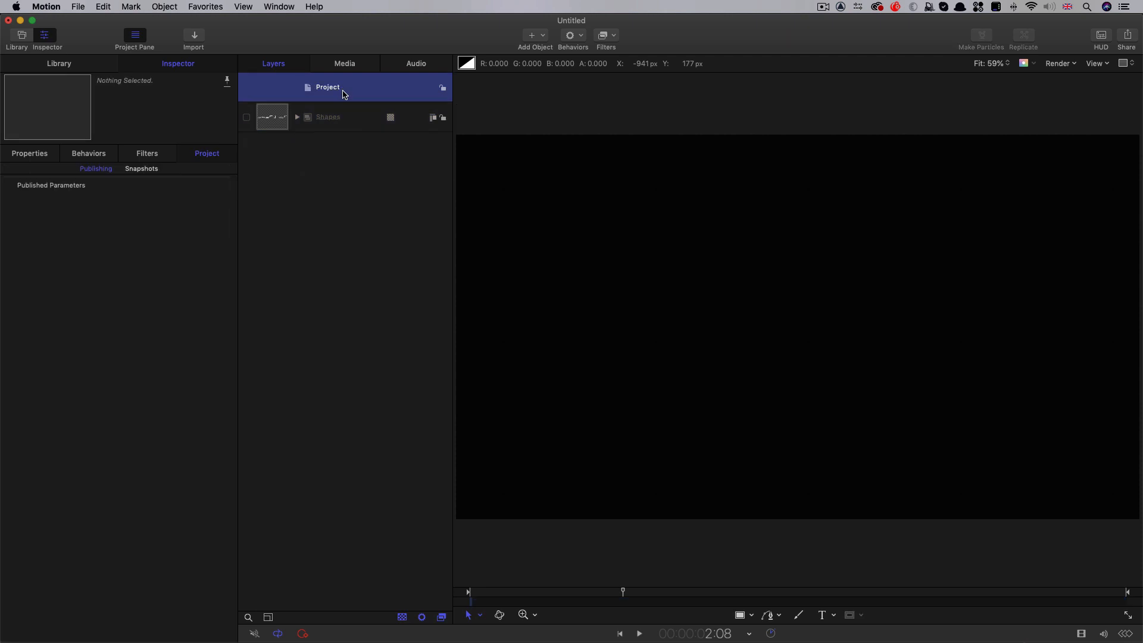
left_click(163, 6)
left_click(171, 23)
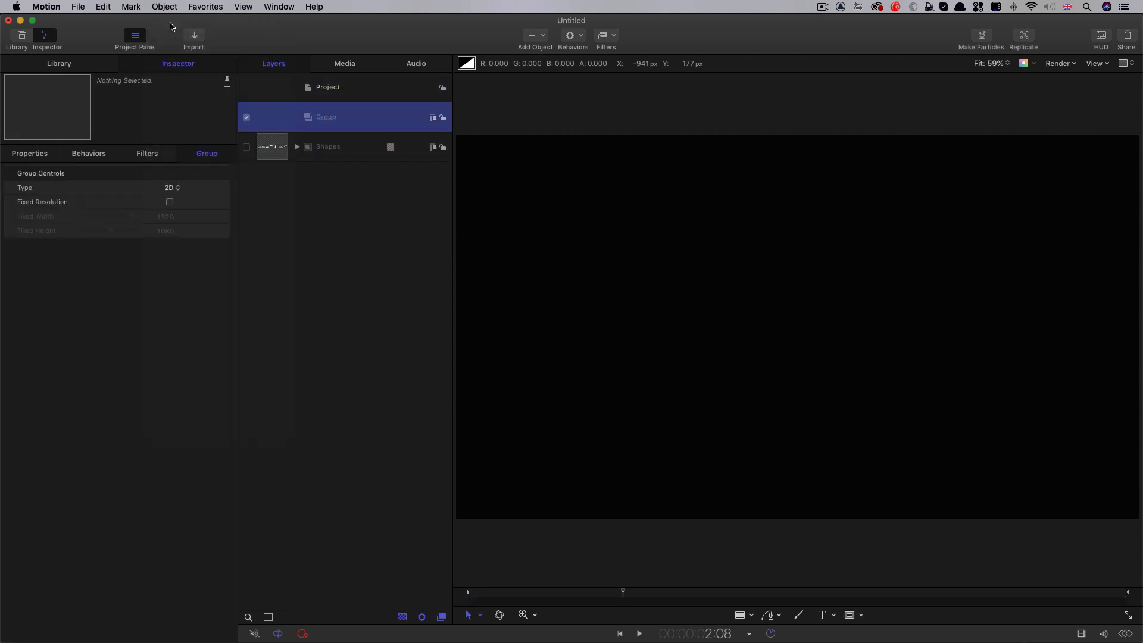
left_click(543, 40)
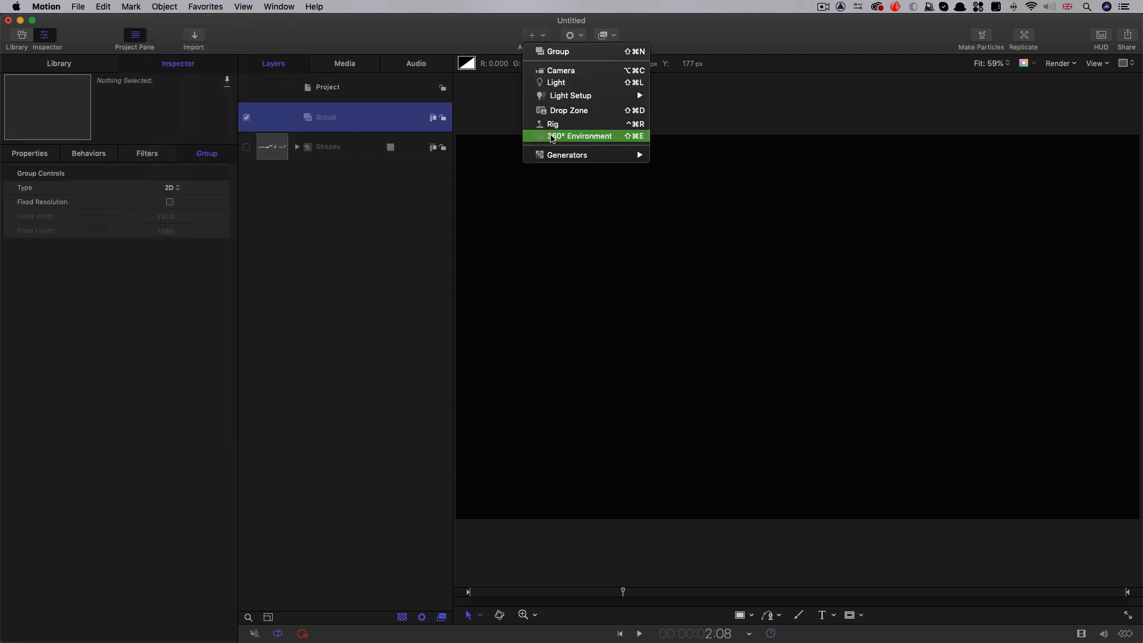
mouse_move(556, 156)
mouse_move(714, 165)
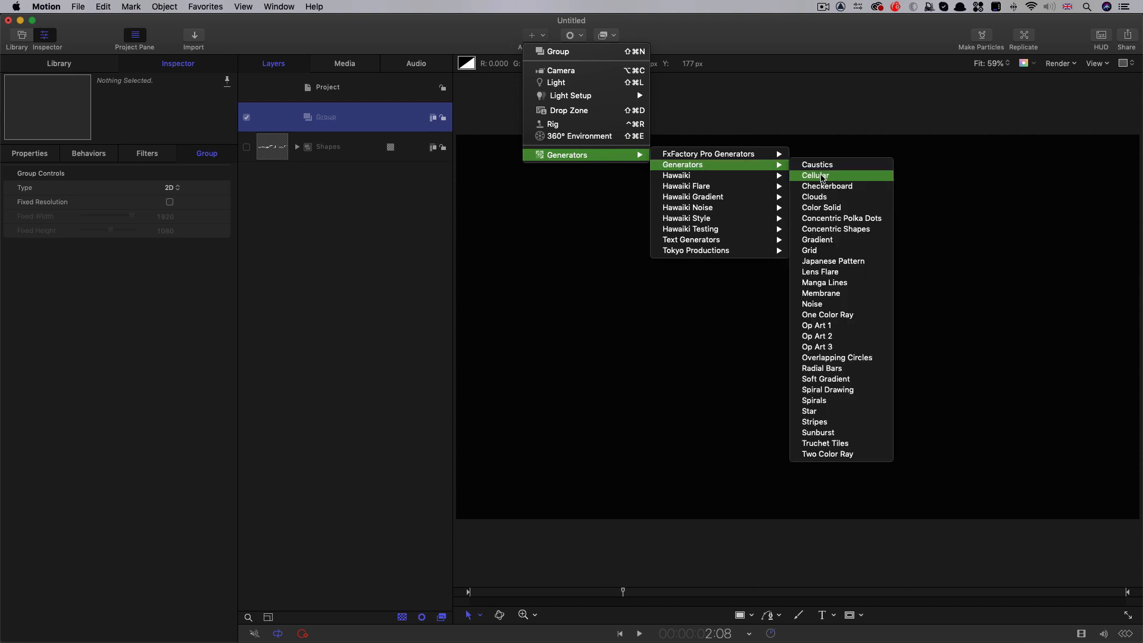
left_click(835, 203)
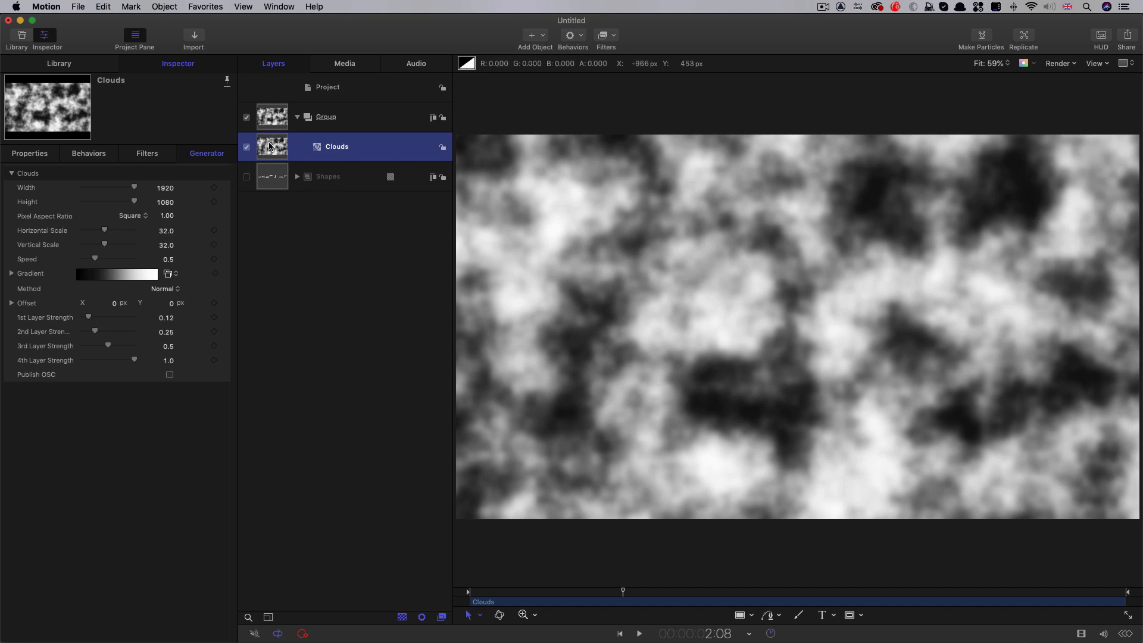
Recolor the Clouds gradient from bright blue at the start to green at the end, with Red 0, Green 0.8 and Blue 0.12
left_click(12, 273)
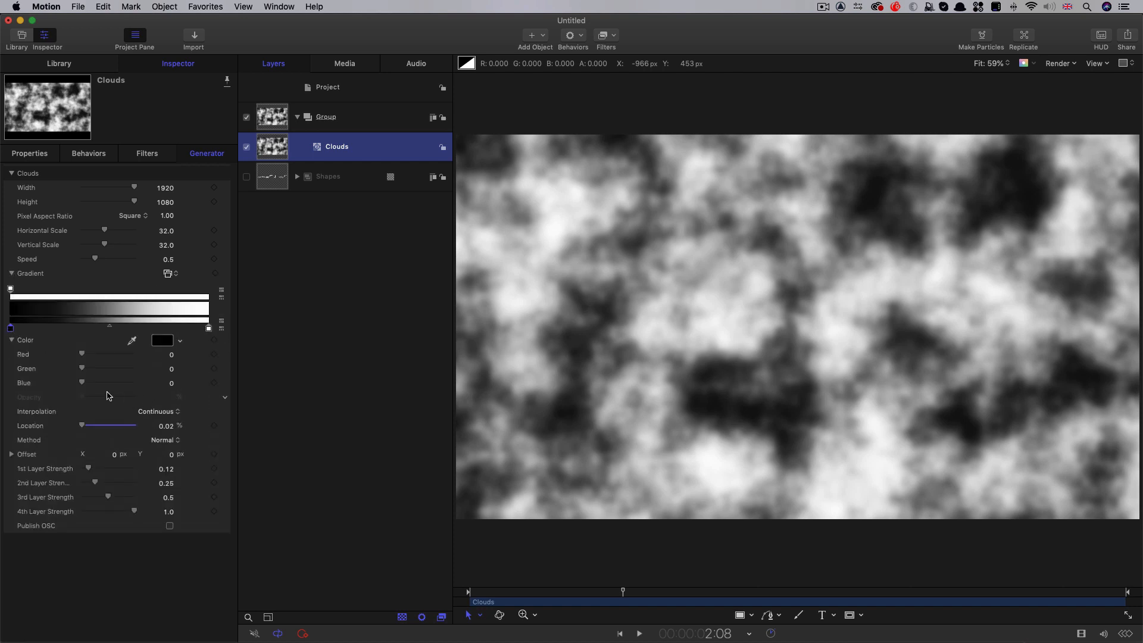
left_click_drag(83, 383, 127, 385)
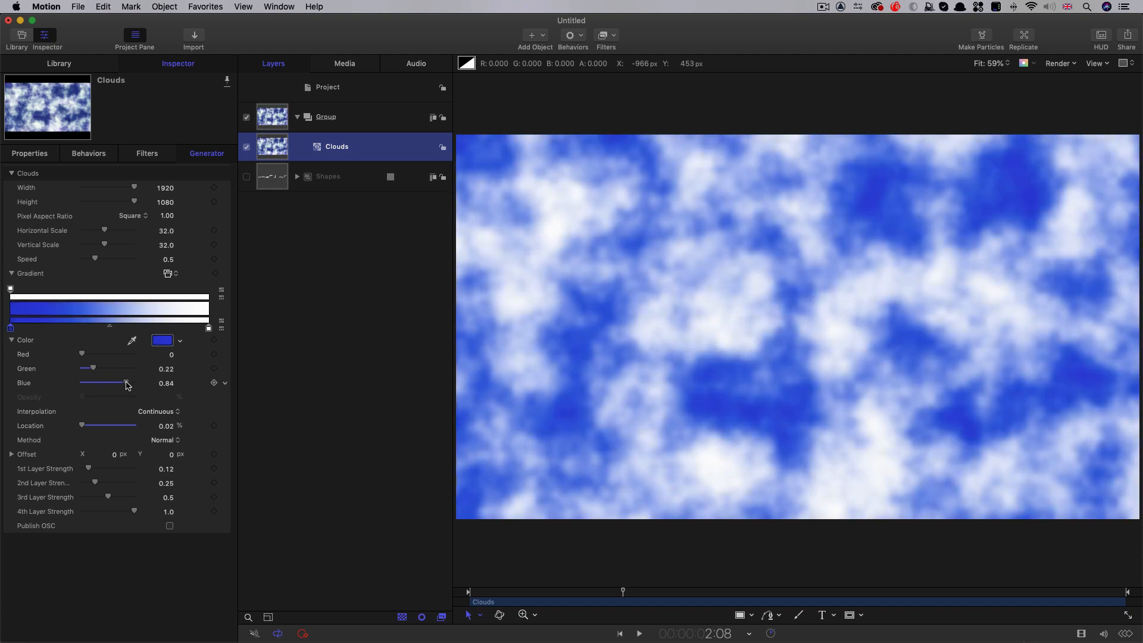
left_click_drag(131, 383, 136, 383)
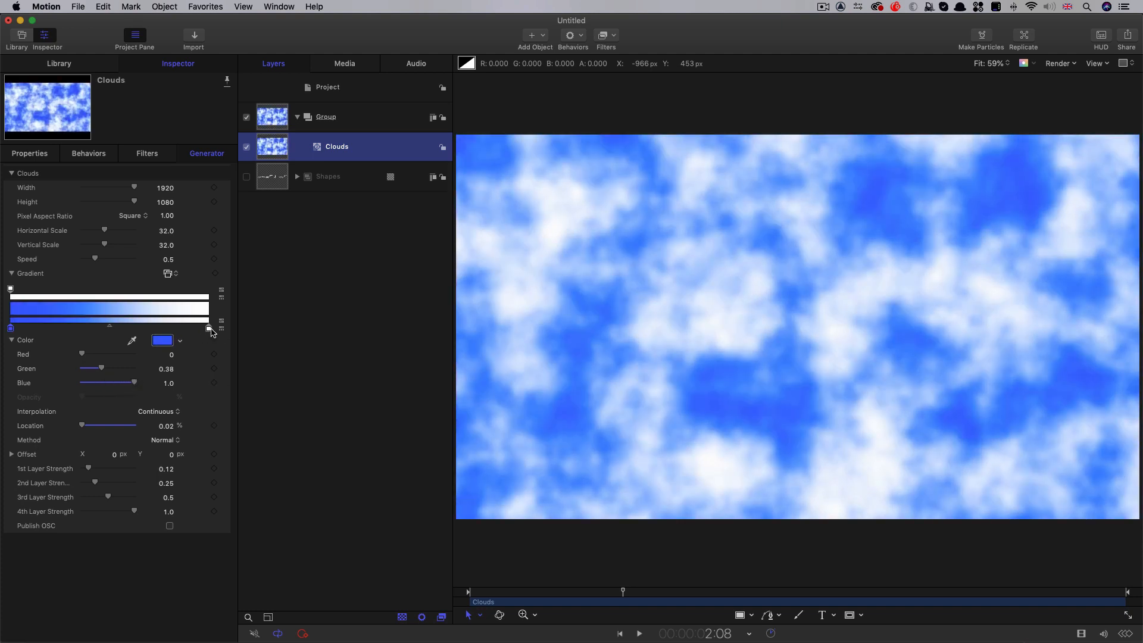
left_click(209, 328)
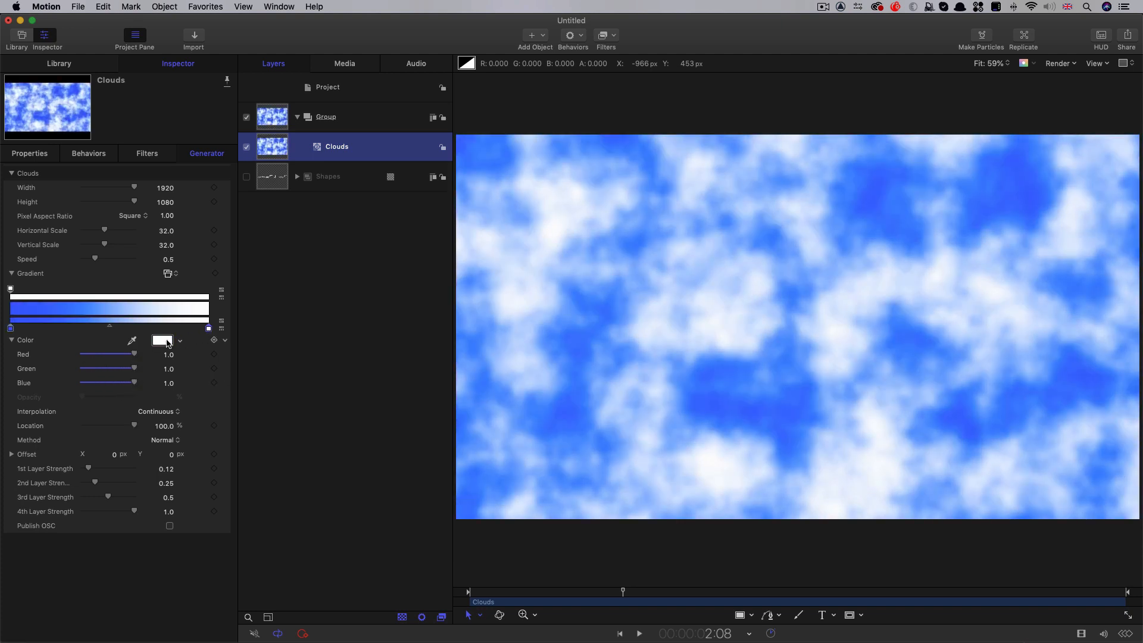
left_click(161, 341)
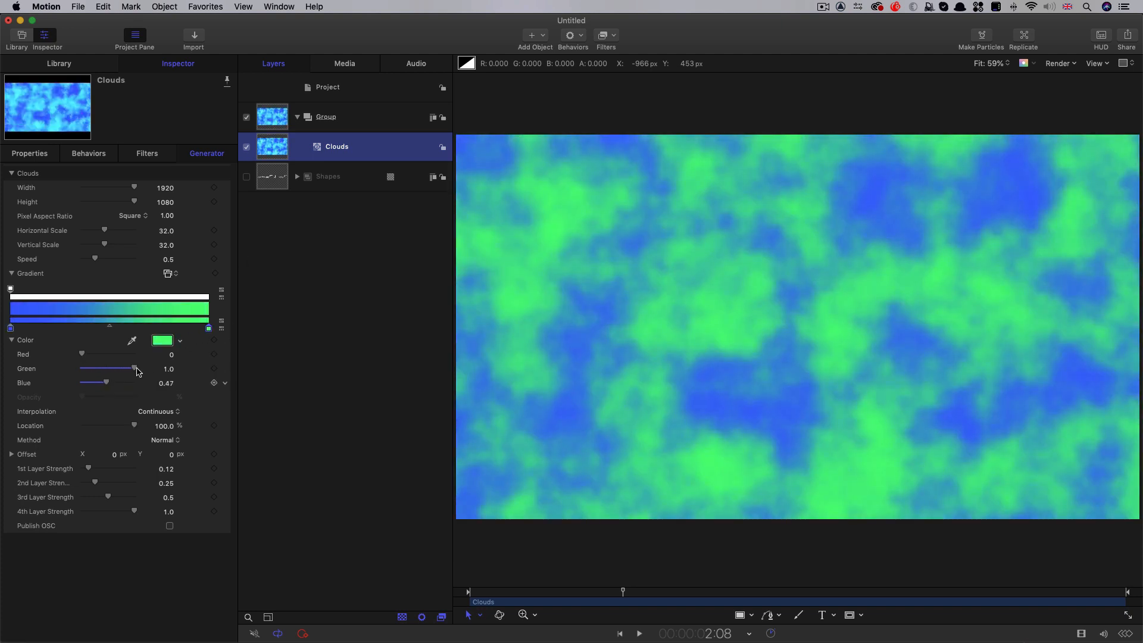
left_click_drag(134, 368, 86, 387)
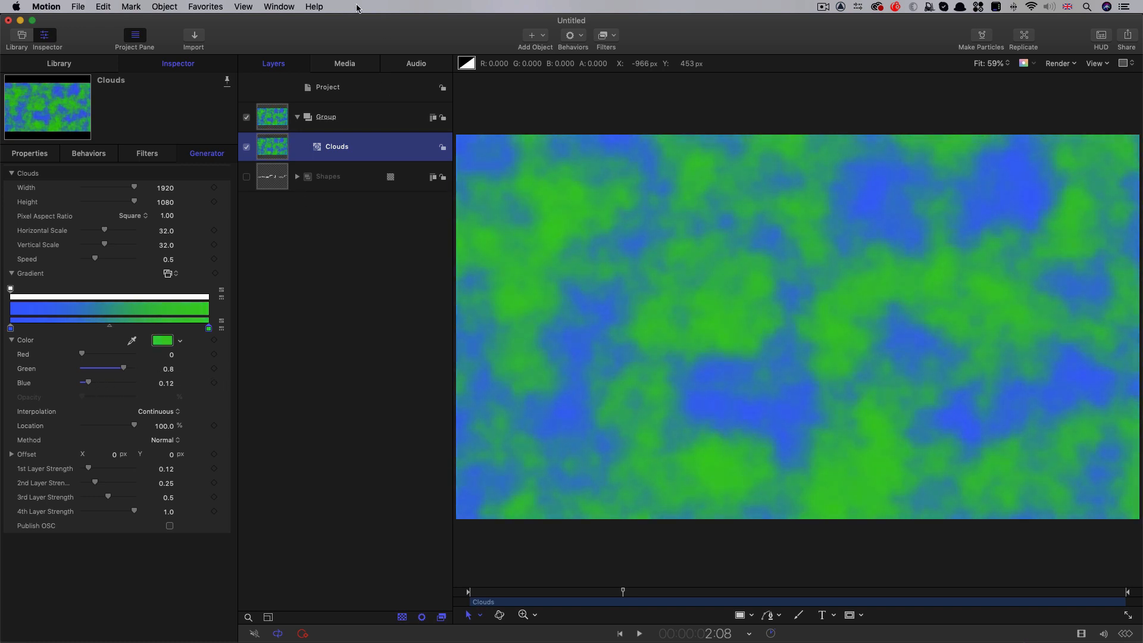
Add an image mask to the Clouds generator with the Shapes group as its source, and scrub to check the letters
right_click(274, 147)
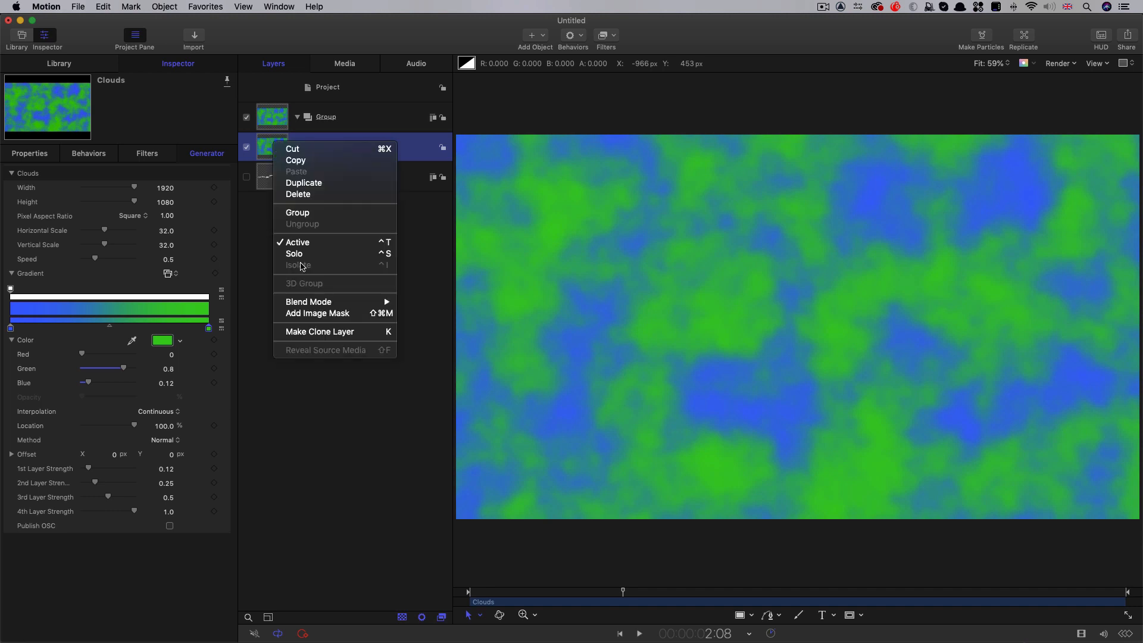
left_click(344, 315)
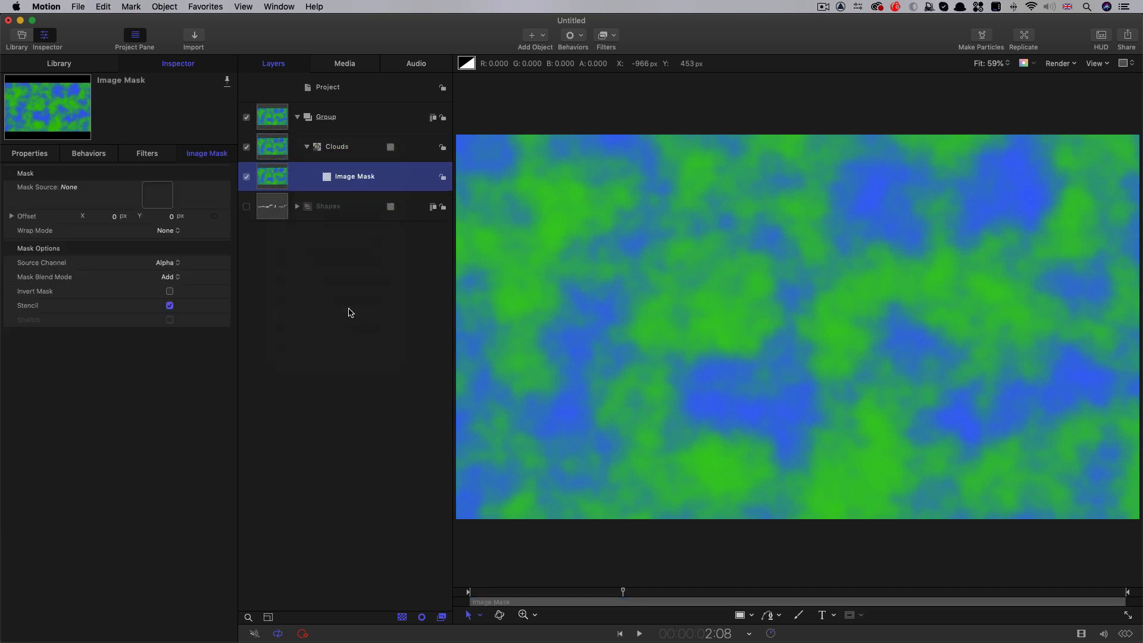
left_click_drag(273, 213, 154, 196)
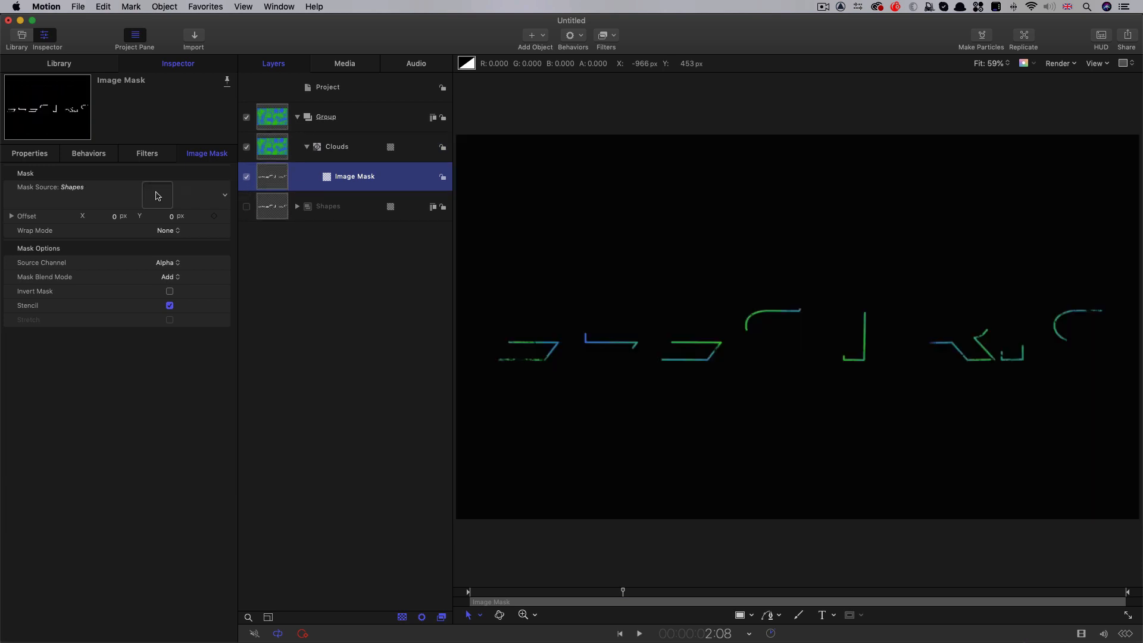
left_click_drag(637, 595, 595, 592)
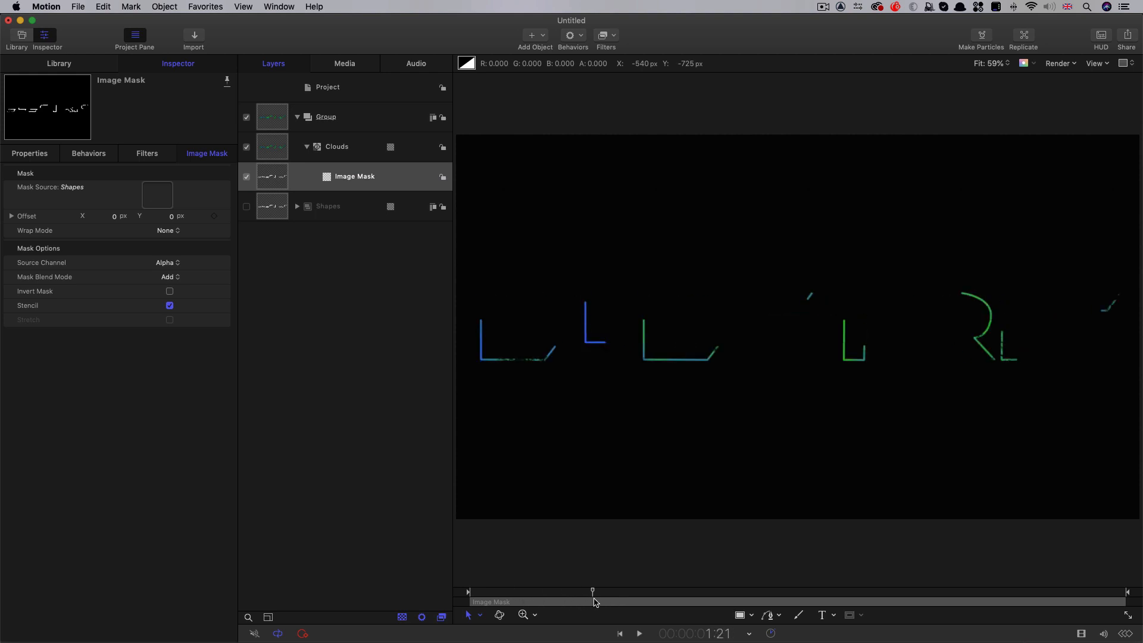
Raise the Clouds generator's Speed to 2.0 and play the animation from near the start
left_click(336, 147)
left_click_drag(95, 261, 129, 261)
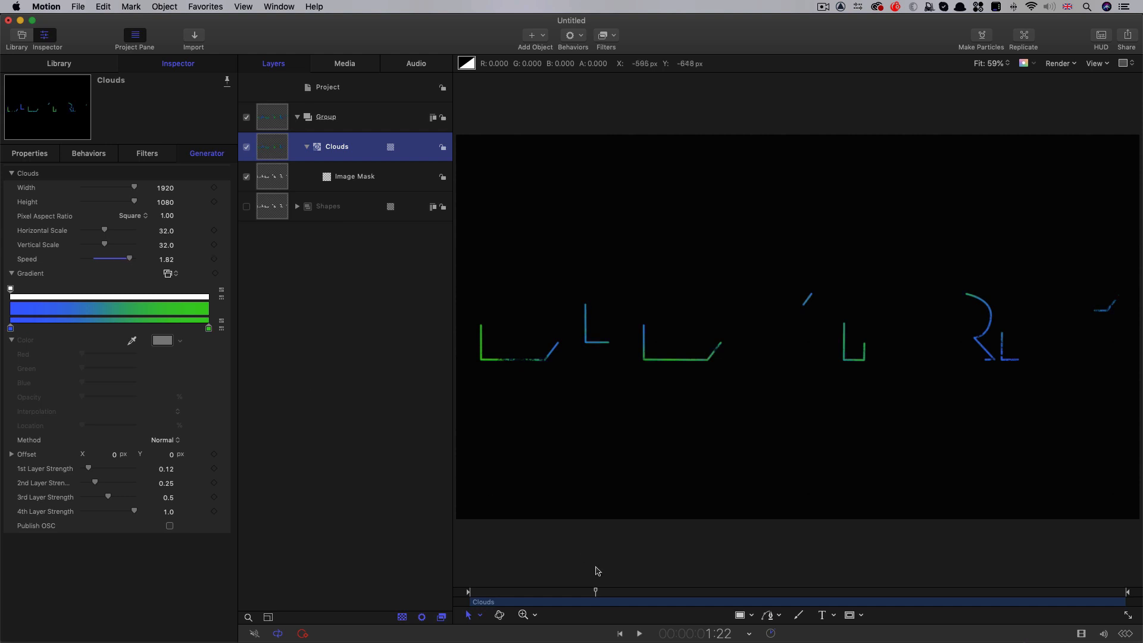
left_click(603, 593)
left_click_drag(603, 592, 504, 599)
key("space")
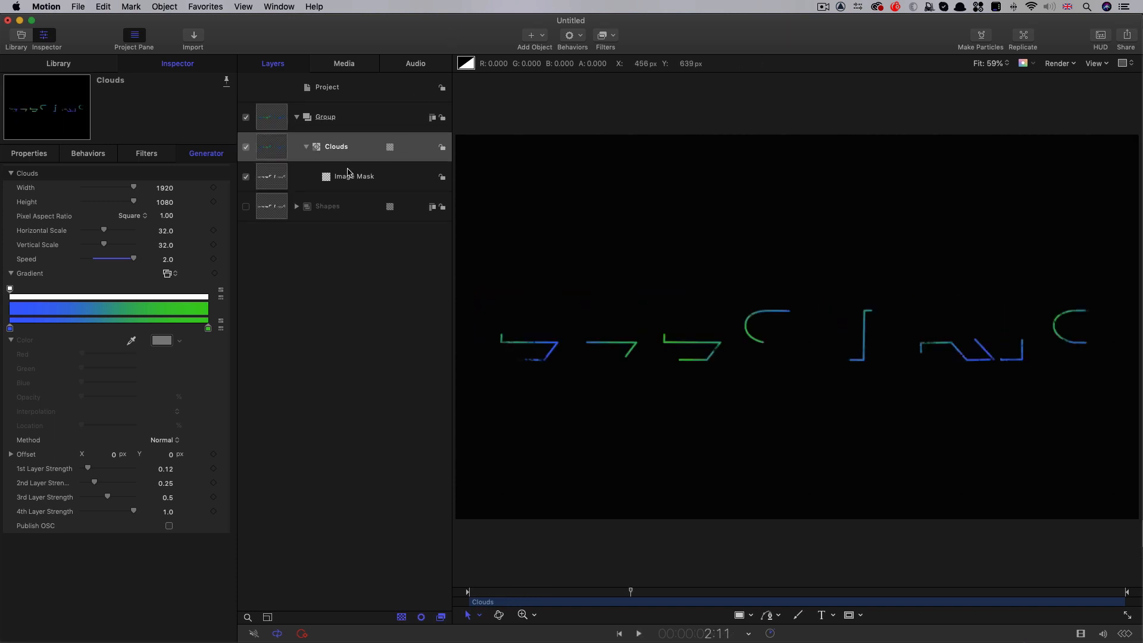
Add an OpenEXR Tone Map filter to Clouds with Exposure 2 and Knee High 3.5
left_click(271, 150)
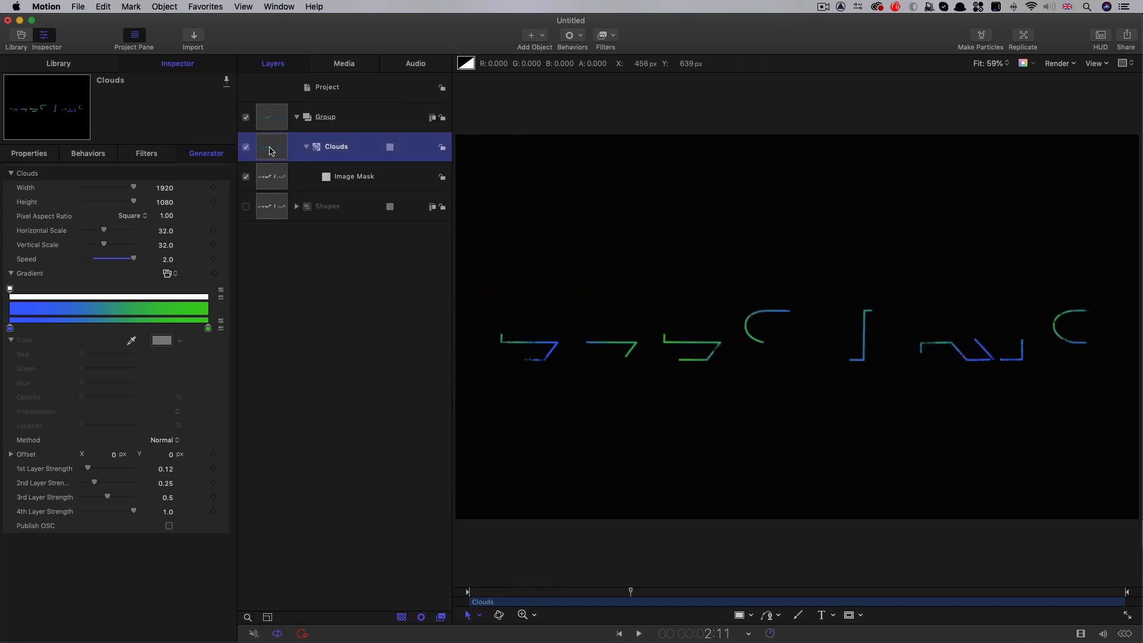
left_click(615, 37)
mouse_move(619, 82)
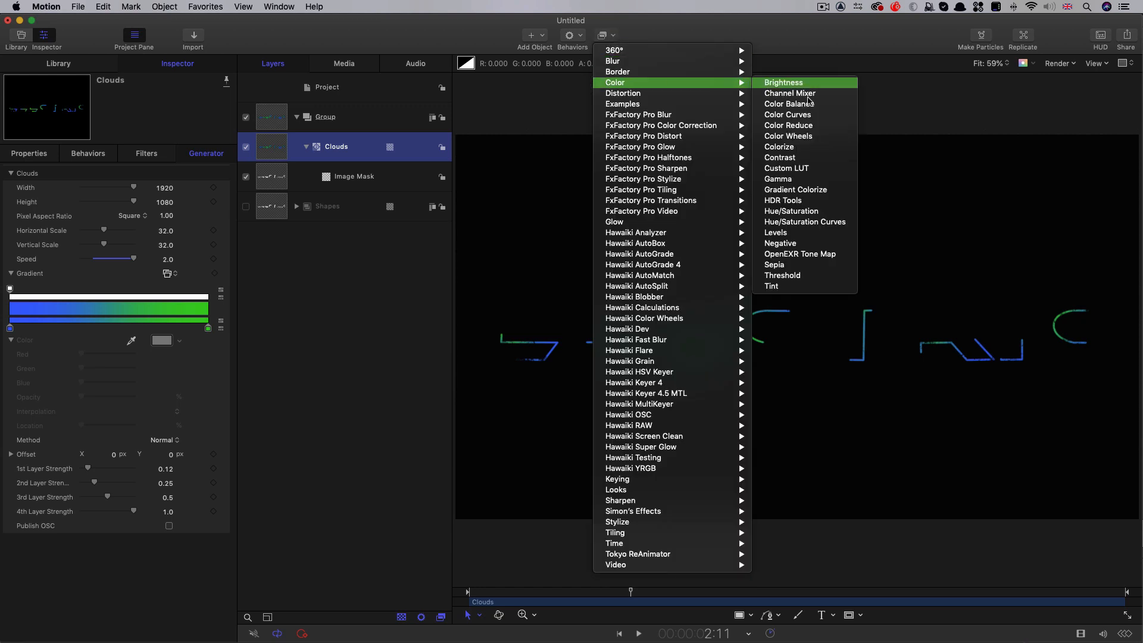
left_click(822, 259)
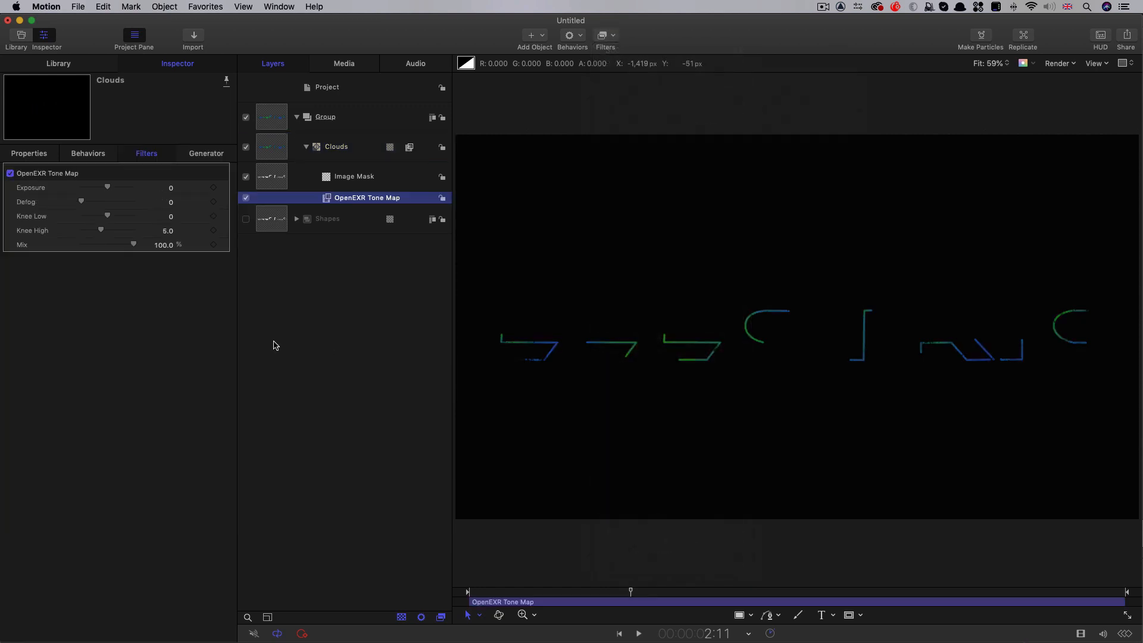
left_click(171, 189)
type("2")
key("Return")
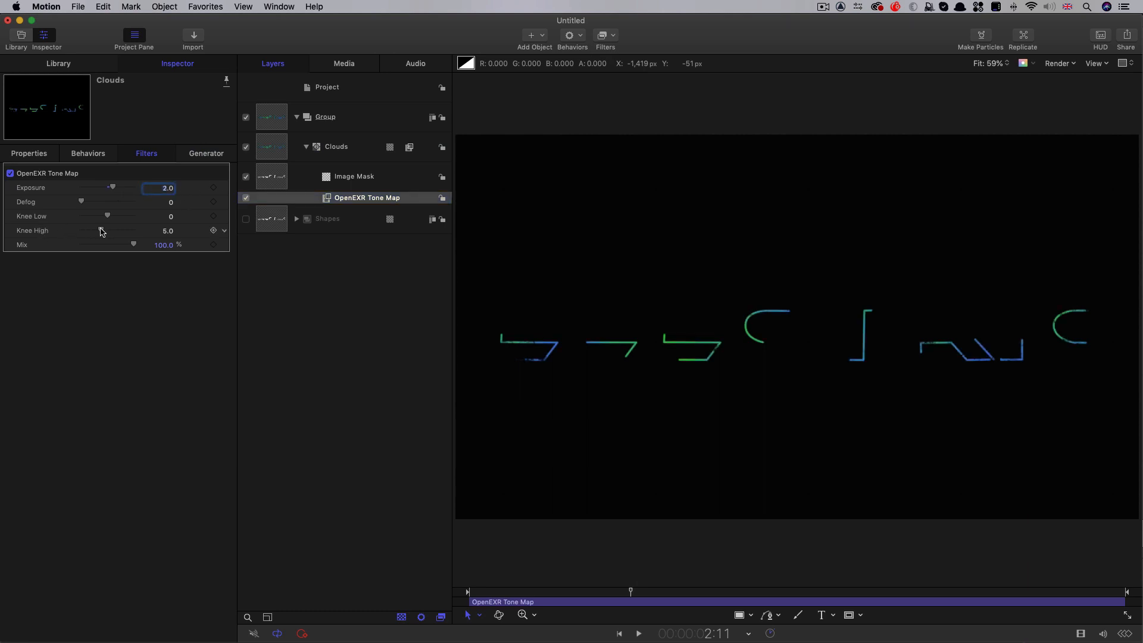
left_click_drag(101, 232, 51, 232)
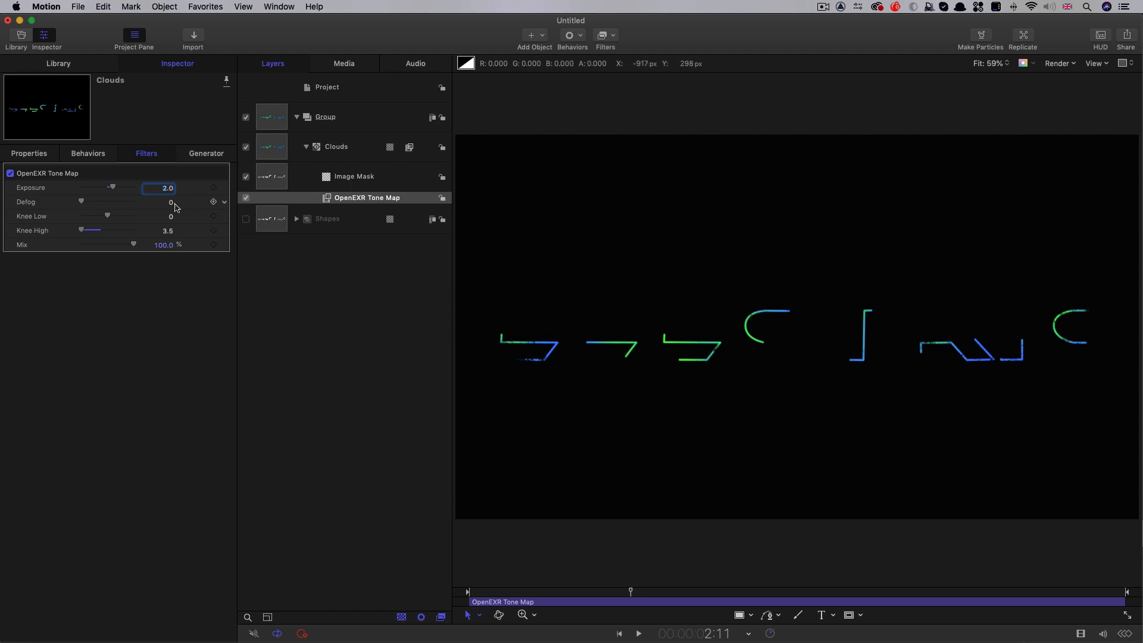
left_click_drag(111, 188, 111, 190)
Rename the group containing Clouds as Base and collapse it
double_click(326, 117)
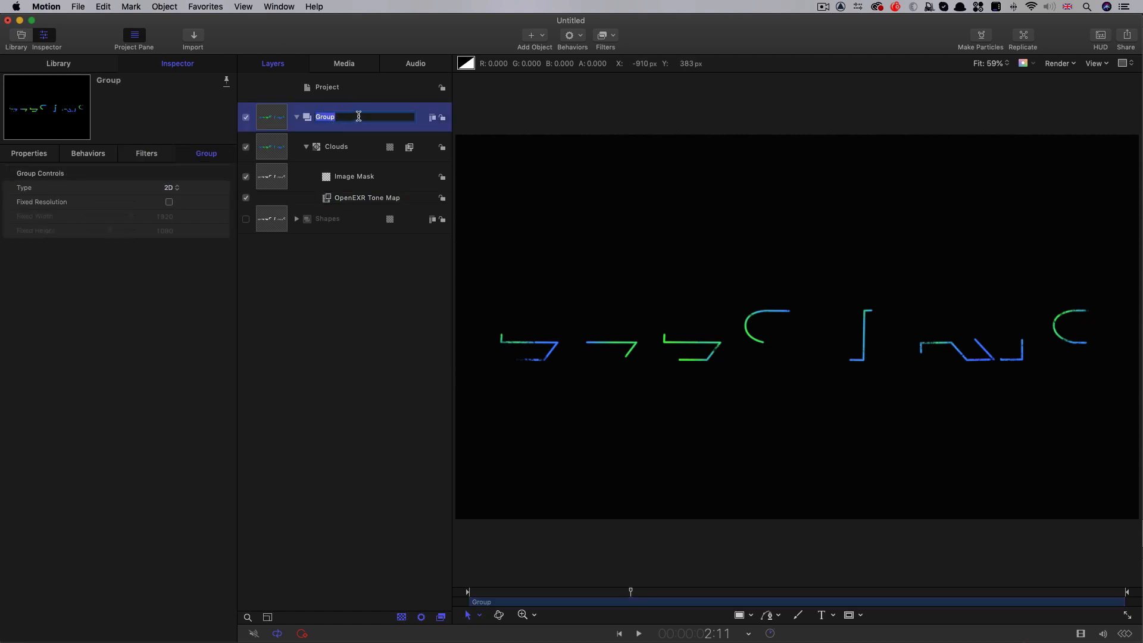
type("Base")
key("Return")
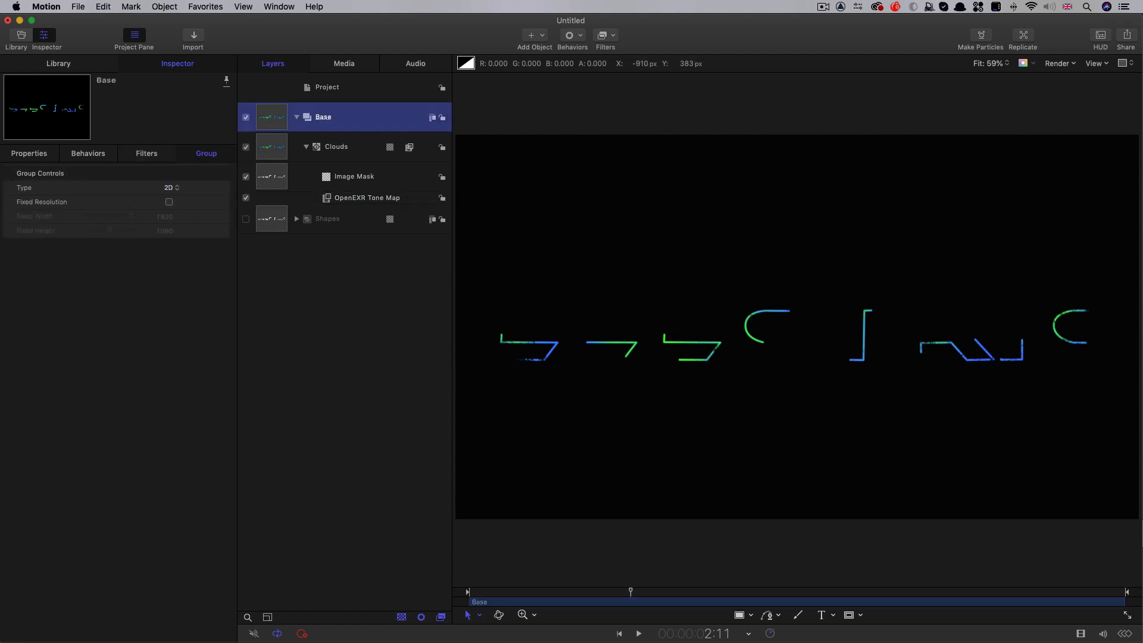
left_click(297, 116)
Create a new group above Base and add a Caustics generator to it
left_click(344, 89)
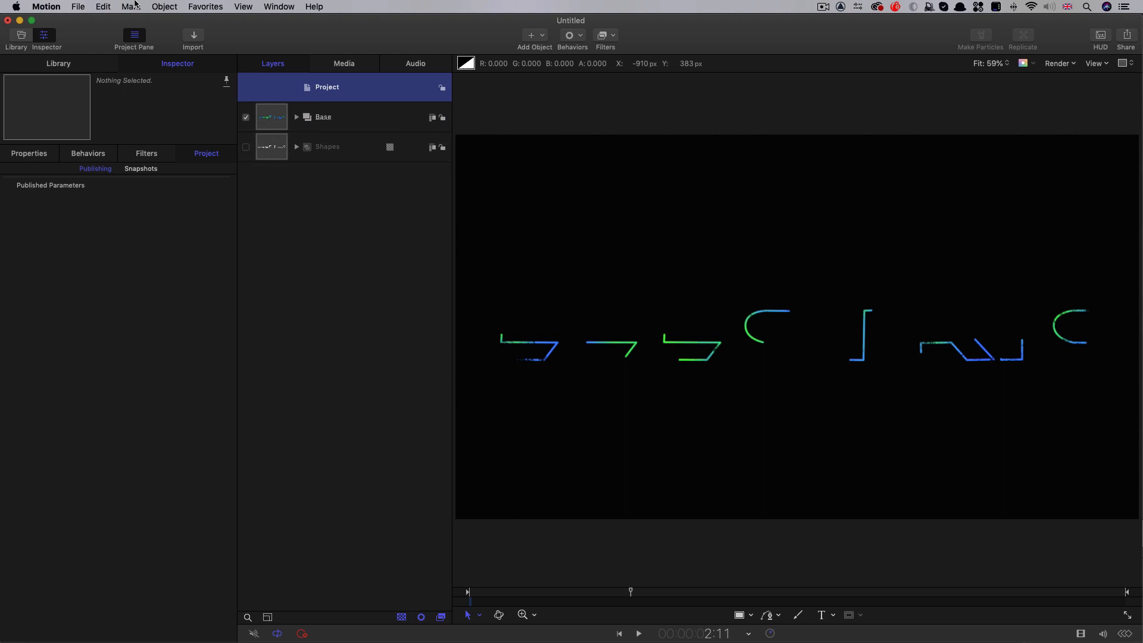
left_click(165, 7)
left_click(168, 22)
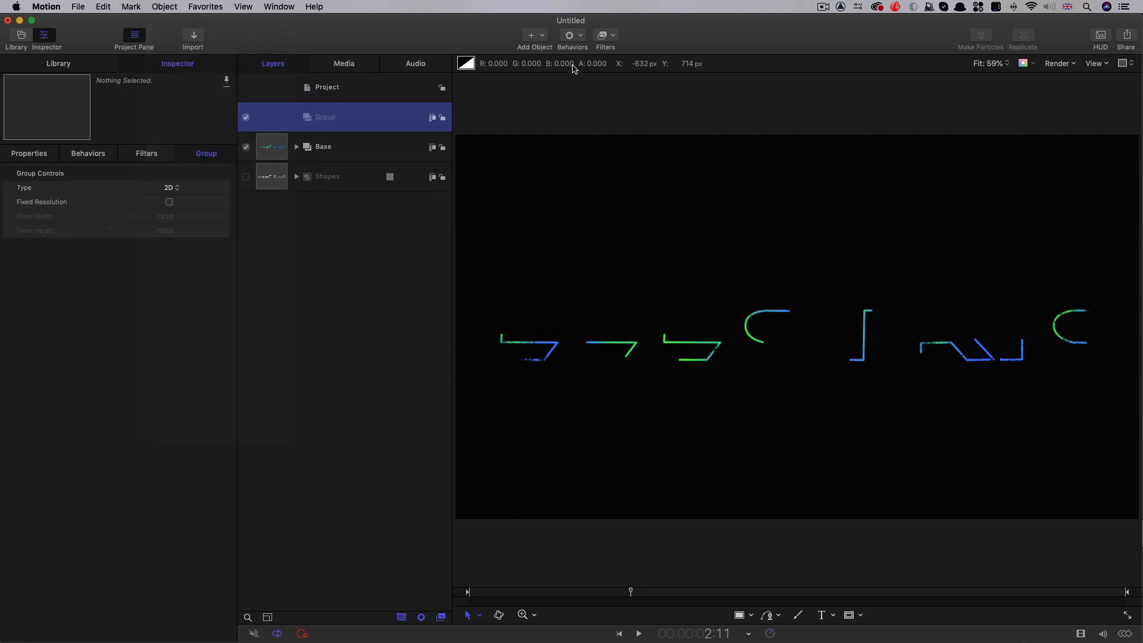
left_click(542, 36)
mouse_move(577, 155)
mouse_move(694, 165)
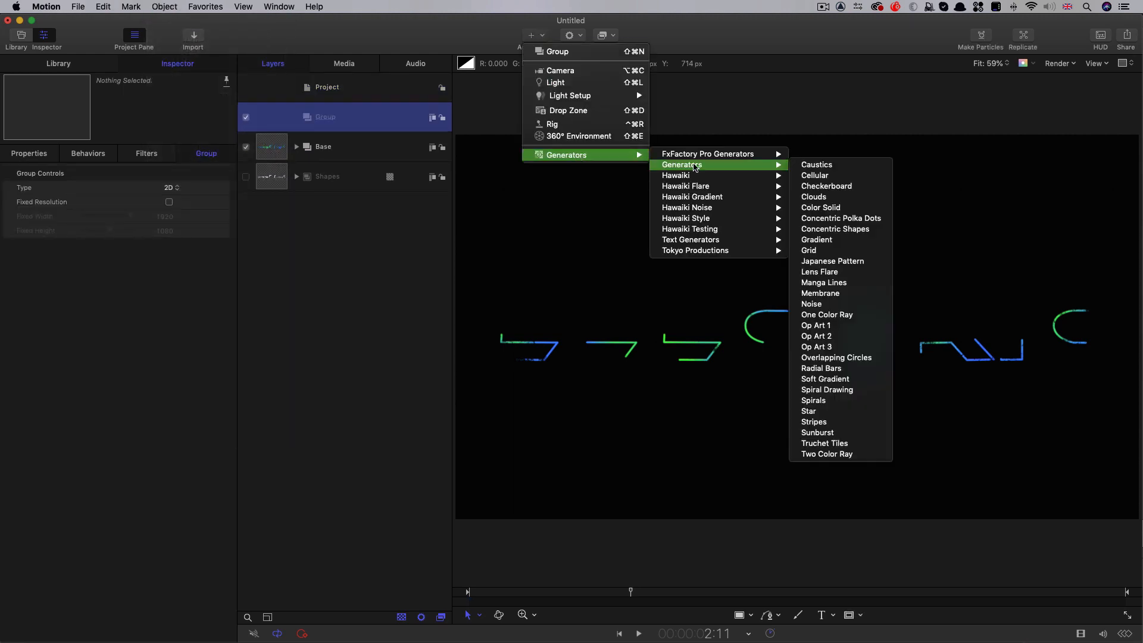
left_click(830, 166)
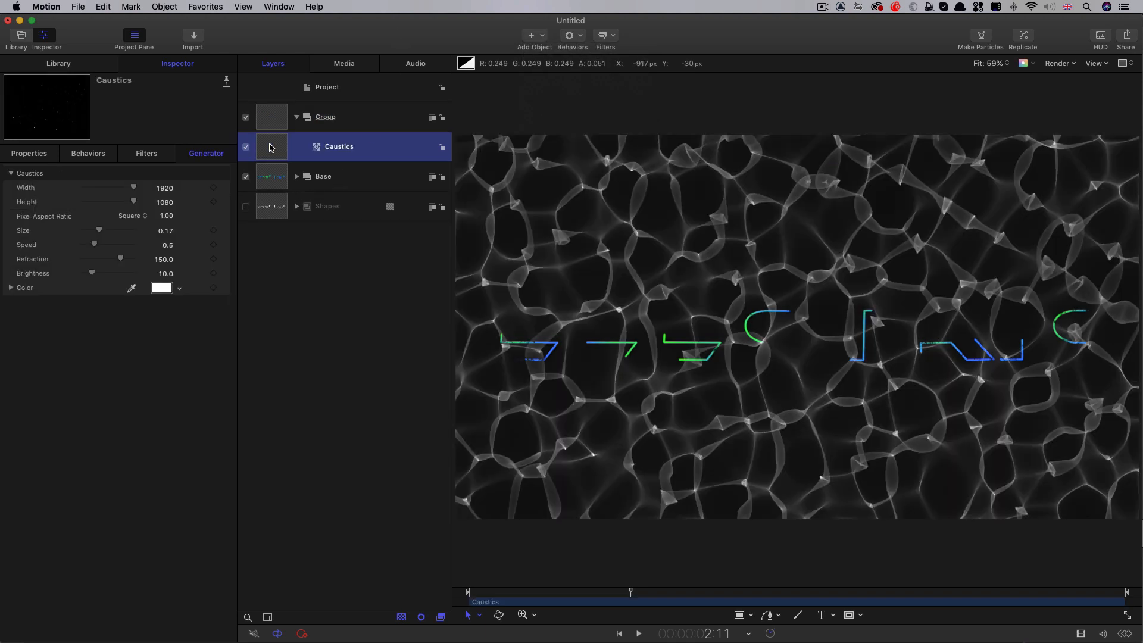
Create a subgroup inside the new group and move the Caustics generator into it
right_click(268, 146)
key("Escape")
left_click(165, 6)
left_click(170, 25)
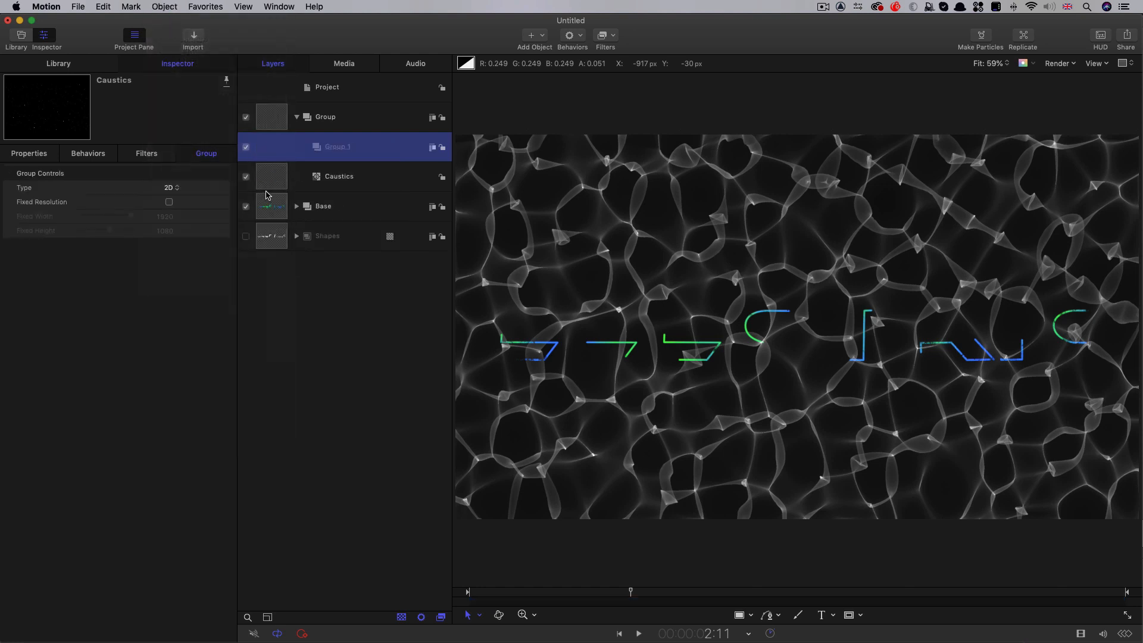
left_click_drag(316, 179, 355, 150)
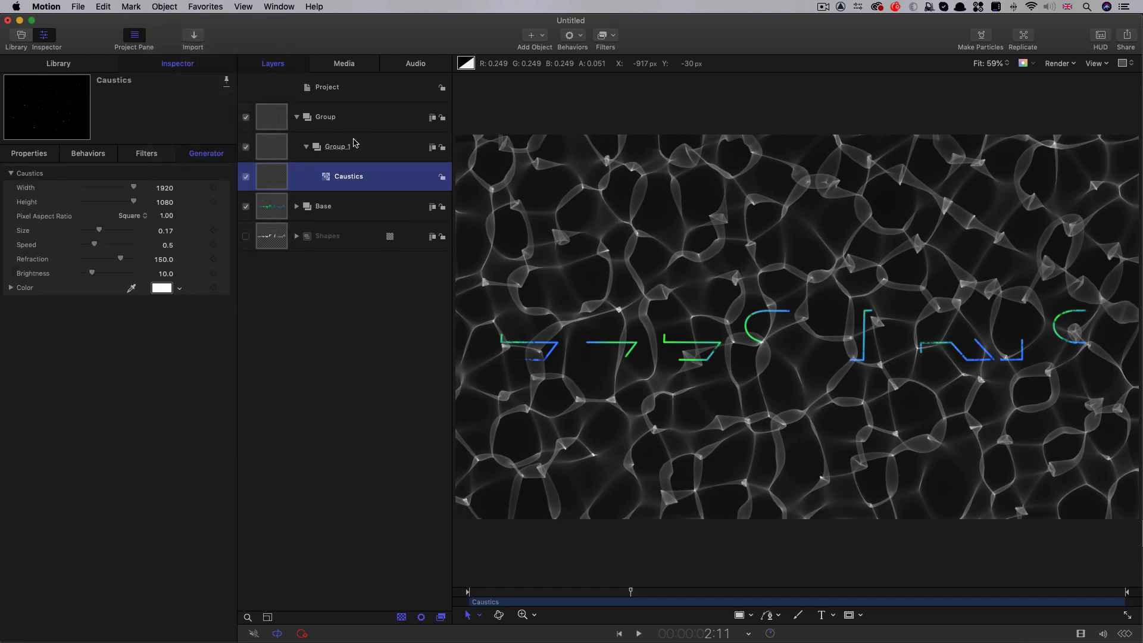
Rename the outer group that holds the Caustics subgroup as Feather Source
double_click(331, 117)
type("Feather Source")
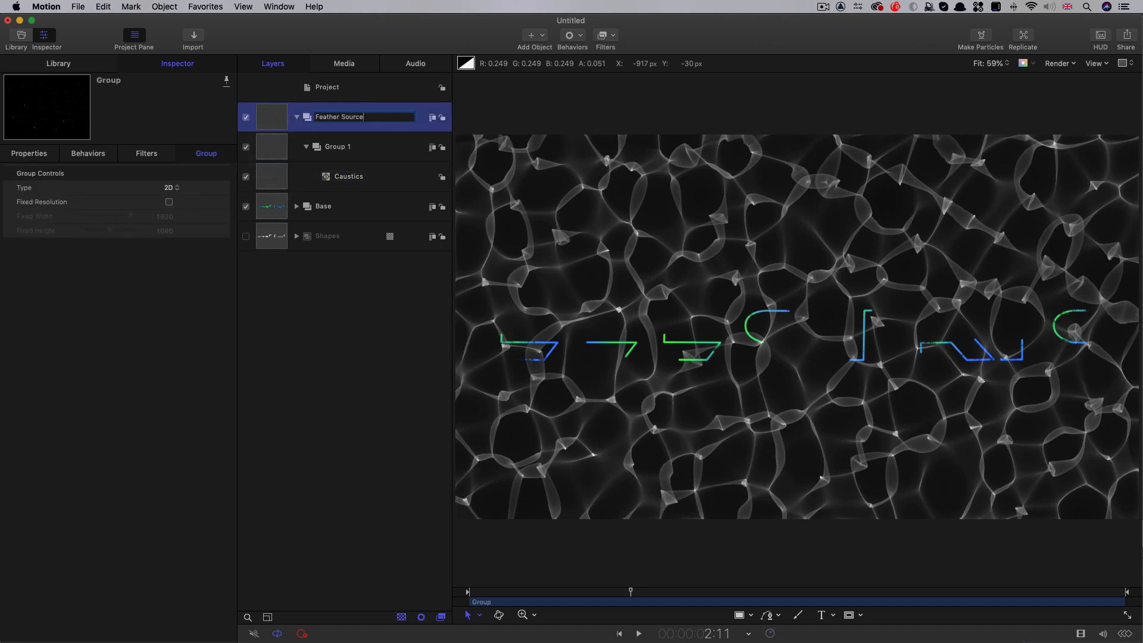
key("Return")
Duplicate the Caustics subgroup inside Feather Source and rename the copy as A
left_click(269, 153)
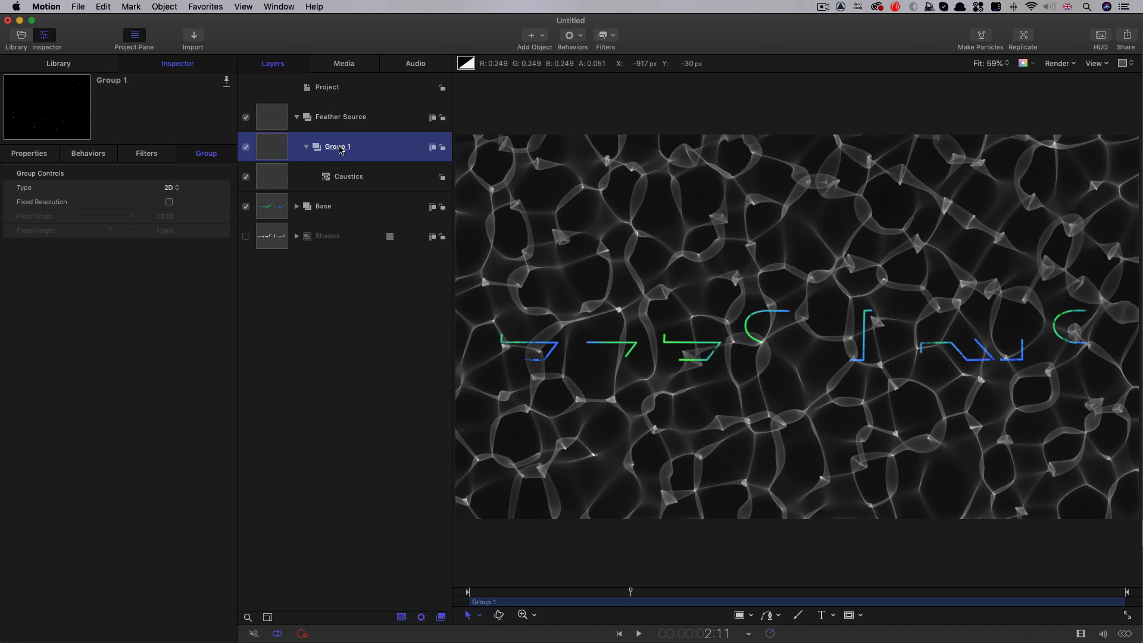
right_click(276, 149)
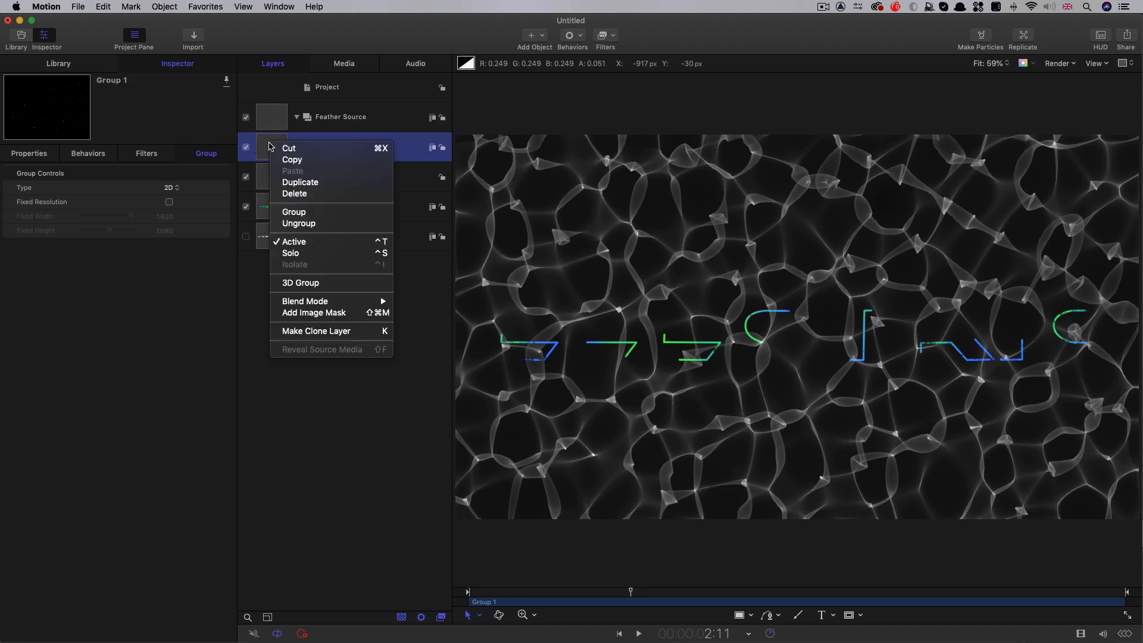
left_click(290, 182)
double_click(332, 148)
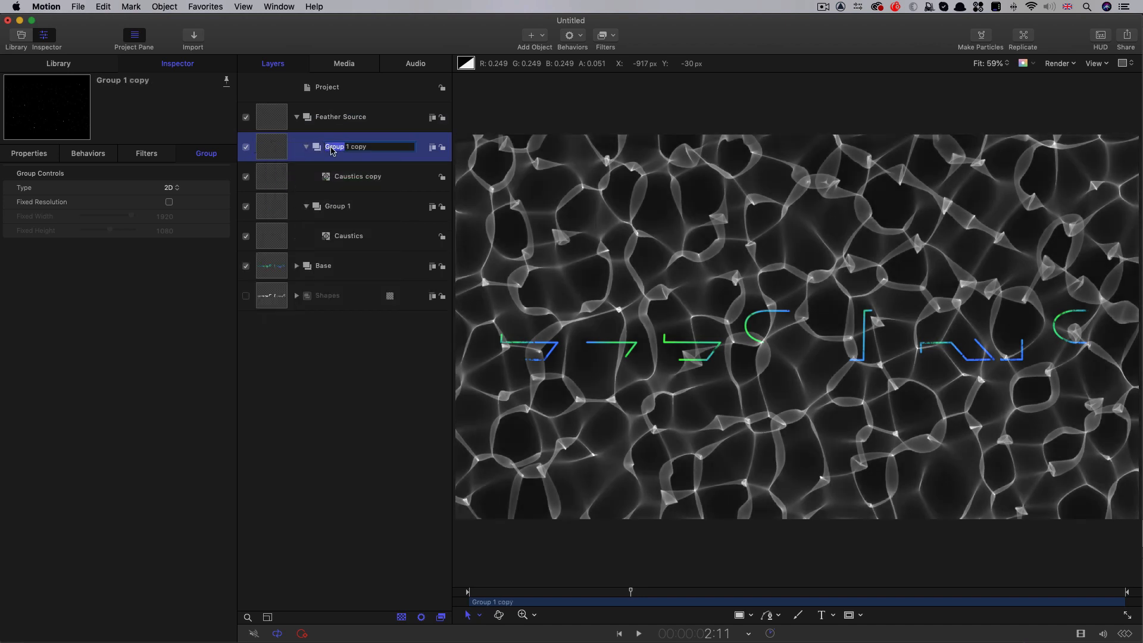
type("A")
key("Return")
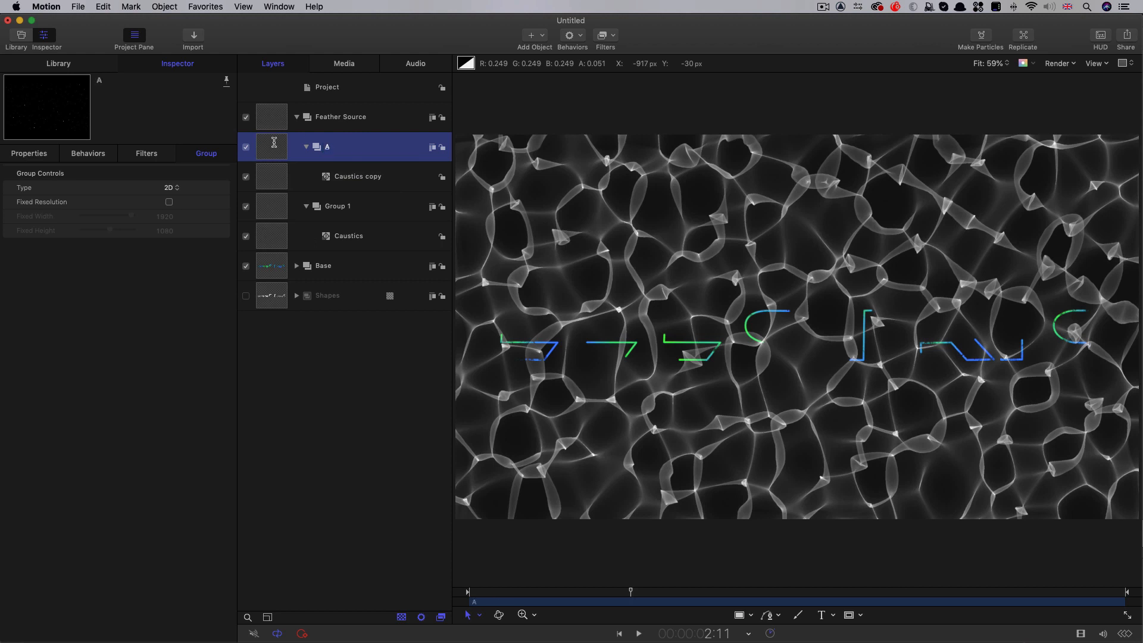
Rename the original Caustics subgroup, Group 1, as B
double_click(337, 208)
left_click_drag(366, 208, 320, 205)
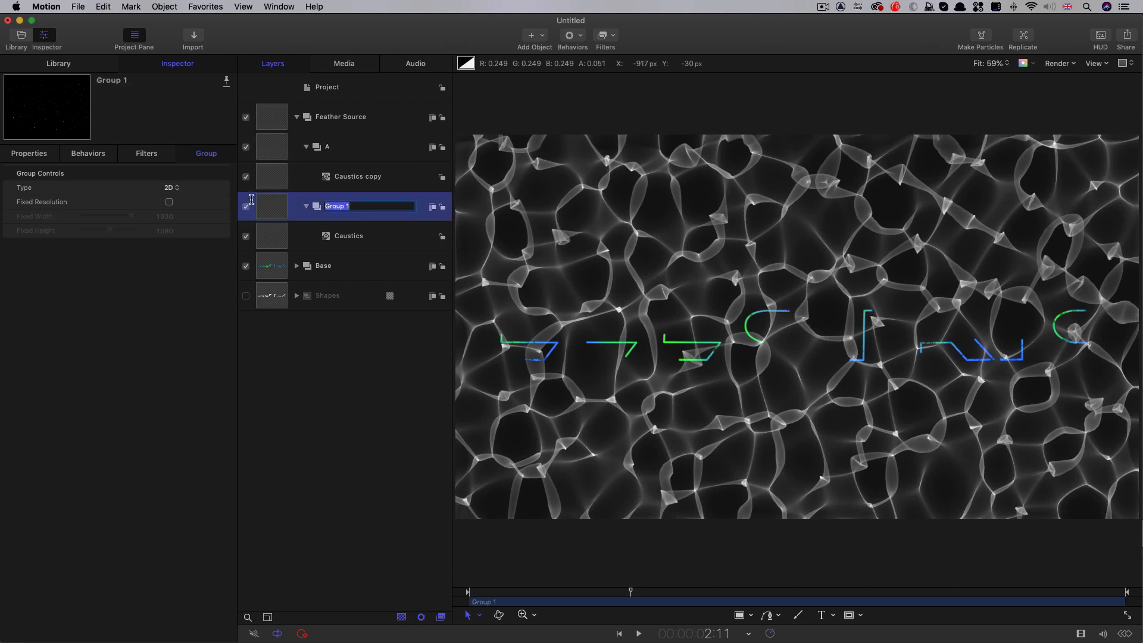
type("B")
key("Return")
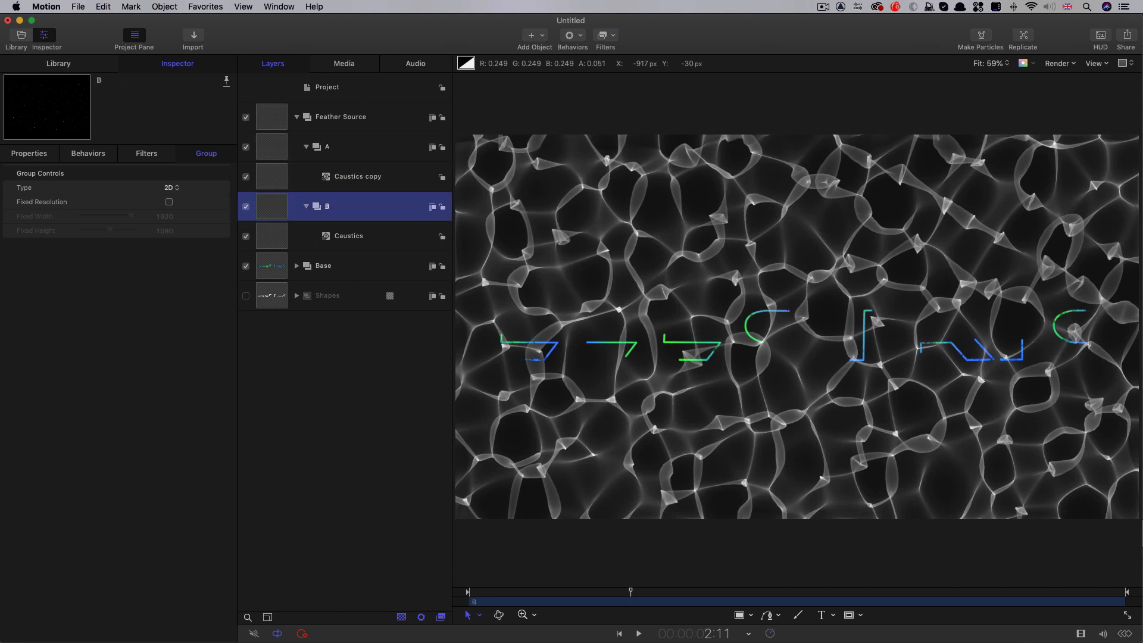
Hide group B and set the Caustics copy in group A to Size 0.08, Speed 0.6 and Brightness 50
left_click(272, 174)
left_click(246, 206)
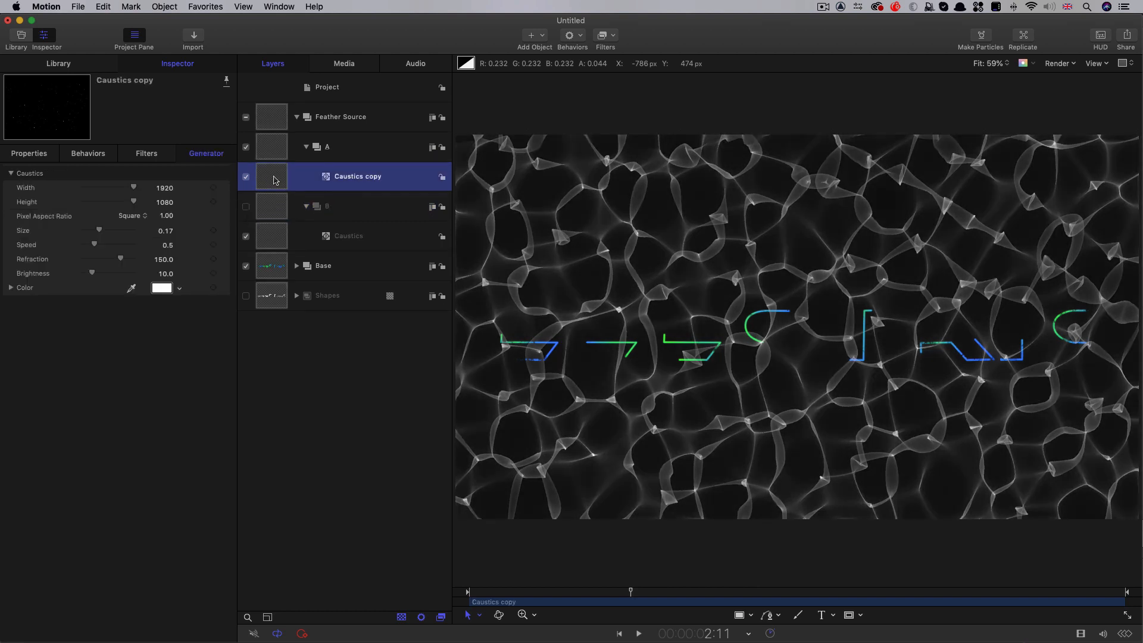
left_click(166, 233)
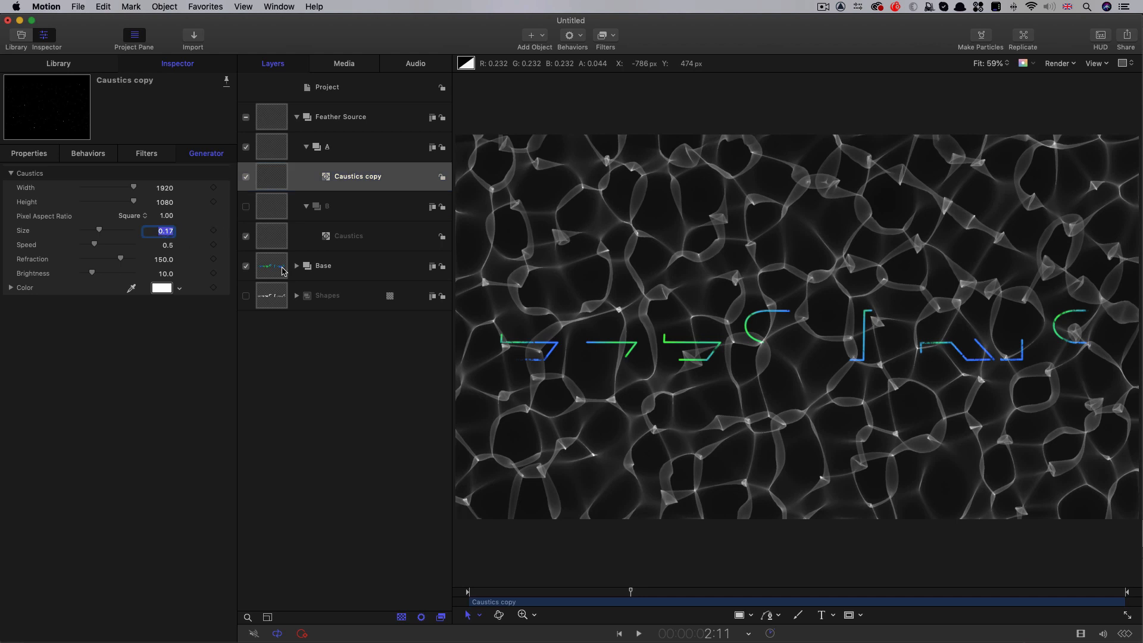
type(".08")
key("Return")
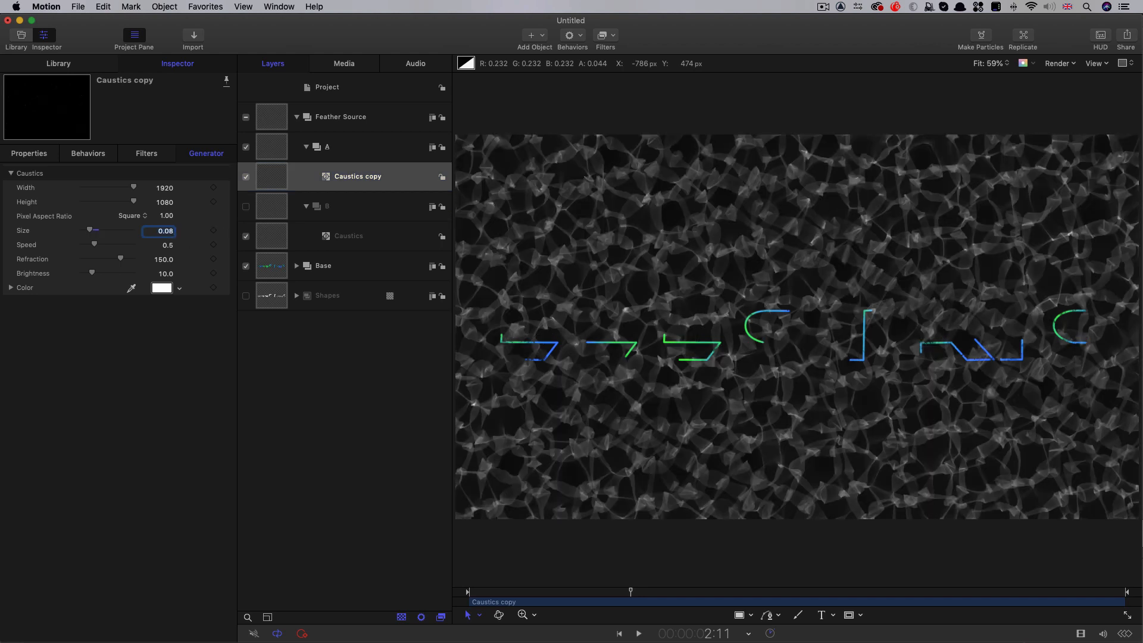
left_click(169, 247)
type(".6")
key("Tab")
key("Tab")
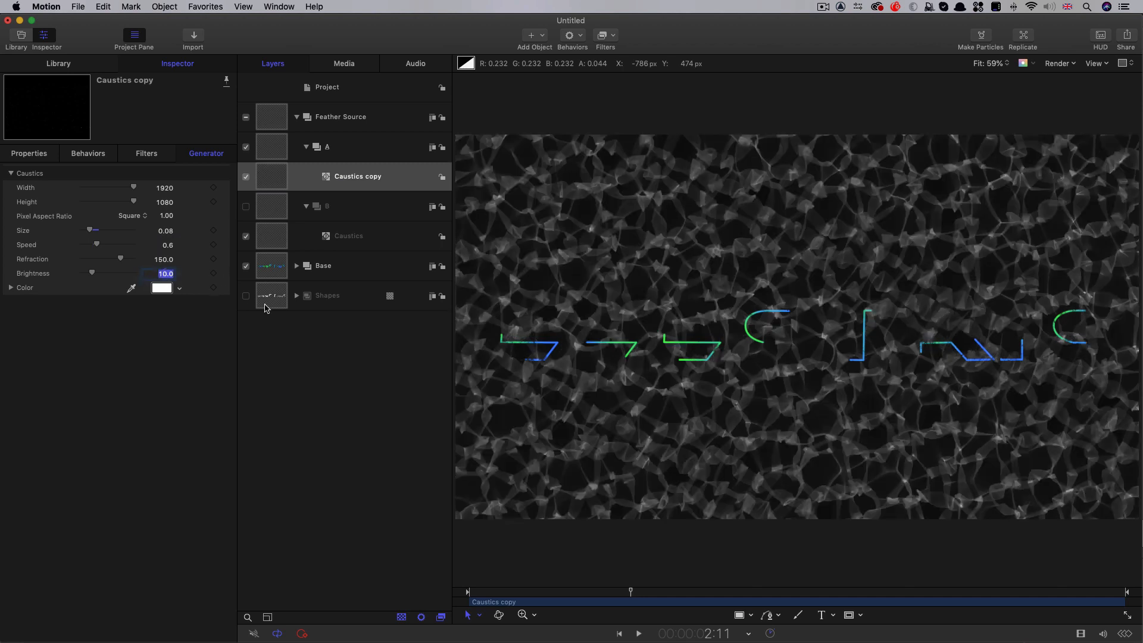
type("50")
key("Return")
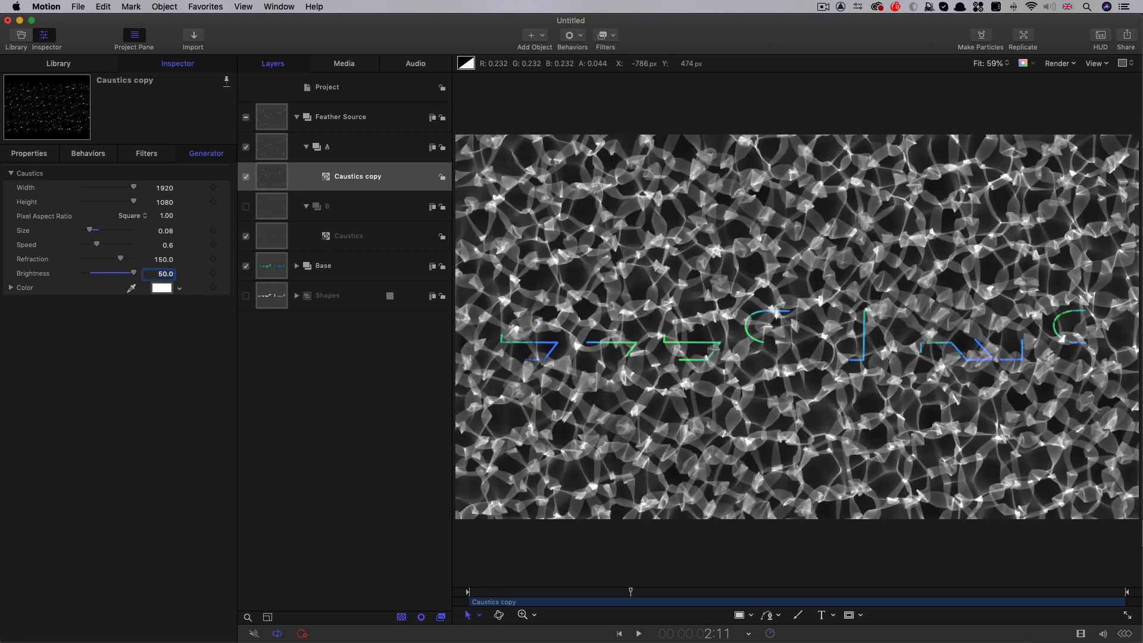
Add a Rate parameter behavior to the Rotation of the Caustics copy in group A and set its Rate to 2
left_click(29, 153)
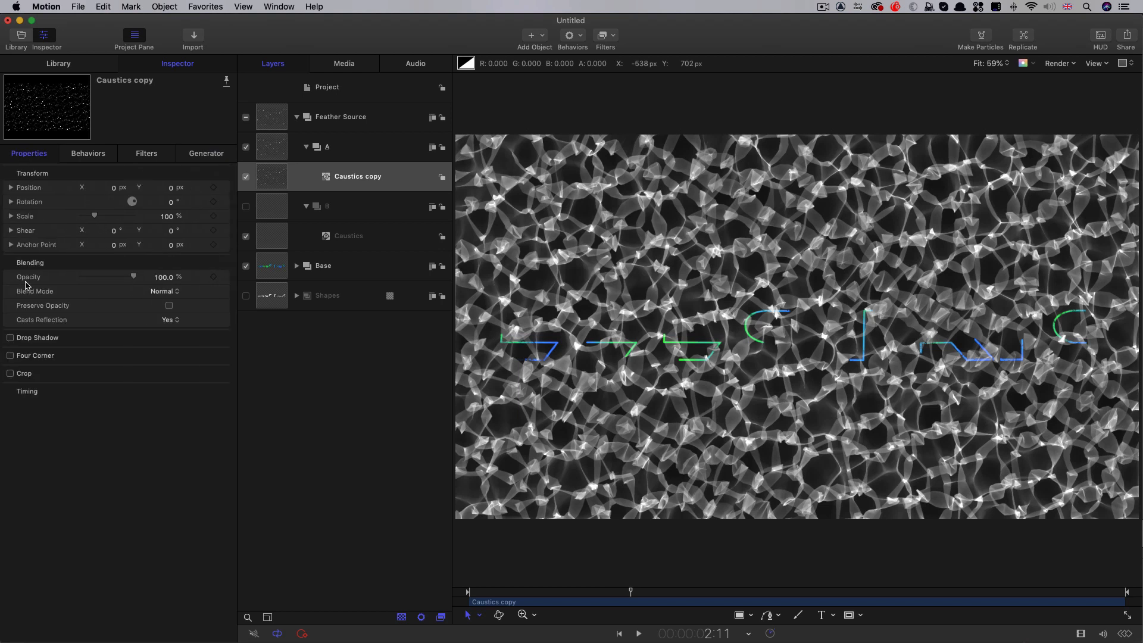
left_click(226, 203)
mouse_move(269, 310)
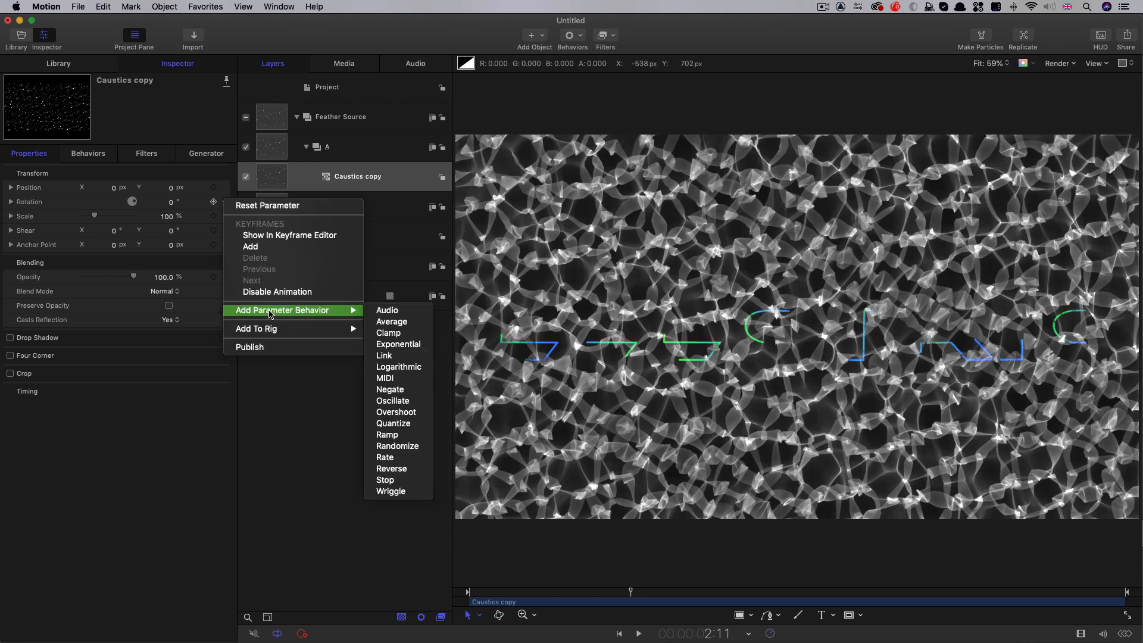
left_click(395, 462)
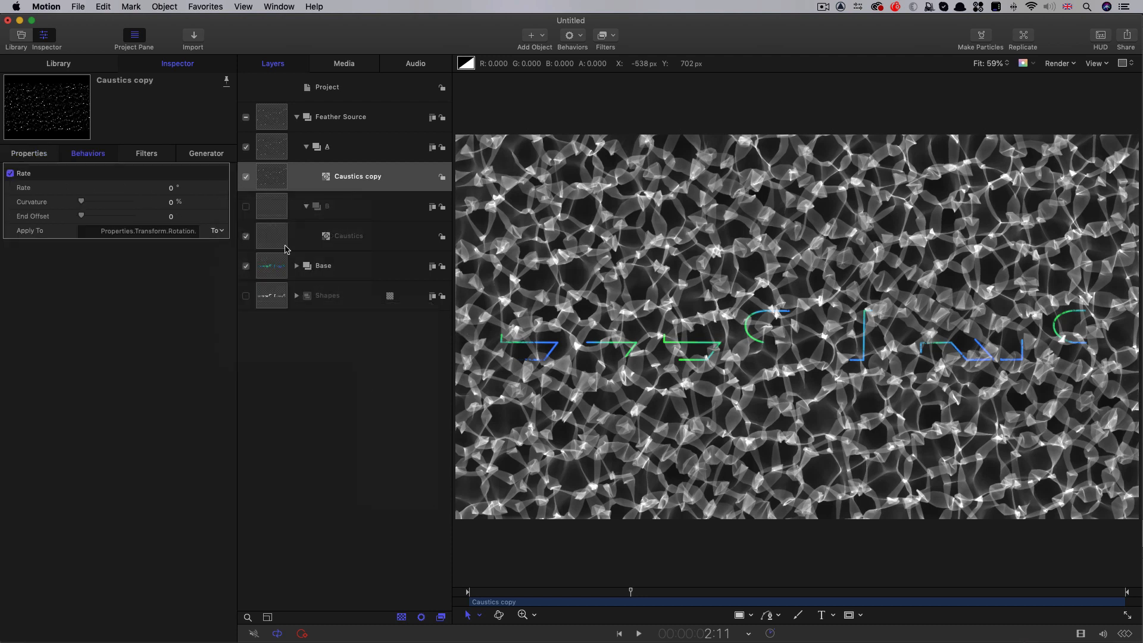
left_click(170, 188)
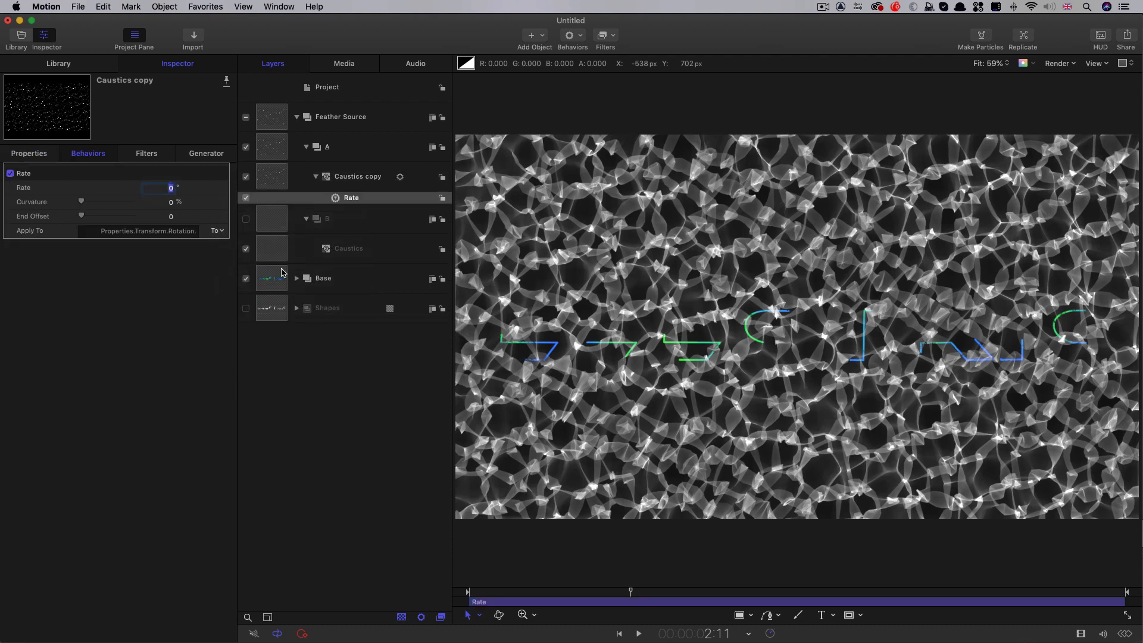
type("2.")
key("Return")
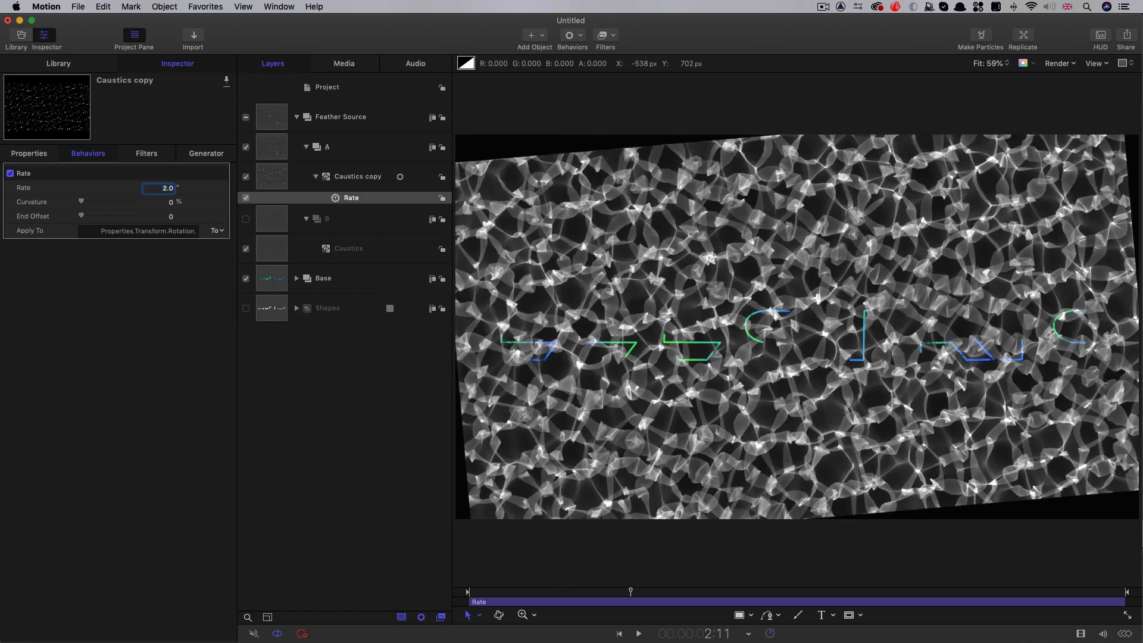
Enlarge the Caustics copy in group A to Width 2067 and Height 1339 so its rotation keeps the frame covered
key("space")
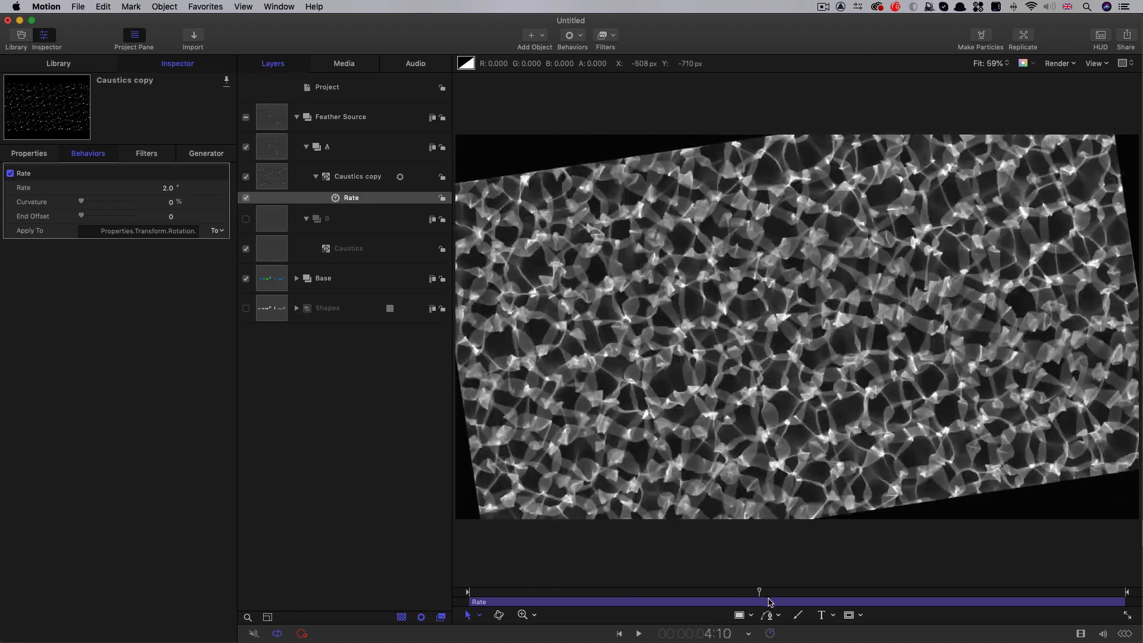
left_click_drag(664, 590, 724, 602)
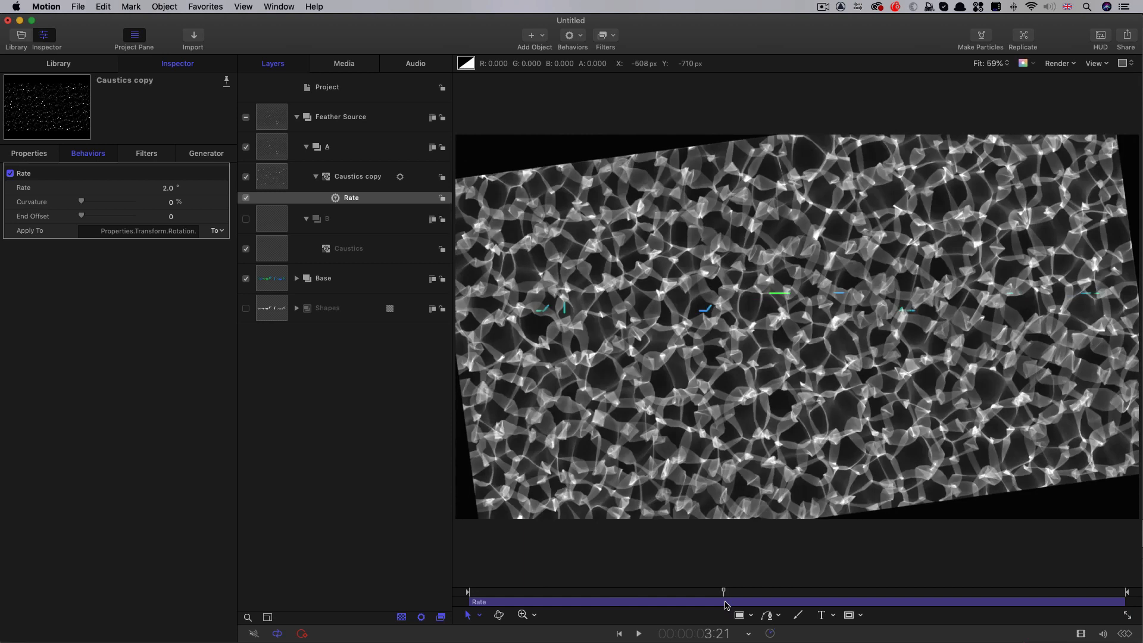
left_click(273, 185)
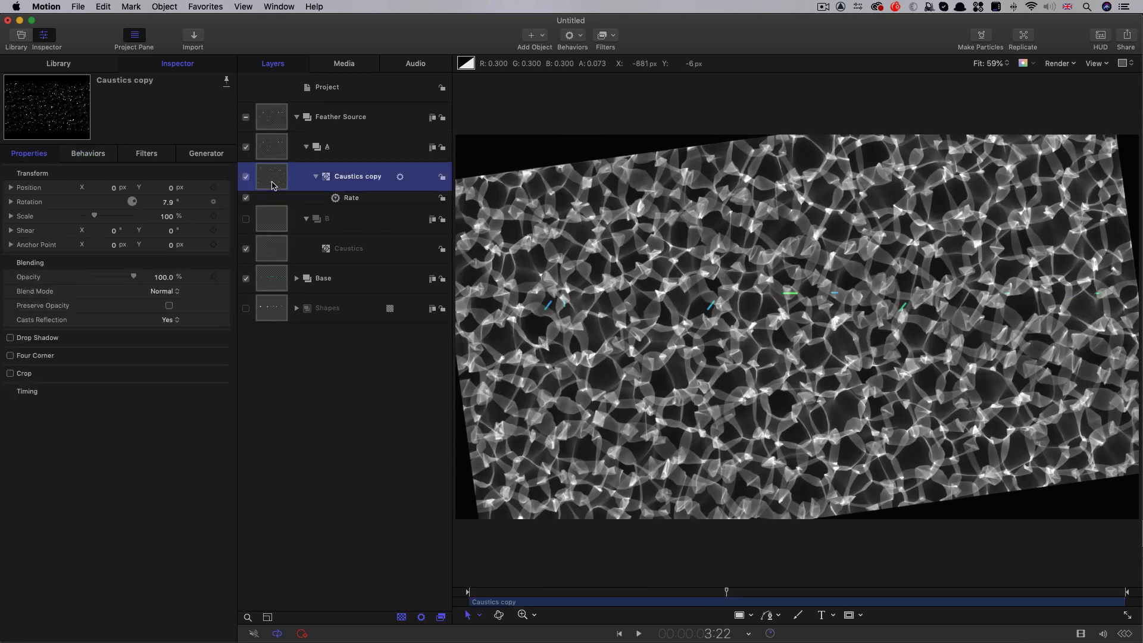
left_click(205, 156)
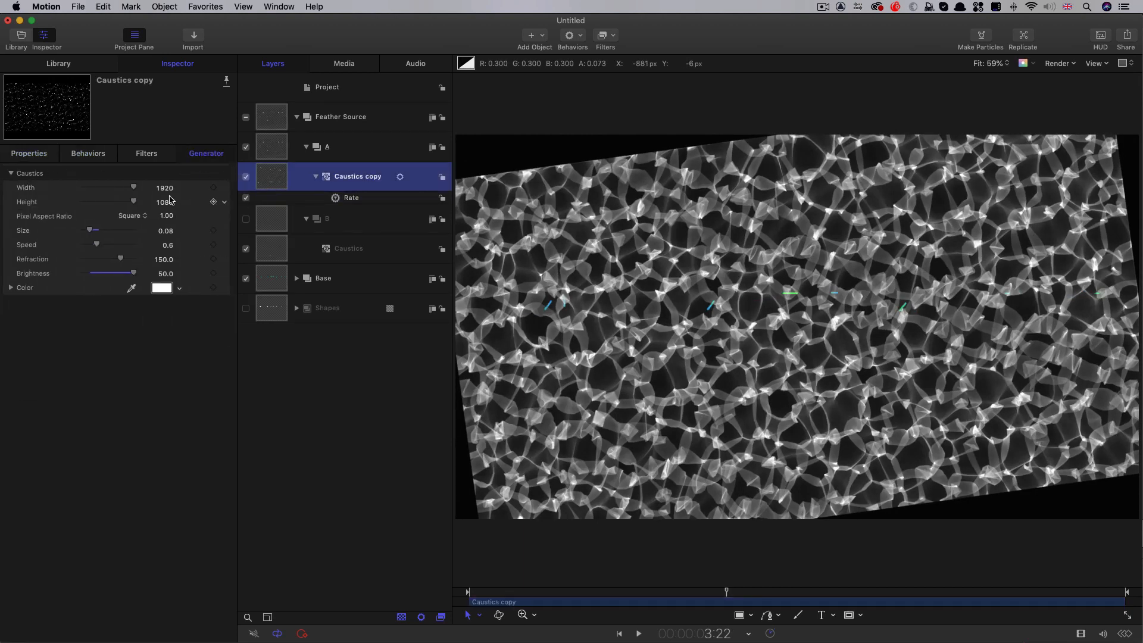
left_click_drag(168, 190, 268, 203)
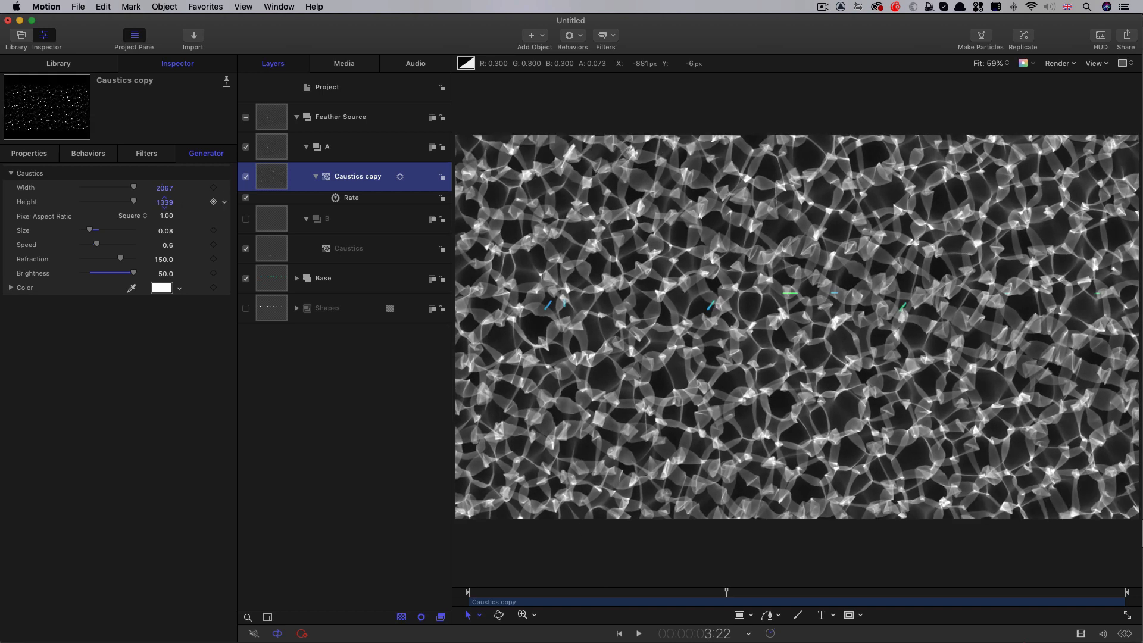
left_click_drag(756, 592, 676, 607)
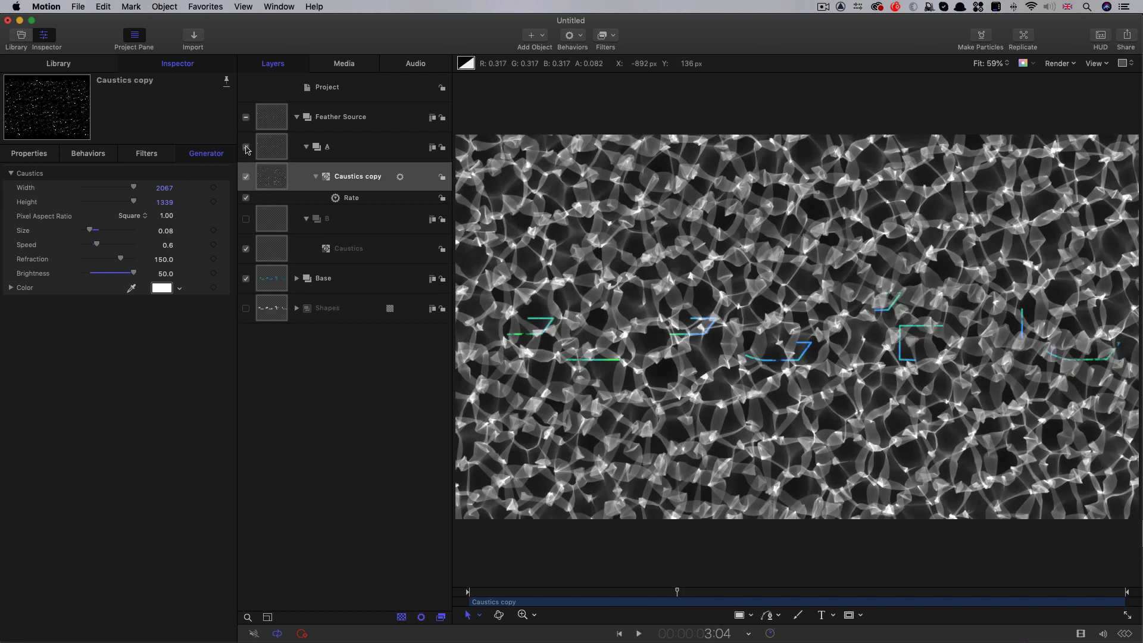
Show group B instead of group A and set its Caustics generator to Size 0.12, Speed 0.3 and Brightness 50
left_click(246, 147)
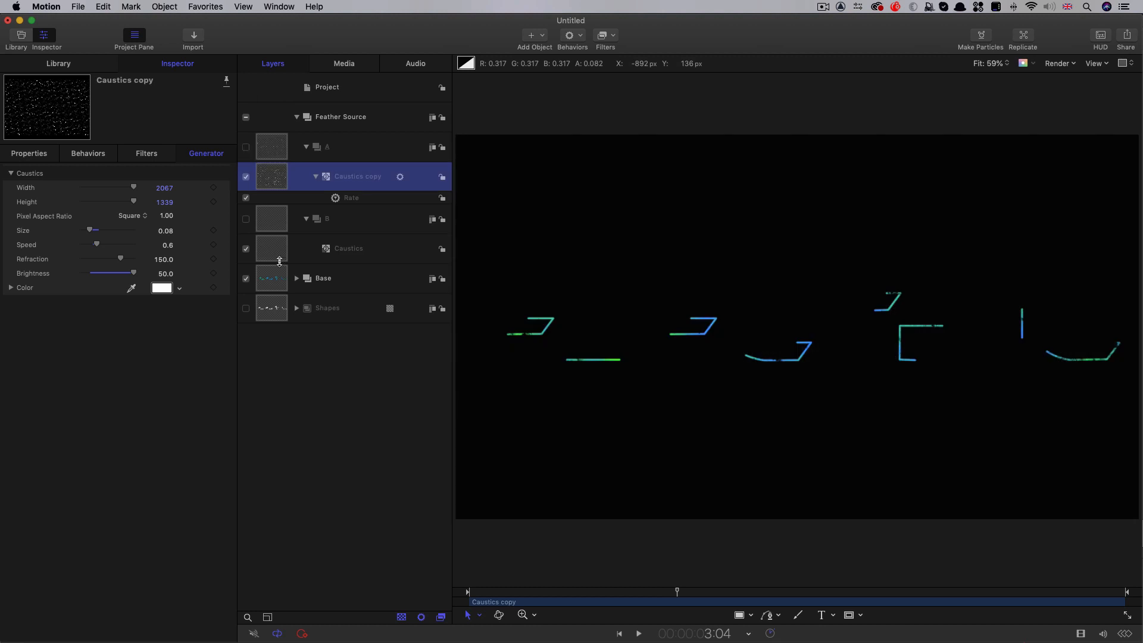
left_click(246, 219)
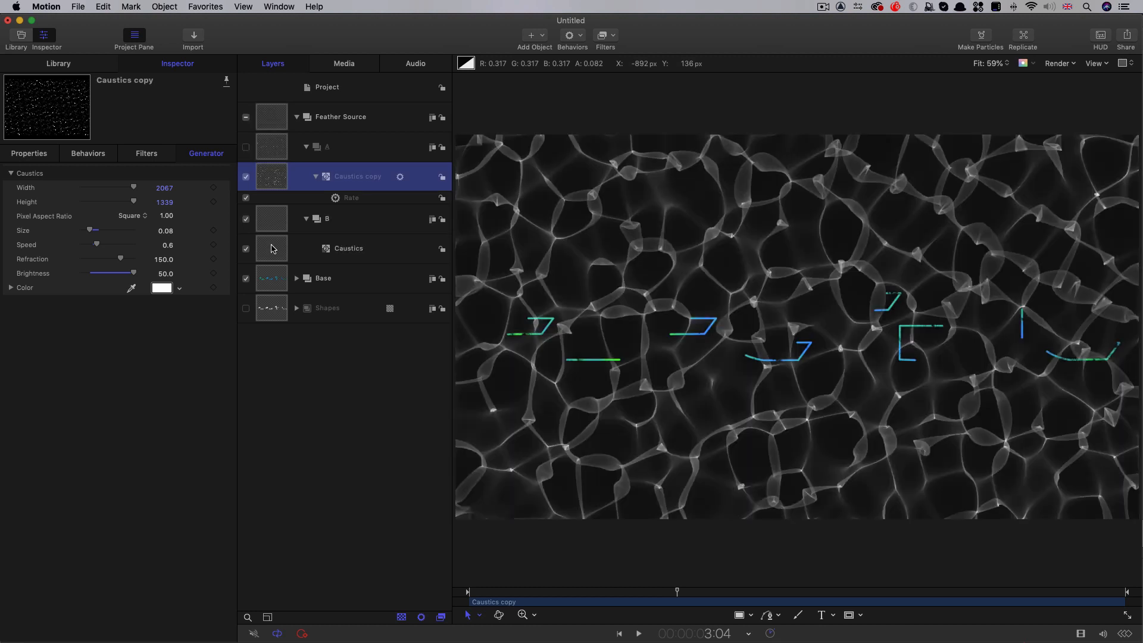
left_click(272, 248)
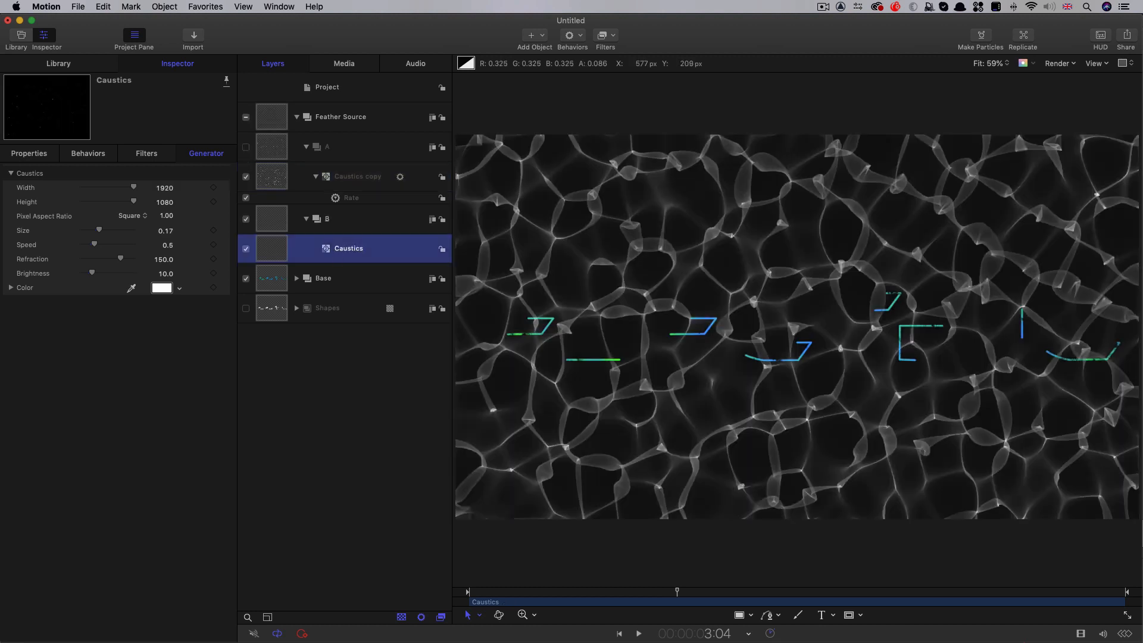
double_click(166, 230)
key("BackSpace")
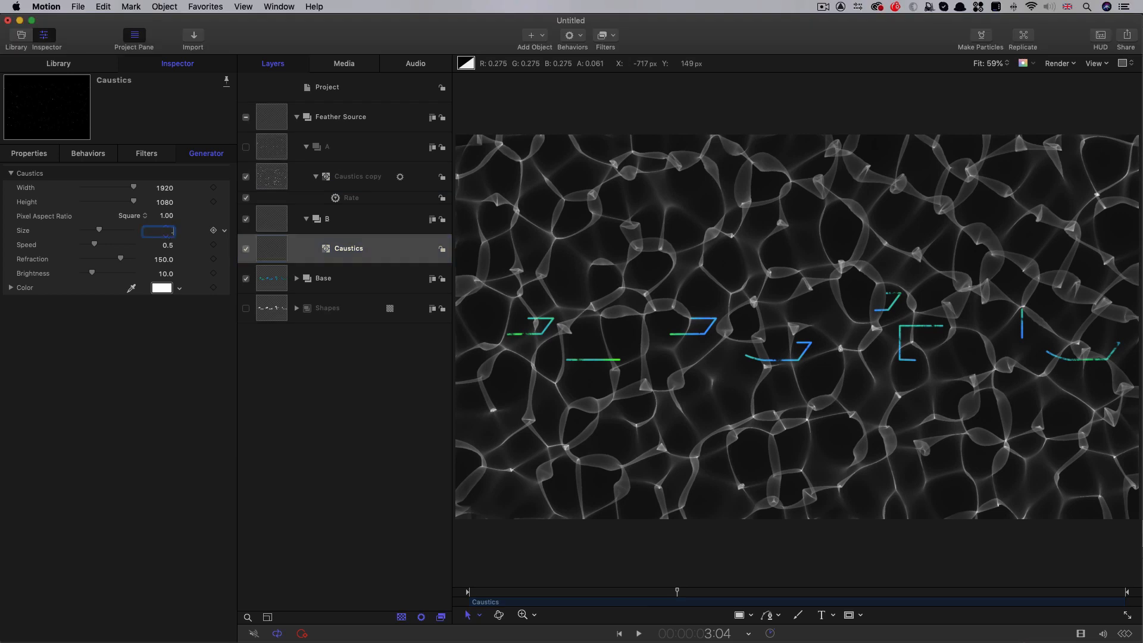
key("Return")
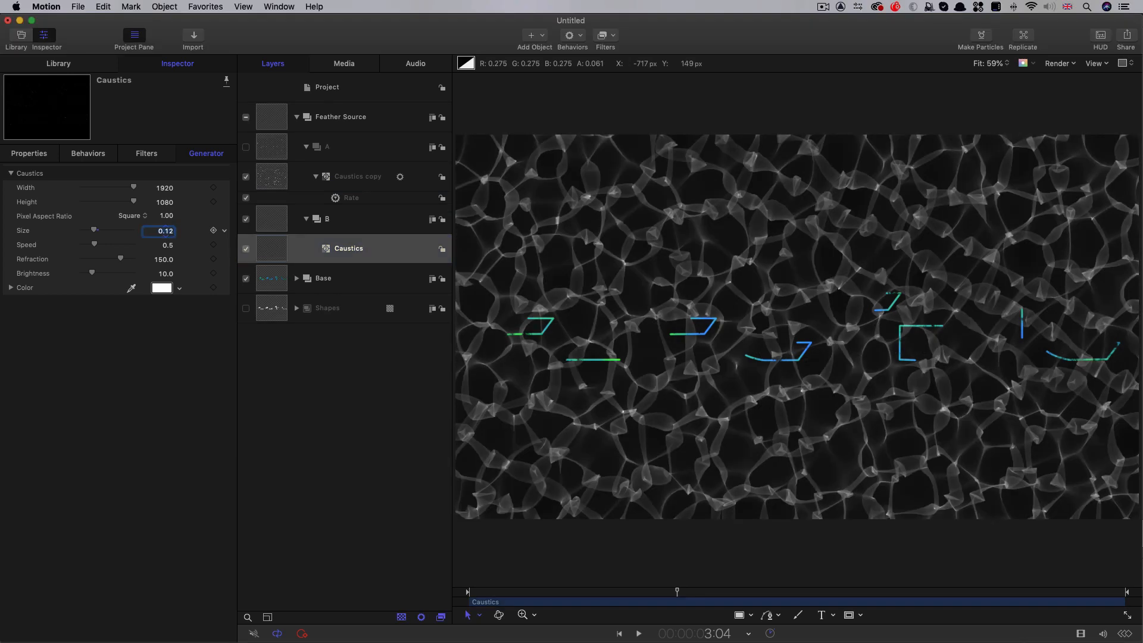
left_click(168, 244)
type("0.3")
key("Return")
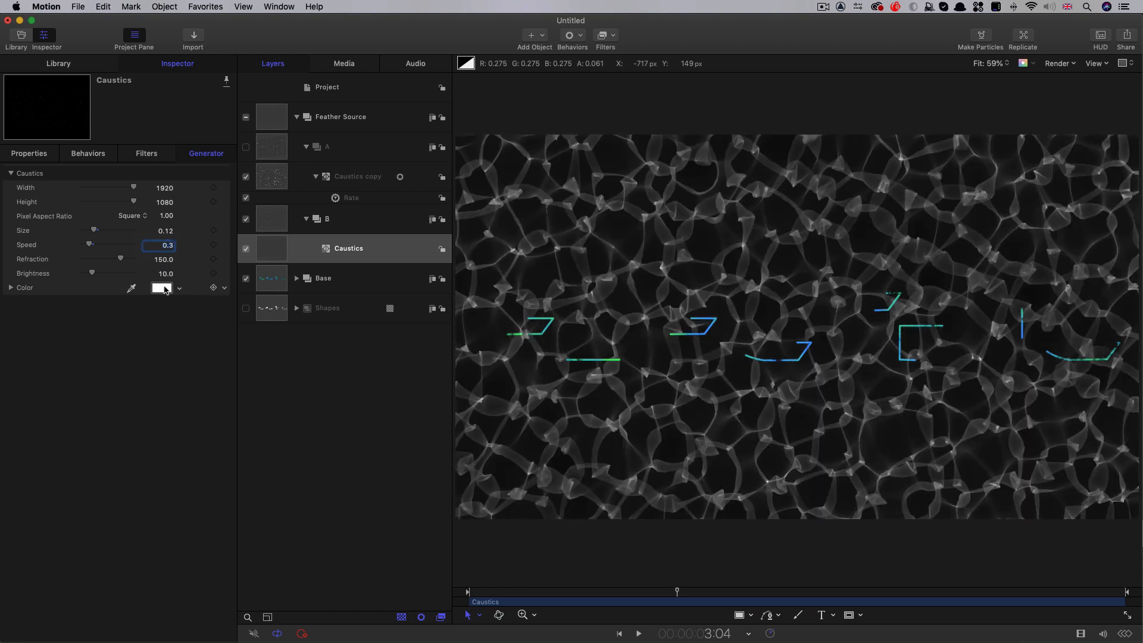
left_click(165, 274)
type("50")
key("Return")
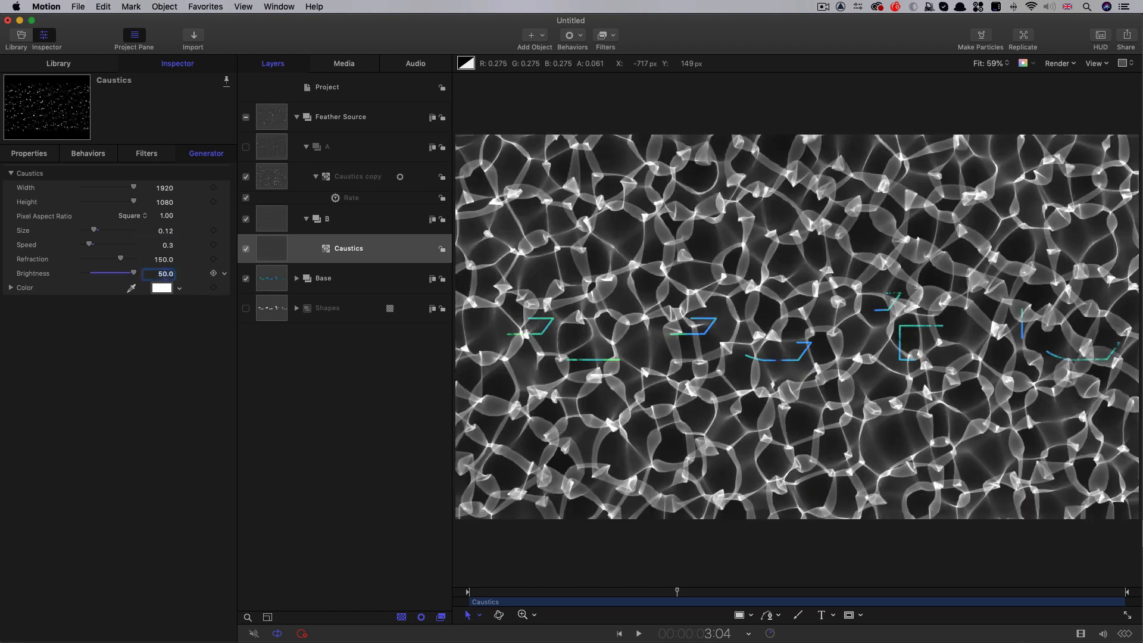
Copy the Rate behavior from group A's Caustics onto the Caustics in group B and set the copy's Rate to -4
left_click(338, 200)
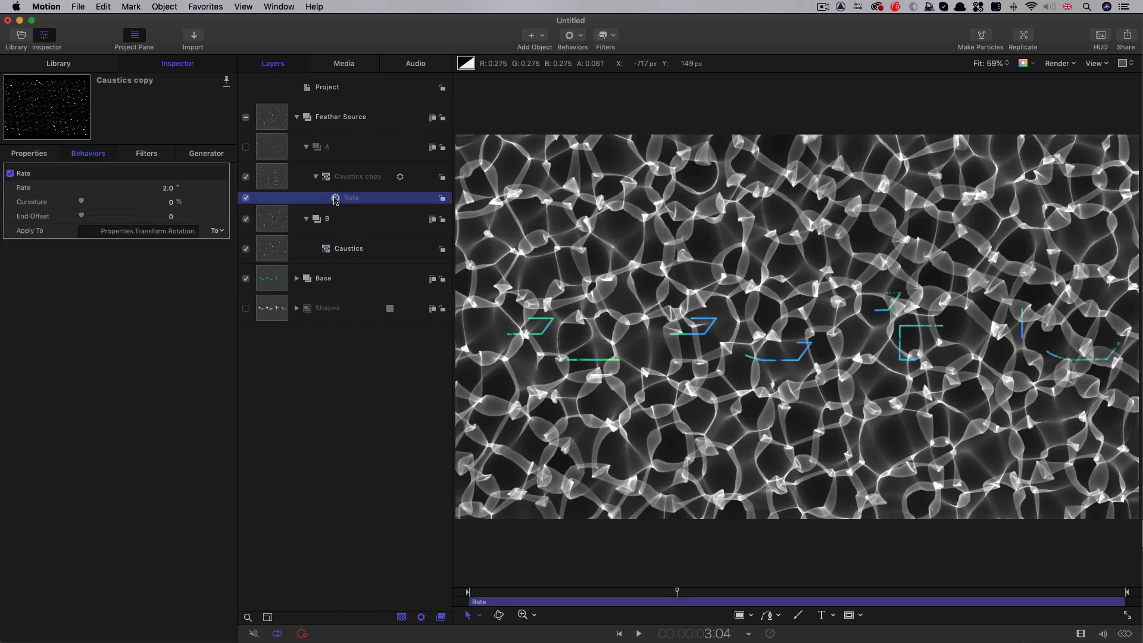
left_click_drag(336, 200, 267, 251)
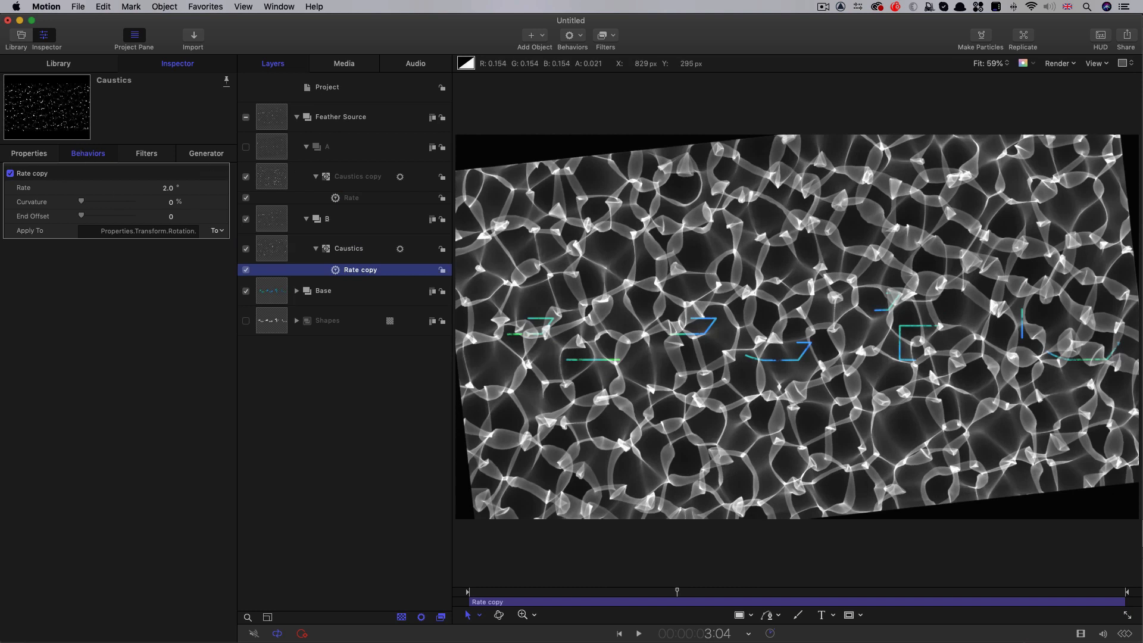
left_click(160, 188)
type("-4")
key("Return")
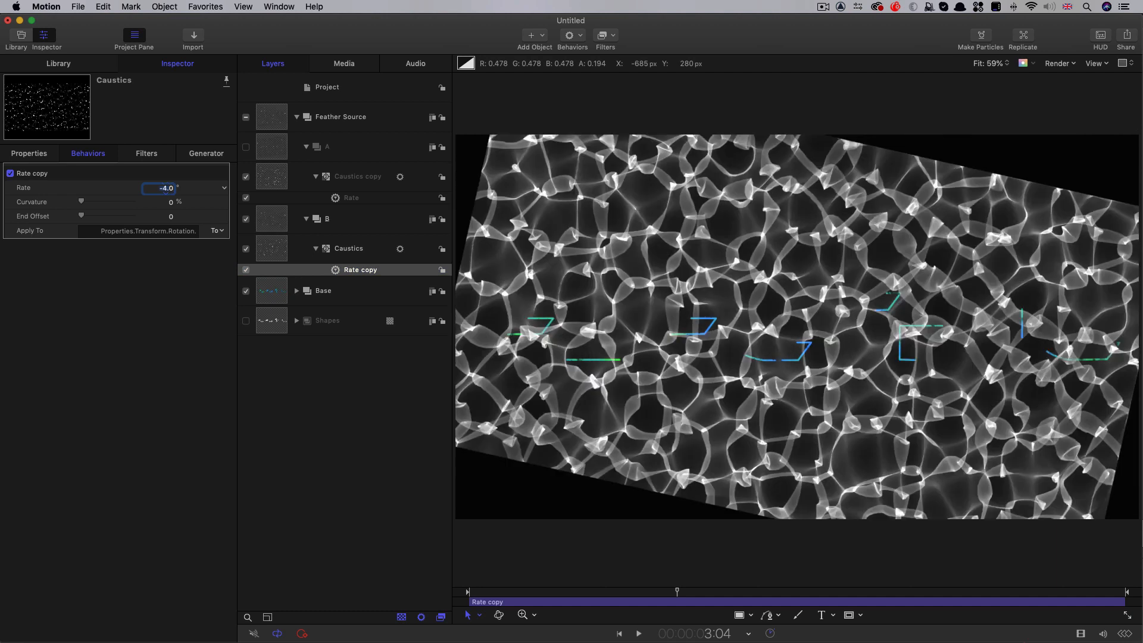
Enlarge the Caustics generator in group B to Width 2199 and Height 1589 so it covers the frame while rotating
left_click(273, 245)
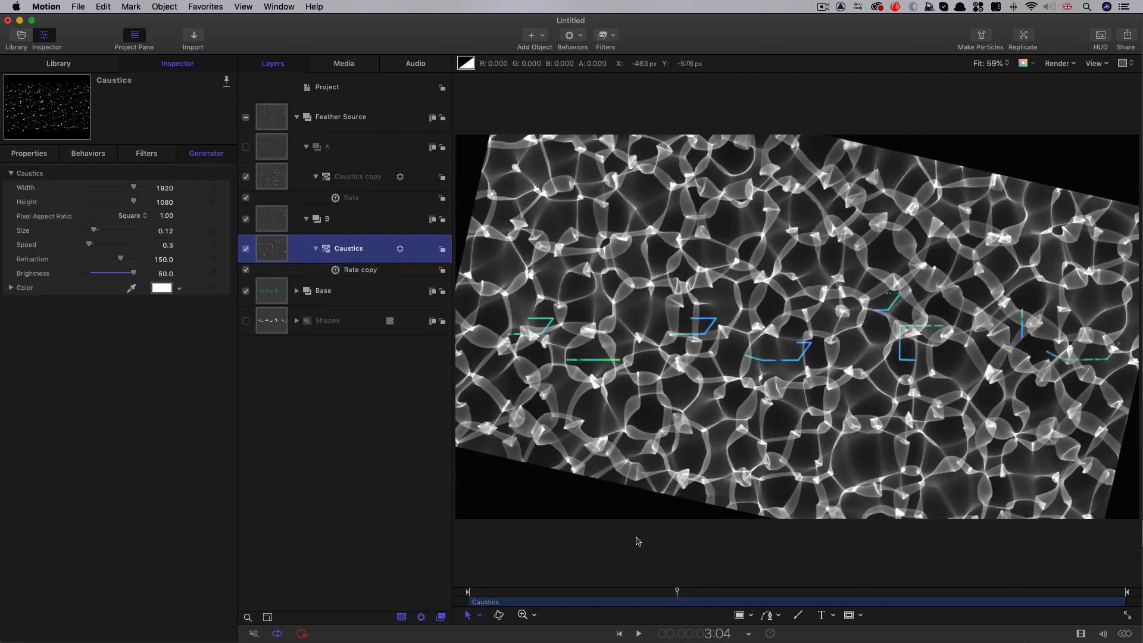
left_click_drag(677, 592, 737, 595)
mouse_move(161, 189)
left_mouse_down()
mouse_move(188, 203)
mouse_move(167, 202)
left_mouse_up()
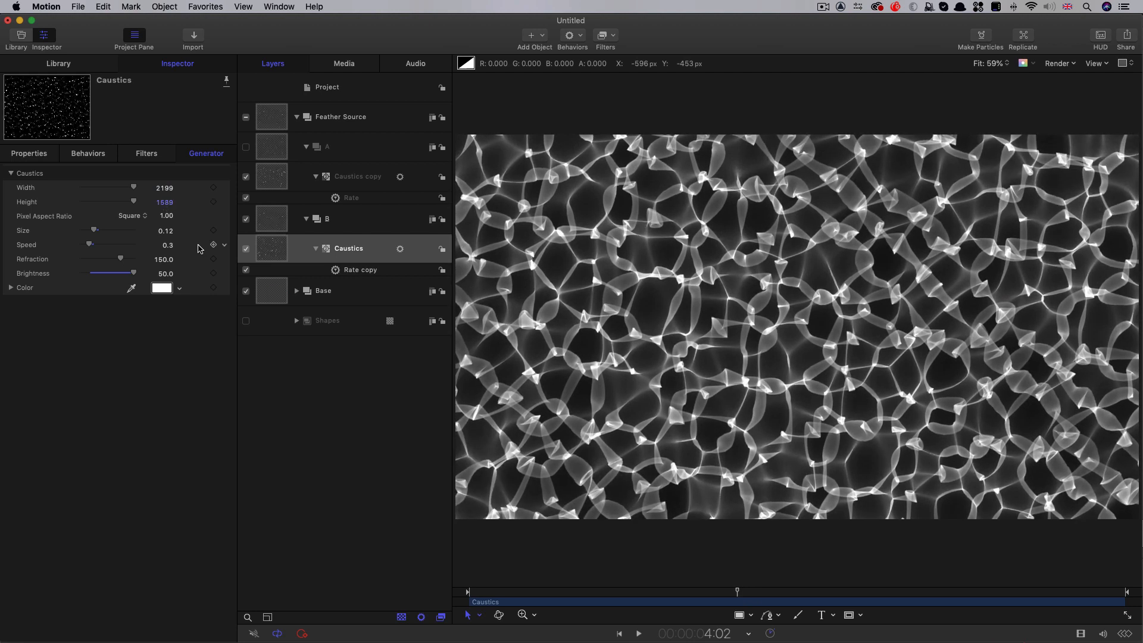
Hide Feather Source and its group B, and make a clone layer of the Base group
left_click(246, 118)
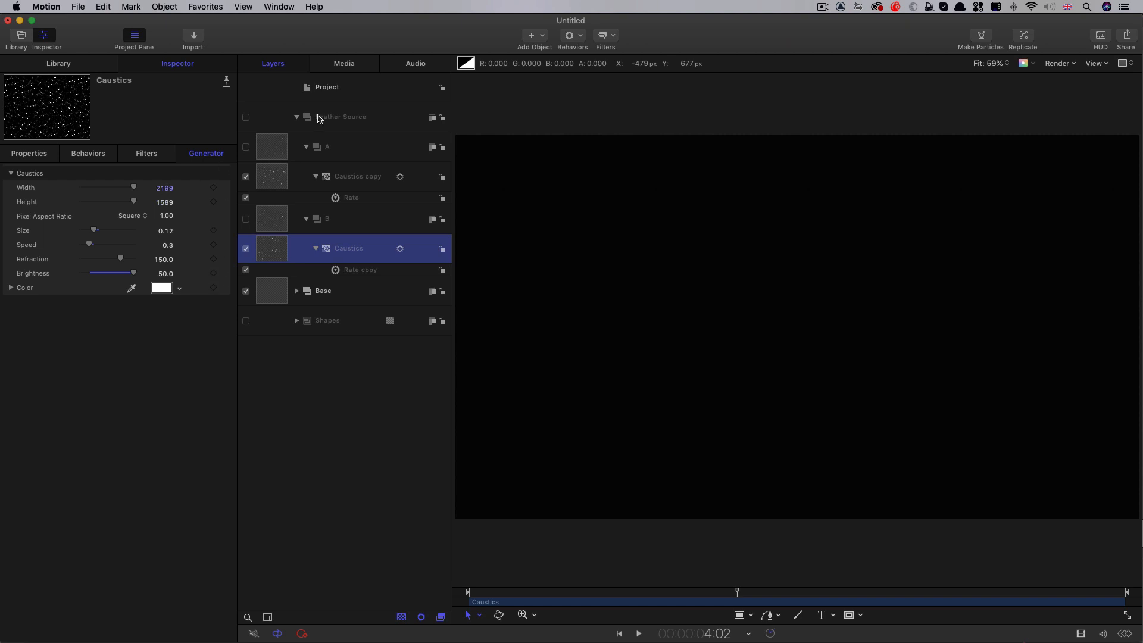
left_click(271, 294)
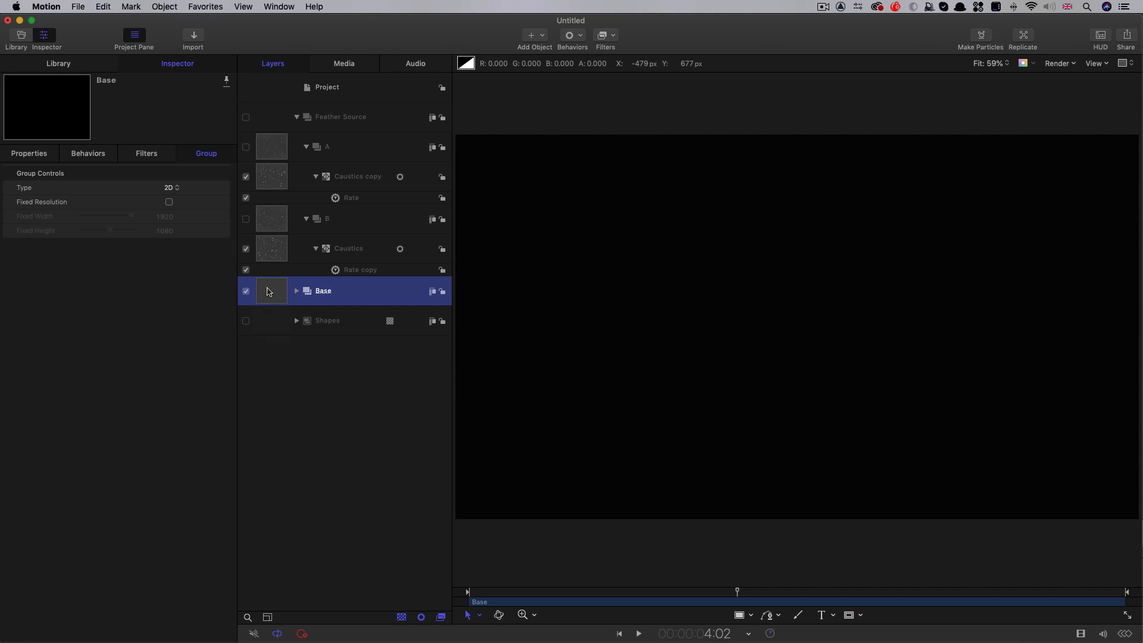
right_click(269, 291)
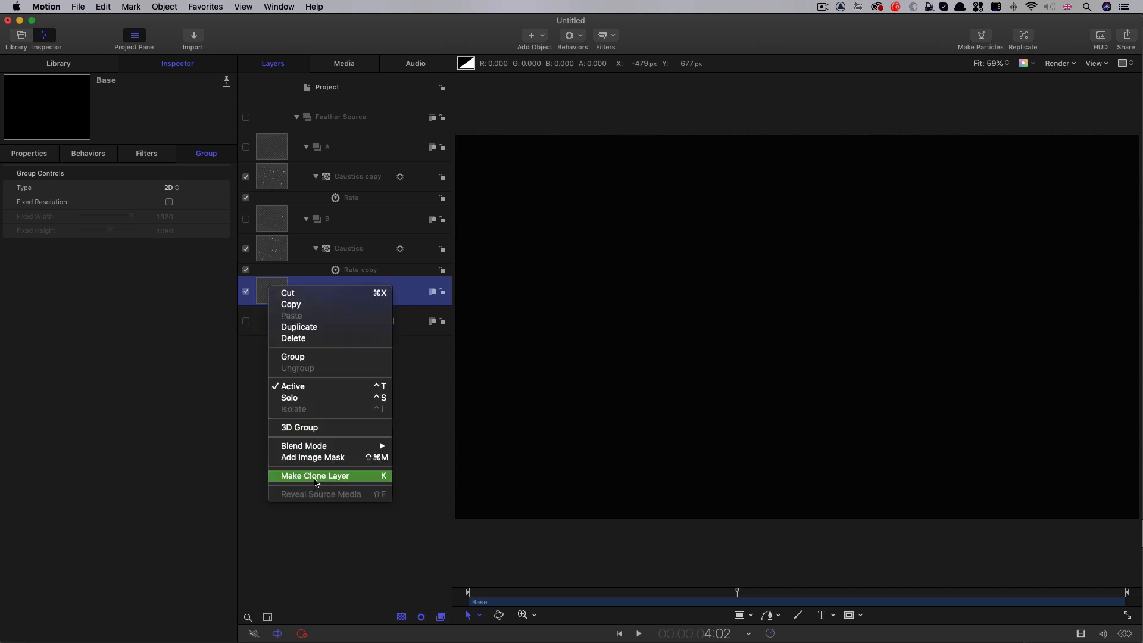
left_click(314, 476)
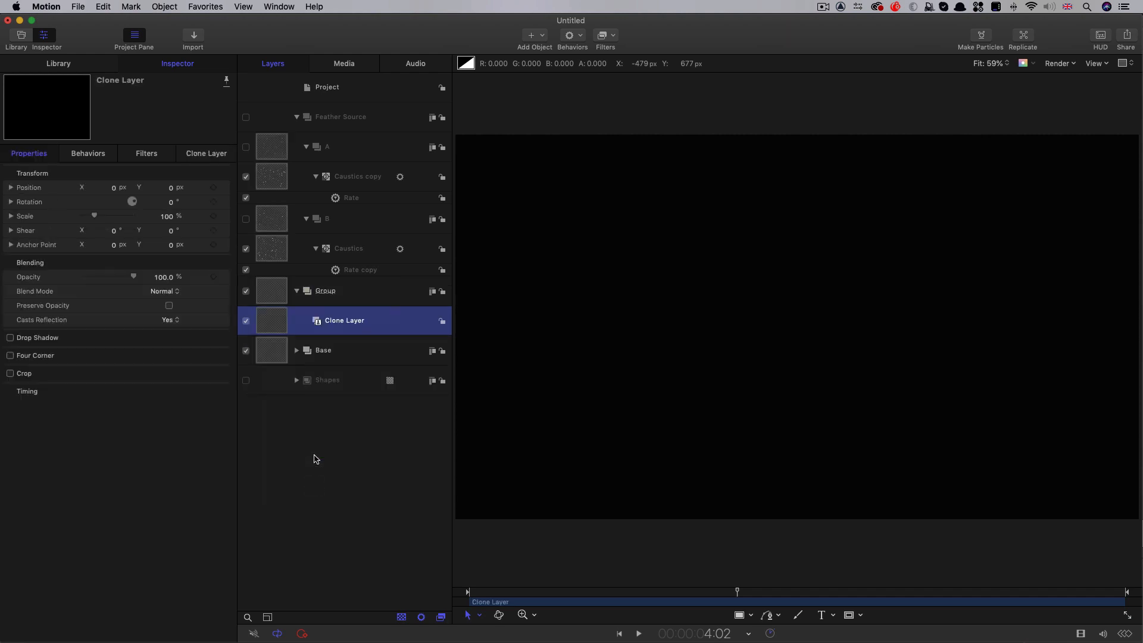
Rename the new group that holds the clone layer as Feathers
left_click(325, 292)
left_click(351, 290)
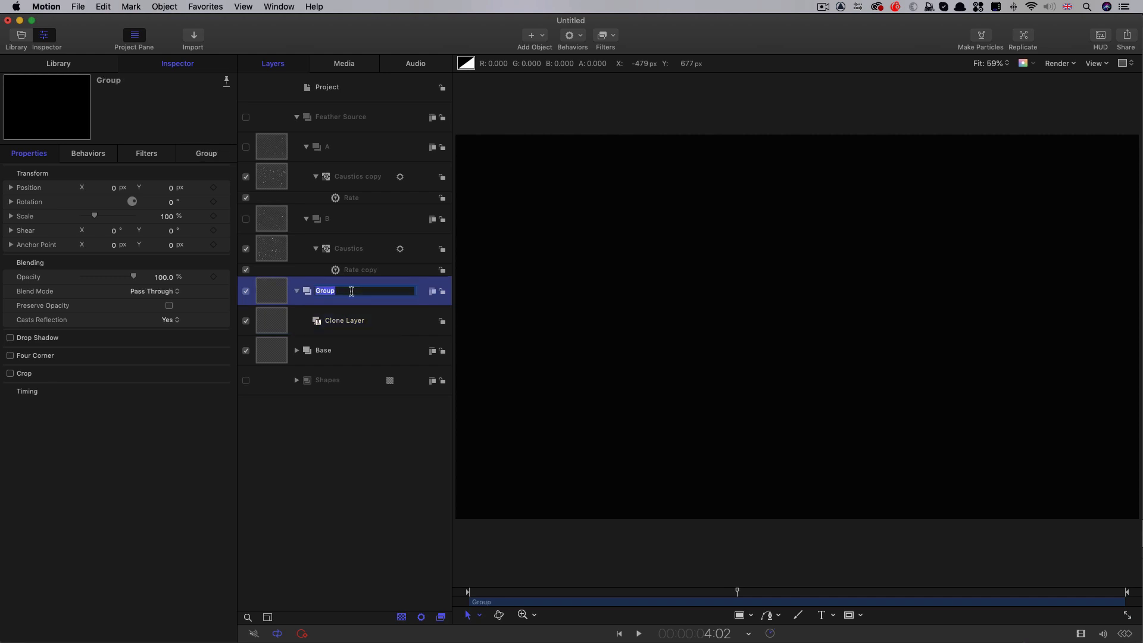
type("Feathers")
key("Return")
Apply a Compound Blur filter to the clone layer in Feathers, using group A as the Blur Map and an Amount of 64
left_click(271, 322)
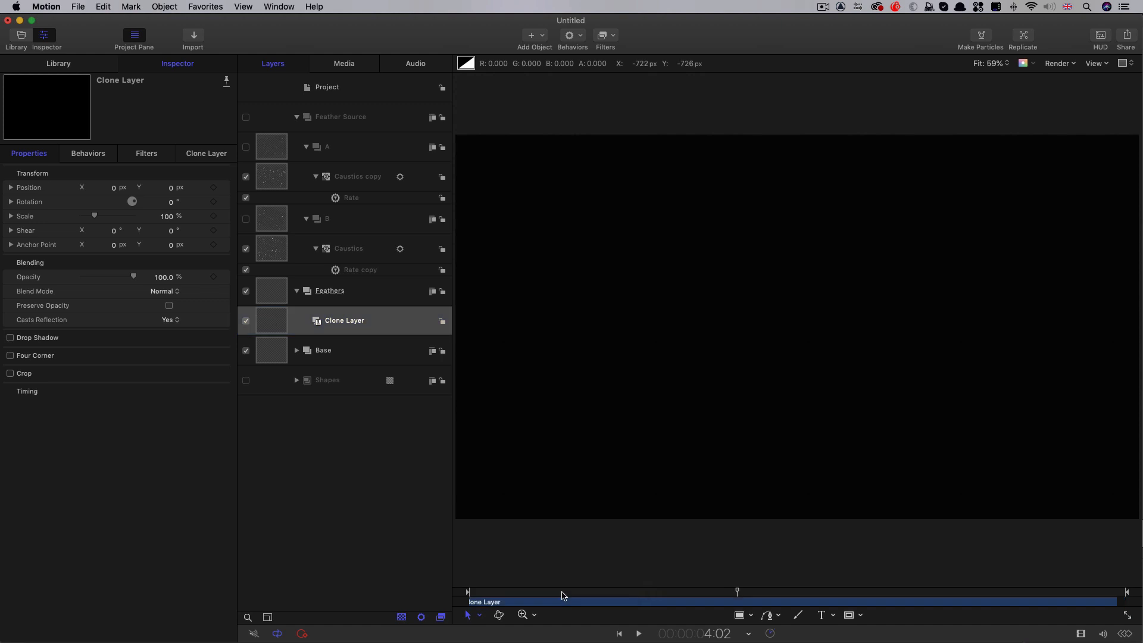
mouse_move(566, 591)
left_mouse_down()
mouse_move(556, 592)
mouse_move(581, 594)
mouse_move(567, 592)
left_mouse_up()
left_click(273, 326)
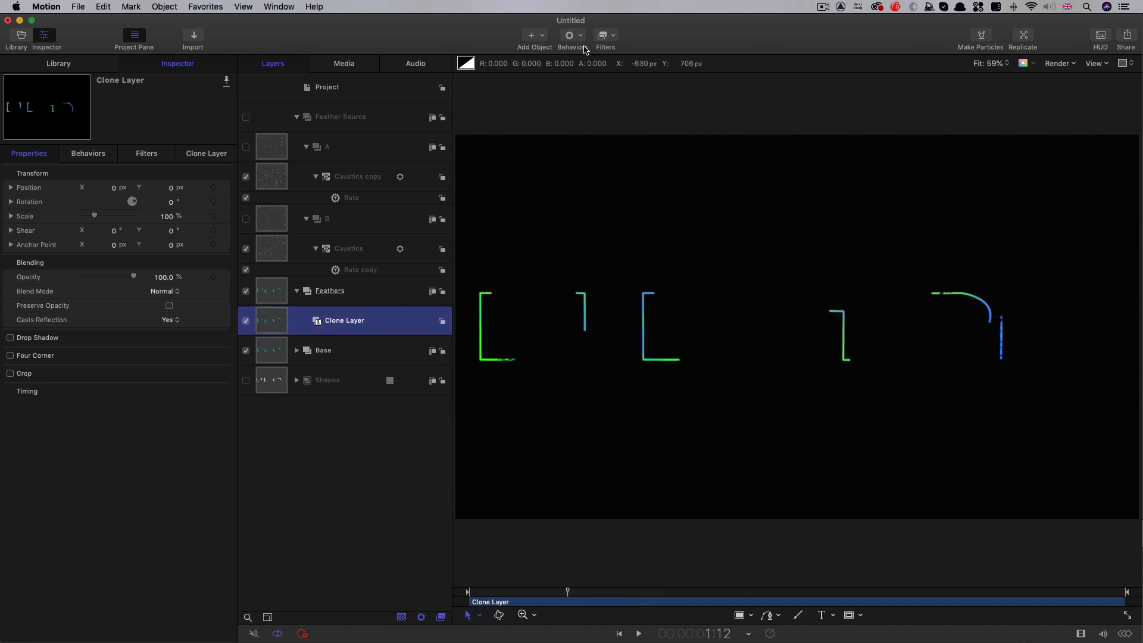
left_click(613, 34)
mouse_move(613, 60)
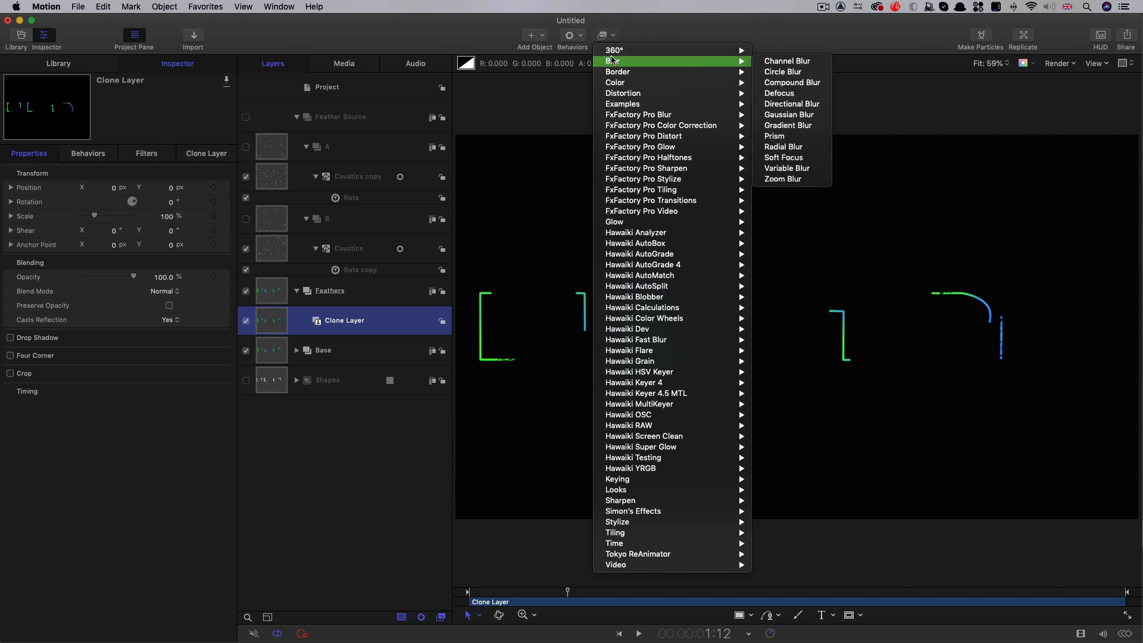
left_click(803, 88)
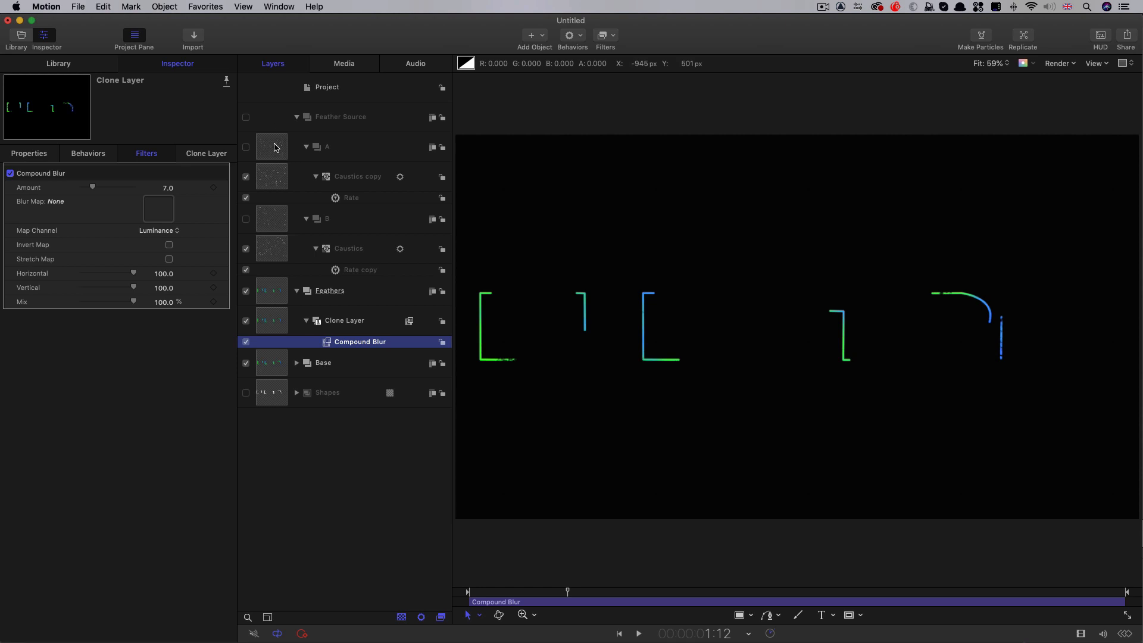
left_click_drag(276, 146, 156, 209)
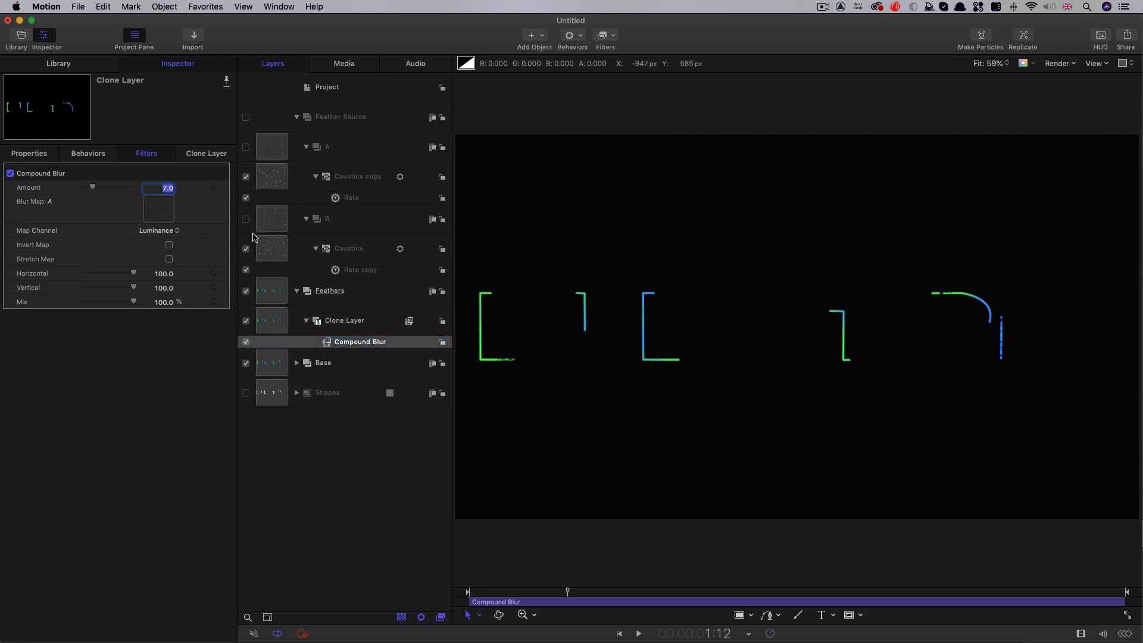
Set the blend mode of the clone layer in Feathers to Add
left_click(277, 314)
left_click(163, 291)
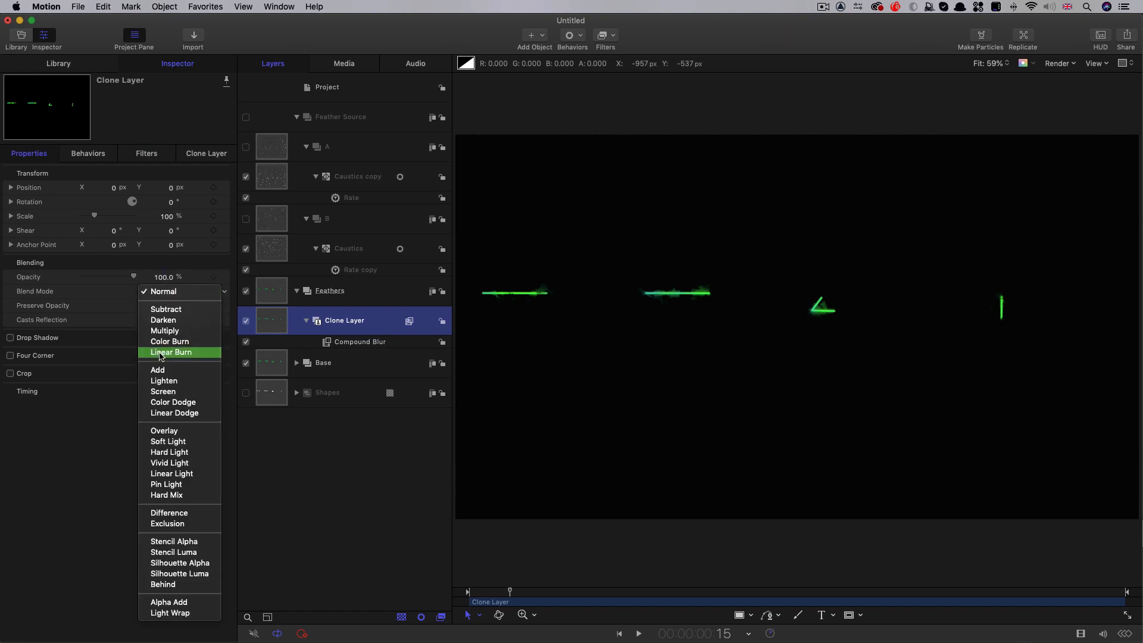
left_click(160, 370)
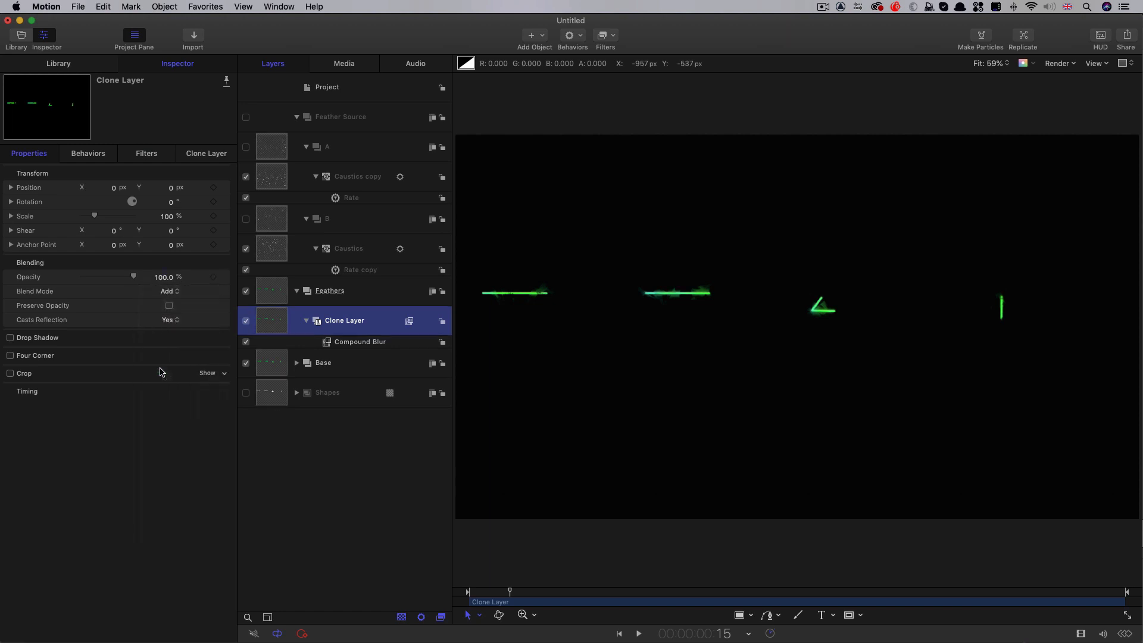
Duplicate the clone layer in Feathers and use group B as the Blur Map of the copy's Compound Blur
right_click(271, 321)
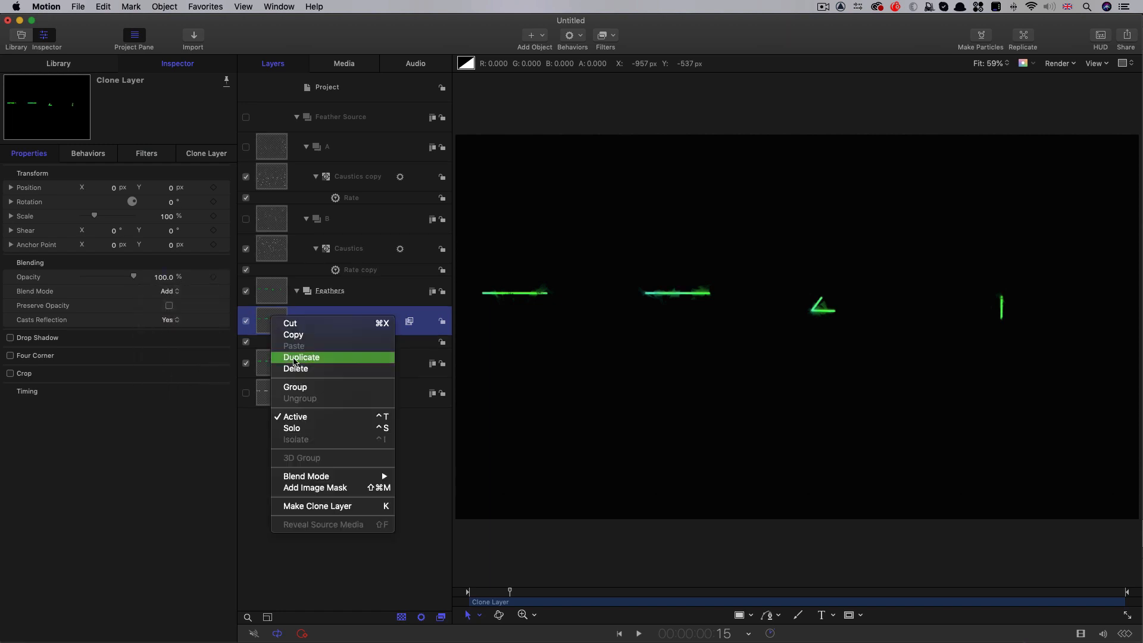
left_click(295, 358)
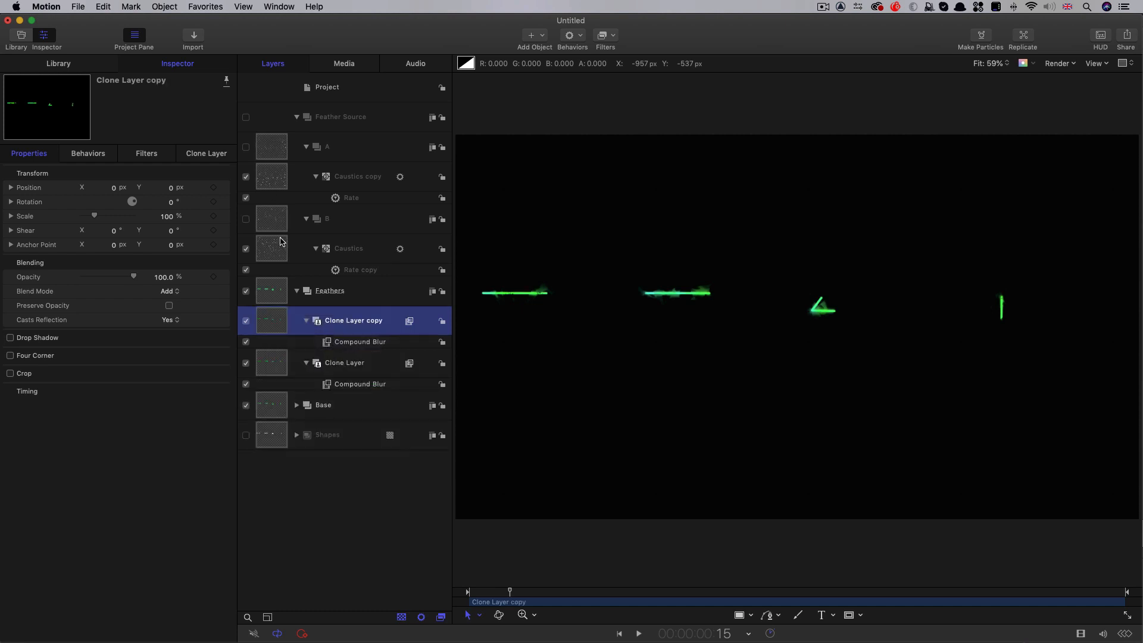
left_click(147, 154)
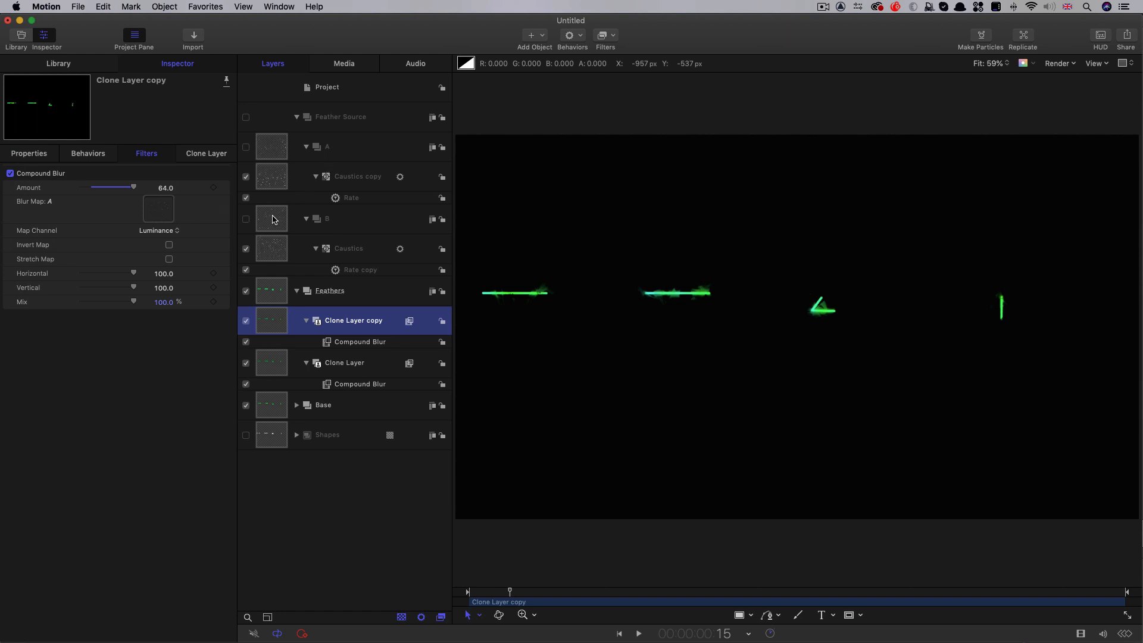
left_click_drag(273, 219, 158, 208)
Set the Compound Blur Amount of the clone layer copy to 128 and play back the animation
double_click(163, 189)
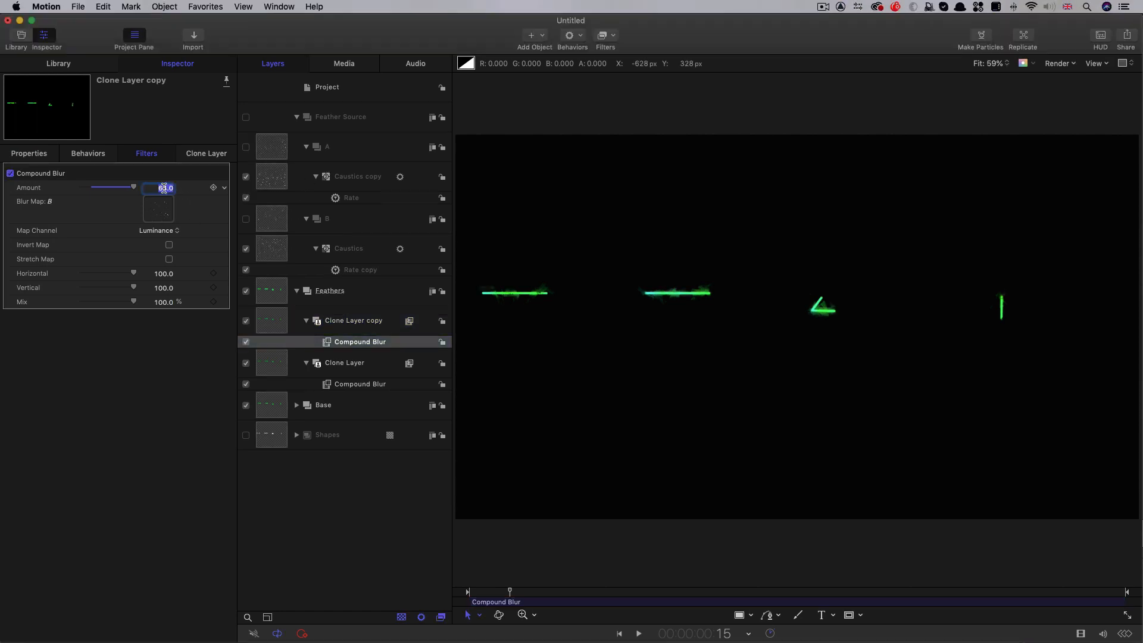
type("128")
key("Return")
key("space")
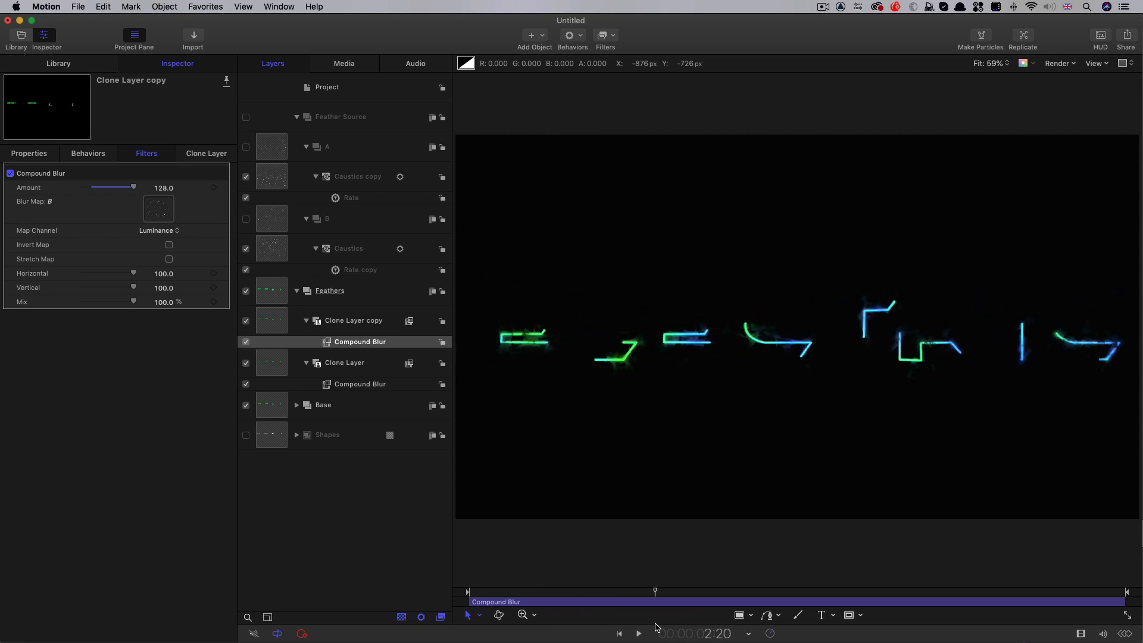
Add a Levels filter to the Feathers group and lower the Alpha channel's input white point to about the middle of the histogram
left_click(271, 294)
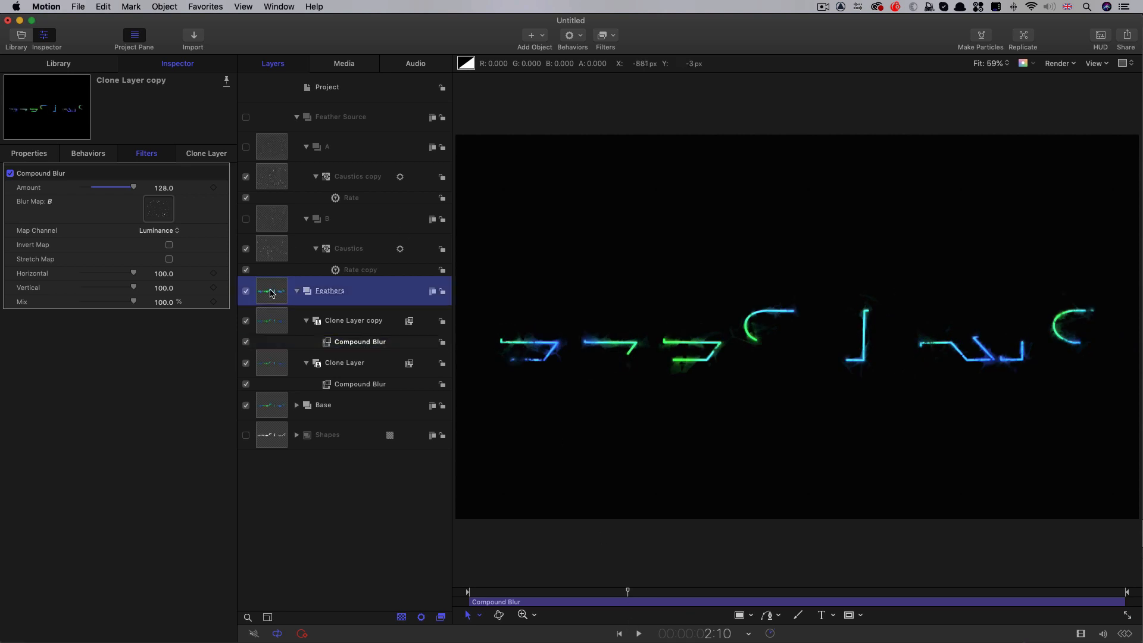
left_click(612, 37)
mouse_move(617, 83)
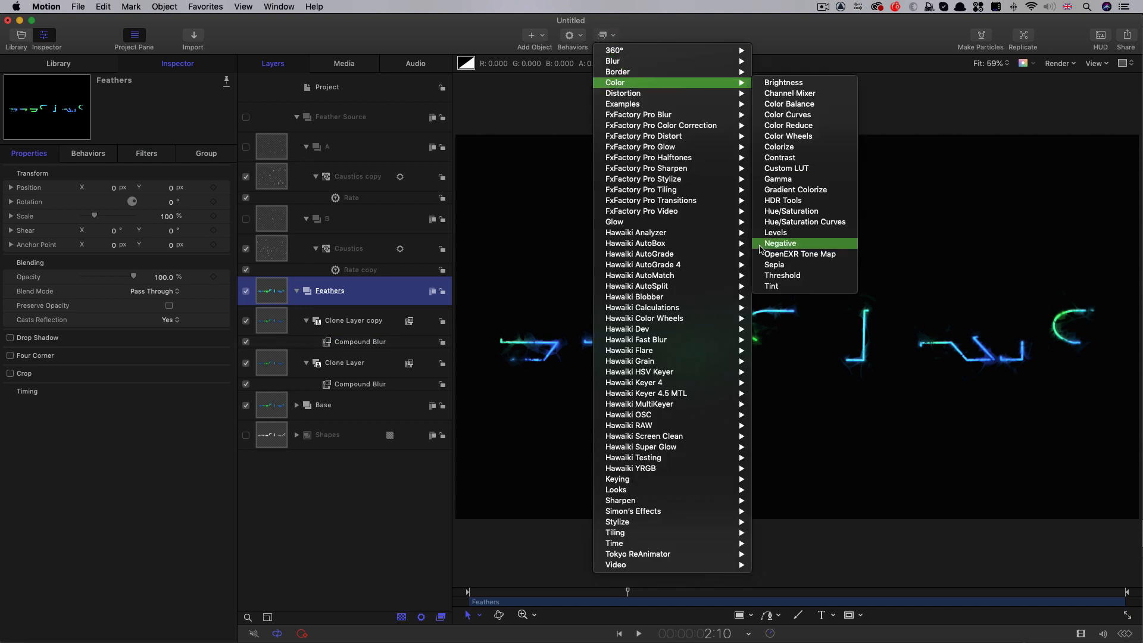
left_click(780, 236)
left_click(162, 192)
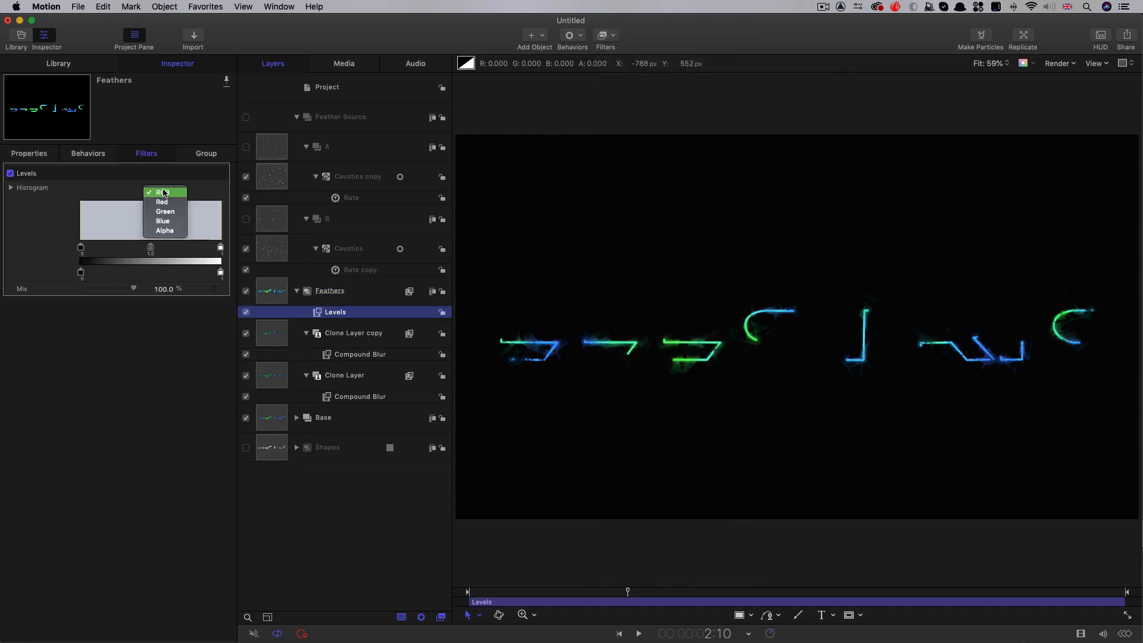
left_click(157, 232)
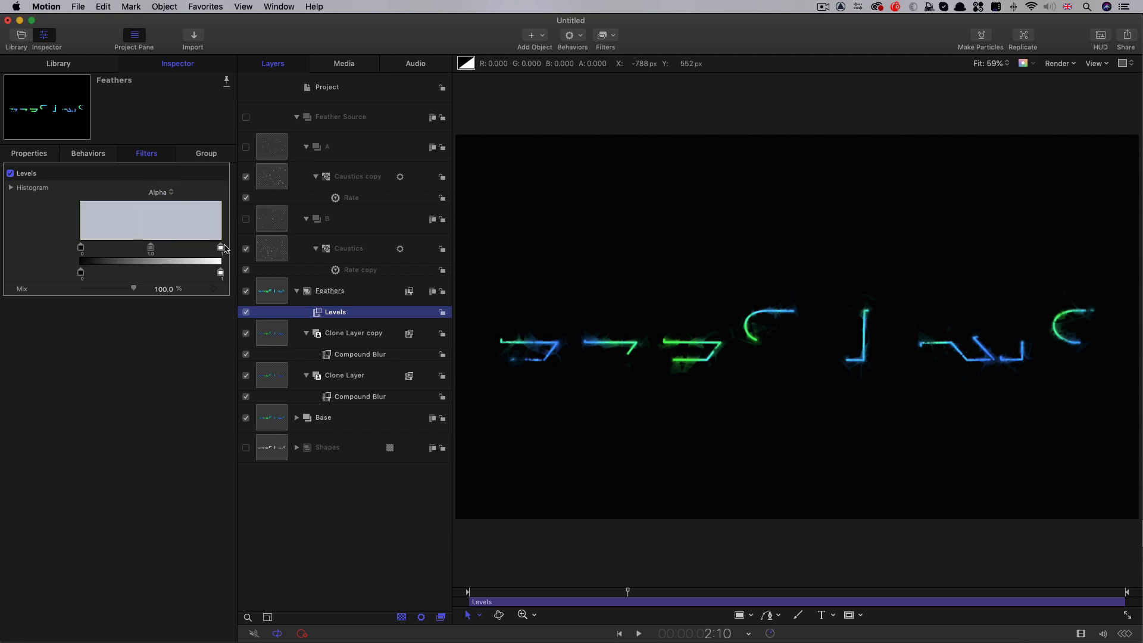
mouse_move(221, 250)
left_mouse_down()
mouse_move(123, 250)
mouse_move(155, 258)
left_mouse_up()
key("space")
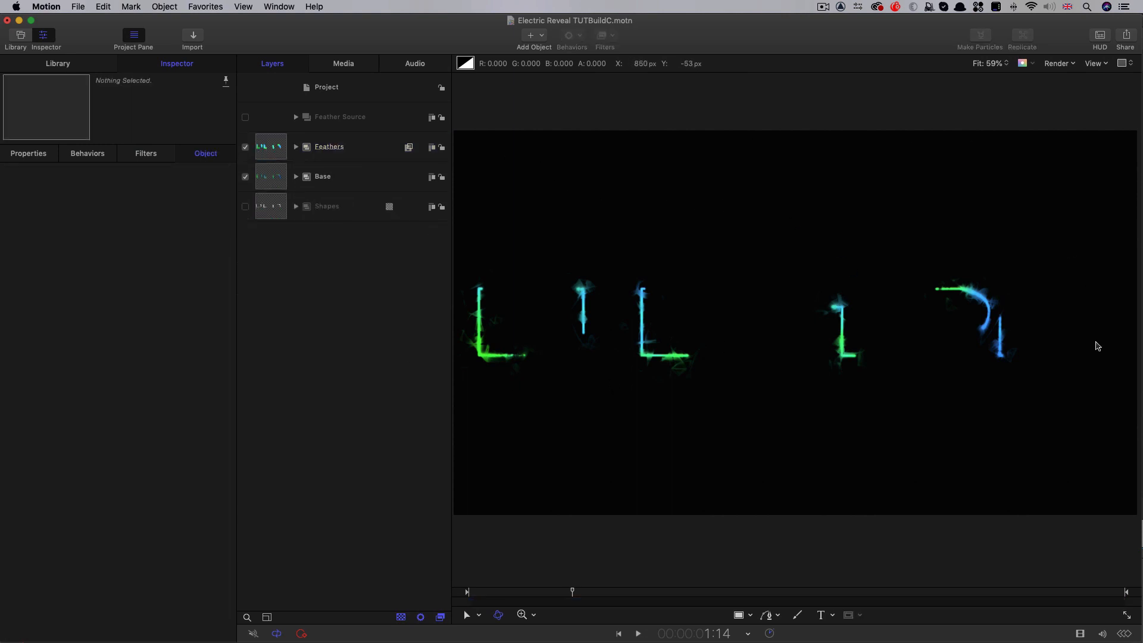
Create a new empty group at the project level
left_click(333, 87)
left_click(164, 6)
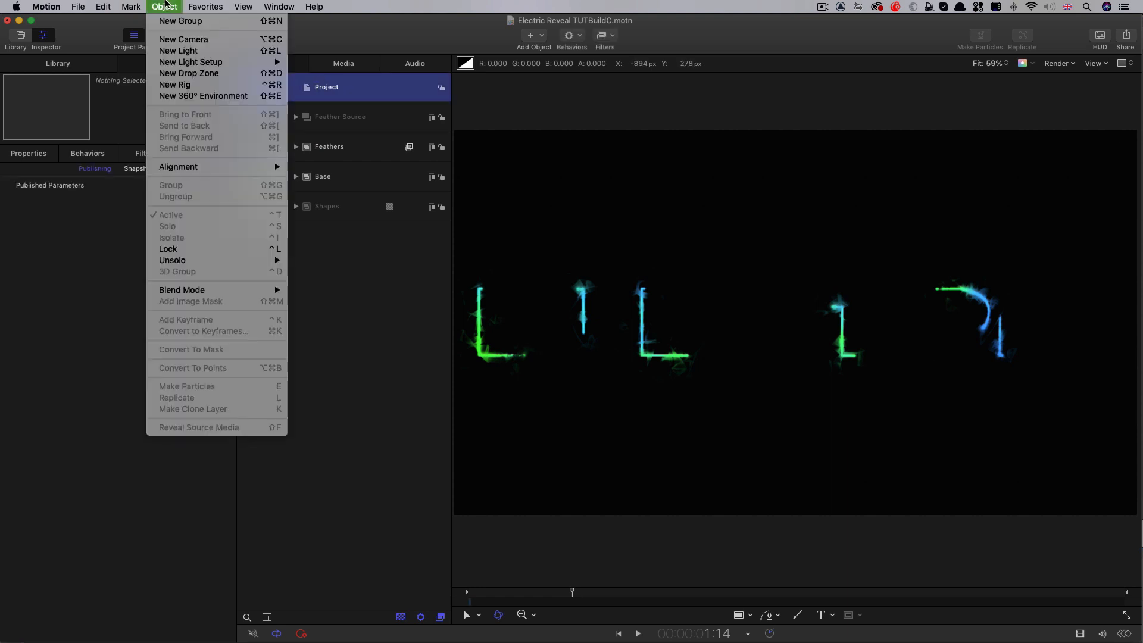
left_click(168, 23)
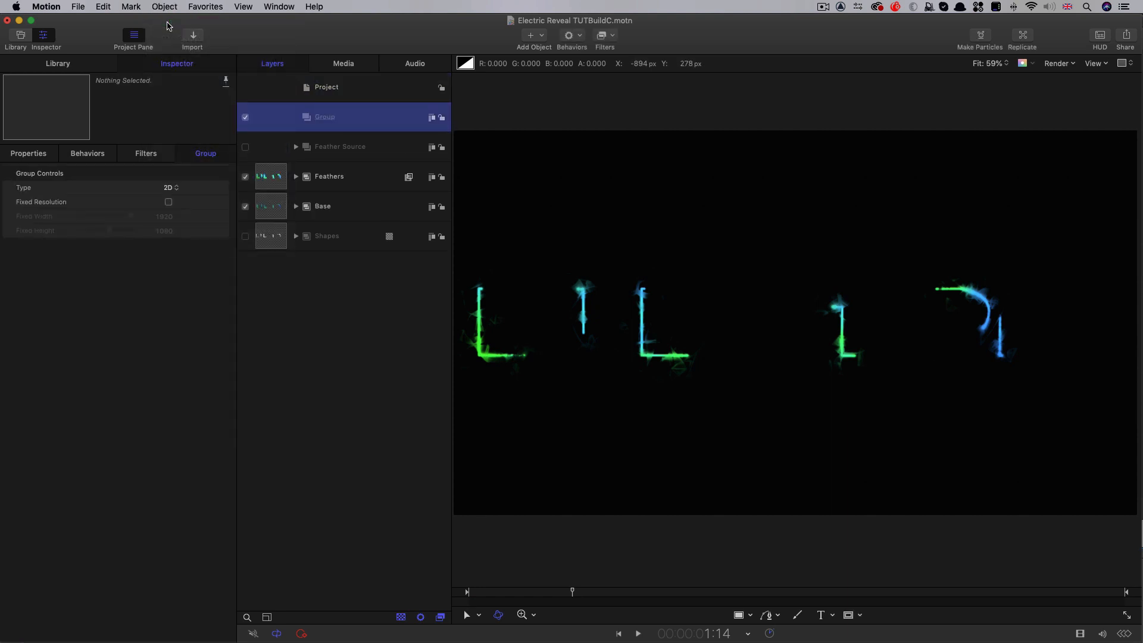
Import BackWall.jpg from the Textures folder into the new group and send that group behind all the others
left_click(193, 37)
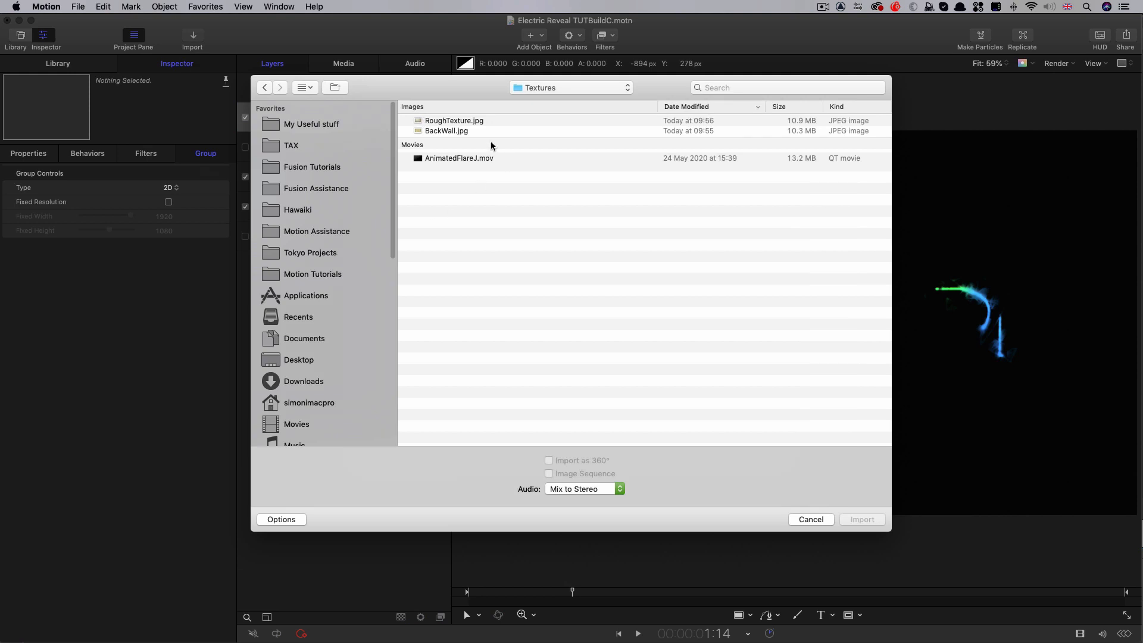
left_click(429, 130)
left_click(860, 520)
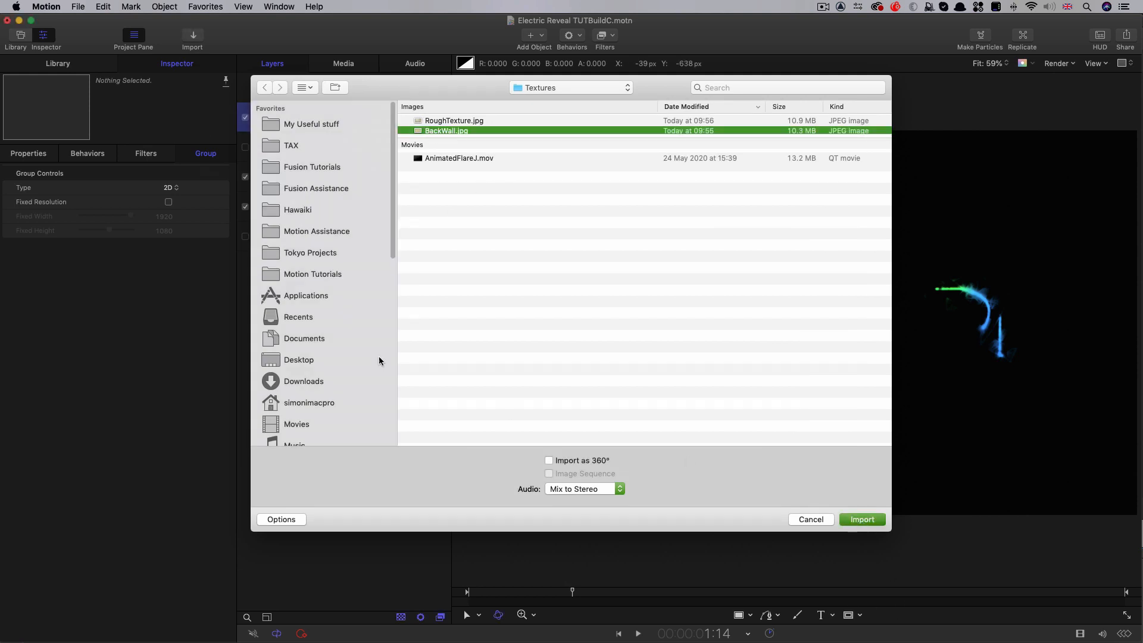
left_click(274, 122)
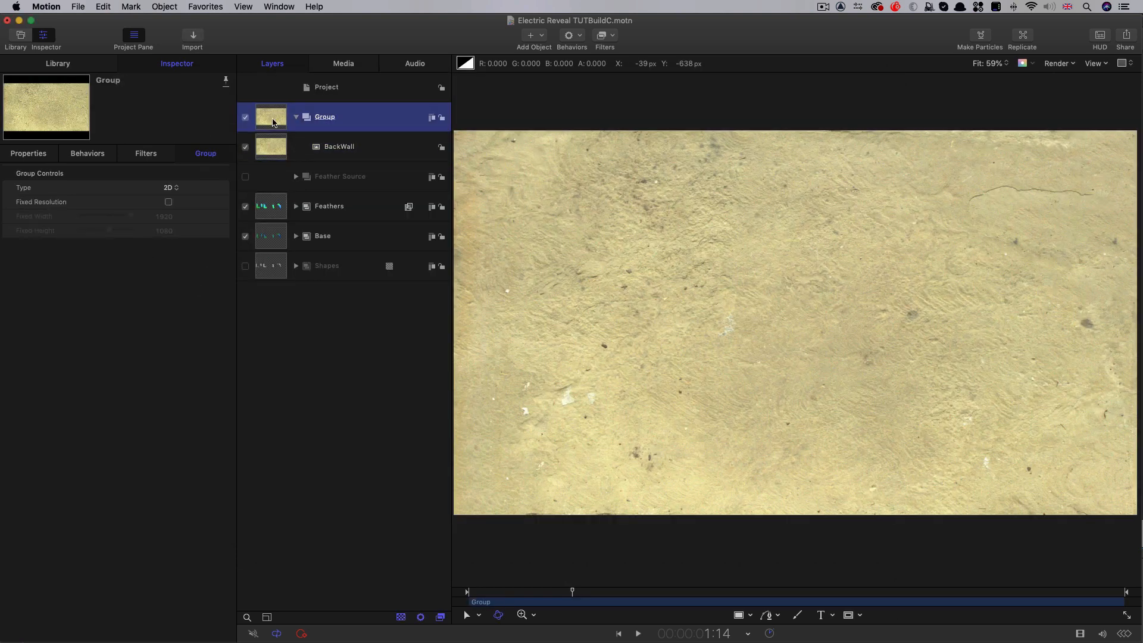
key("super+shift+bracketleft")
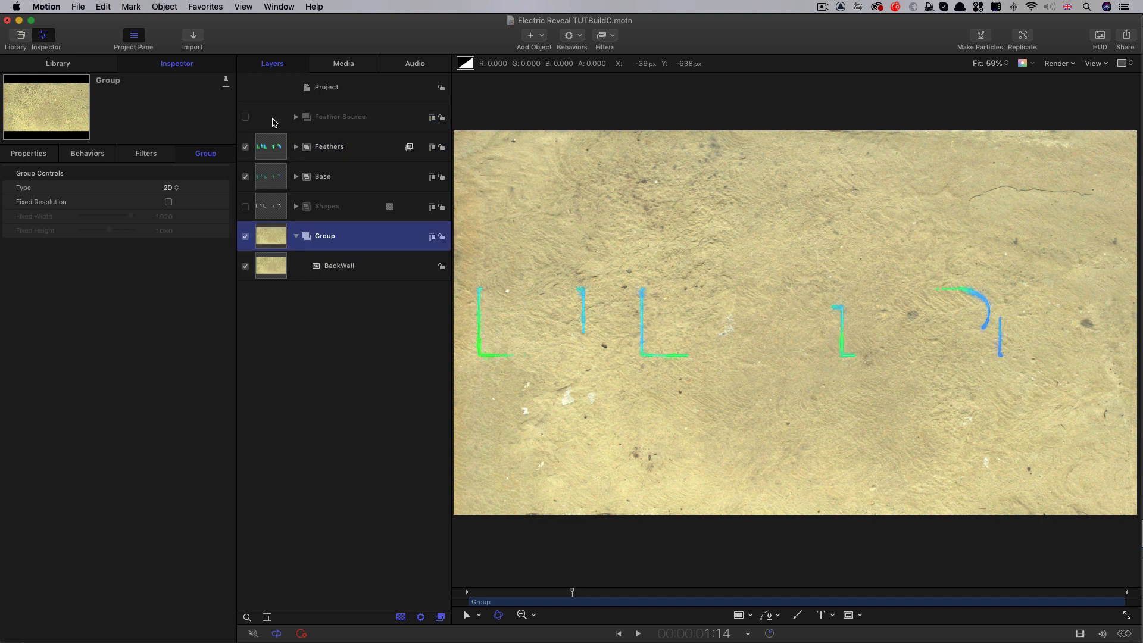
Apply a Hue/Saturation filter to the BackWall image and set its Value to 0.1
left_click(267, 268)
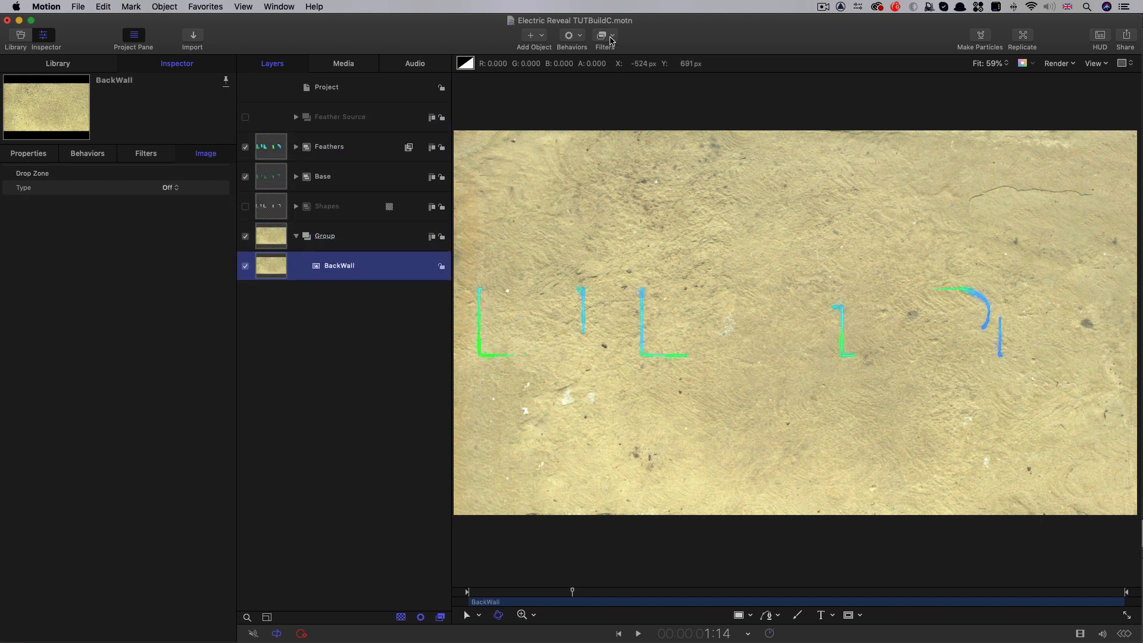
left_click(611, 37)
mouse_move(613, 87)
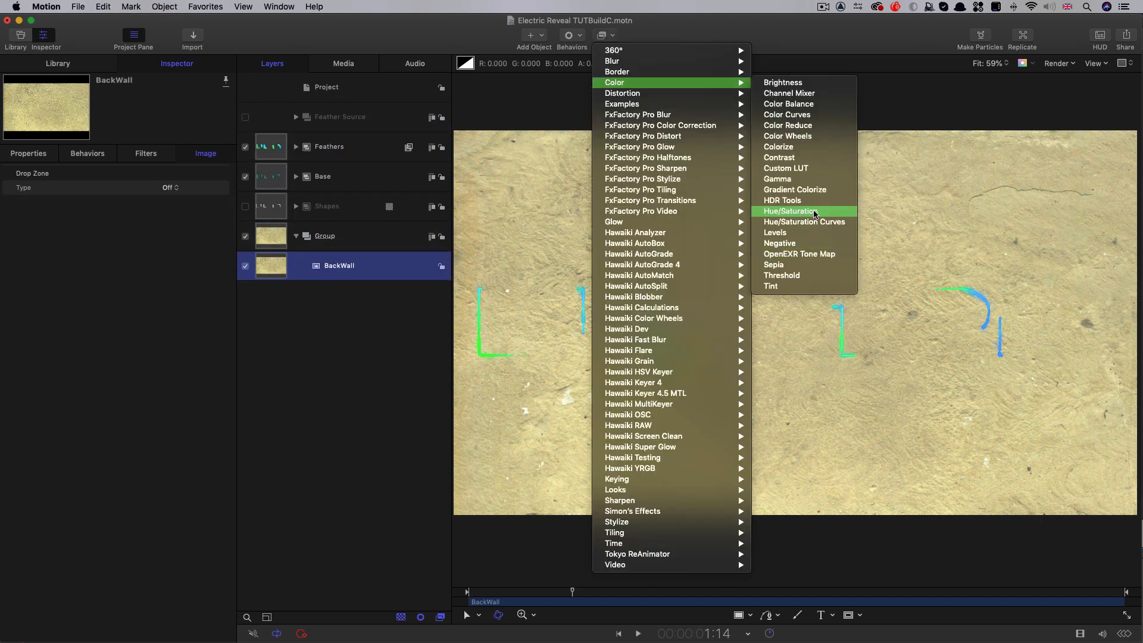
left_click(790, 210)
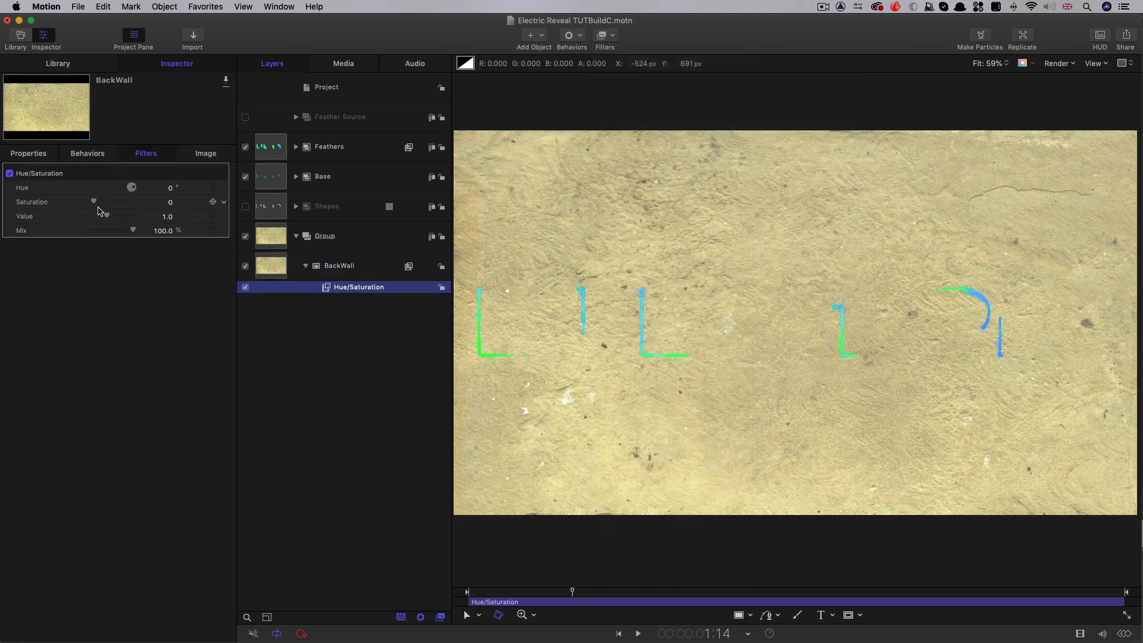
left_click_drag(107, 216, 92, 219)
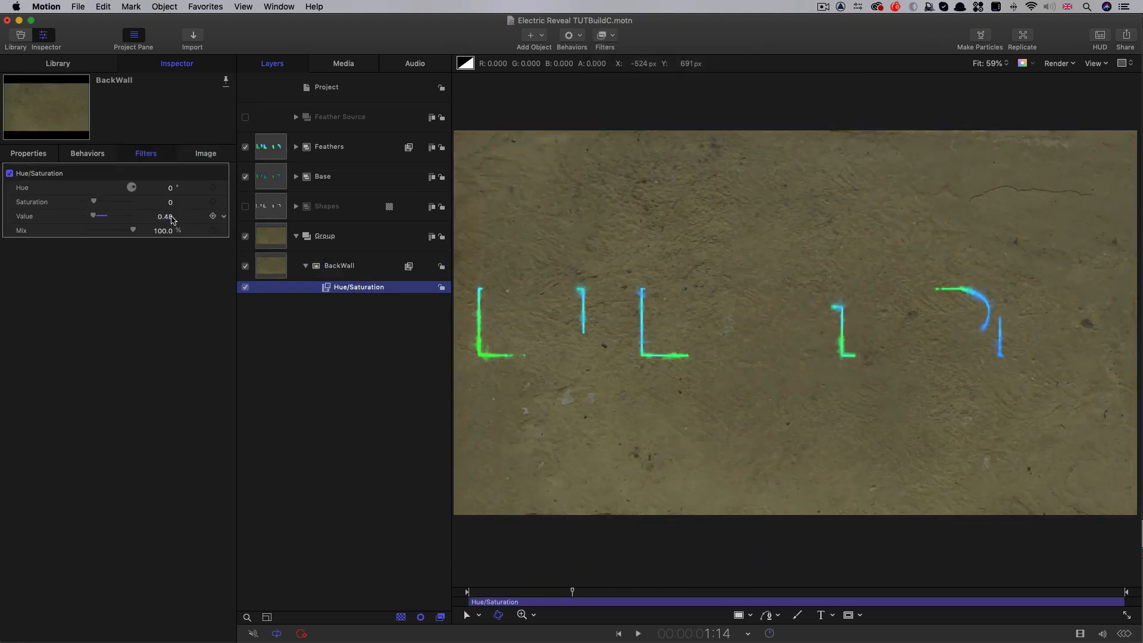
left_click(166, 216)
type("0.1")
key("Return")
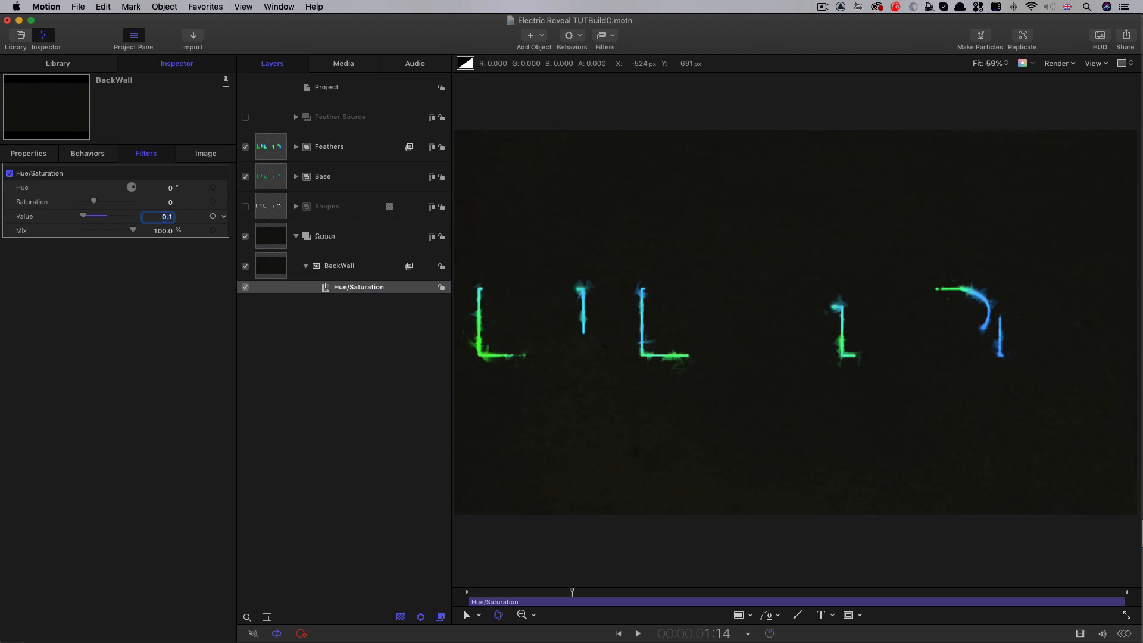
Add a Clouds generator to the group that holds the BackWall image
left_click(268, 238)
left_click(538, 36)
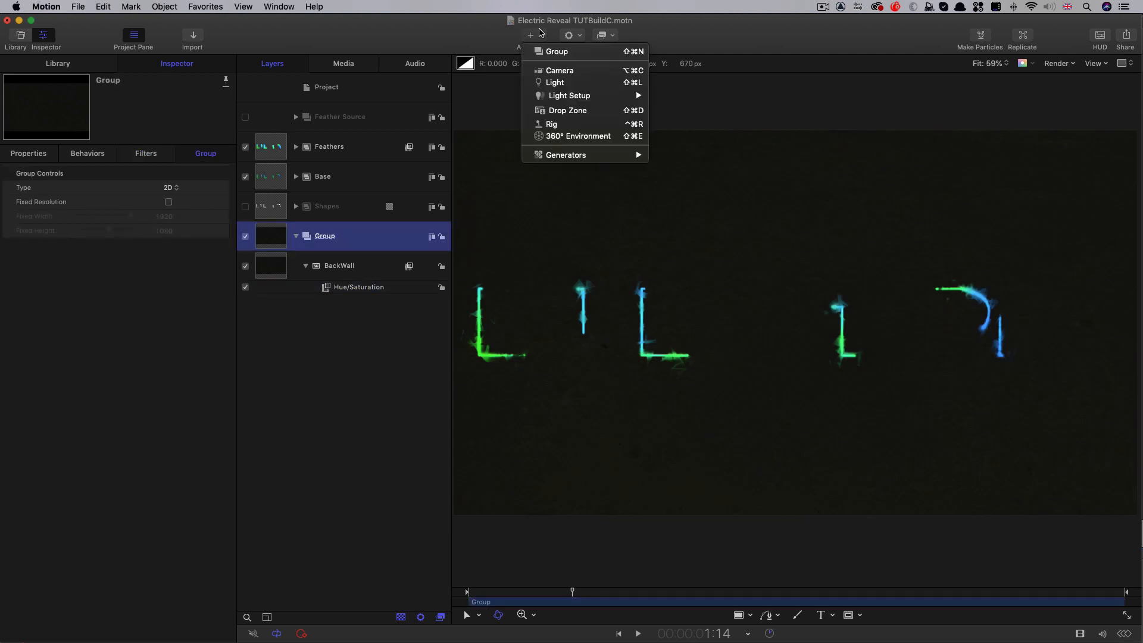
mouse_move(571, 154)
mouse_move(702, 165)
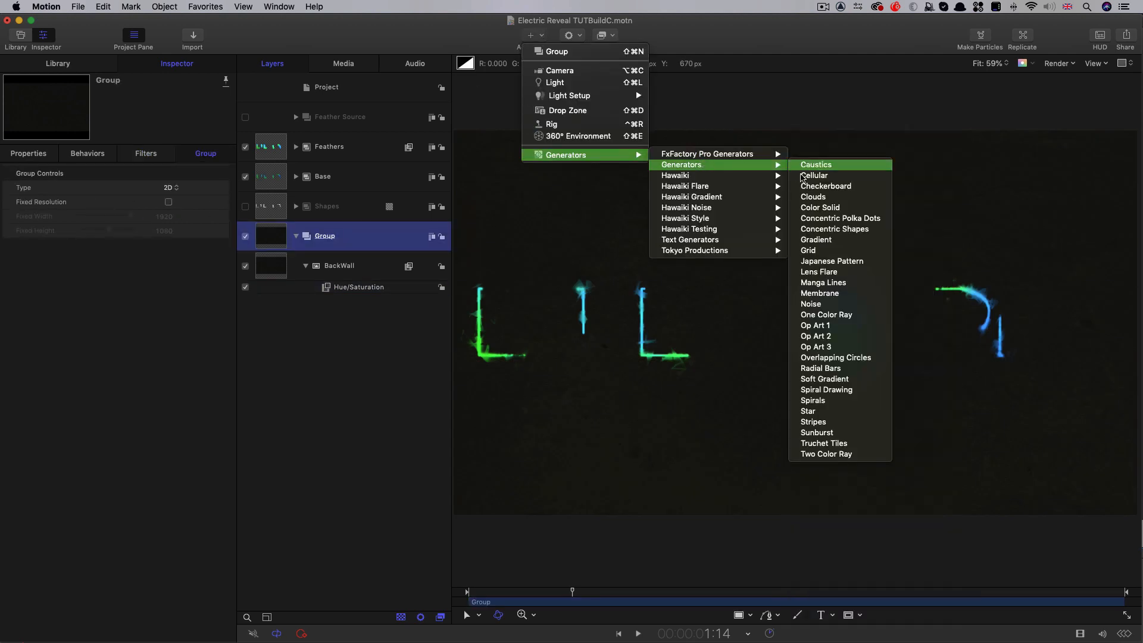
left_click(812, 198)
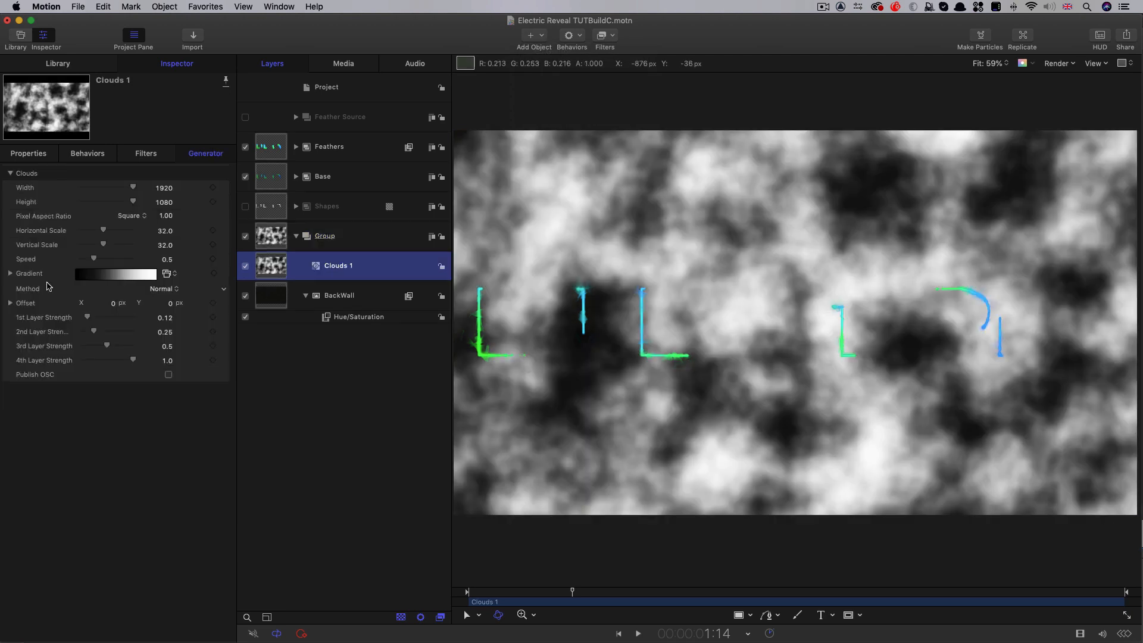
Recolor the white end of the Clouds 1 gradient to dark blue with Red 0, Green 0.03 and Blue 0.12
left_click(10, 273)
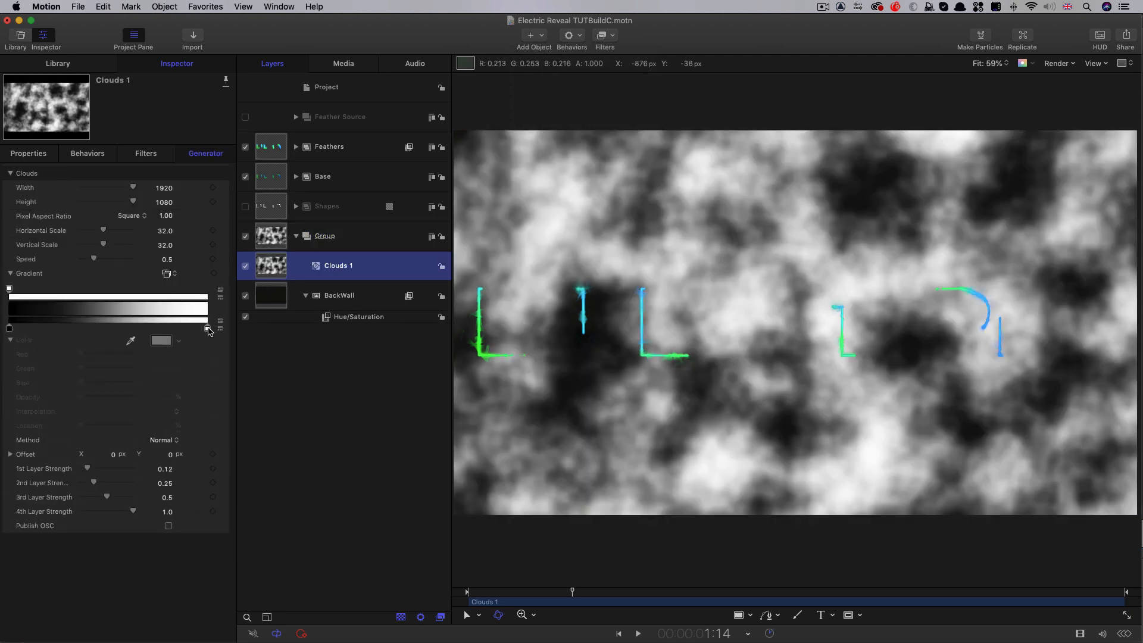
left_click(207, 328)
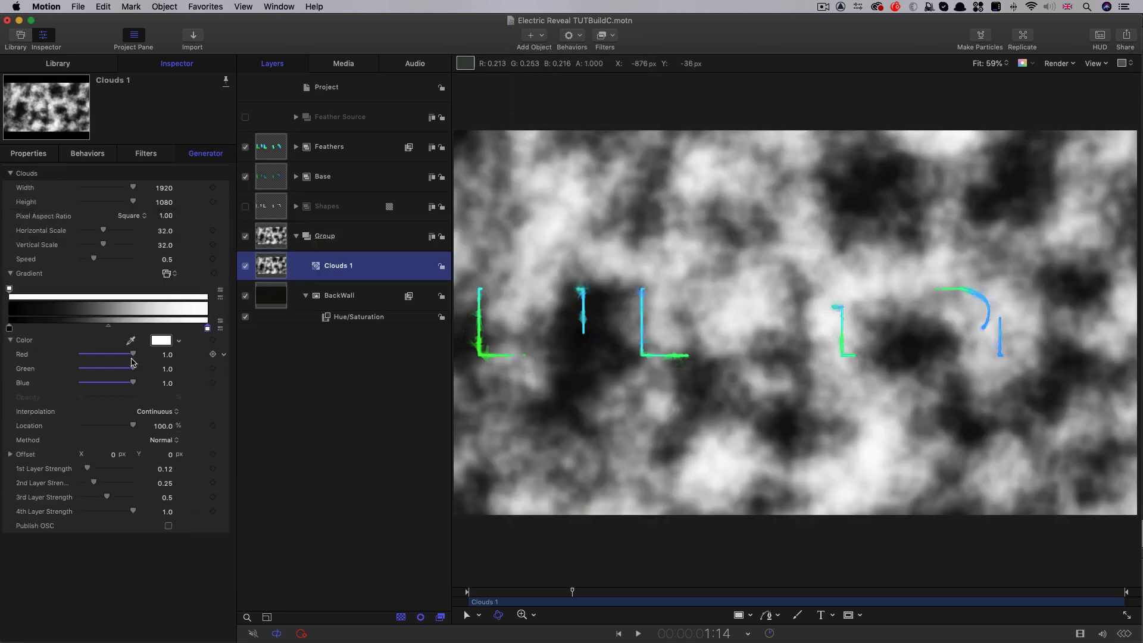
left_click_drag(132, 355, 85, 369)
left_click_drag(133, 382, 85, 384)
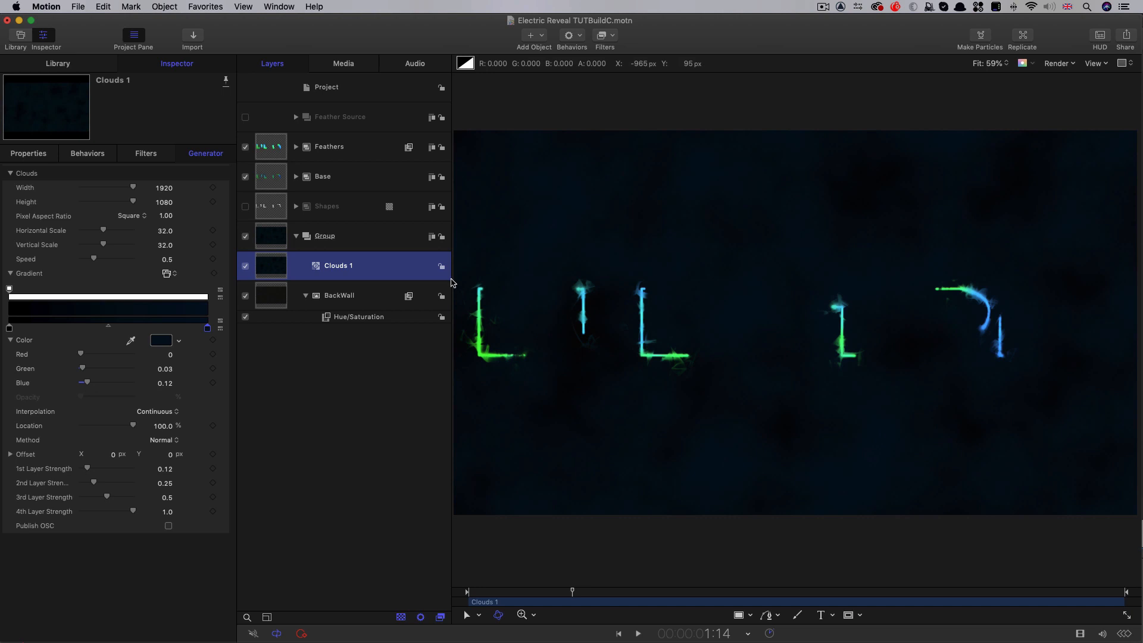
Set the blend mode of Clouds 1 to Screen and its Opacity to 50%
left_click(33, 154)
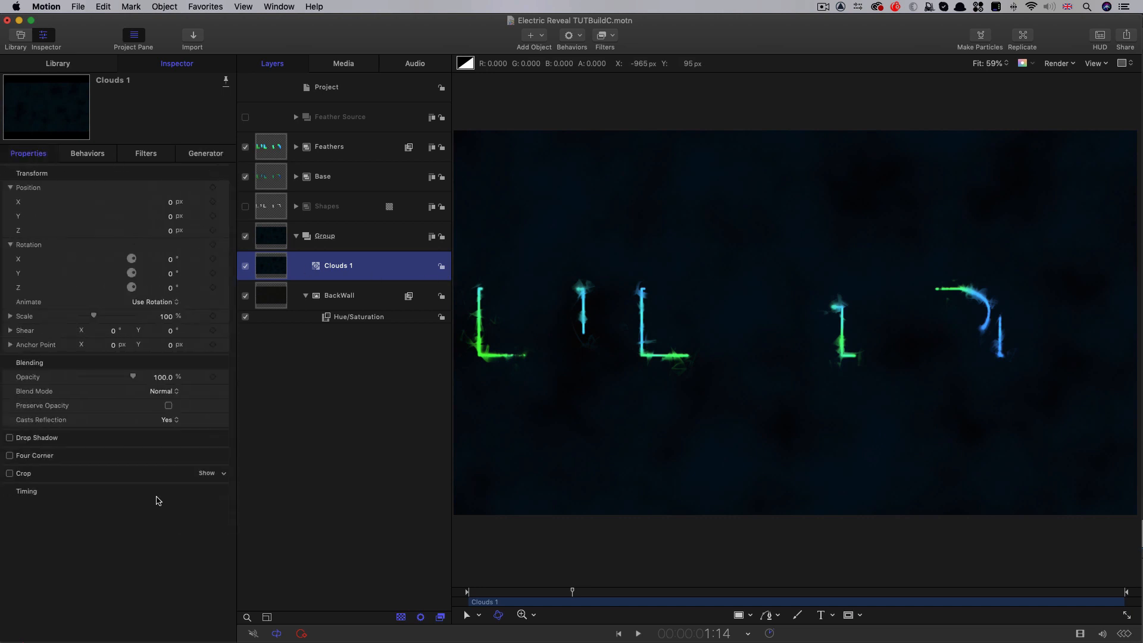
left_click(164, 391)
left_click(169, 493)
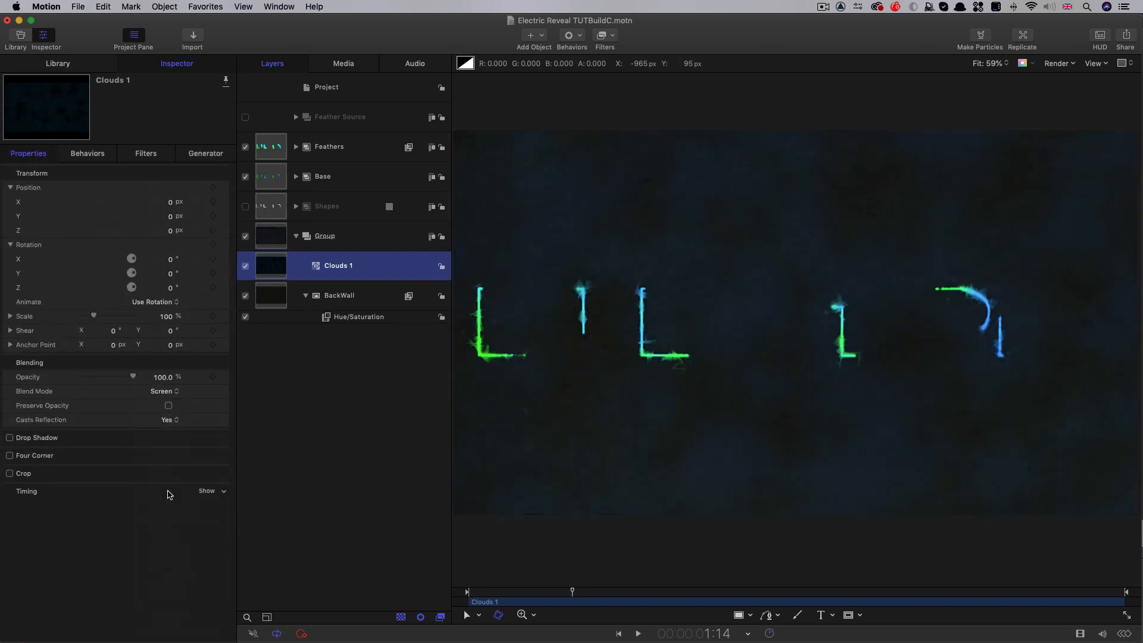
left_click(162, 377)
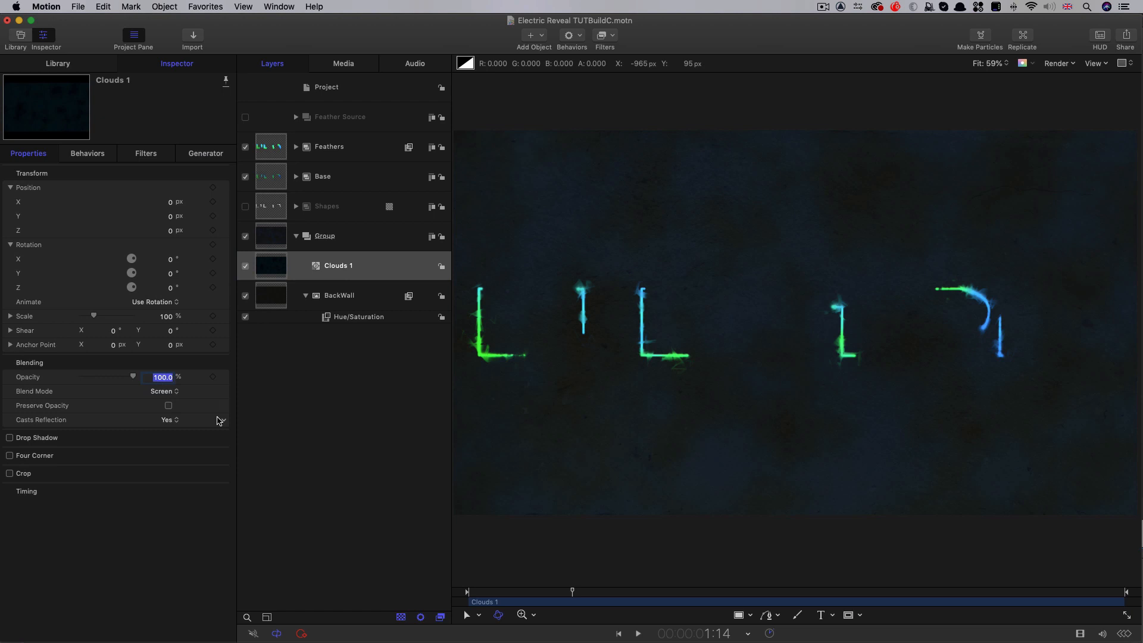
type("50")
key("Return")
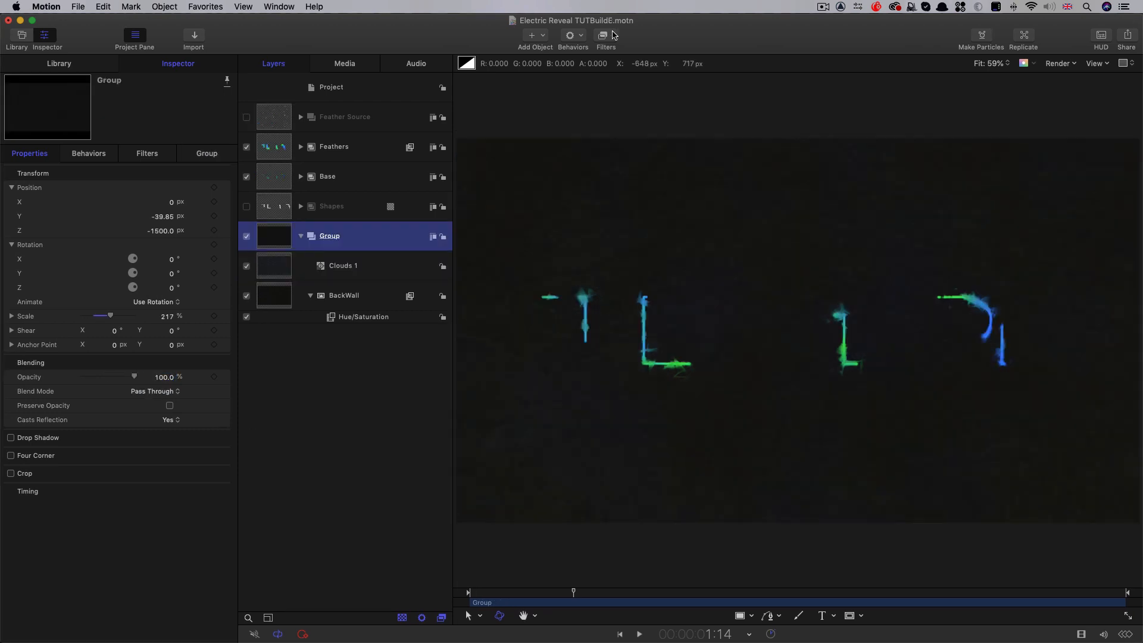
Add a Hue/Saturation filter and a Levels filter to the background group holding Clouds 1 and BackWall
left_click(604, 35)
mouse_move(615, 89)
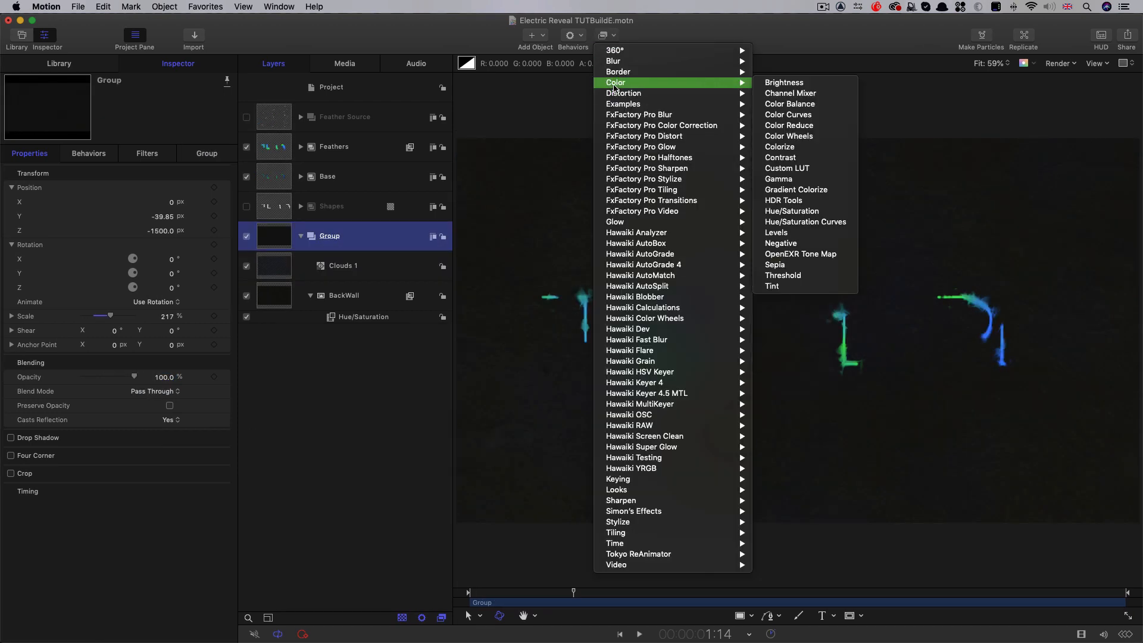
left_click(790, 215)
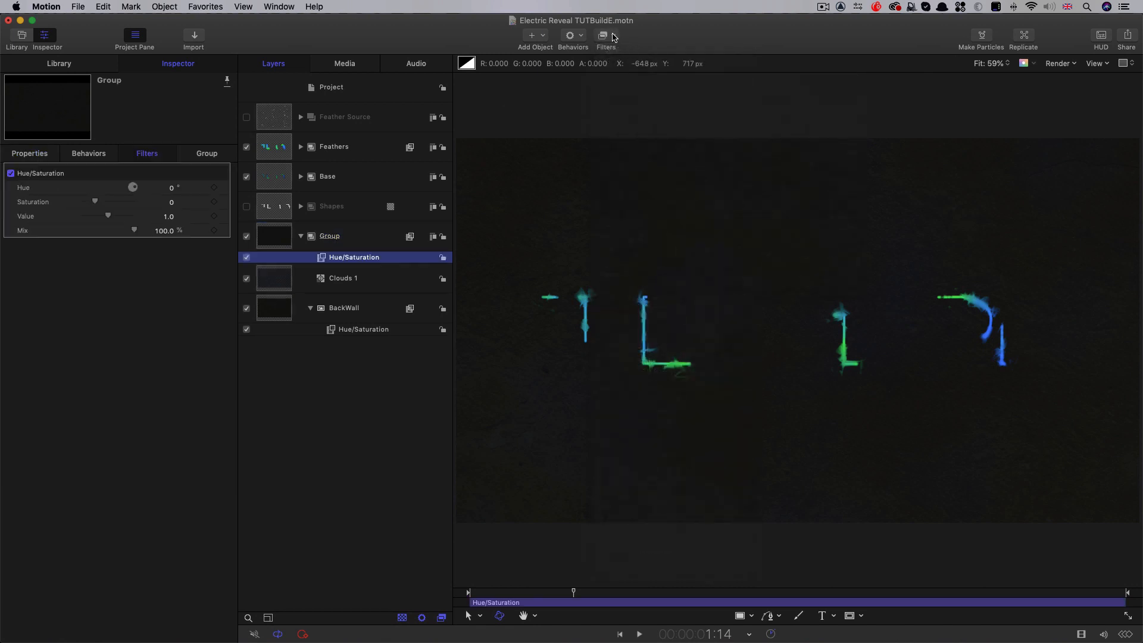
left_click(605, 35)
mouse_move(625, 84)
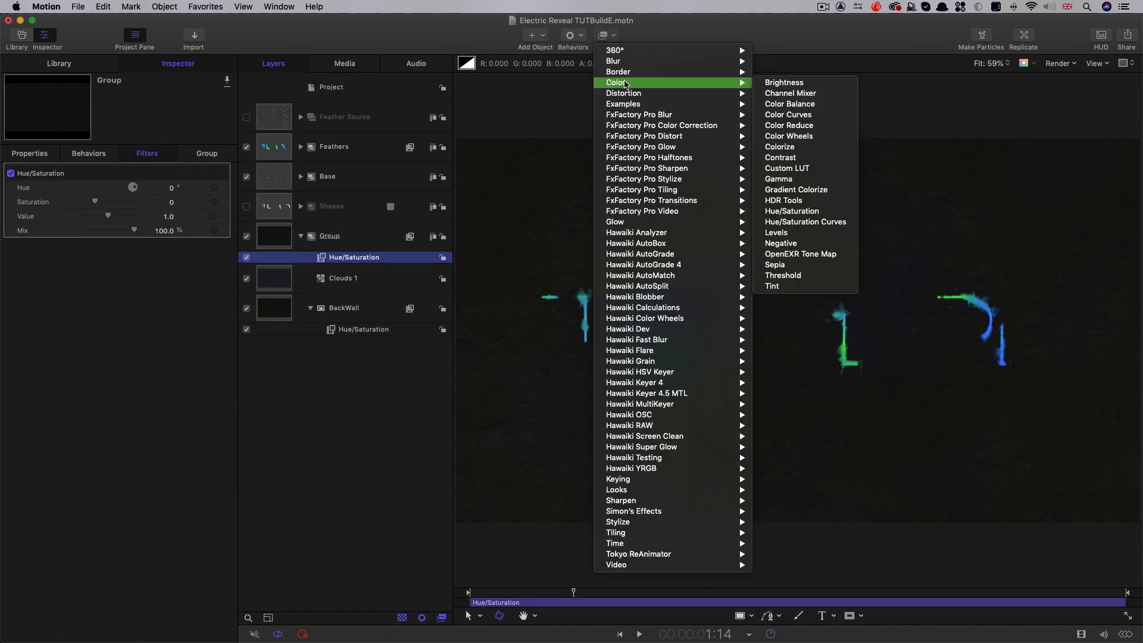
left_click(779, 233)
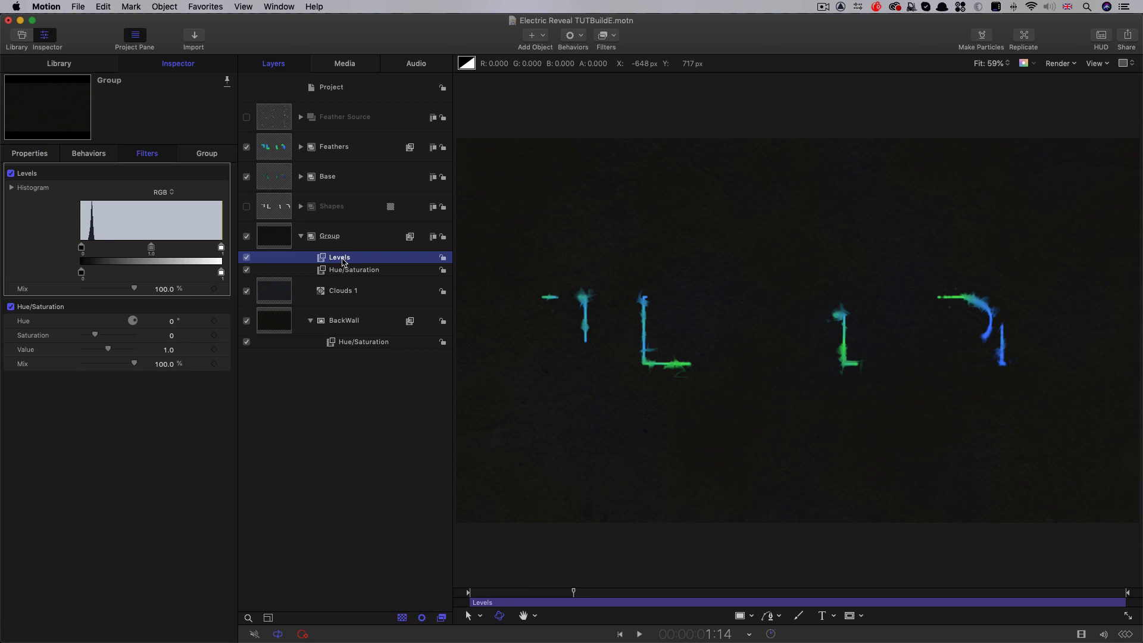
Move the background group's Levels filter below its Hue/Saturation filter, raising the black point to 0.06 and lowering the white point to about 0.9
key("super+[")
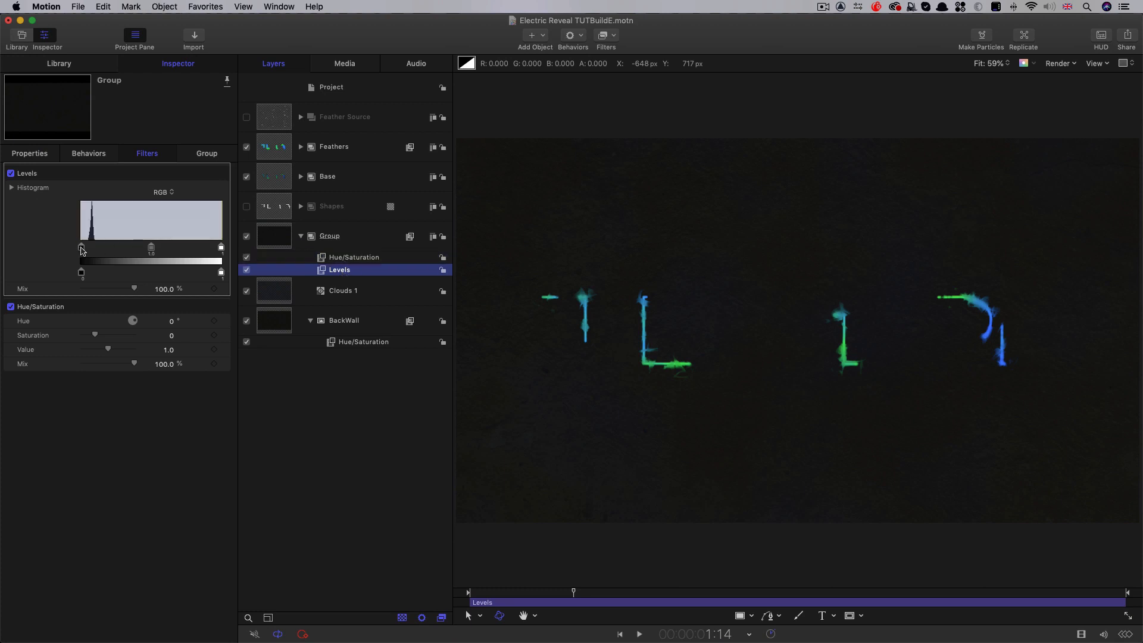
left_click_drag(81, 251, 90, 250)
left_click_drag(221, 251, 208, 250)
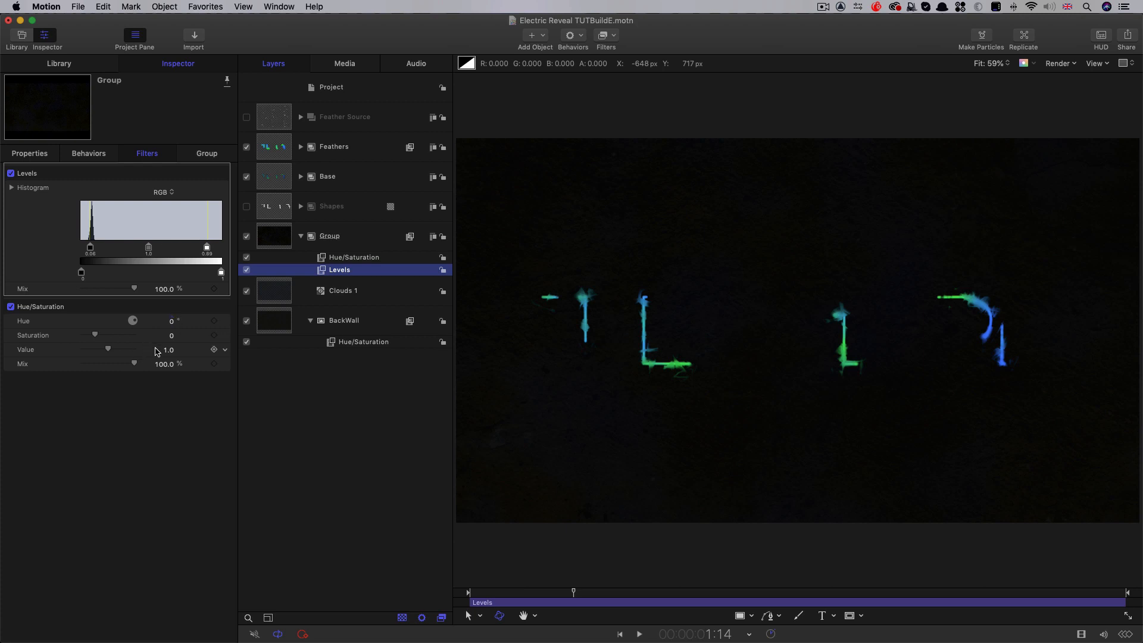
Set Saturation to -0.3 in the background group's Hue/Saturation filter and to -0.5 in BackWall's Hue/Saturation filter
left_click(172, 335)
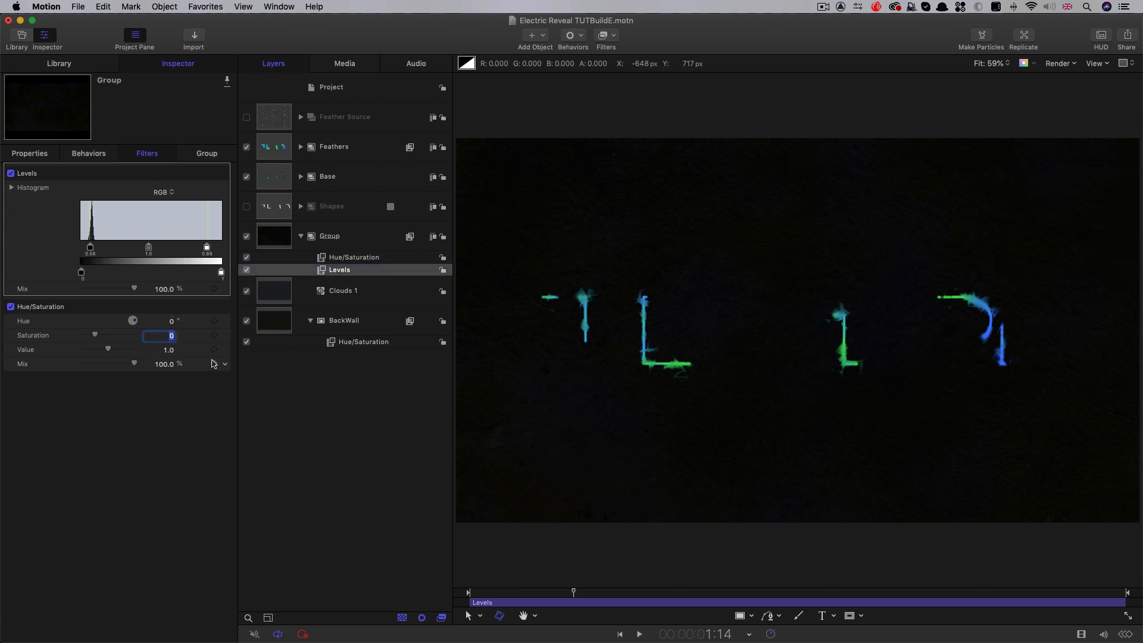
type("-0.3")
left_click(342, 341)
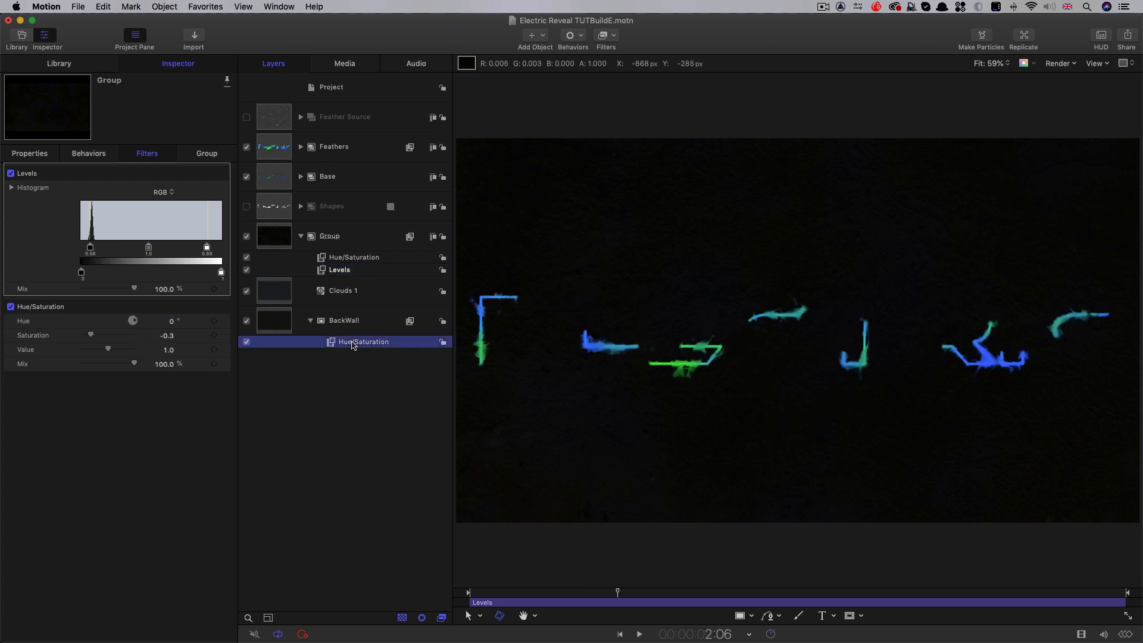
left_click(173, 202)
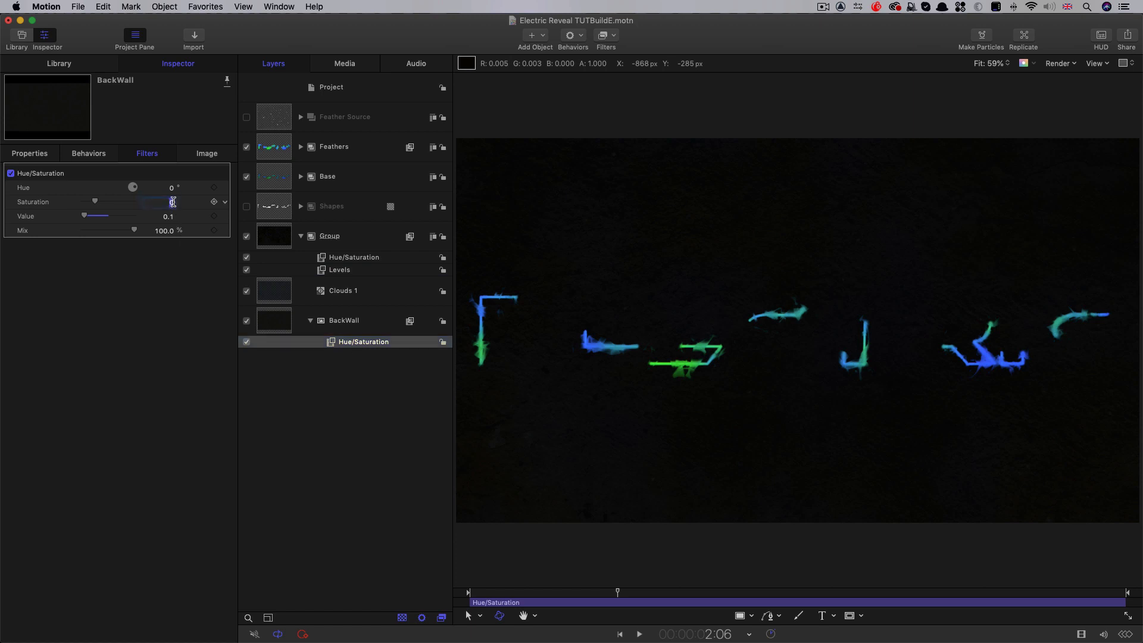
type("-0.5")
Rename the group holding Clouds 1 and BackWall as BG and collapse it
left_click(345, 235)
left_click(346, 236)
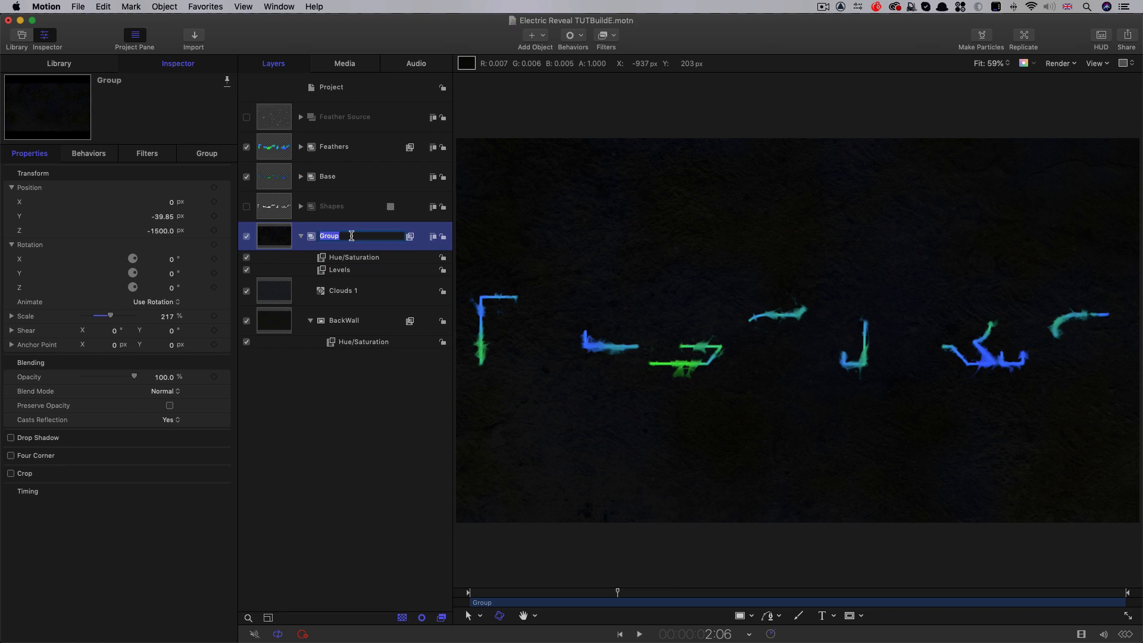
type("BG")
key("Return")
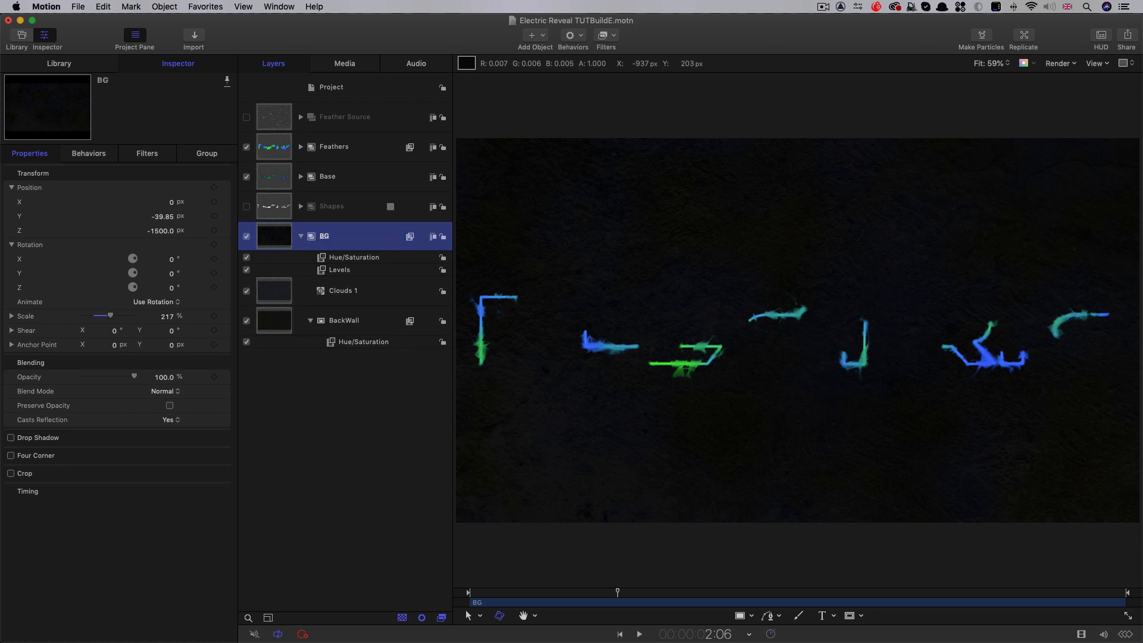
left_click(300, 237)
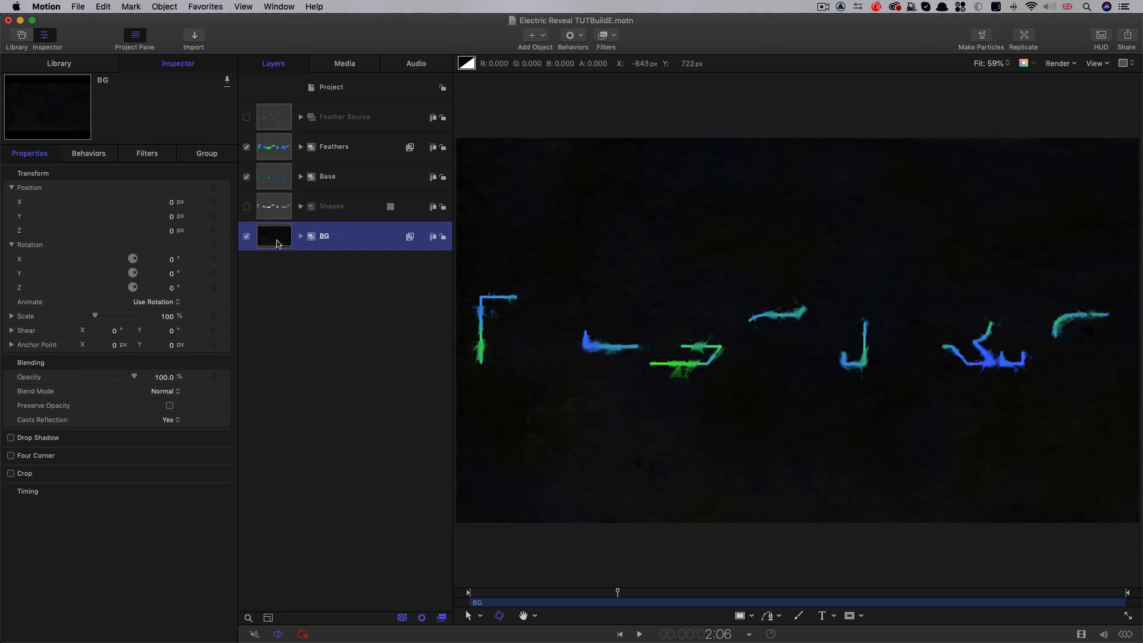
Make a clone layer of the Feathers group inside a separate group above it
left_click(274, 146)
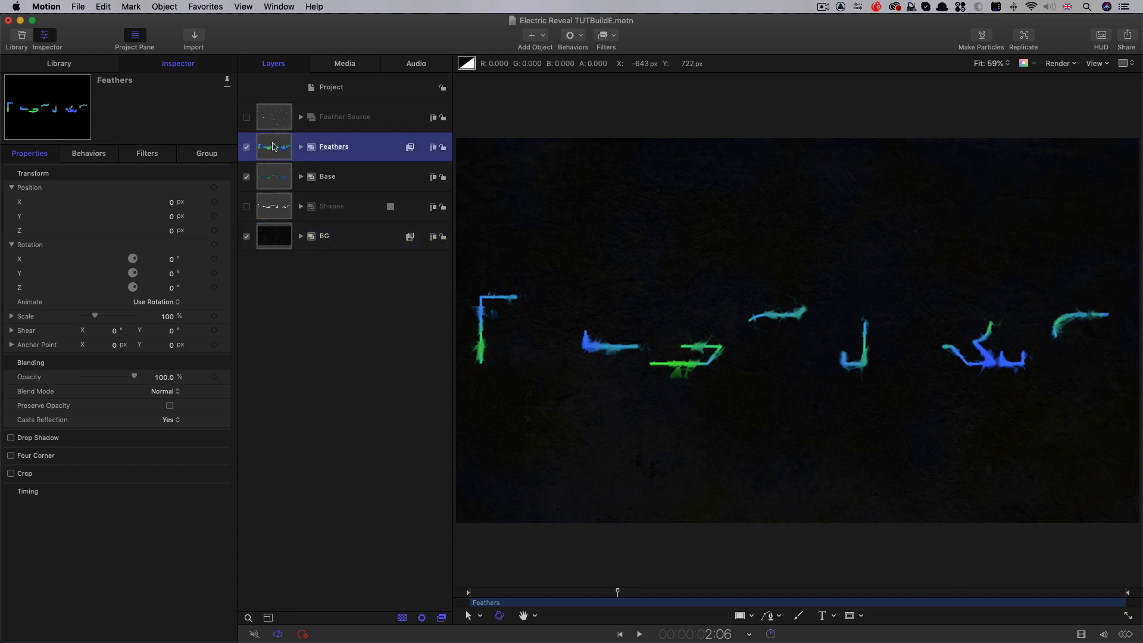
right_click(273, 145)
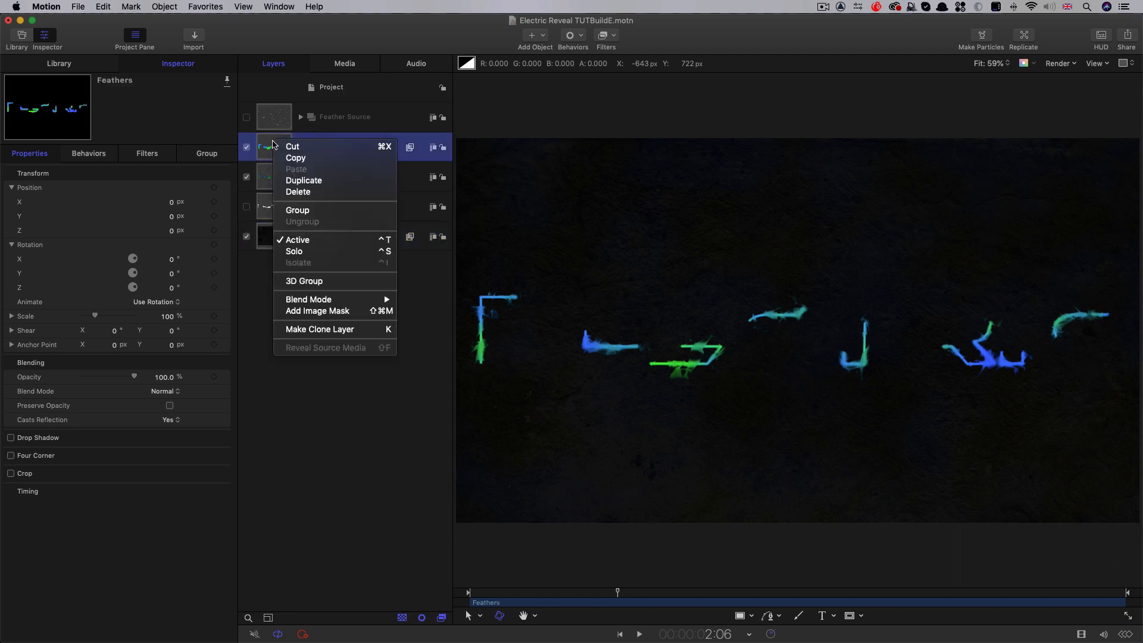
left_click(320, 329)
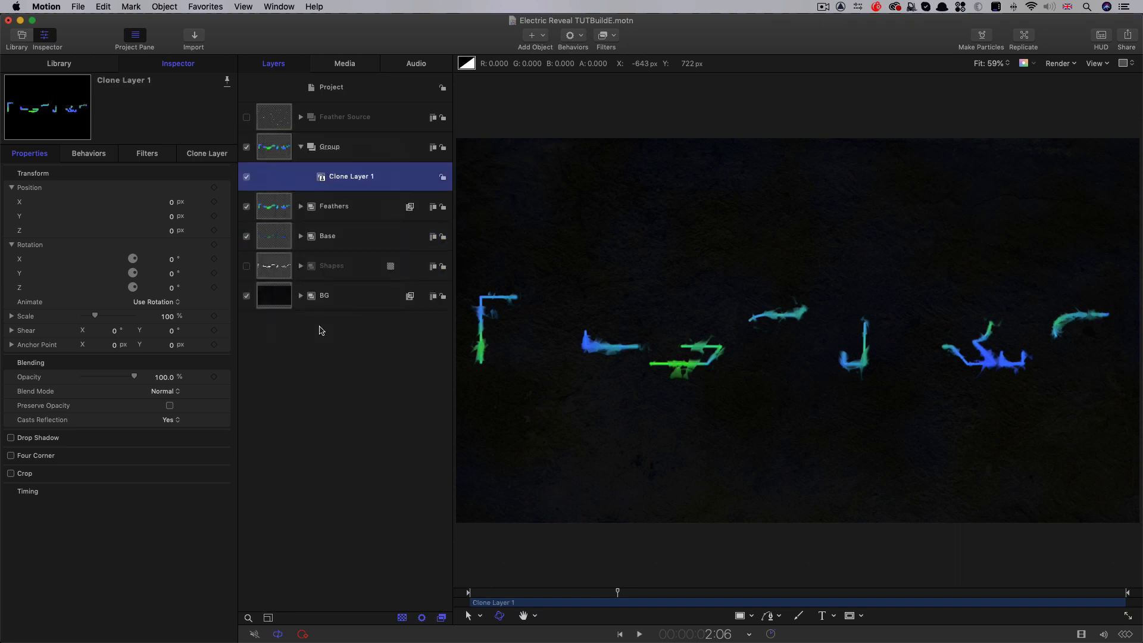
key("super+shift+g")
Rename the group that holds Clone Layer 1 as Glows
double_click(337, 145)
left_click_drag(347, 147, 275, 141)
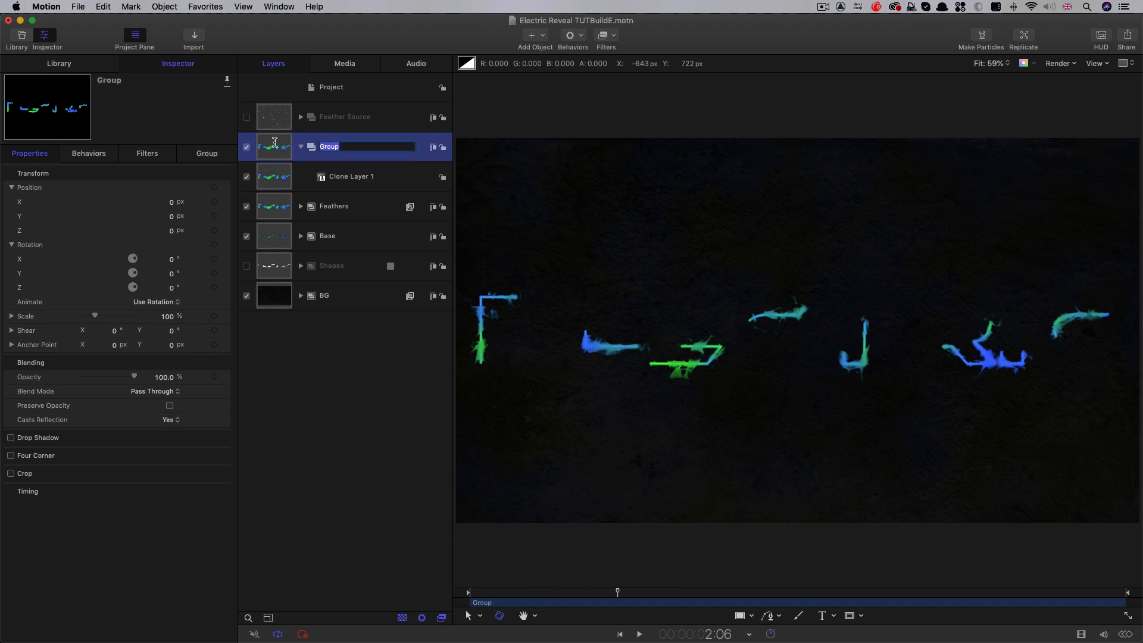
type("Glows")
key("Return")
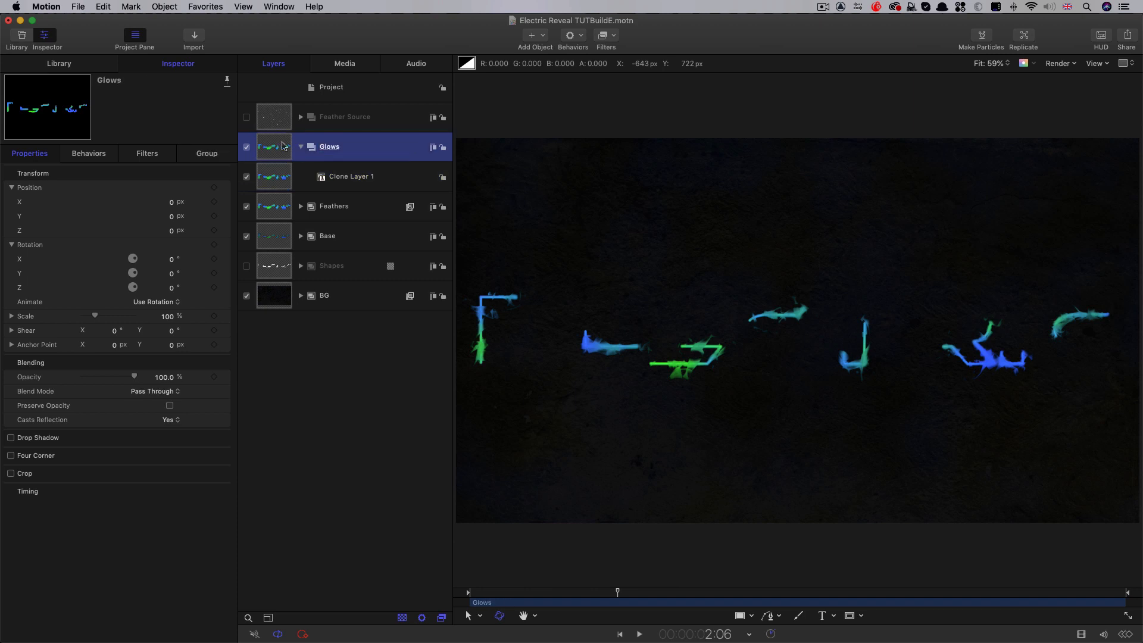
Set the blend mode of Clone Layer 1 in the Glows group to Add
left_click(267, 177)
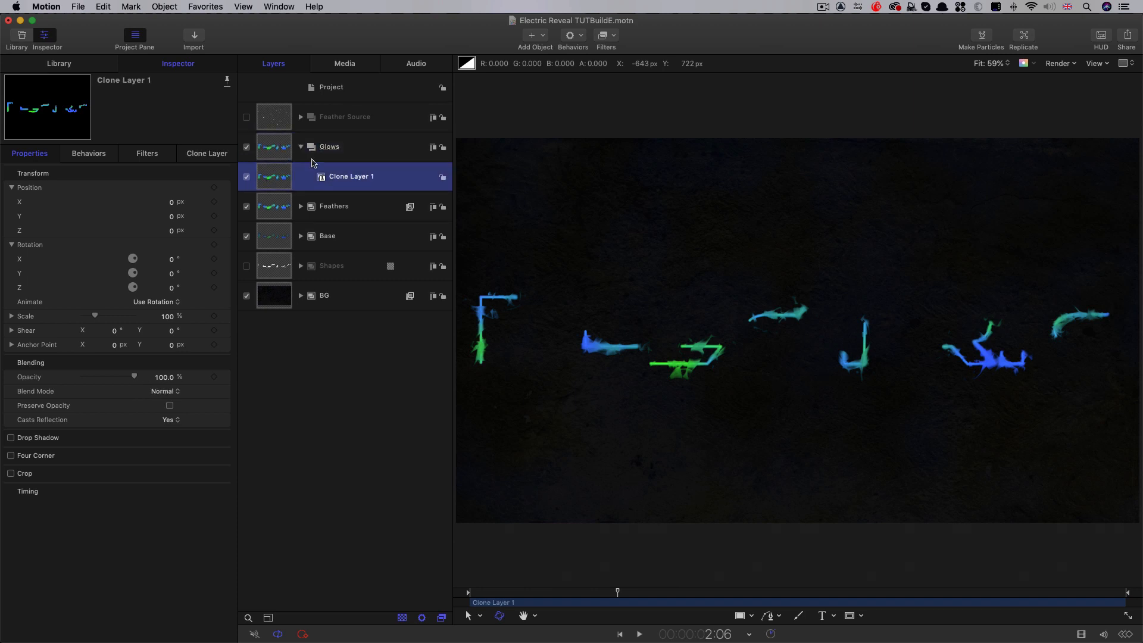
left_click(166, 391)
left_click(159, 470)
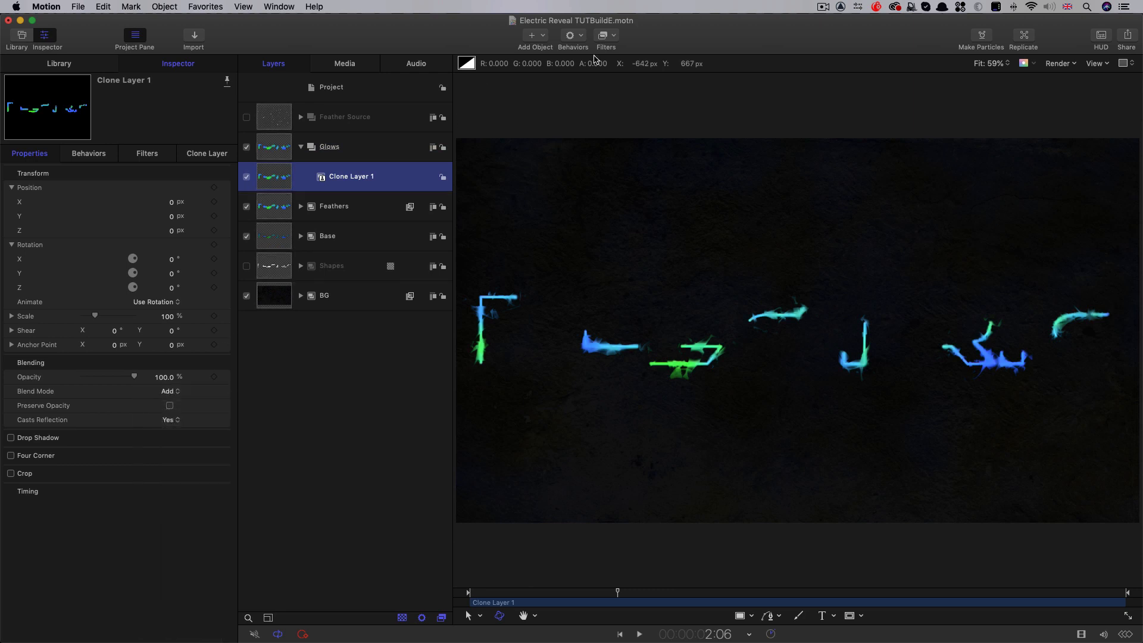
Add a Gaussian Blur filter to Clone Layer 1 and duplicate that filter
left_click(616, 34)
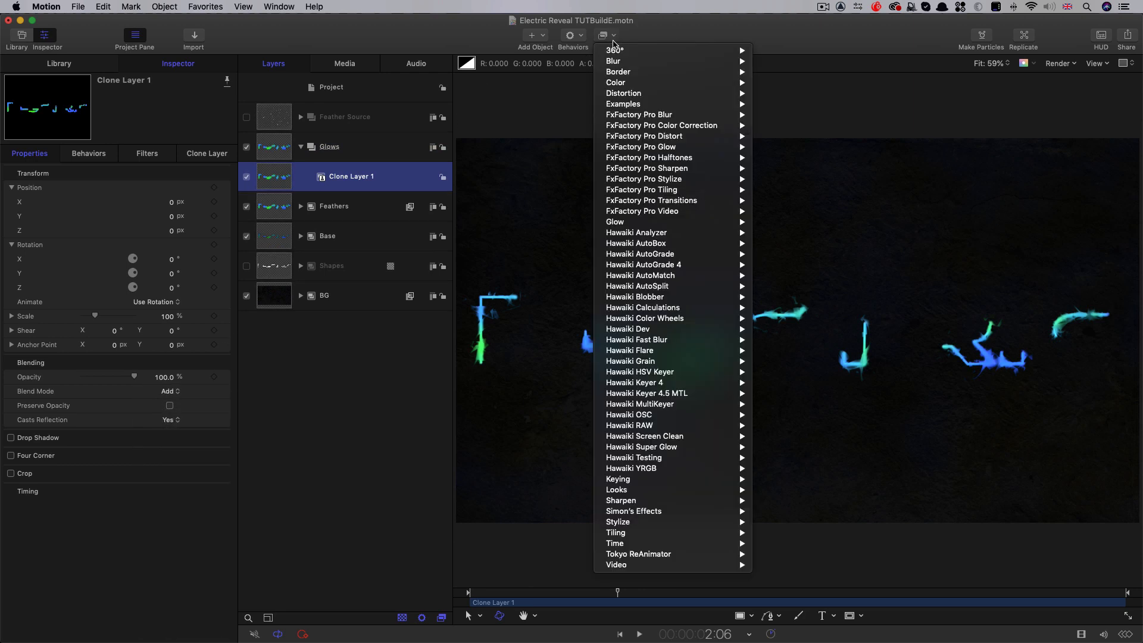
mouse_move(615, 62)
left_click(772, 115)
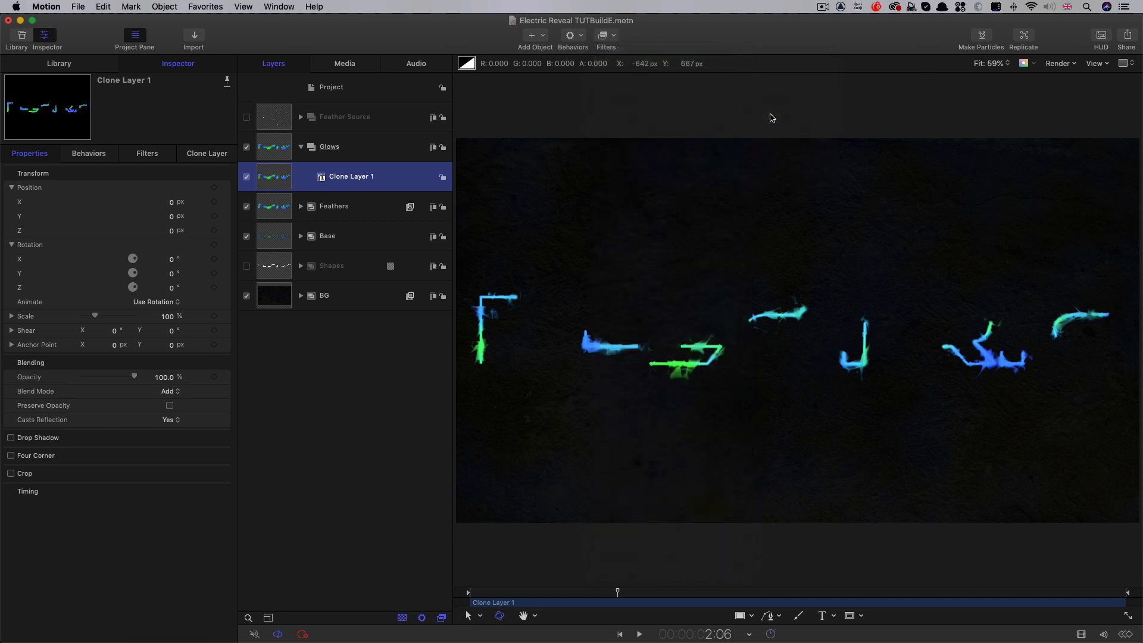
right_click(344, 198)
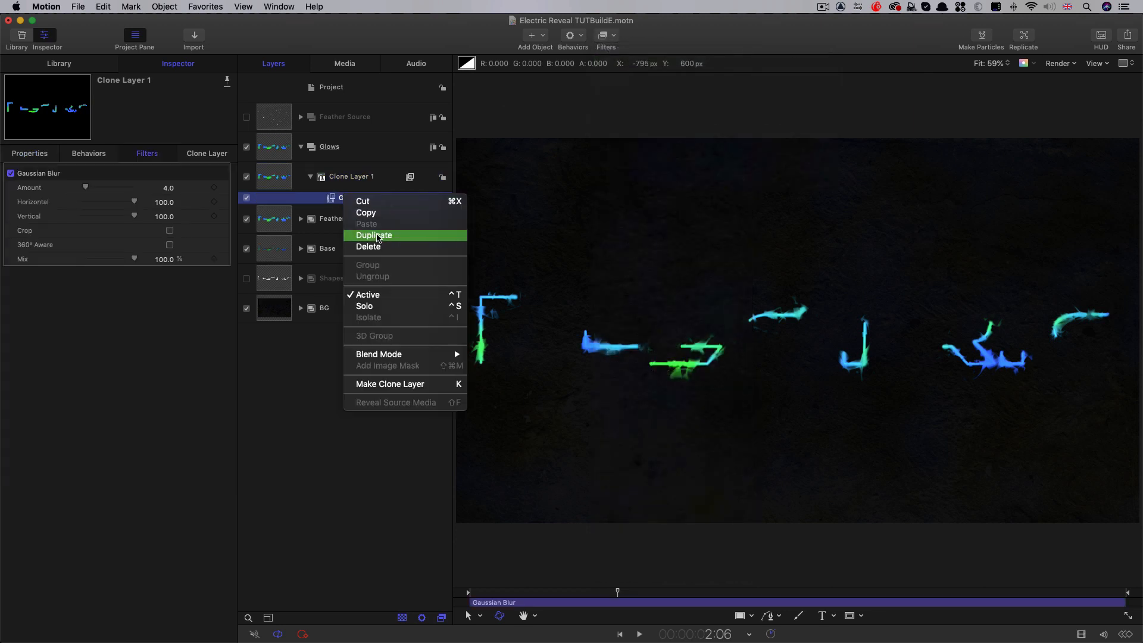
left_click(377, 236)
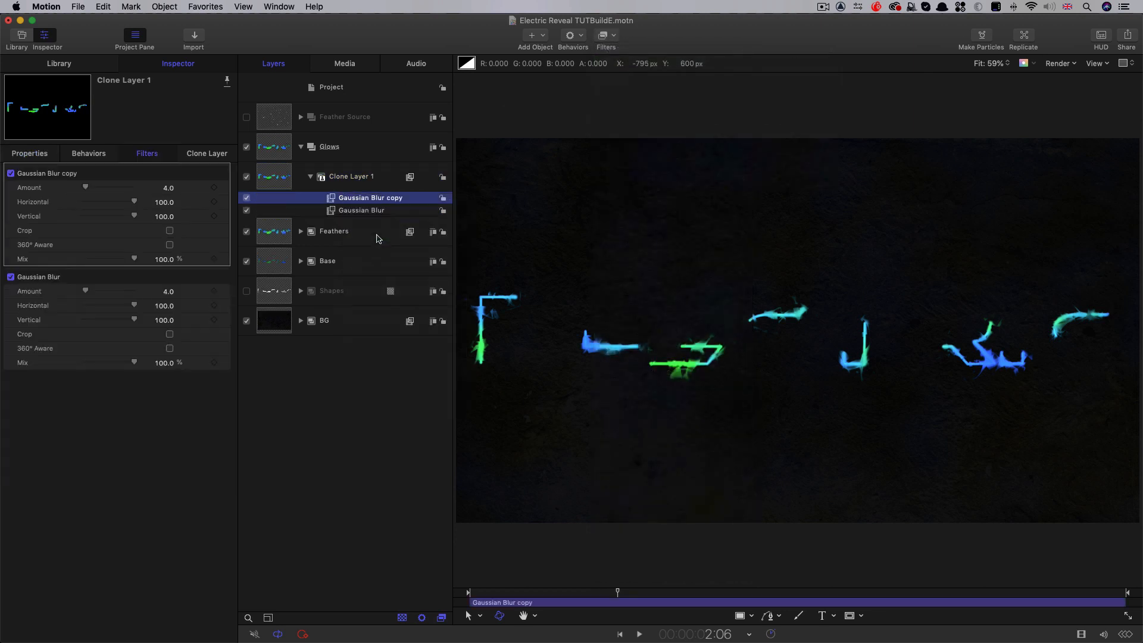
Set the Amount of Clone Layer 1's original Gaussian Blur to 64 and of the Gaussian Blur copy to 128
left_click(168, 292)
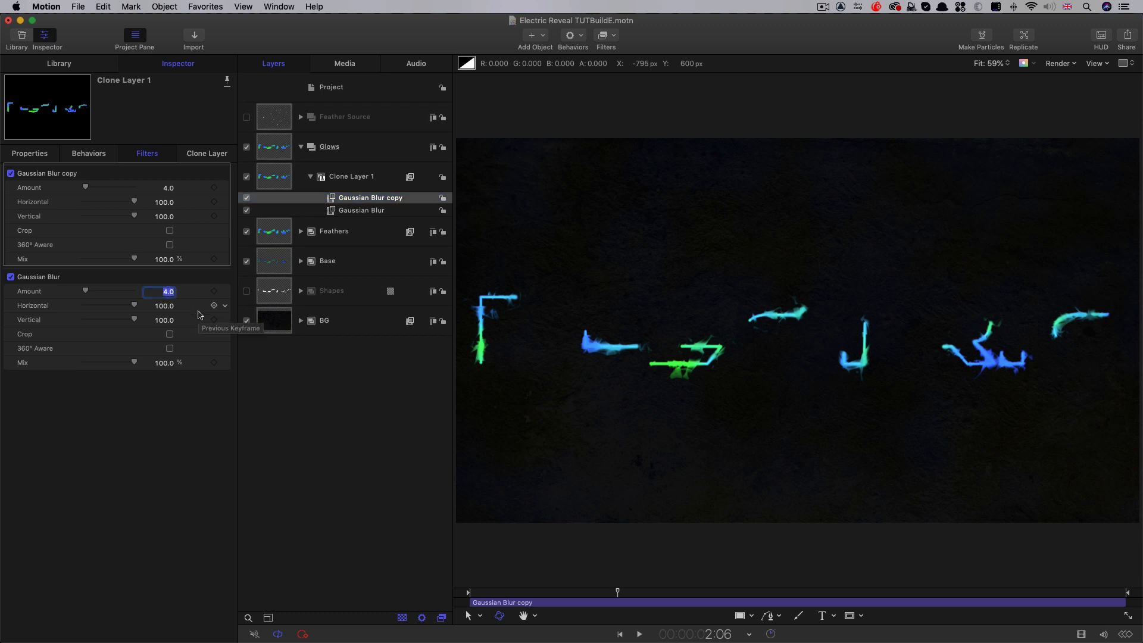
type("64")
key("Return")
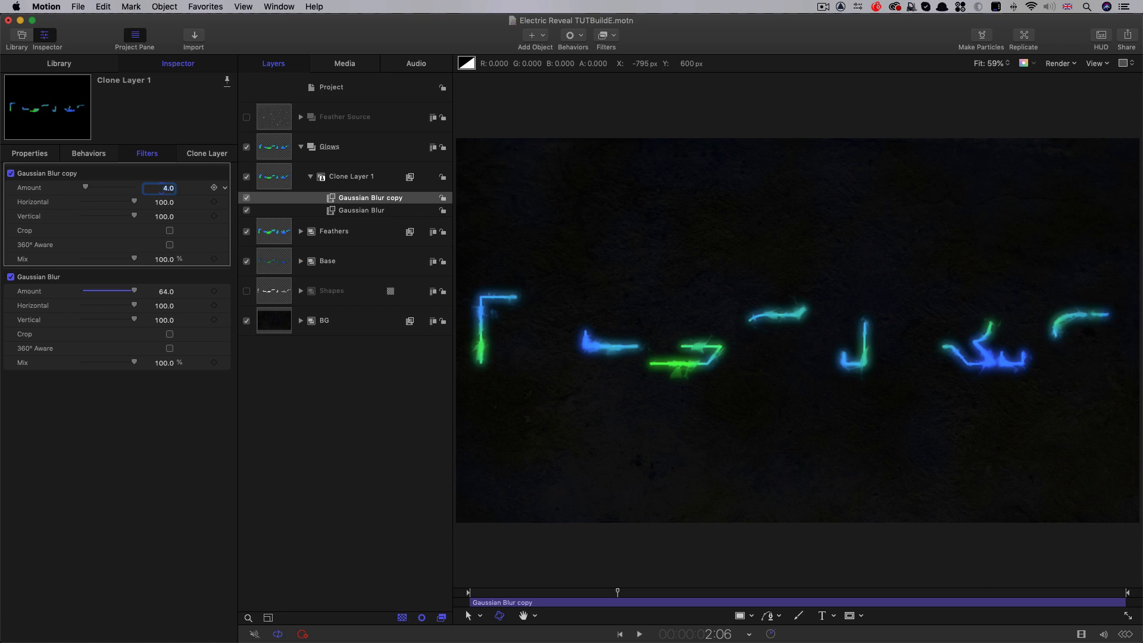
key("Return")
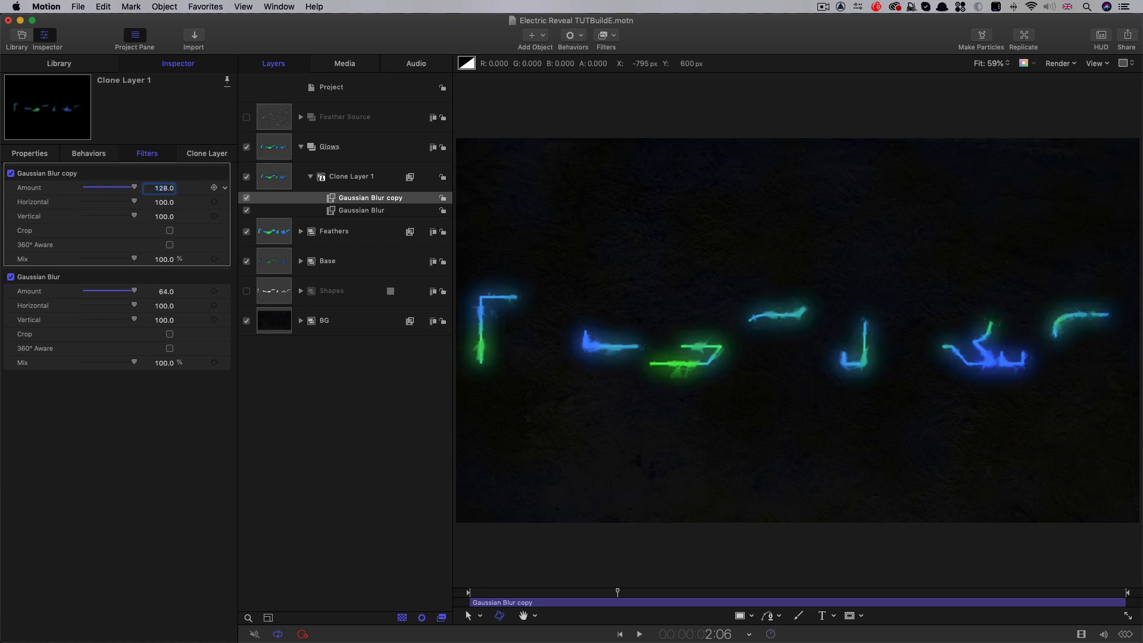
Duplicate Clone Layer 1 together with its two blur filters inside the Glows group
left_click(276, 177)
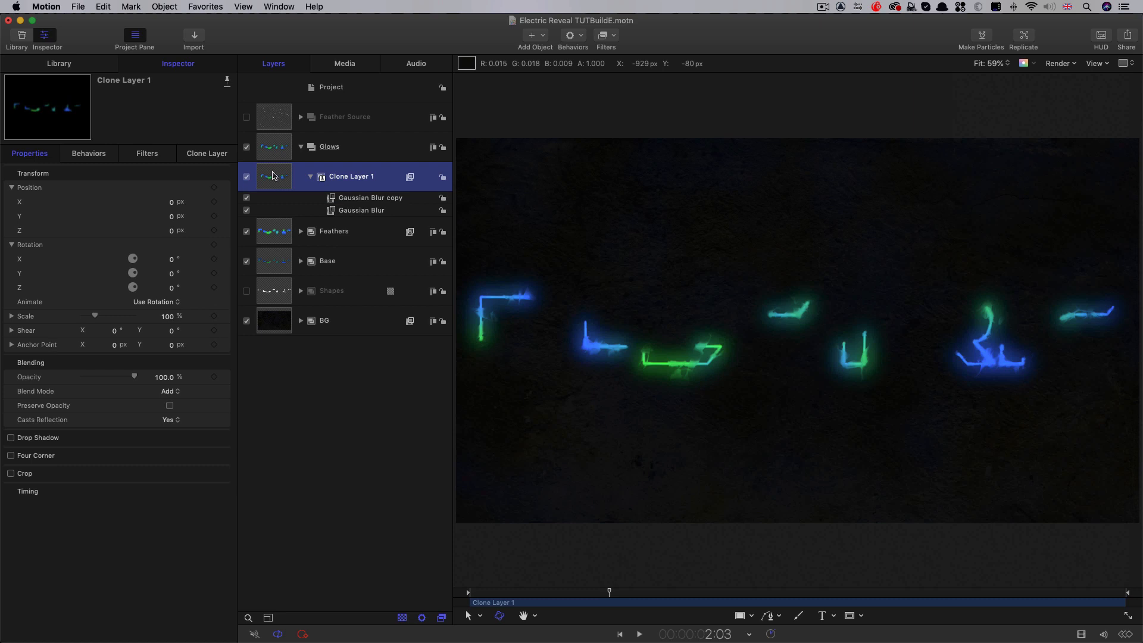
right_click(273, 174)
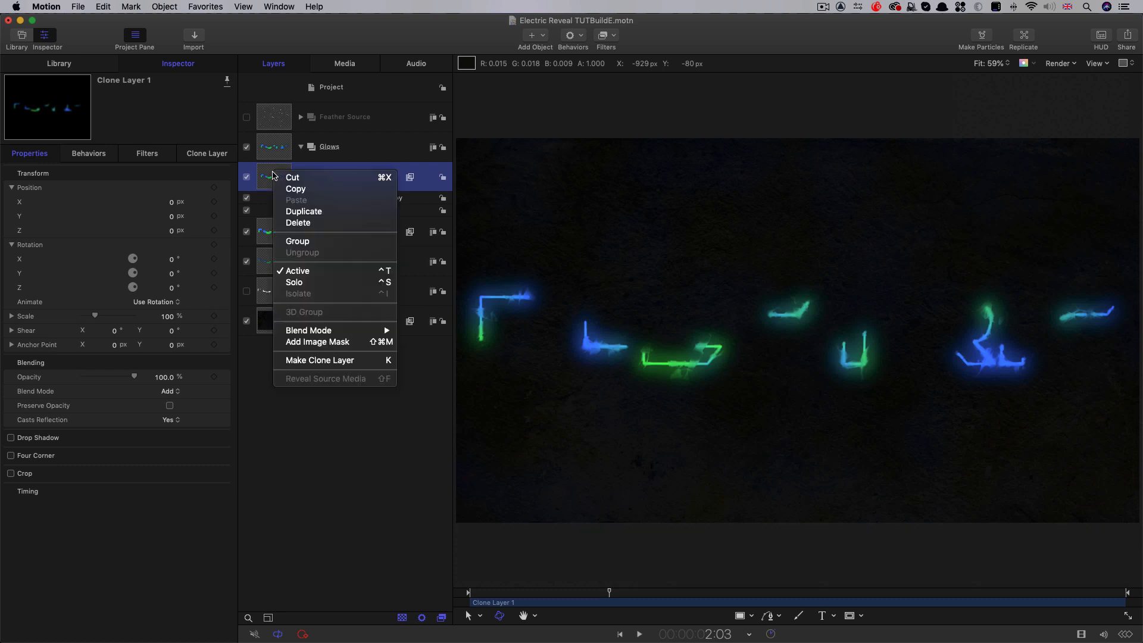
left_click(300, 212)
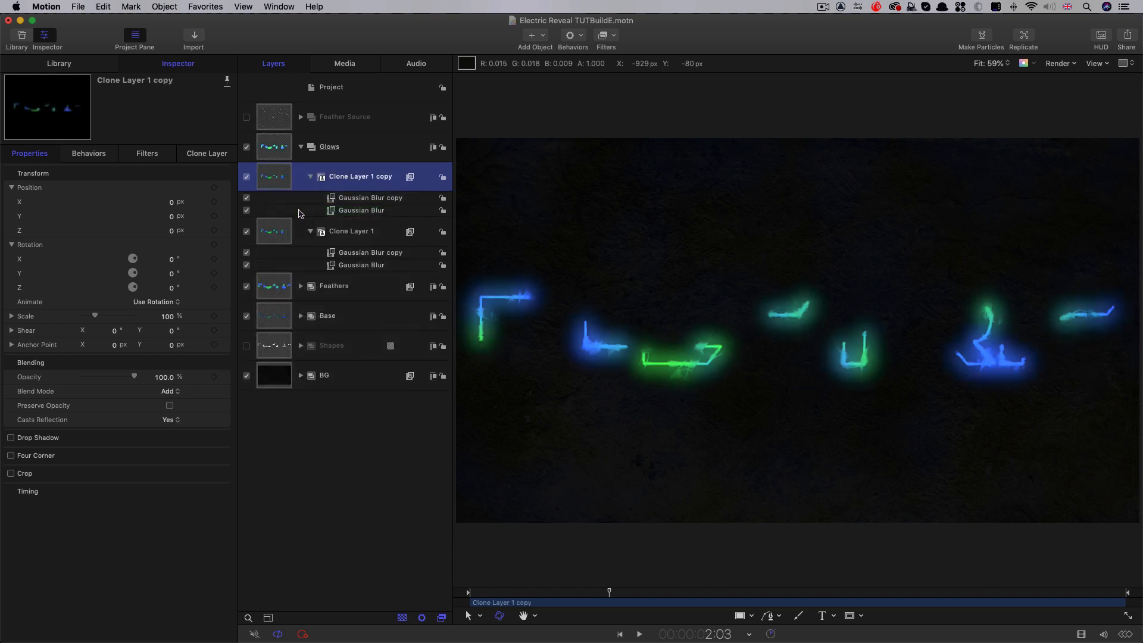
On Clone Layer 1 copy, set the Gaussian Blur Amount to 256 and the Gaussian Blur copy Amount to 512
left_click(148, 153)
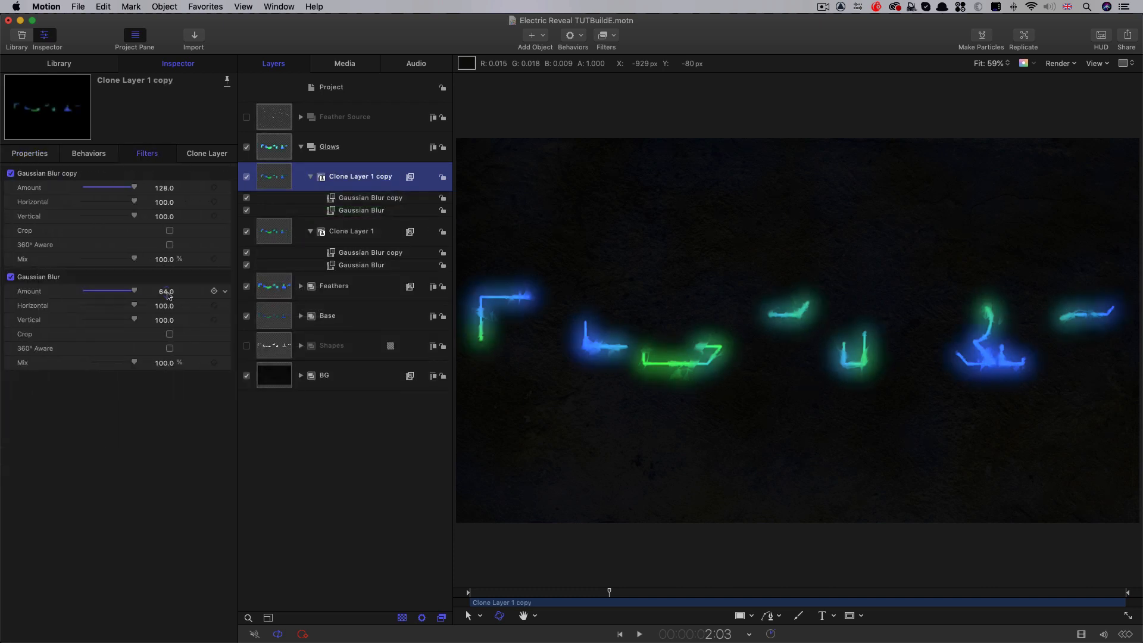
double_click(167, 291)
type("25")
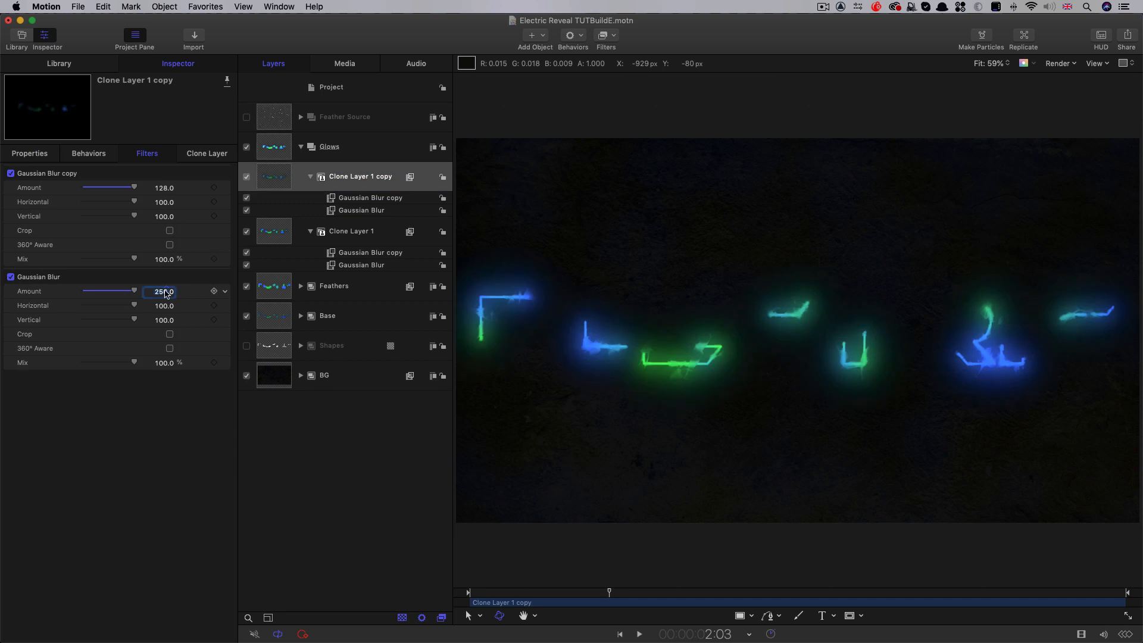
double_click(164, 187)
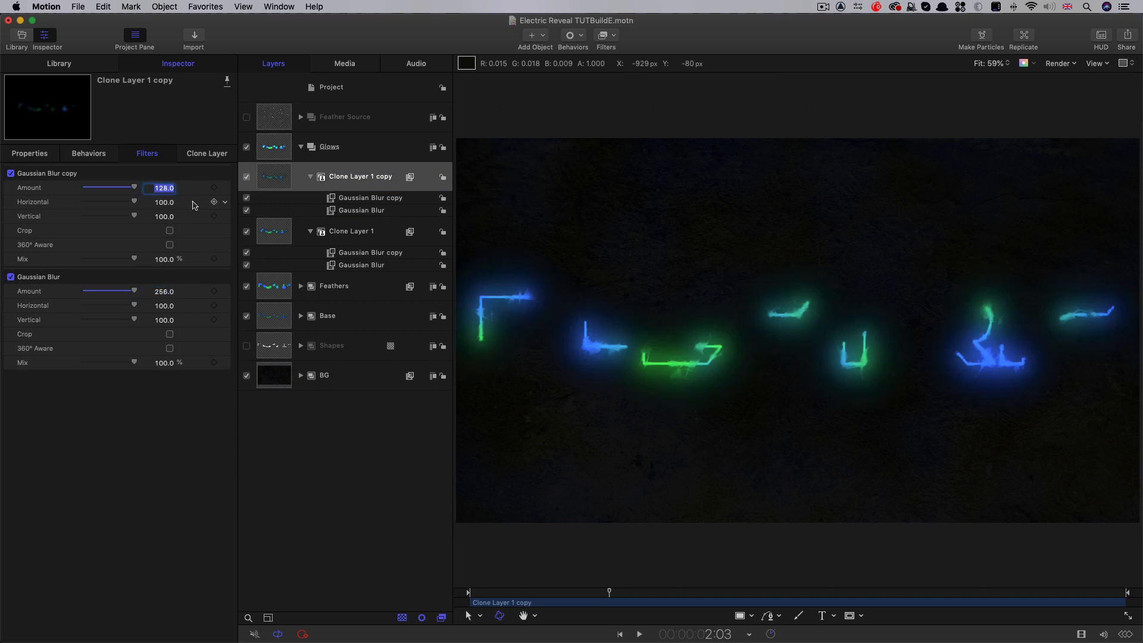
type("512")
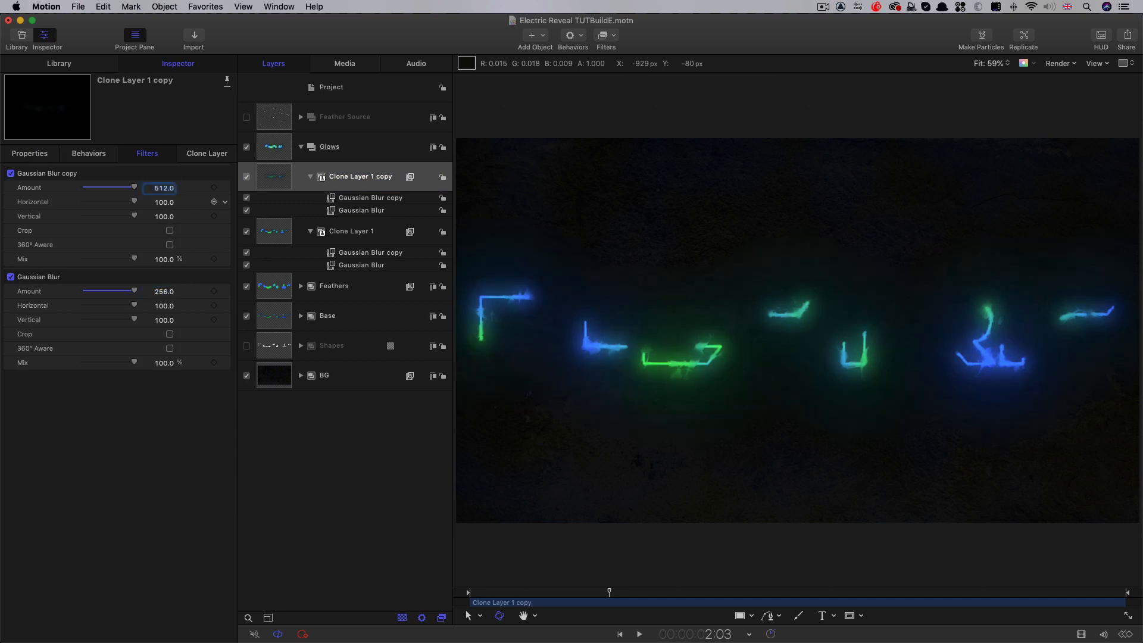
left_click(247, 179)
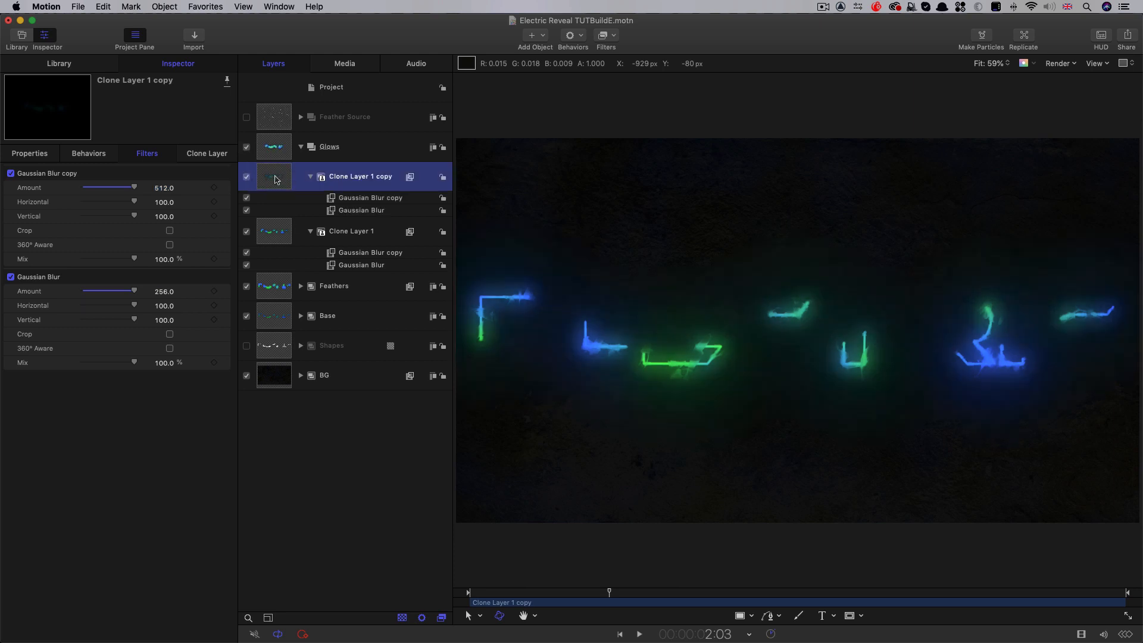
left_click(31, 154)
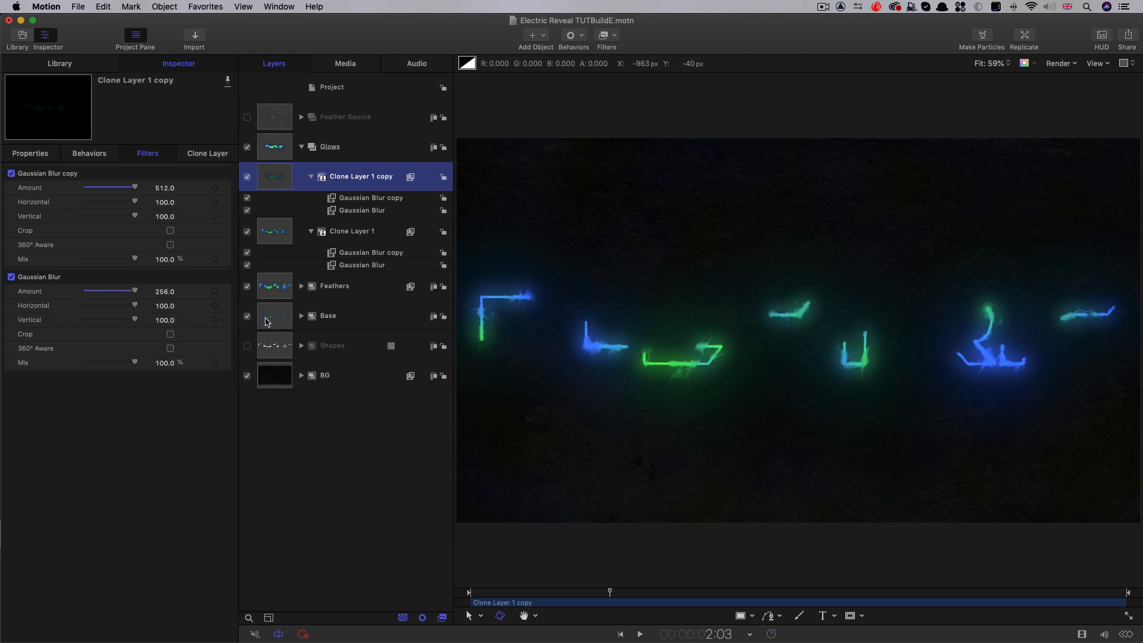
Add a Hue/Saturation filter to the Base group and set its Saturation to -0.65
left_click(267, 322)
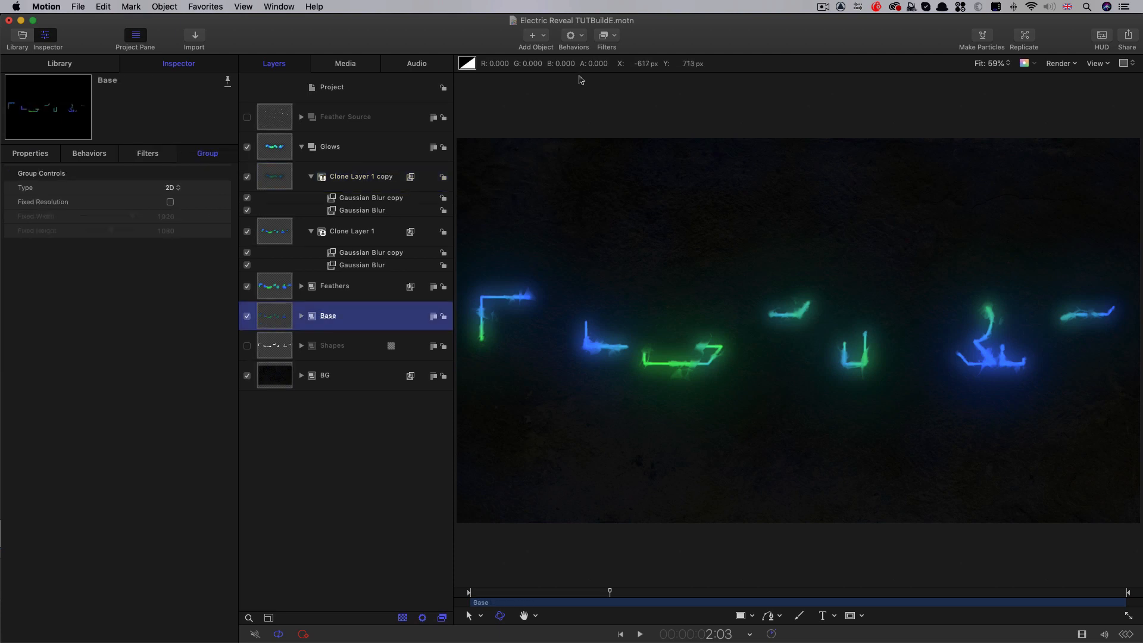
left_click(616, 37)
mouse_move(617, 85)
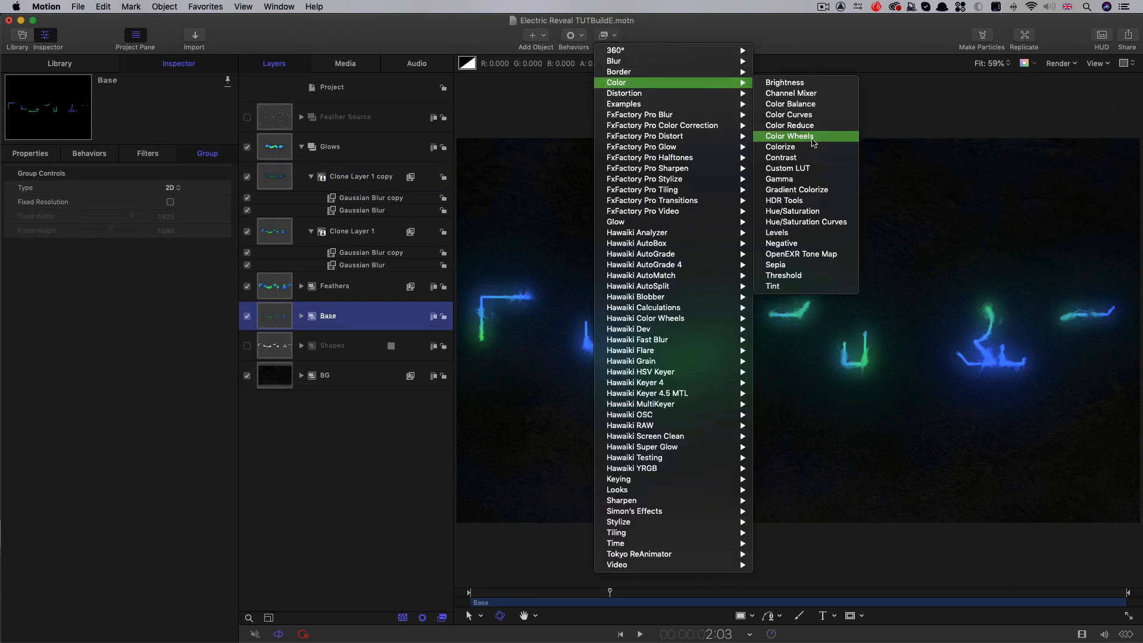
left_click(808, 212)
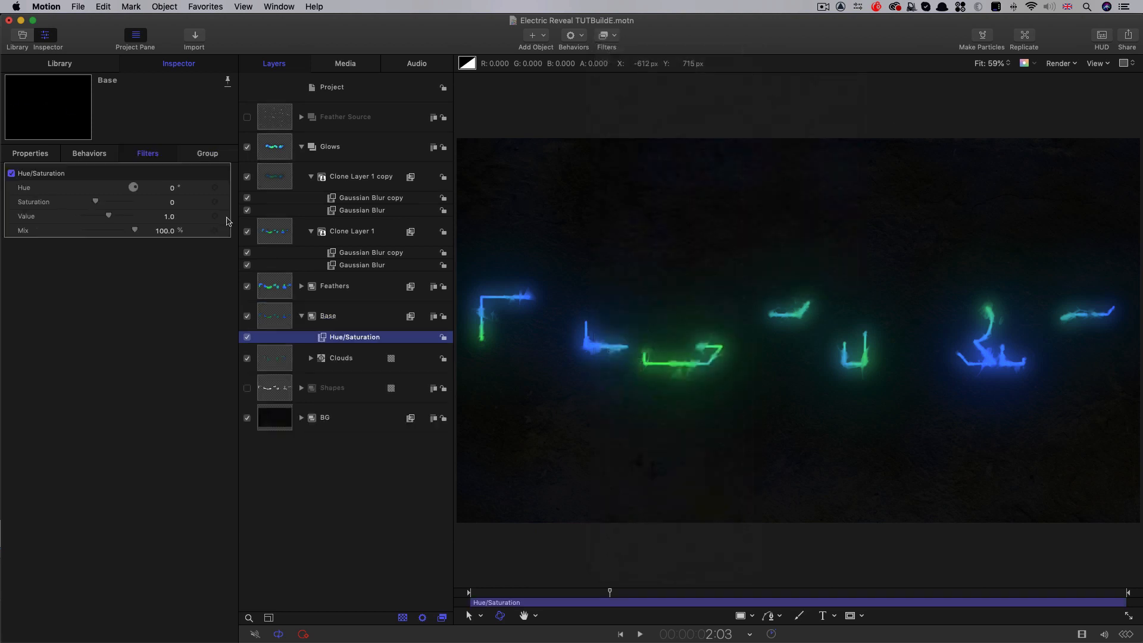
left_click(172, 204)
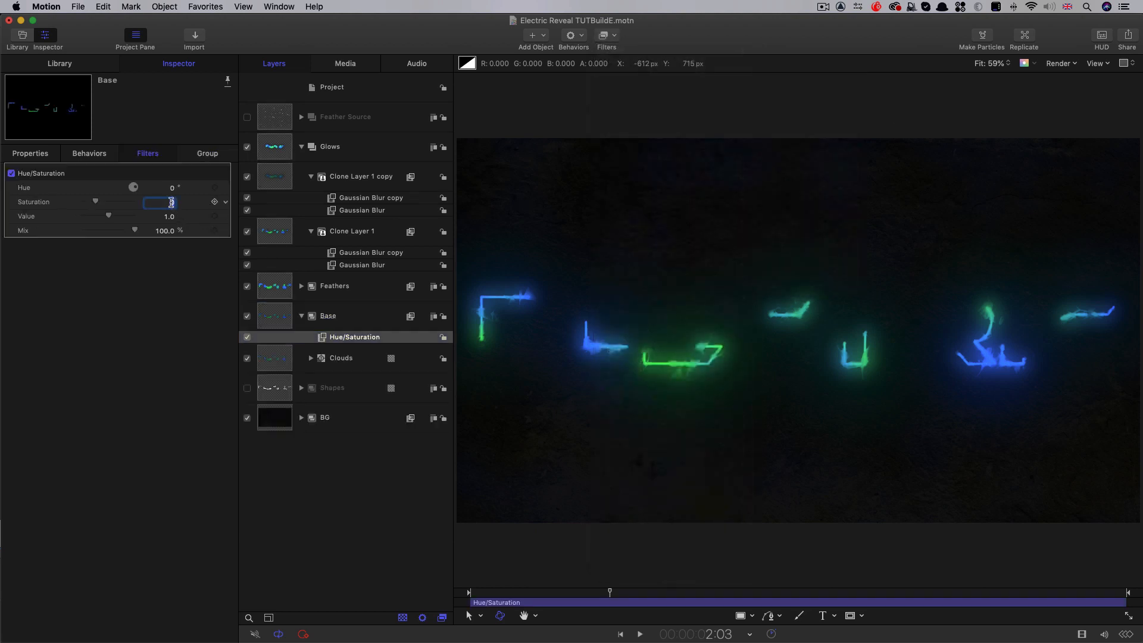
key("Return")
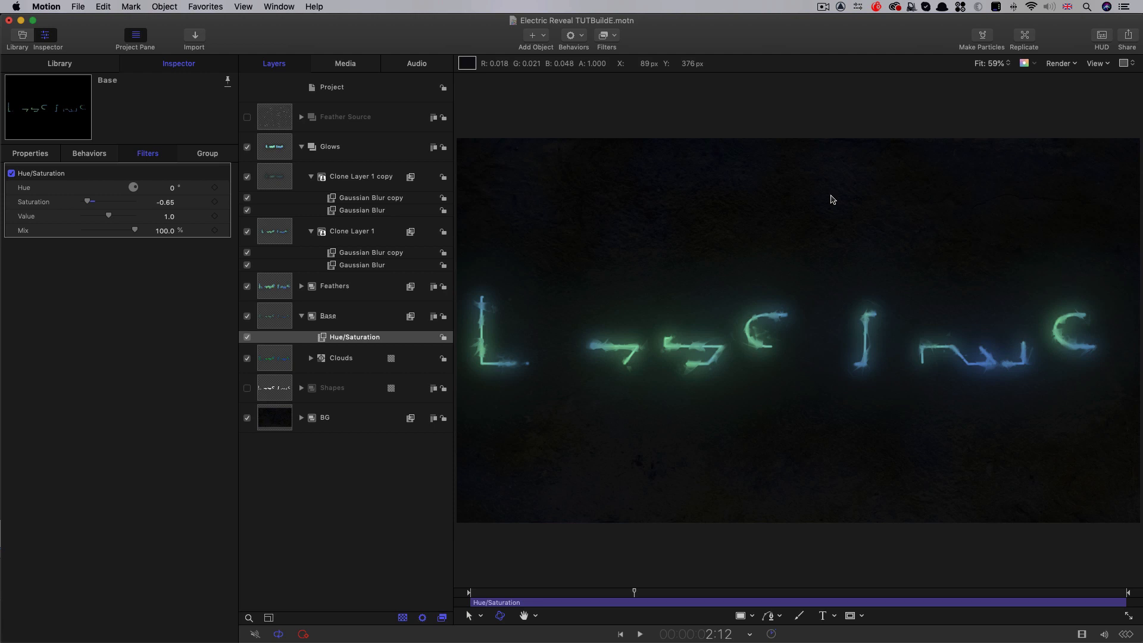
Collapse the Glows and Base groups and add a light to the project
left_click(302, 147)
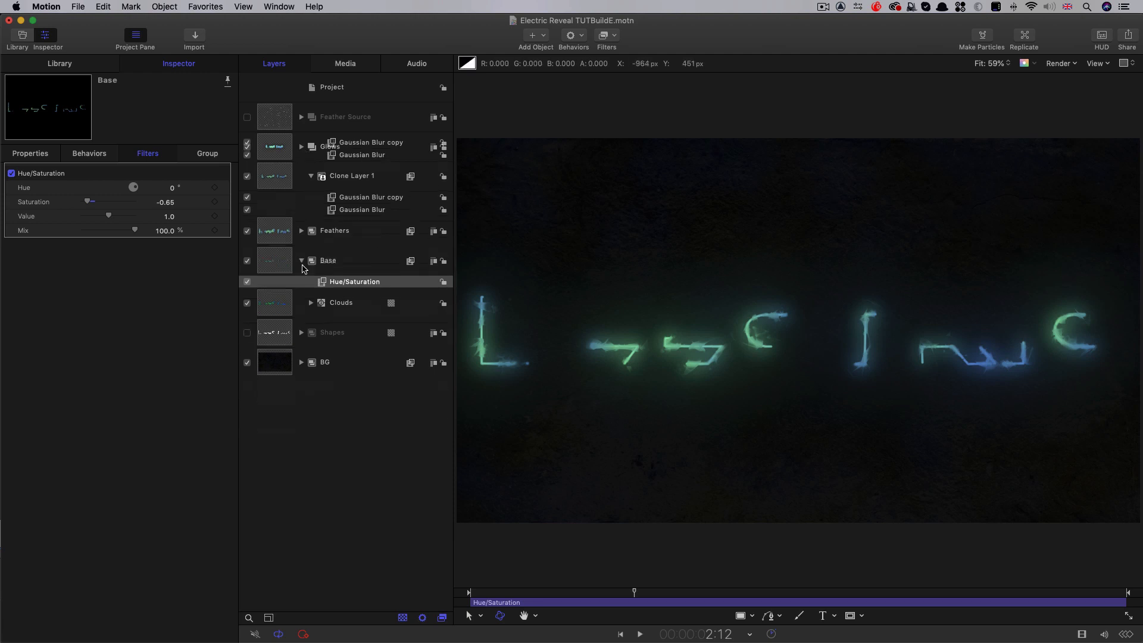
left_click(302, 207)
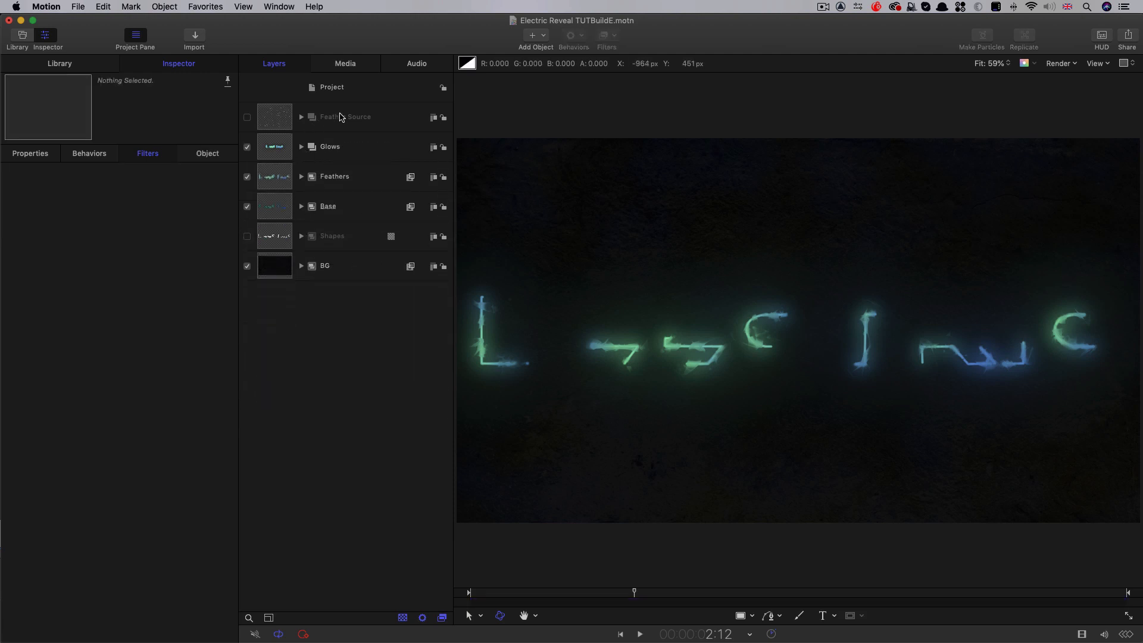
left_click(543, 35)
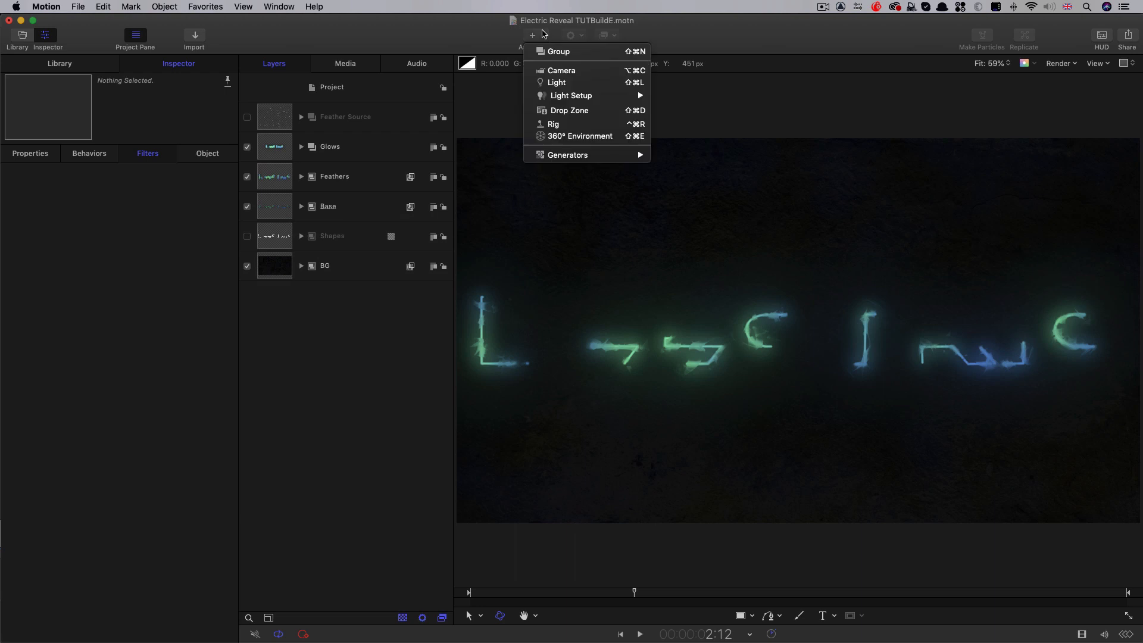
left_click(559, 82)
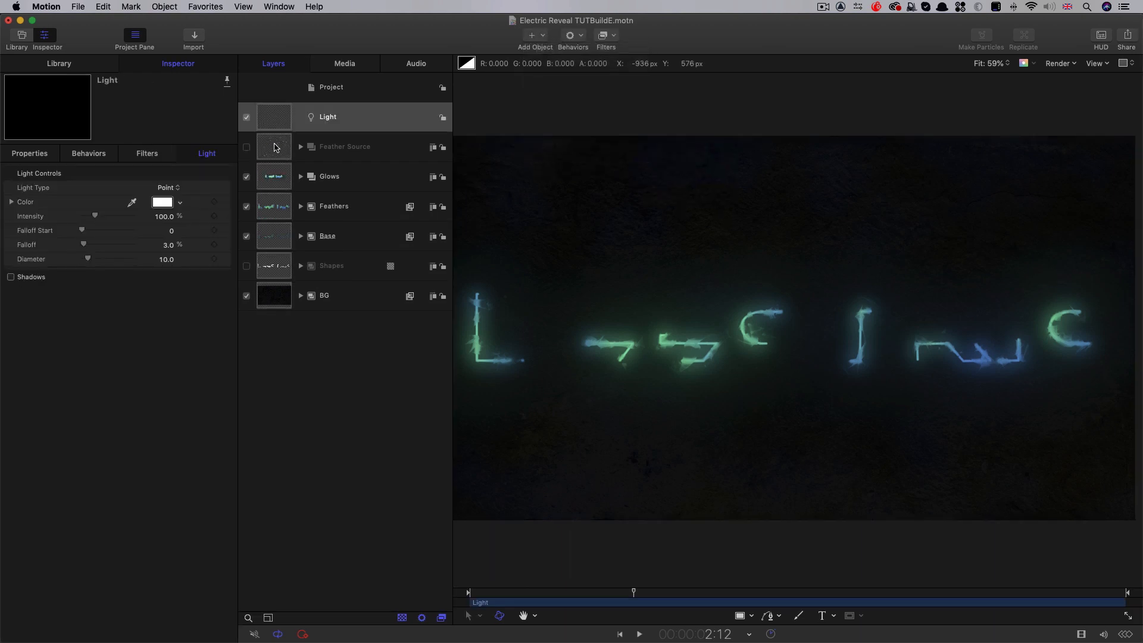
Change the Glows, Feathers, Base, Shapes and BG groups from 2D to 3D together
left_click(276, 148)
left_click(276, 301, "shift")
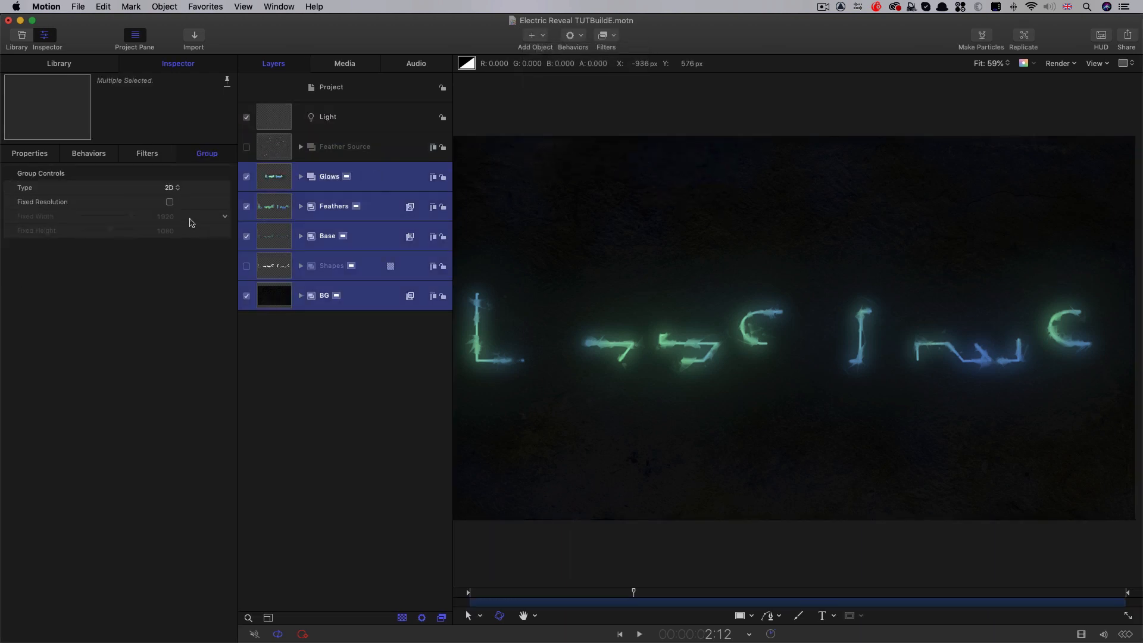
left_click(171, 187)
left_click(169, 198)
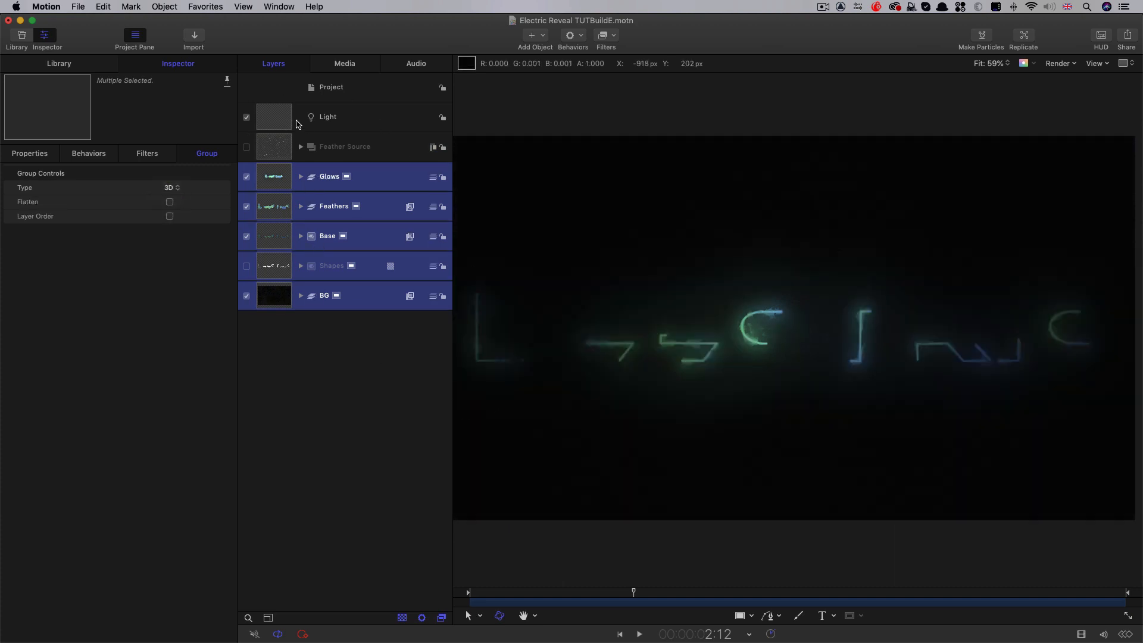
Set the point light's Intensity to 250% and compare the scene with the light switched off and on
mouse_move(637, 595)
left_mouse_down()
mouse_move(583, 597)
mouse_move(647, 601)
left_mouse_up()
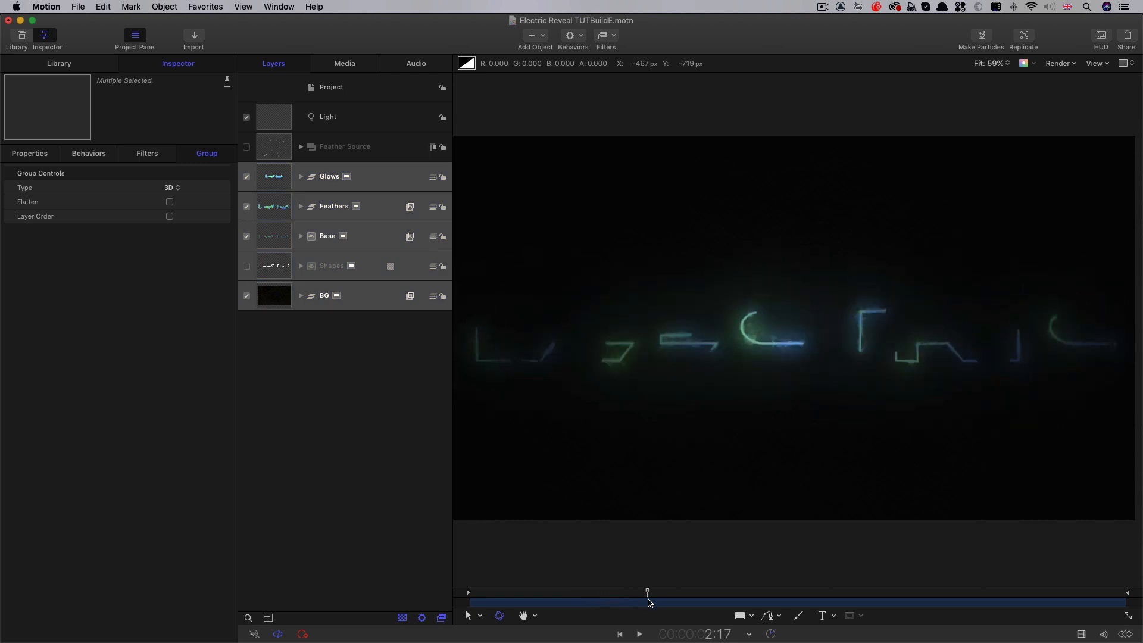
left_click(328, 116)
double_click(165, 216)
type("250")
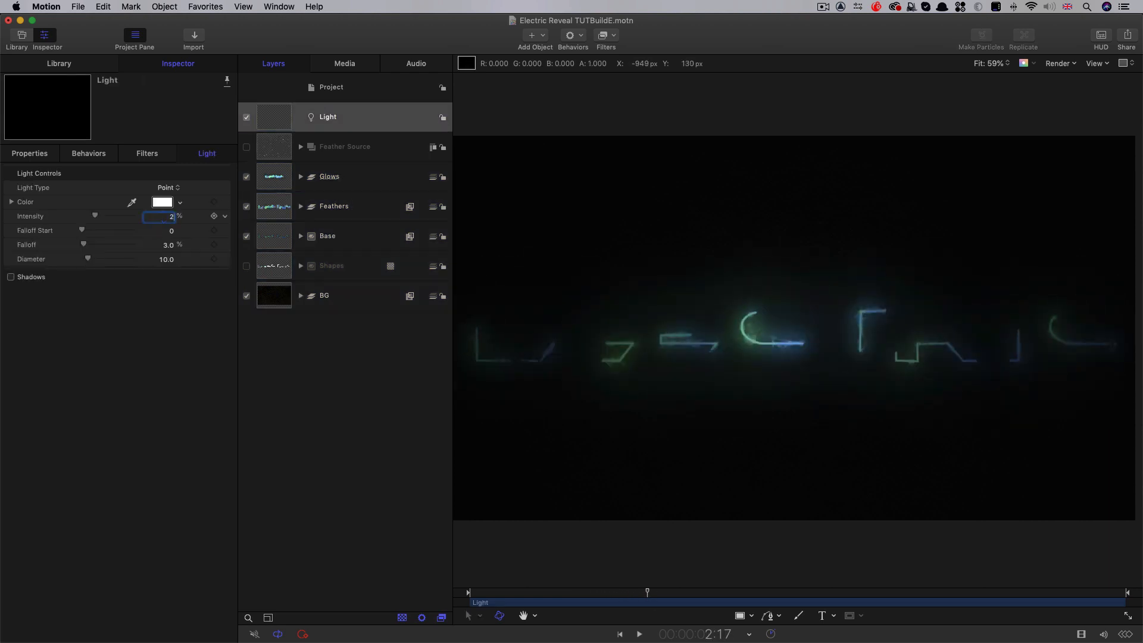
key("Return")
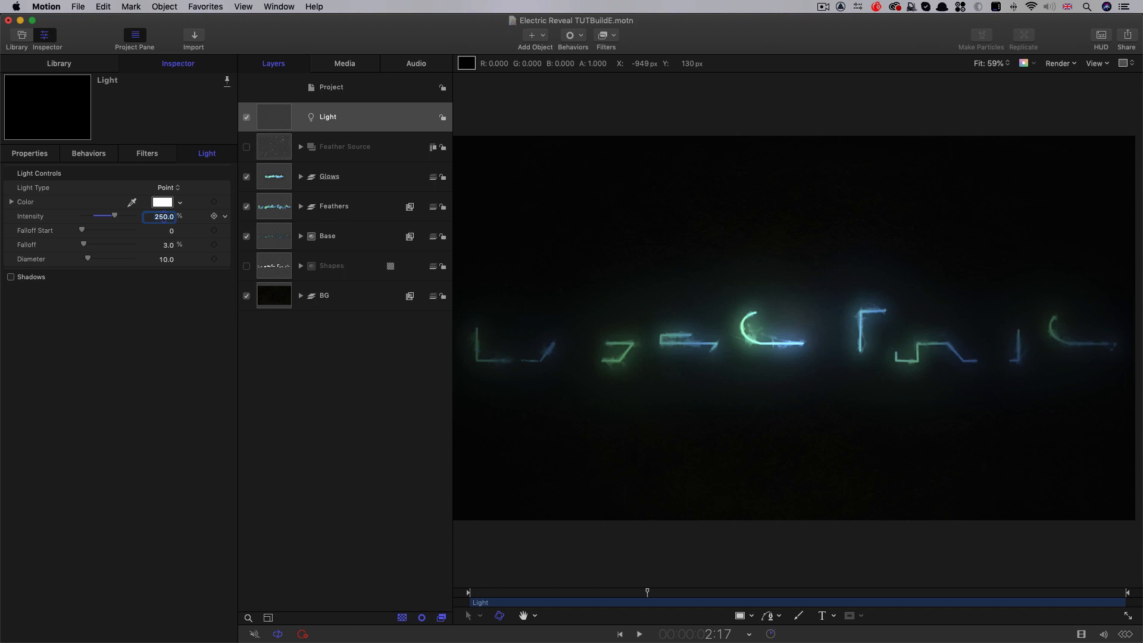
left_click(246, 117)
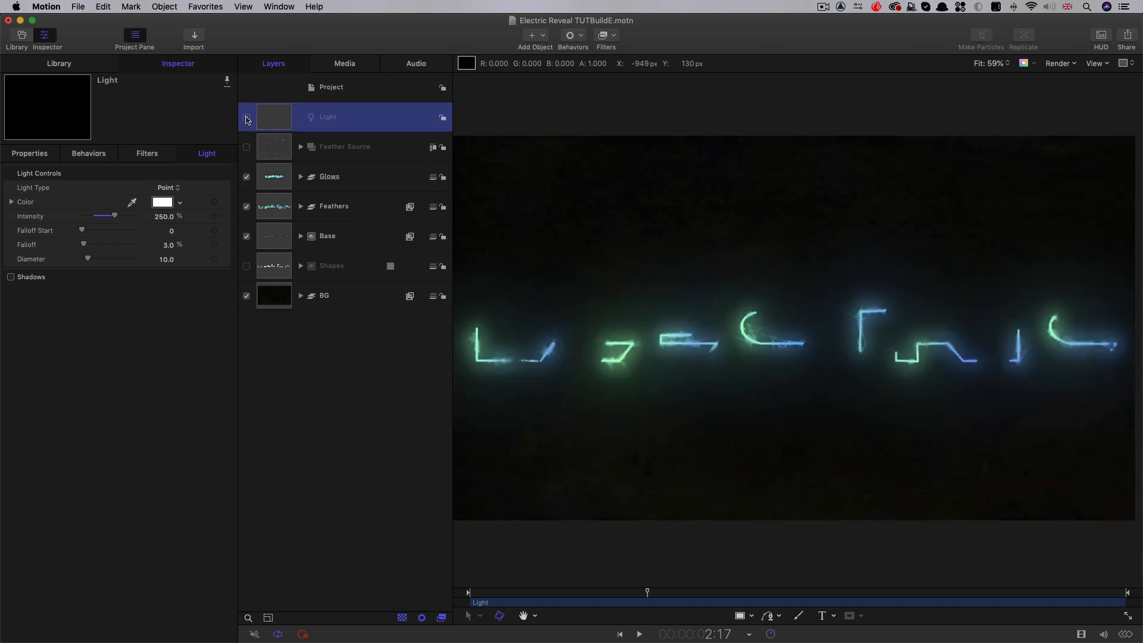
left_click(246, 117)
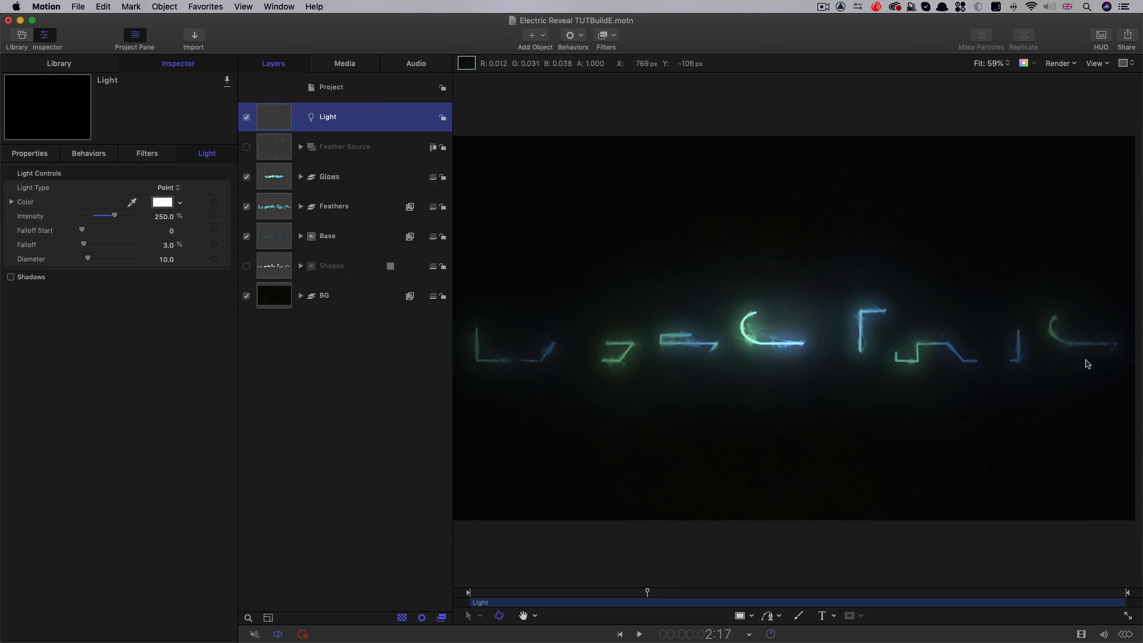
Add a new empty group at the project level above the light
left_click(351, 90)
left_click(164, 7)
left_click(165, 20)
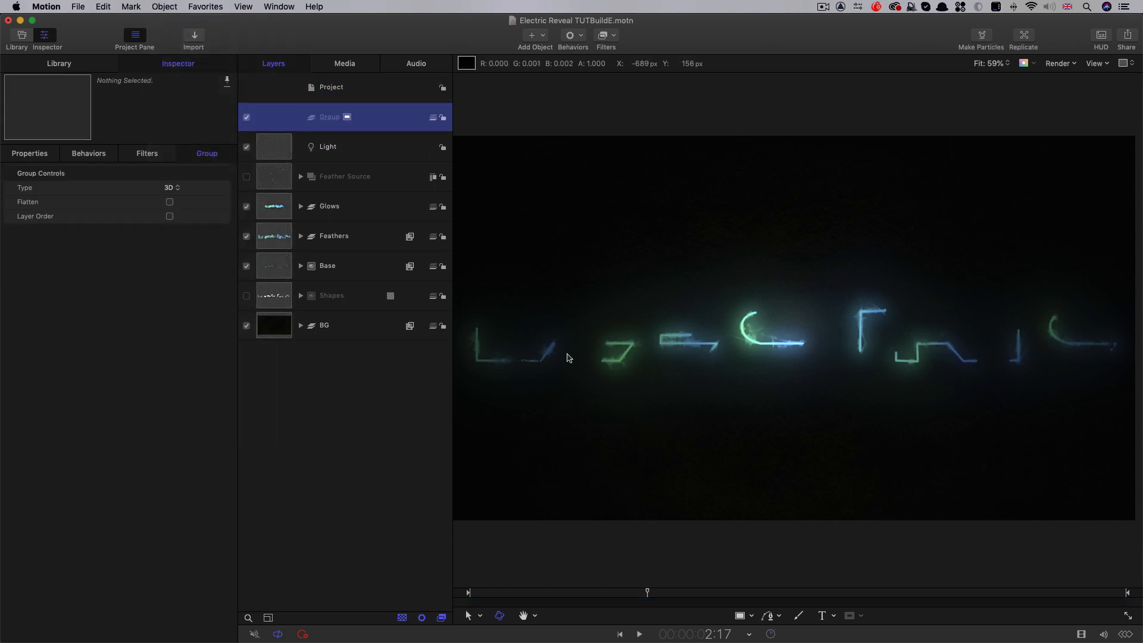
At about 2:12, draw an open Bezier path across the title that traces the visible letter strokes from the first to the final C
left_click(768, 618)
mouse_move(616, 598)
left_mouse_down()
mouse_move(589, 596)
mouse_move(633, 597)
left_mouse_up()
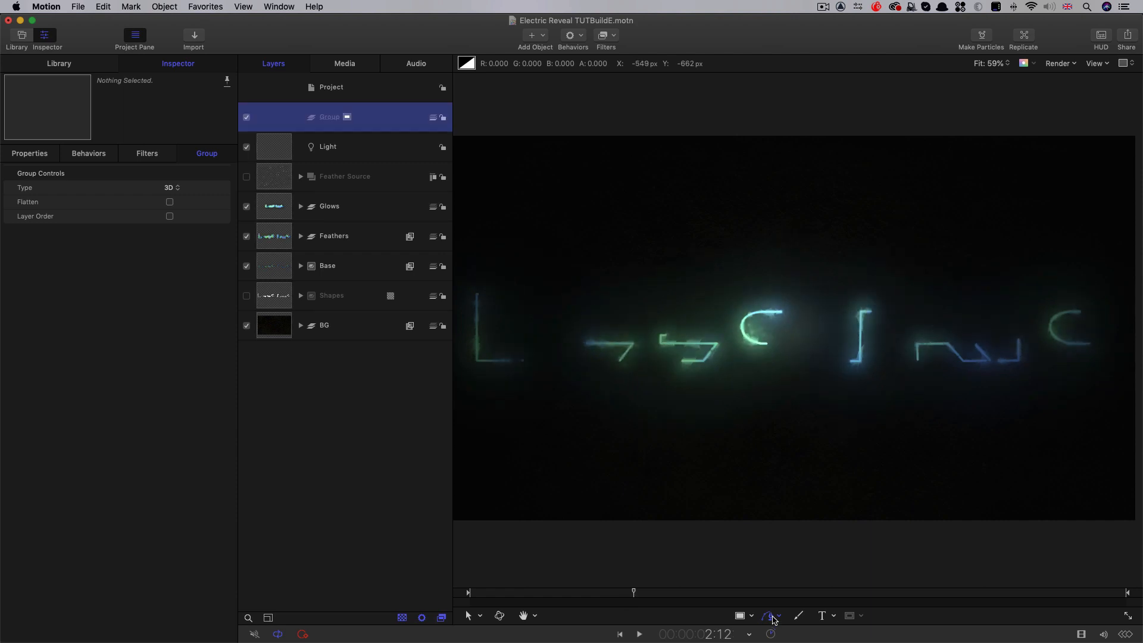
left_click(476, 294)
left_click(476, 360)
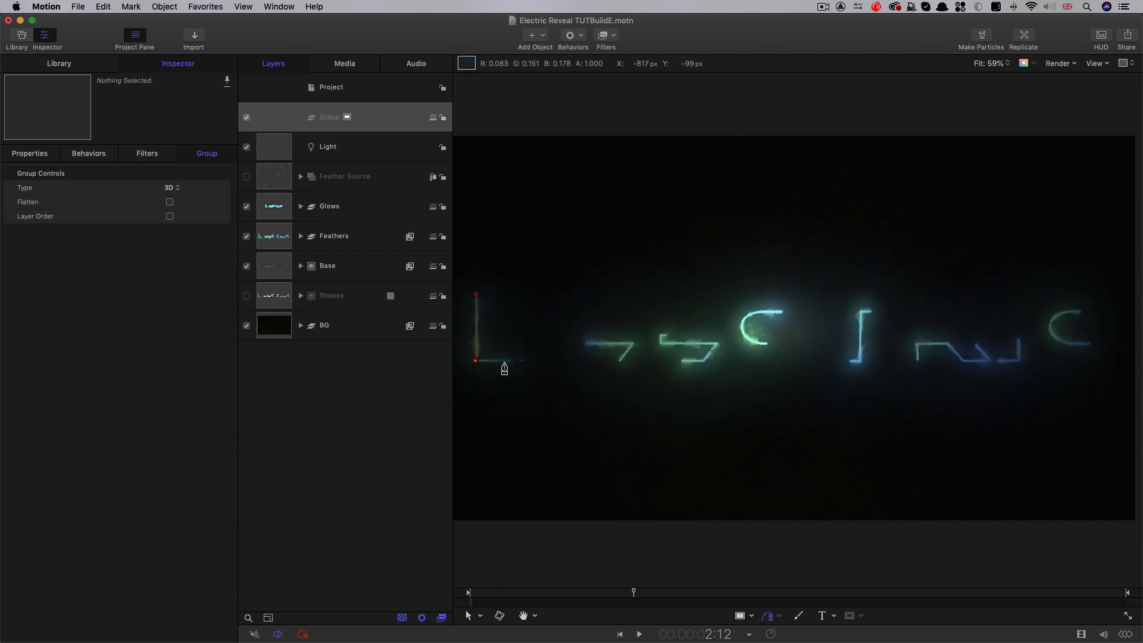
left_click(521, 361)
left_click(587, 343)
left_click(631, 343)
left_click(619, 359)
left_click(661, 344)
left_click(716, 344)
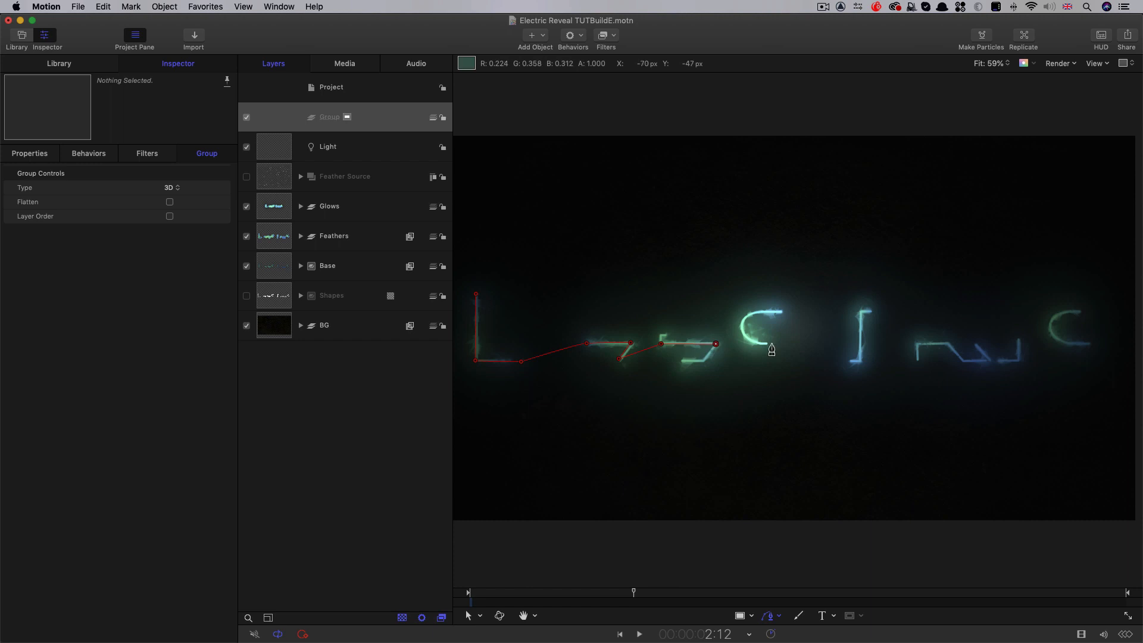
left_click(766, 343)
left_click(781, 310)
left_click(862, 311)
left_click(858, 360)
left_click(918, 360)
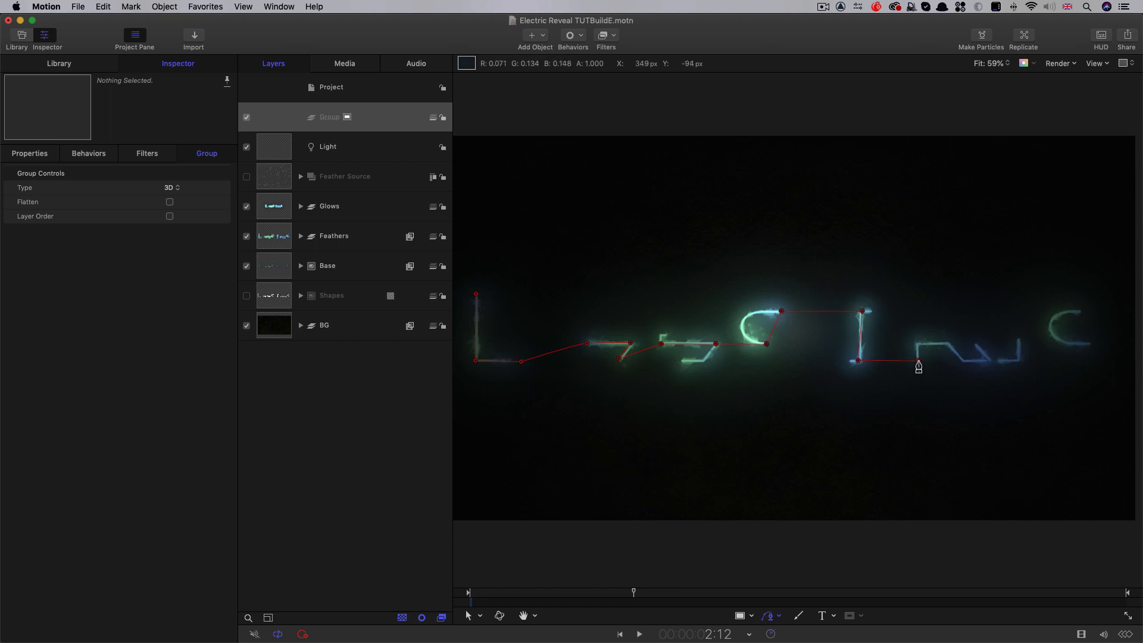
left_click(917, 344)
left_click(946, 344)
left_click(963, 361)
left_click(1017, 362)
left_click(1017, 340)
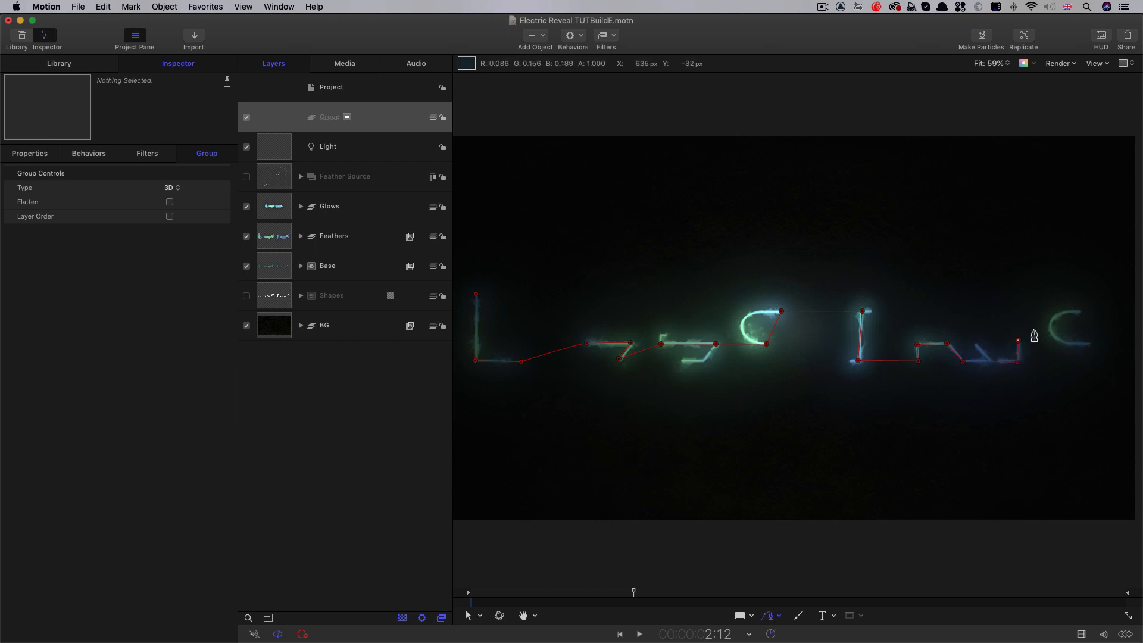
left_click(1079, 312)
key("Return")
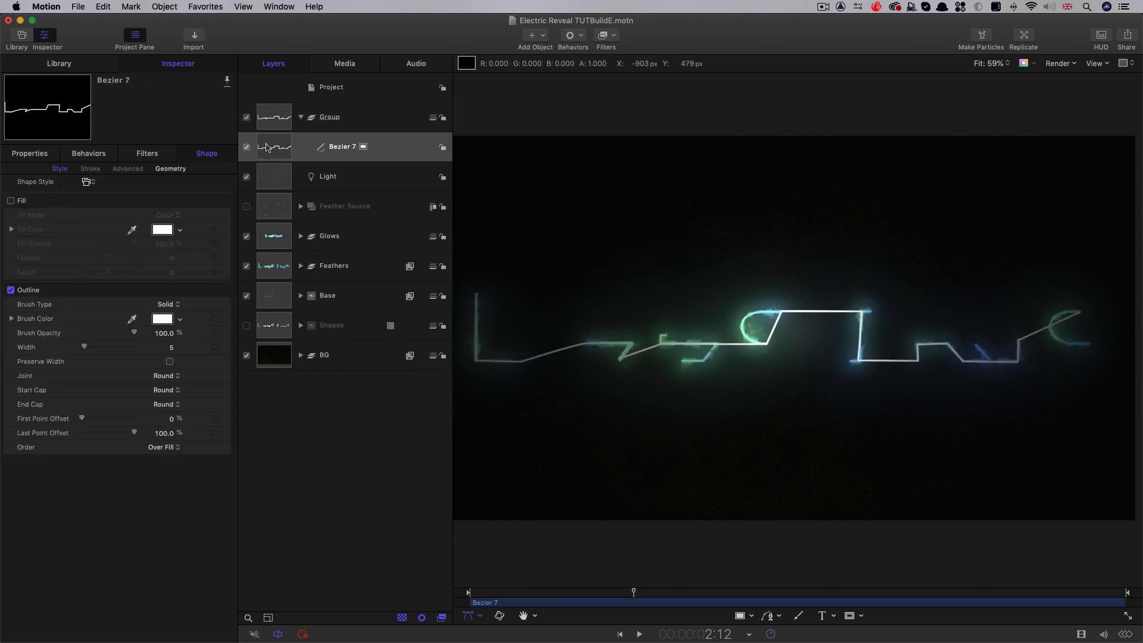
Apply a Motion Path behavior to the light, with Path Shape Geometry and the drawn Bezier path as its shape source
left_click(273, 180)
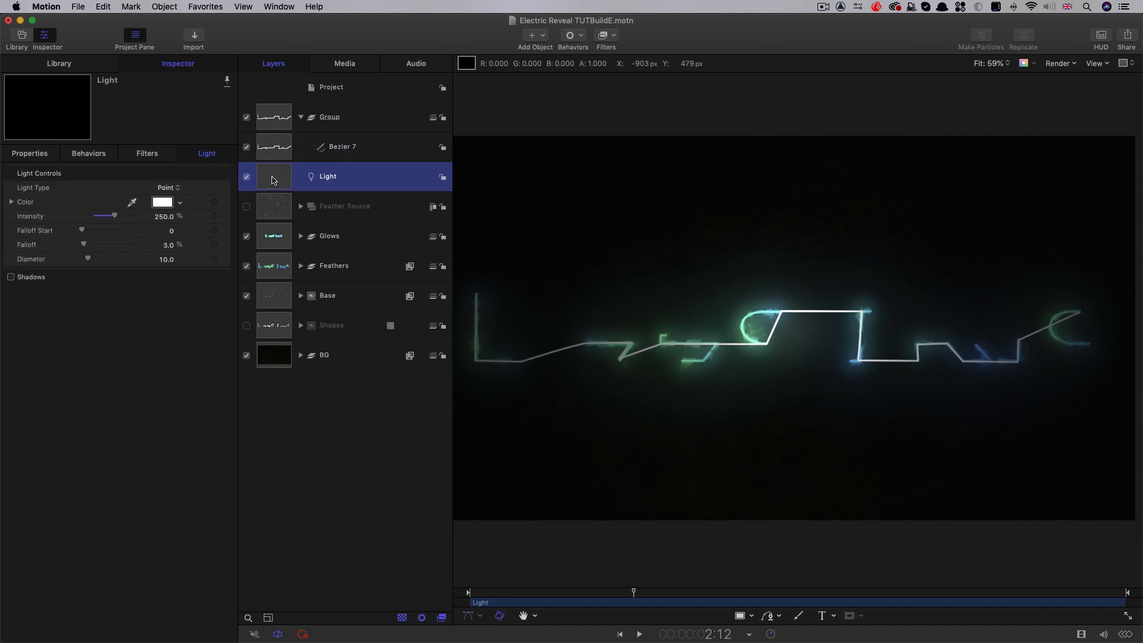
left_click(582, 34)
mouse_move(619, 61)
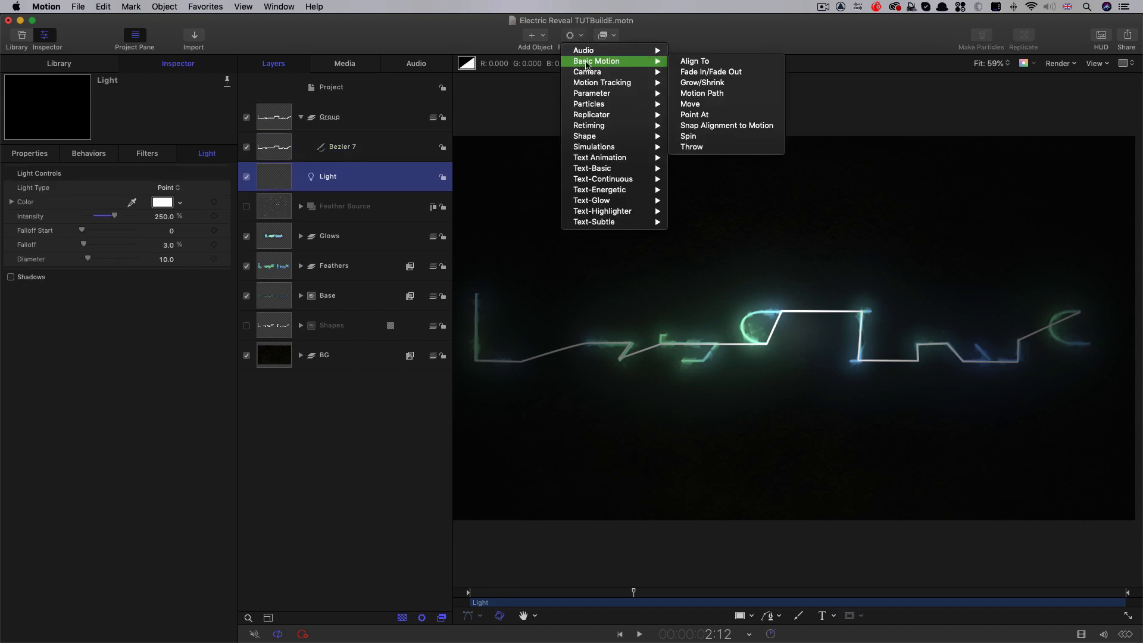
left_click(767, 97)
left_click(148, 189)
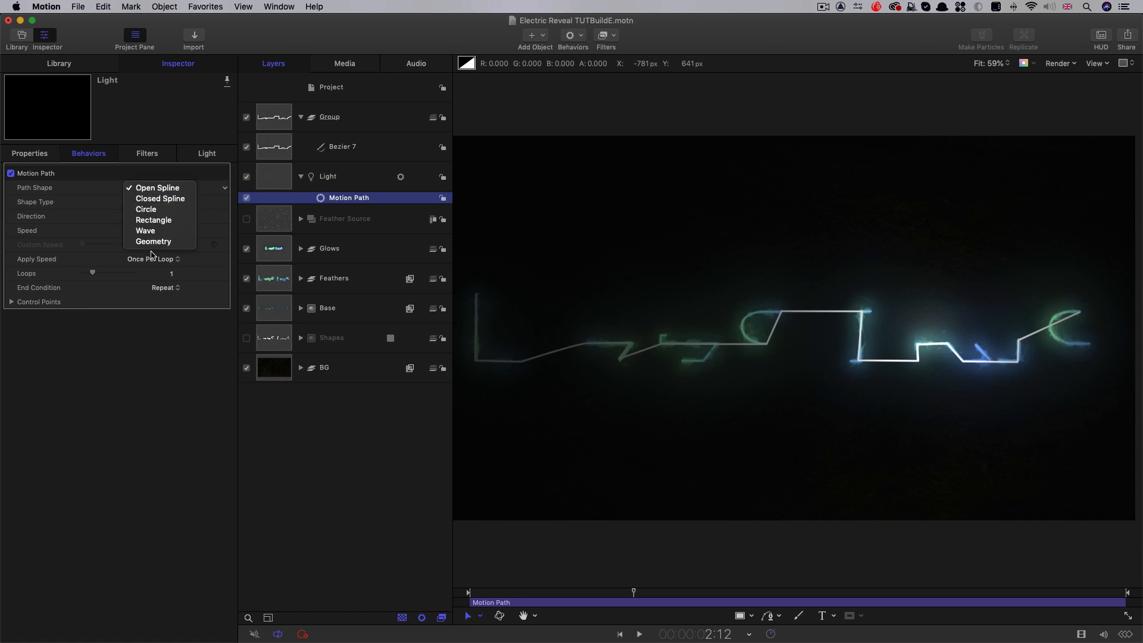
left_click(154, 241)
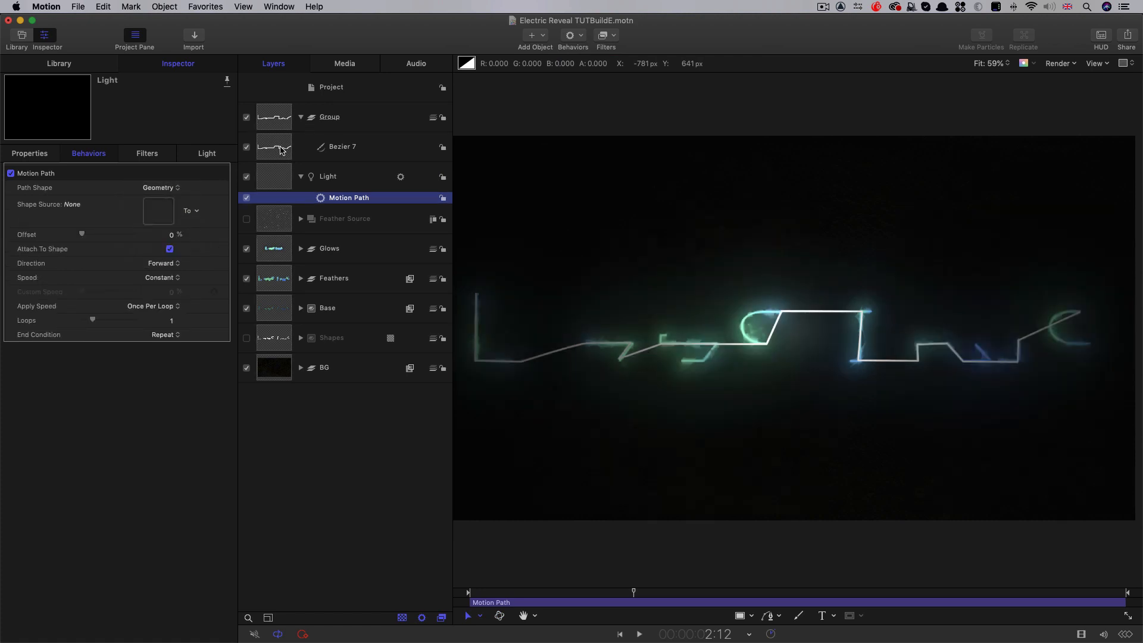
left_click_drag(269, 147, 158, 212)
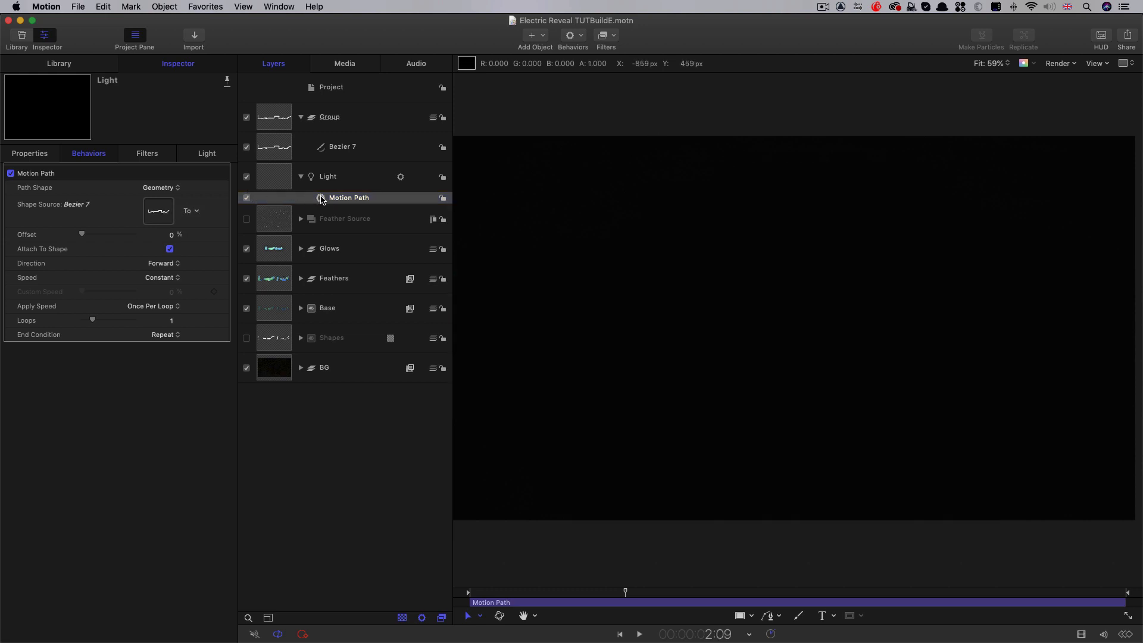
Move the light into the group containing the Bezier path and rename that group Lights
left_click(33, 153)
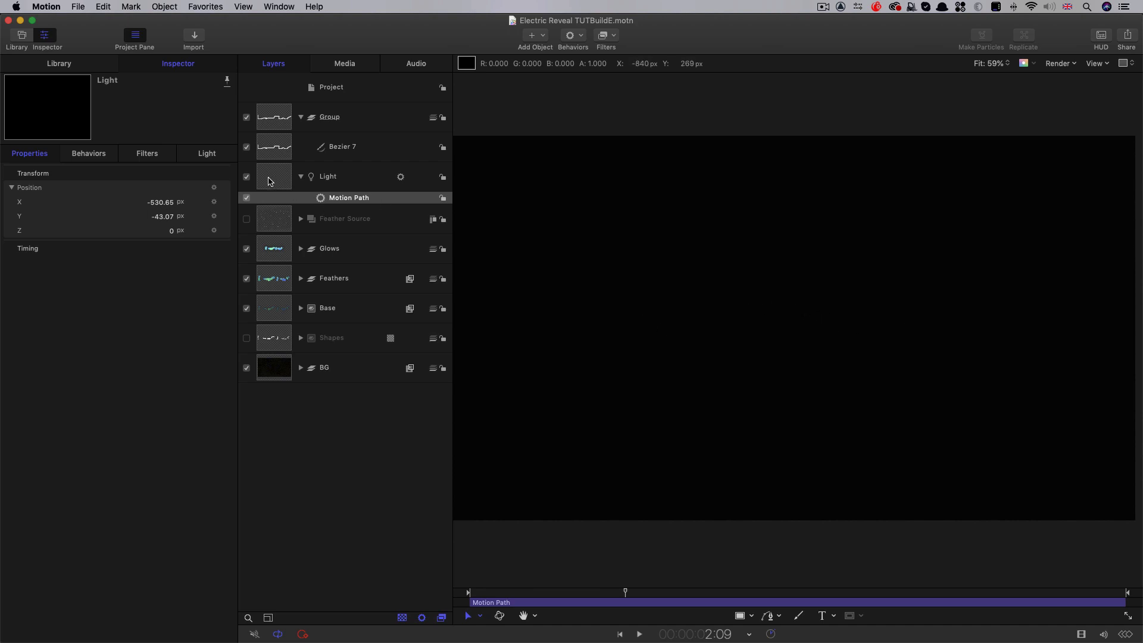
left_click_drag(269, 180, 328, 133)
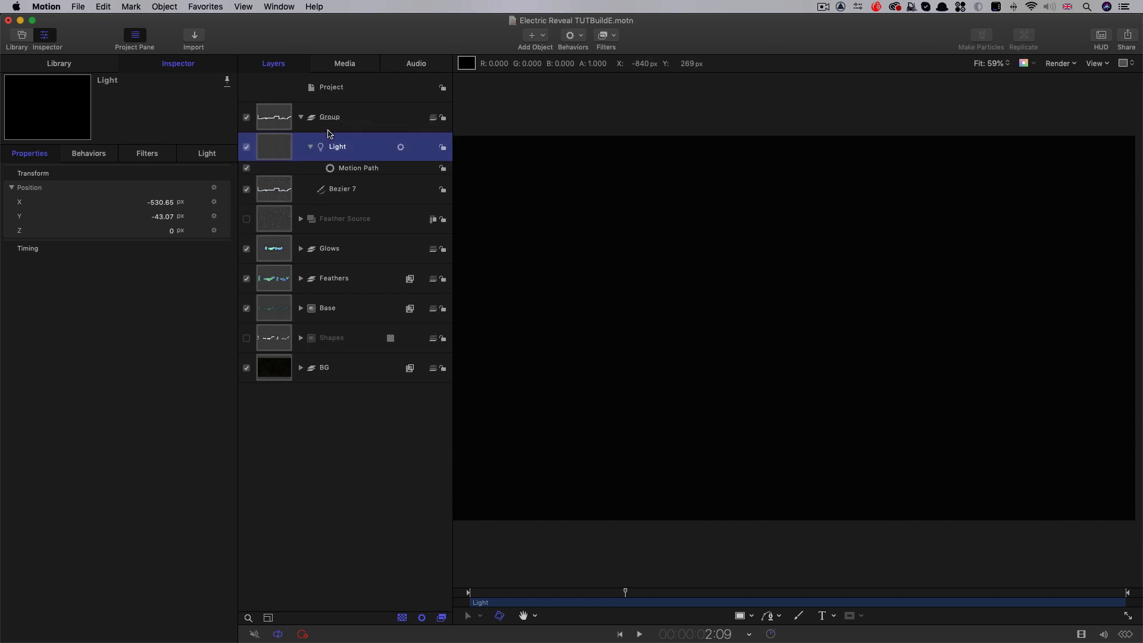
double_click(329, 117)
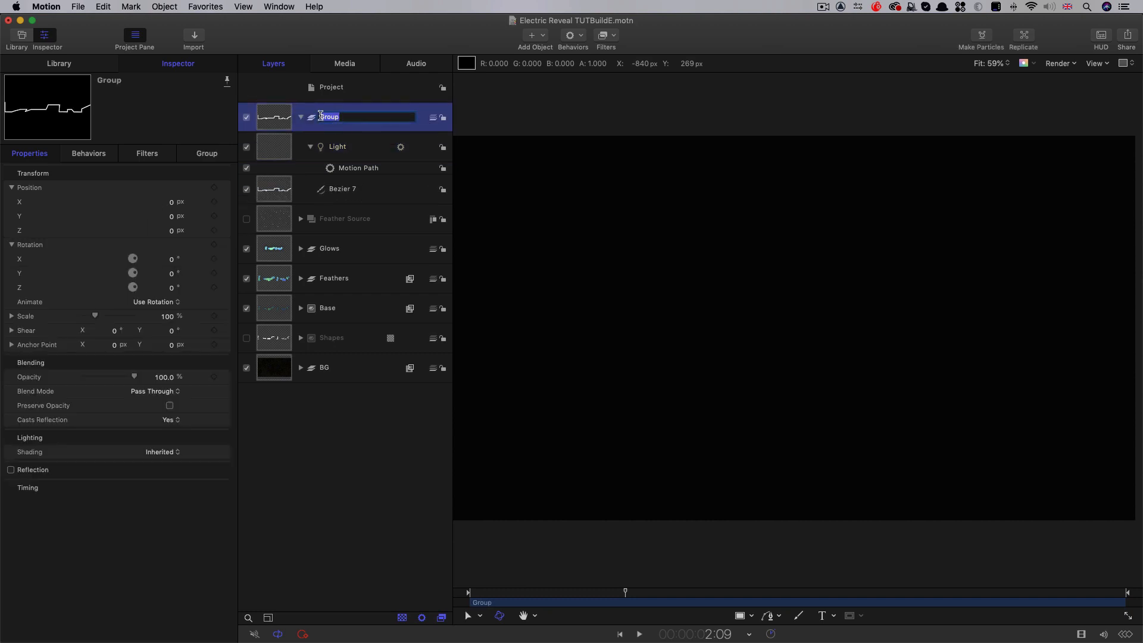
type("Lights")
key("Return")
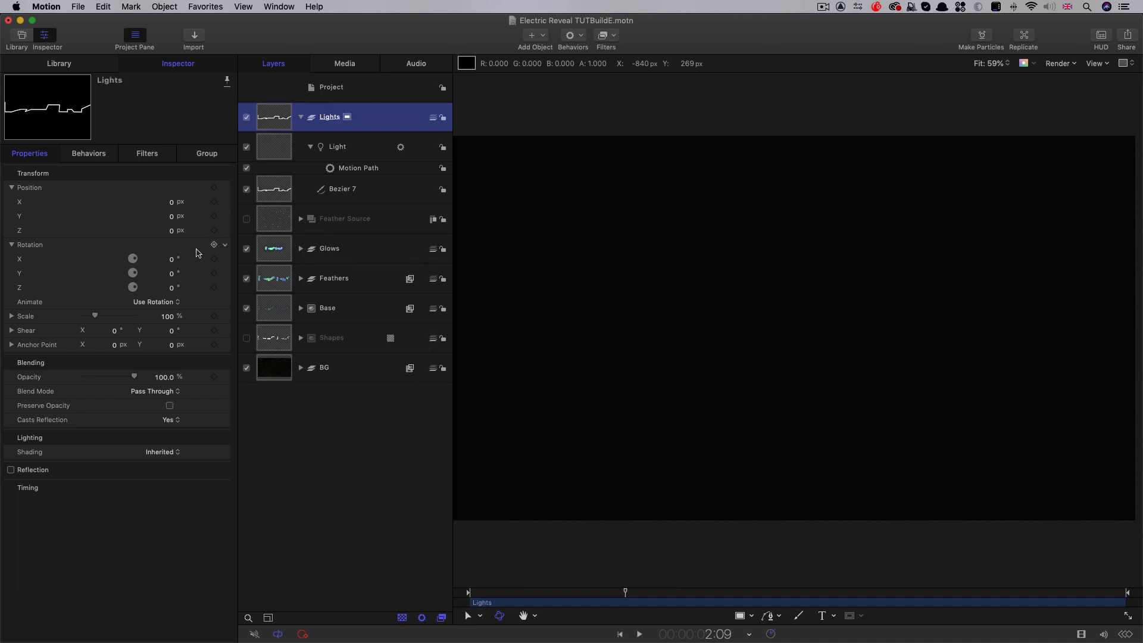
Set the Lights group's Z position to 50 px and check the lighting at 2:12
left_click(171, 231)
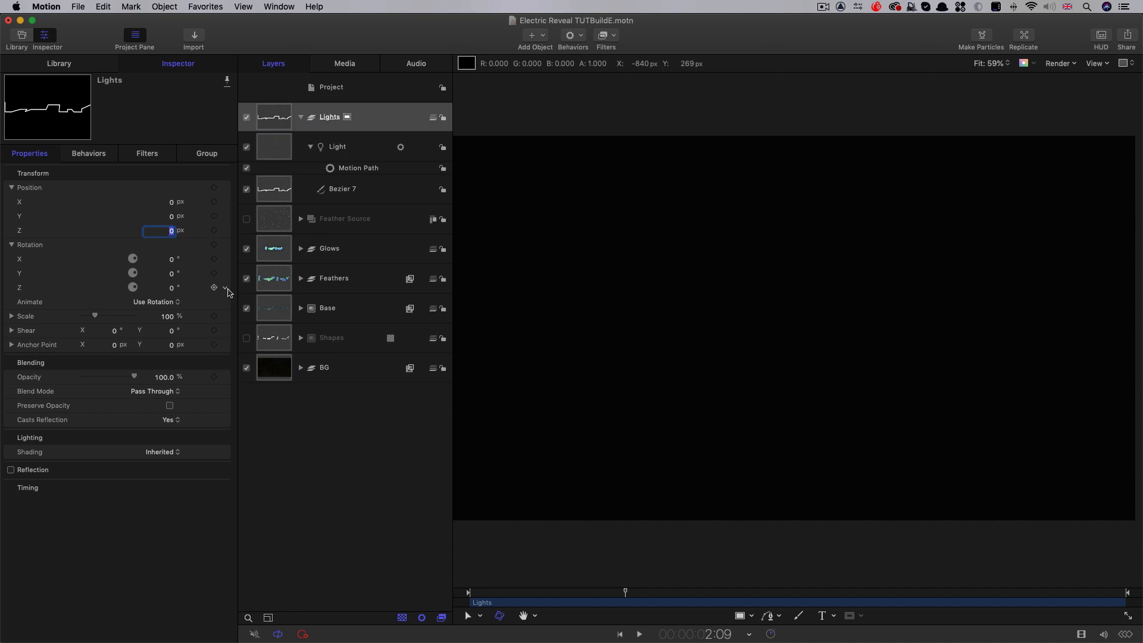
key("Return")
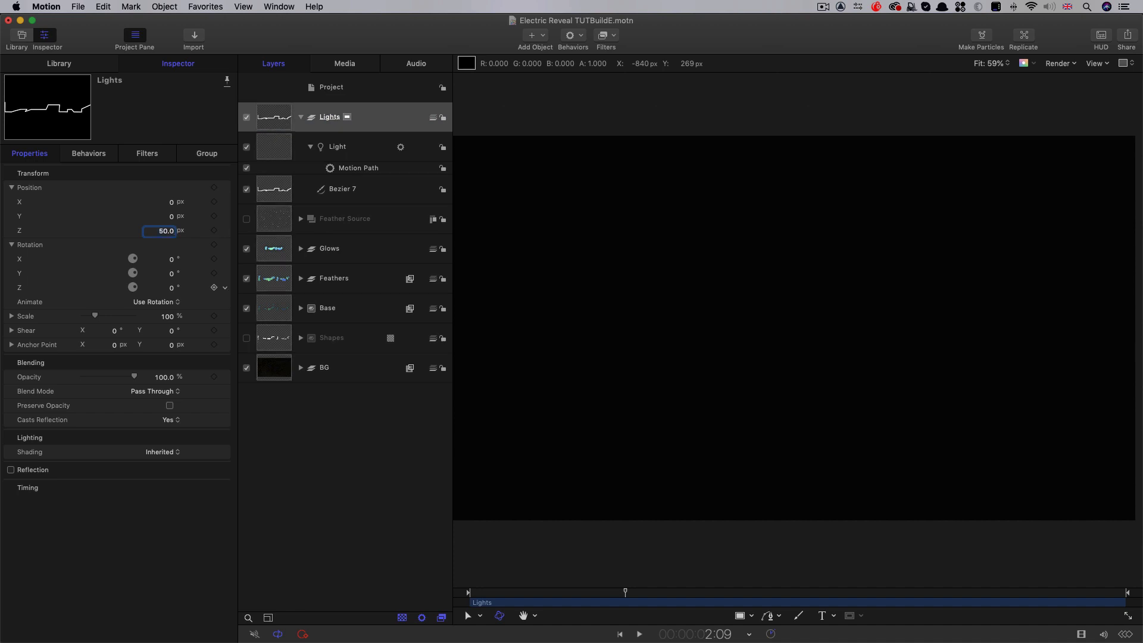
mouse_move(626, 592)
left_mouse_down()
mouse_move(701, 603)
mouse_move(635, 601)
left_mouse_up()
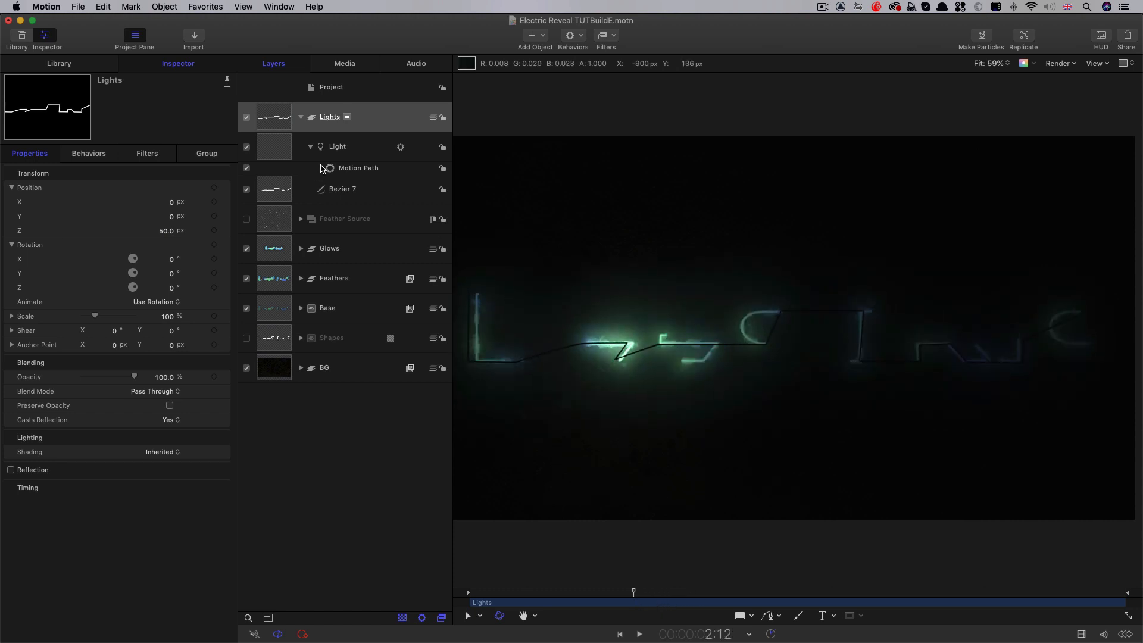
Hide the Bezier path in the Lights group and rename it Path A
left_click(247, 189)
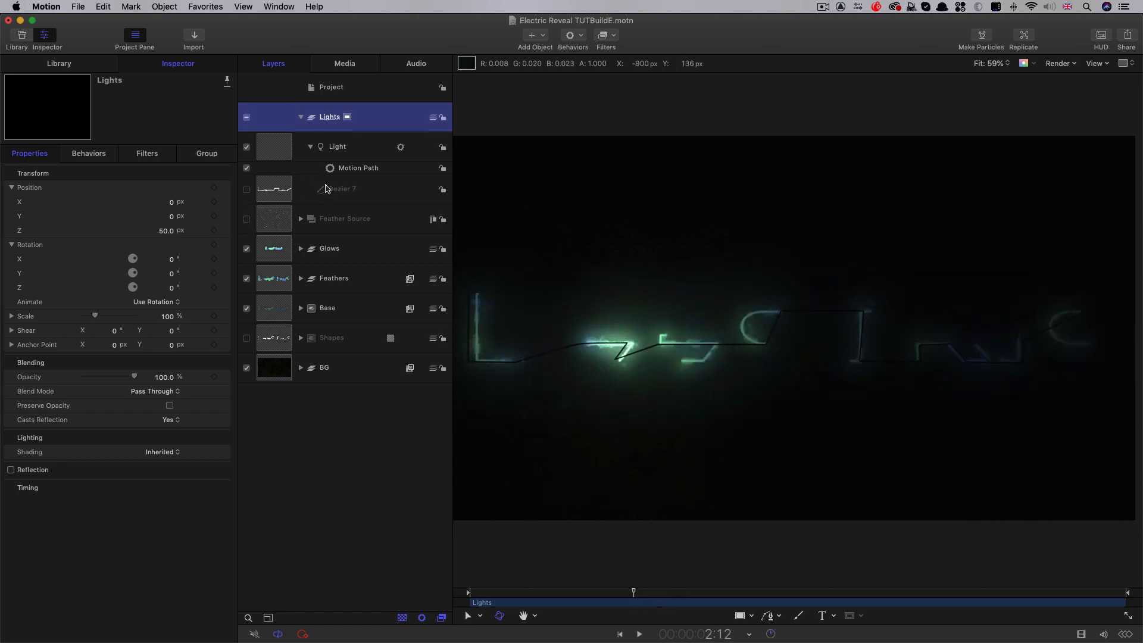
double_click(340, 189)
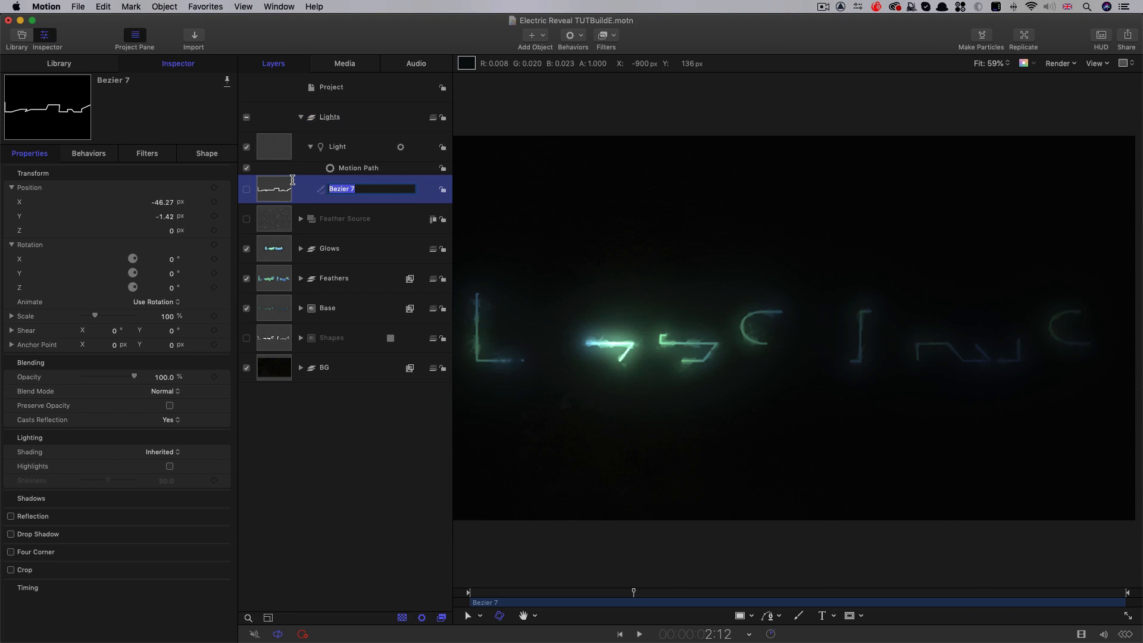
type("Path A")
key("Return")
Trim the light's Motion Path behavior to end at 4:00 and scrub back to preview the light's travel
left_click_drag(634, 593, 733, 604)
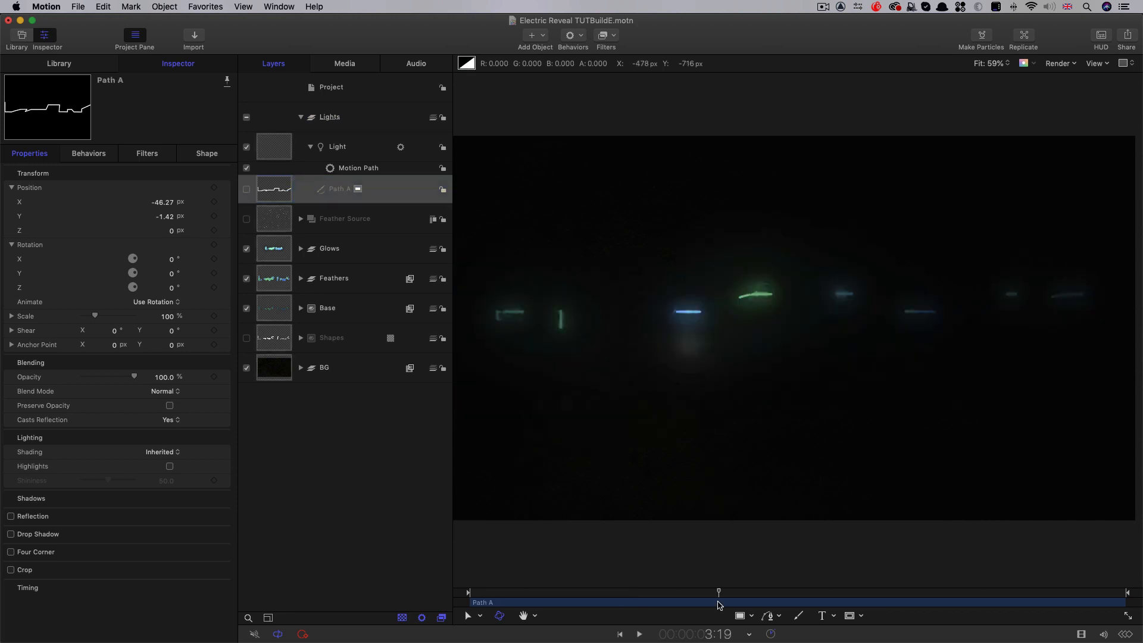
left_click(339, 168)
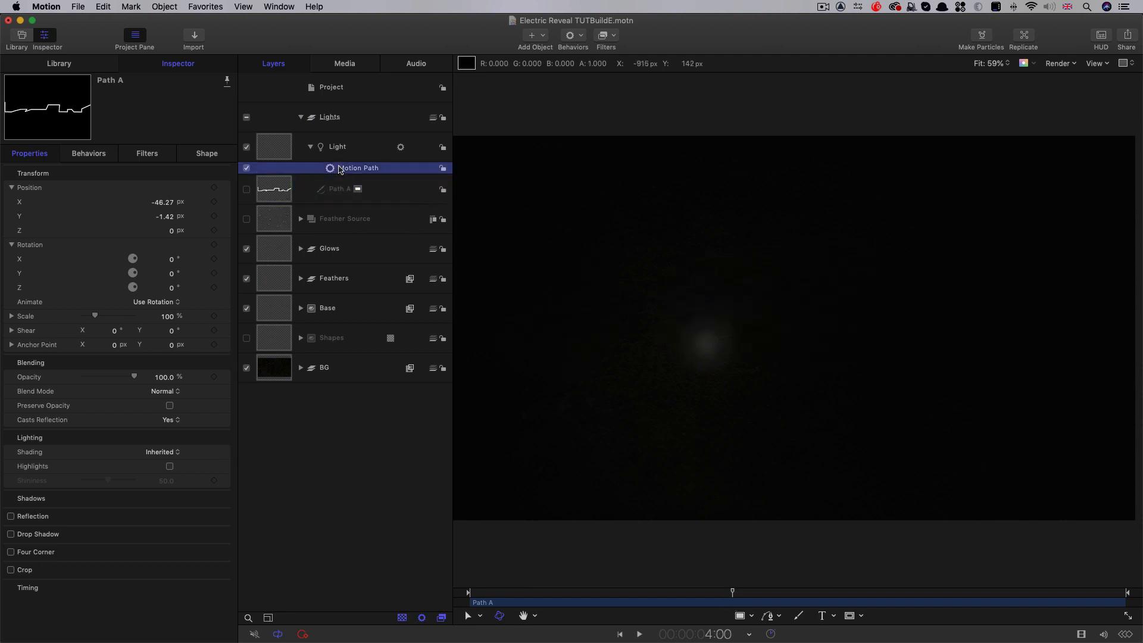
key("o")
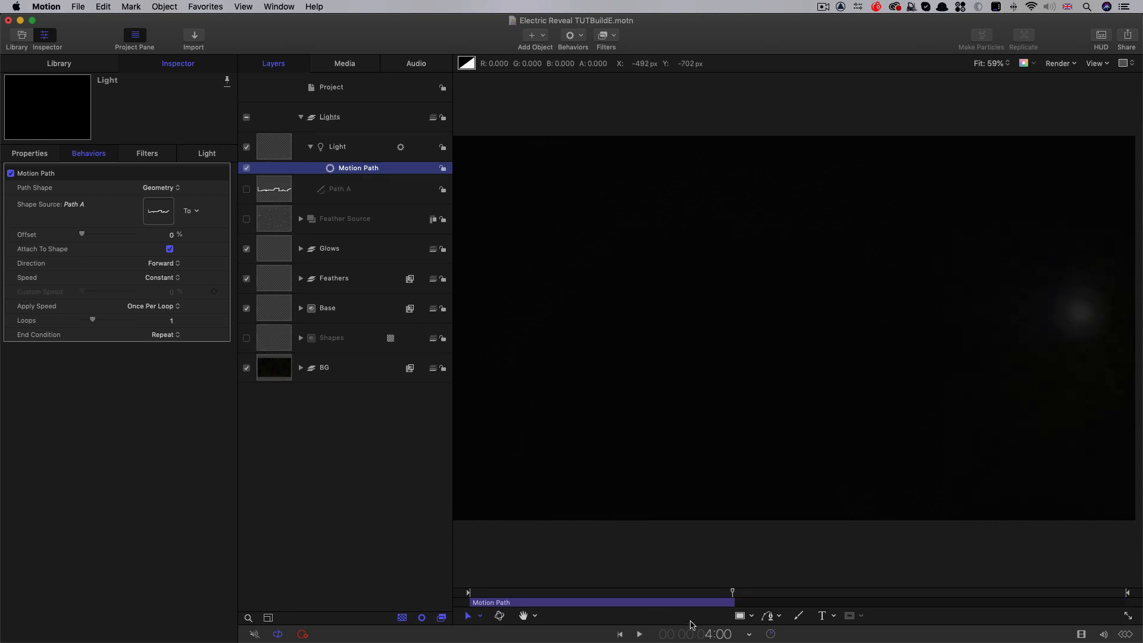
left_click_drag(697, 598, 590, 595)
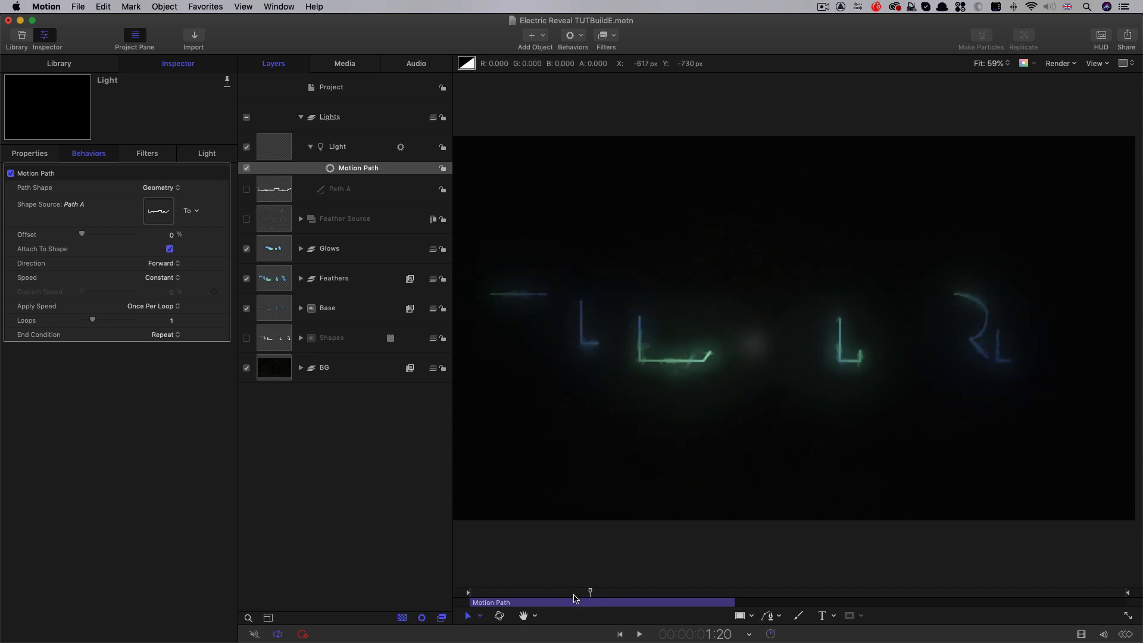
left_click_drag(590, 592, 593, 593)
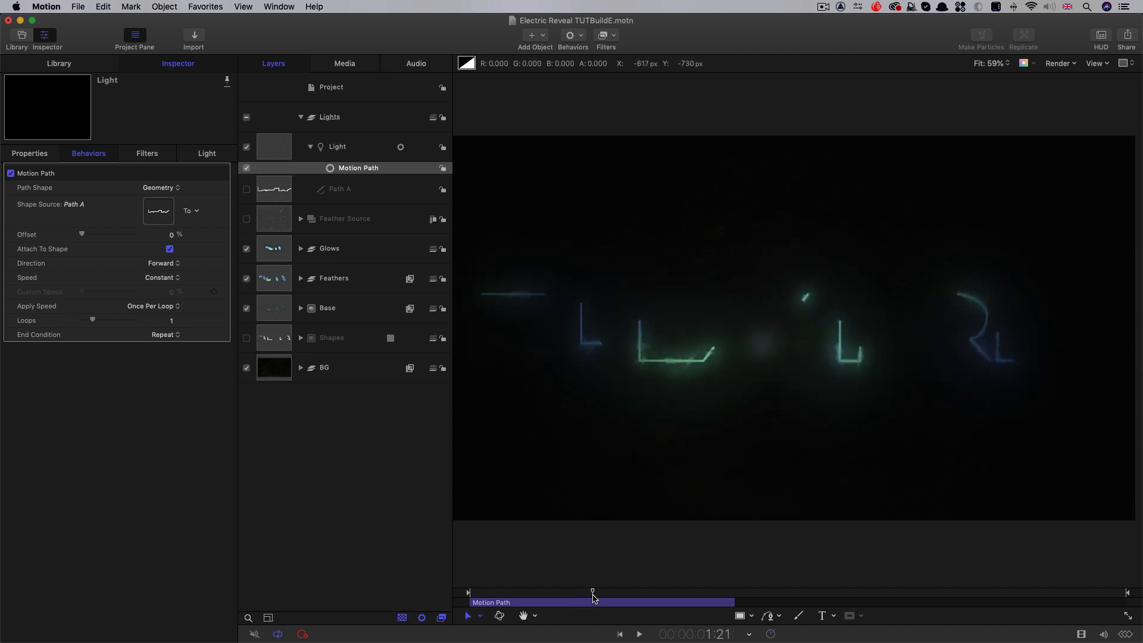
Push the BG group back in depth by setting its Z position to -1500 px
left_click(262, 373)
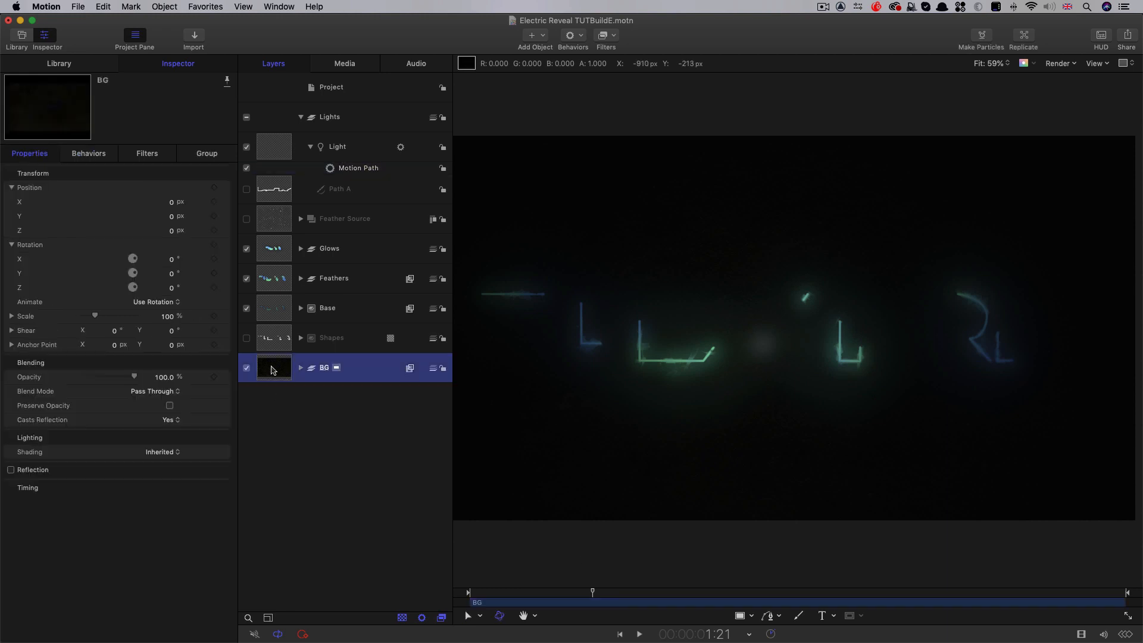
left_click(171, 232)
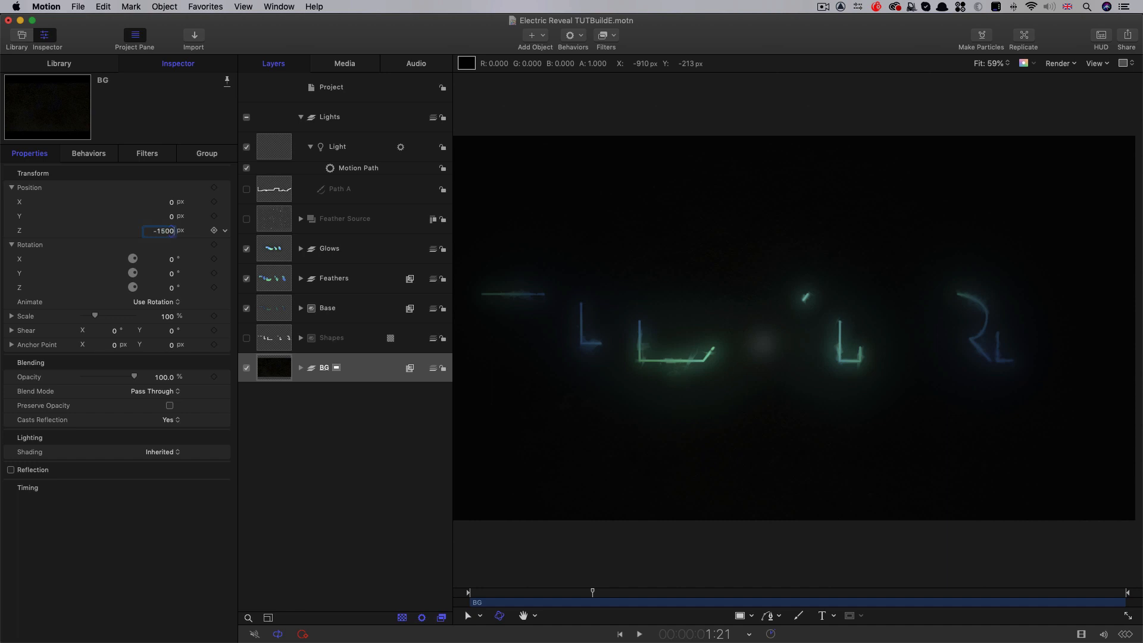
type("-1500")
key("Return")
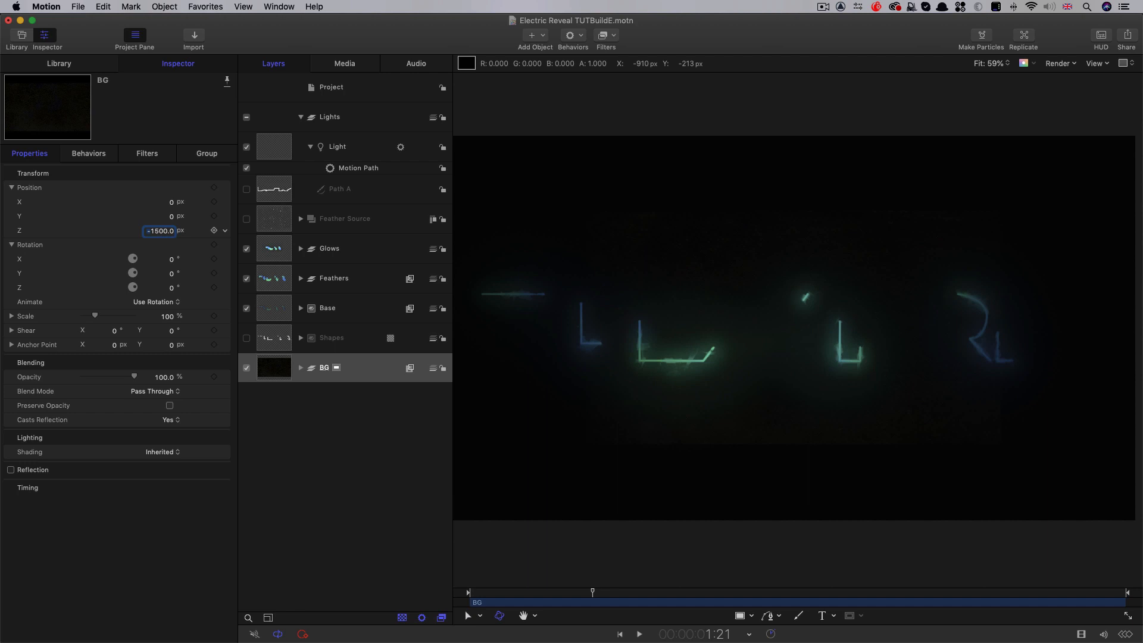
Scale the BG group to 175% so it covers the frame, and scrub to 3:11 to check the scene
key("super+slash")
key("super+minus")
key("super+minus")
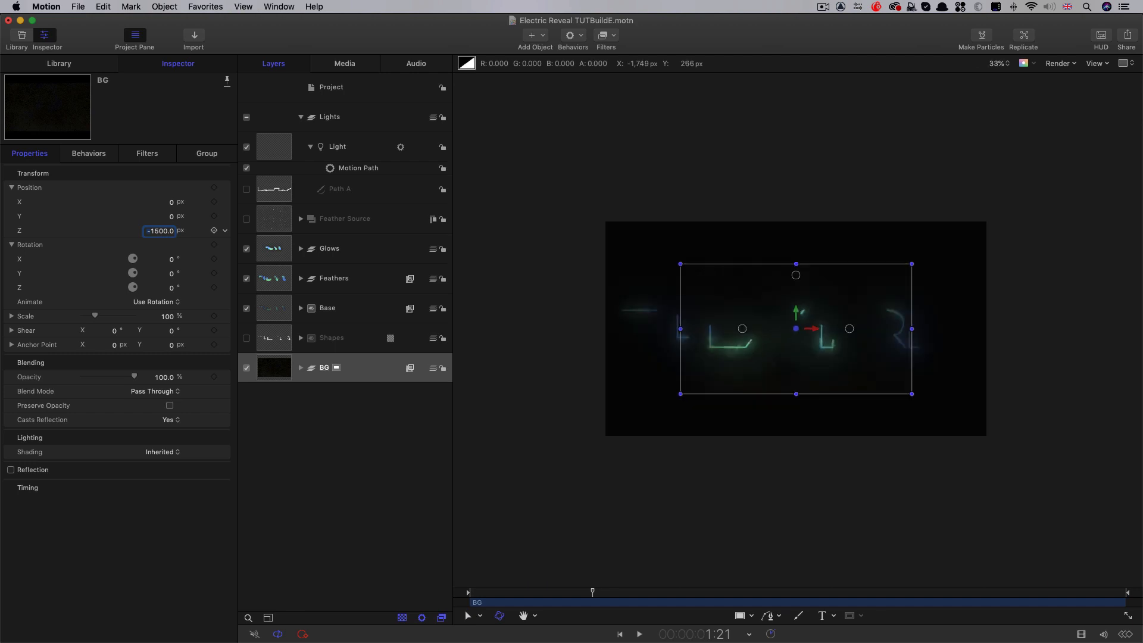
left_click(168, 318)
type("175")
key("Return")
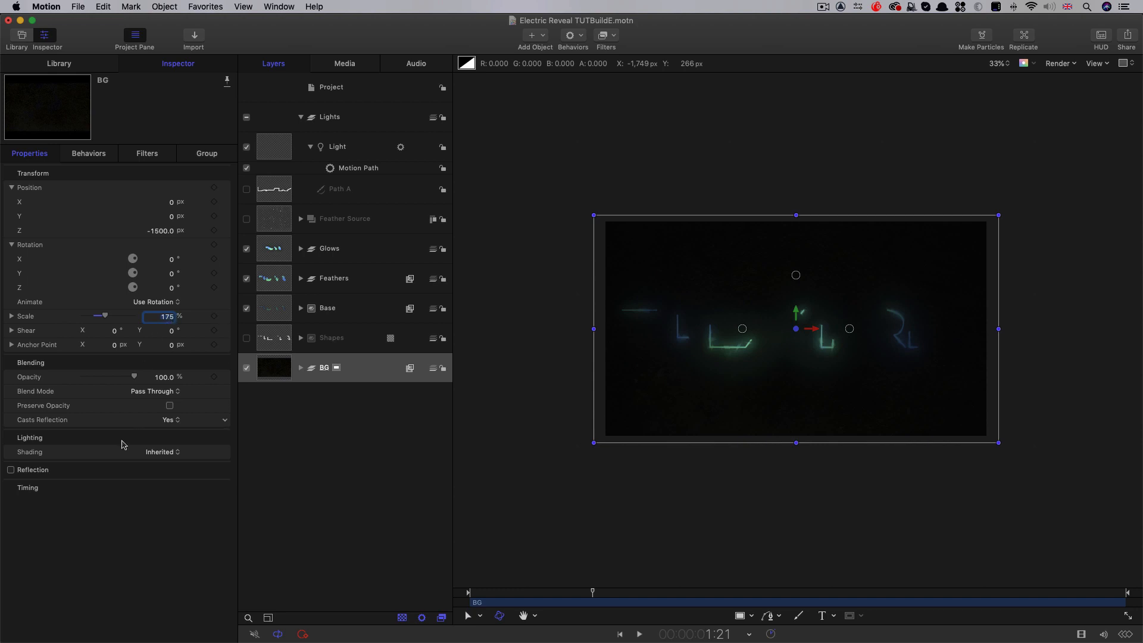
key("shift+z")
left_click_drag(595, 591, 698, 615)
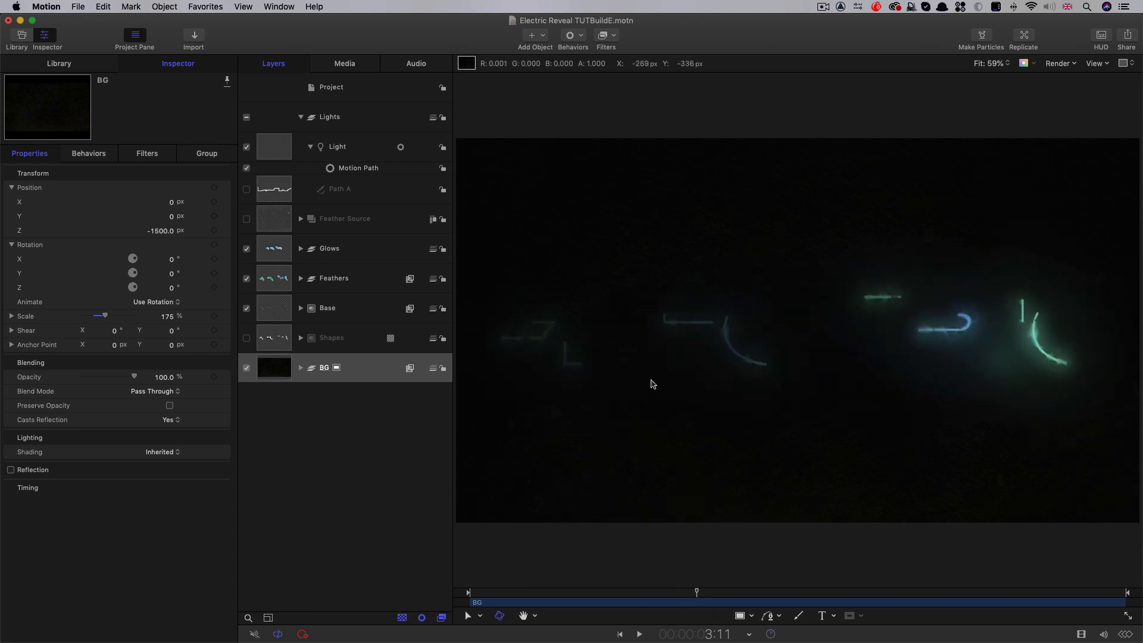
Turn Shading off for Clone Layer 1 copy in the Glows group
left_click(301, 249)
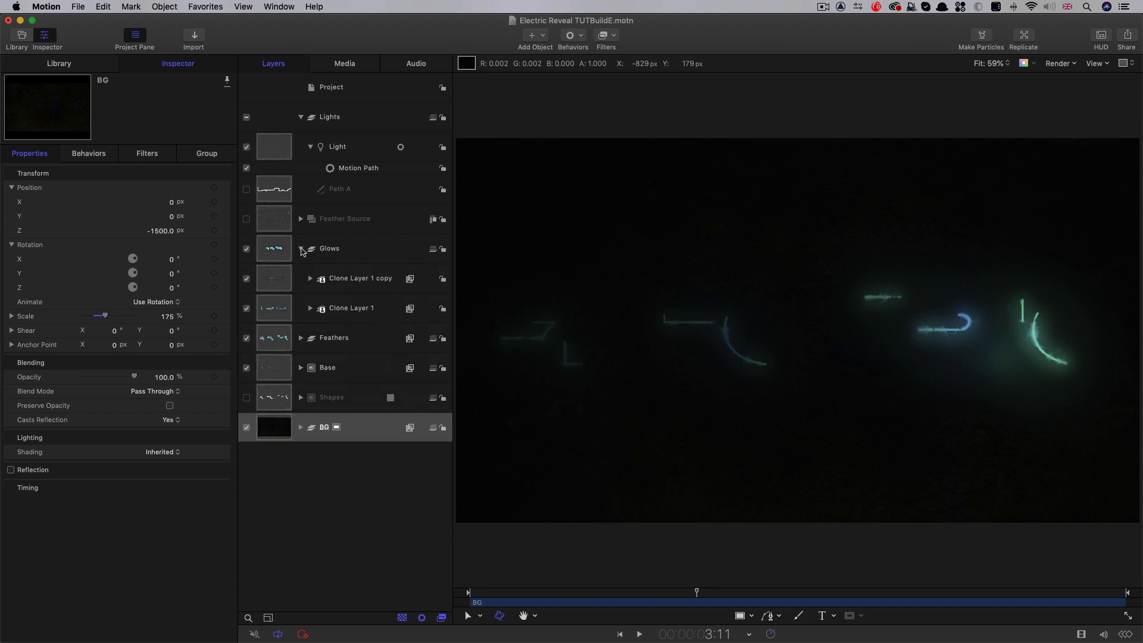
left_click(269, 278)
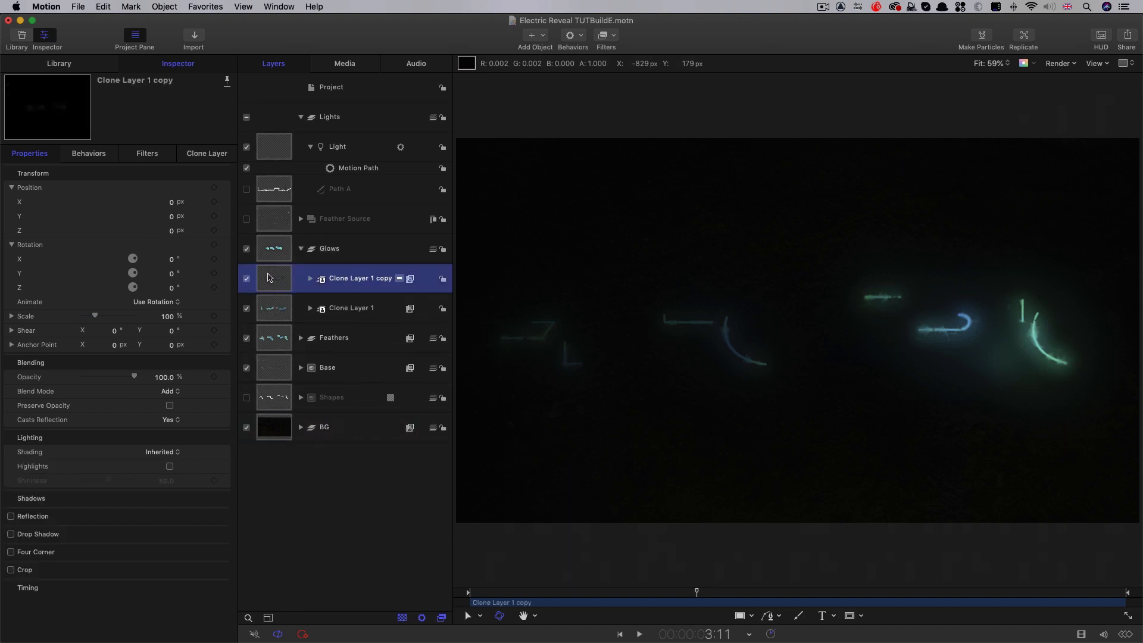
left_click(171, 452)
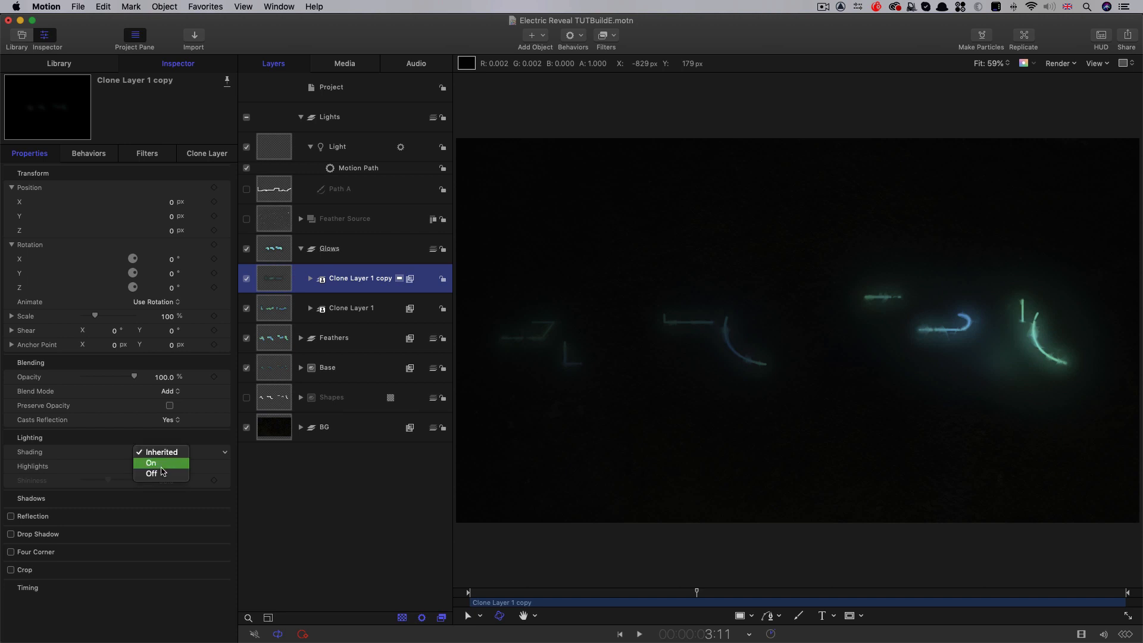
left_click(163, 475)
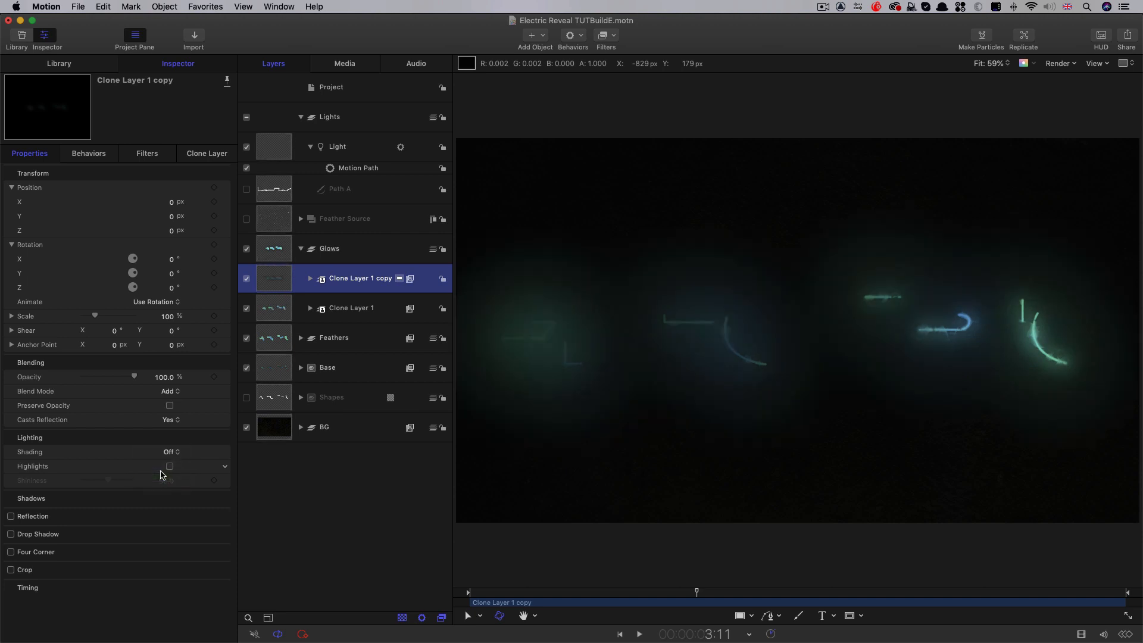
Add a Threshold color filter to Clone Layer 1 copy at 2:23 and move it below both Gaussian Blur filters
mouse_move(694, 597)
left_mouse_down()
mouse_move(637, 596)
mouse_move(704, 599)
mouse_move(663, 599)
left_mouse_up()
left_click(310, 278)
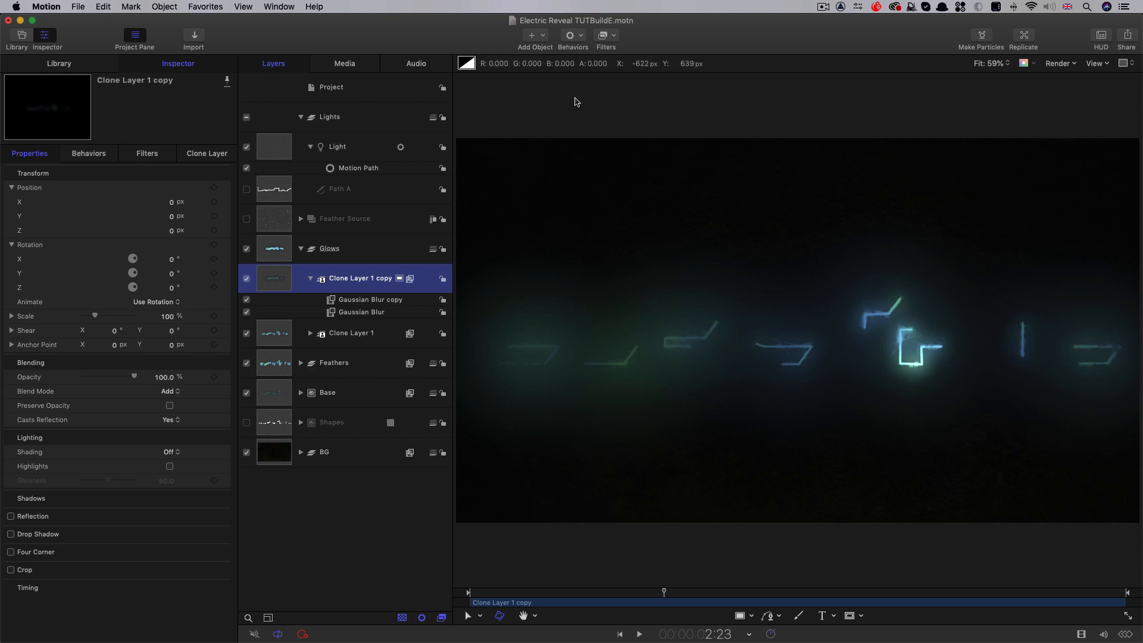
left_click(616, 36)
mouse_move(631, 83)
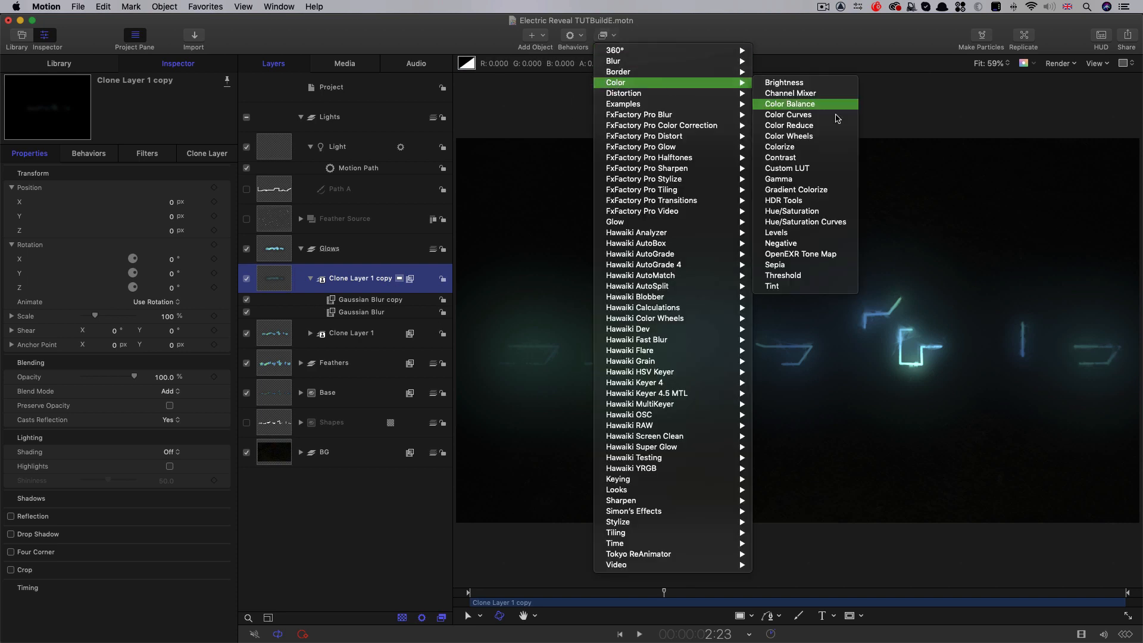
left_click(811, 275)
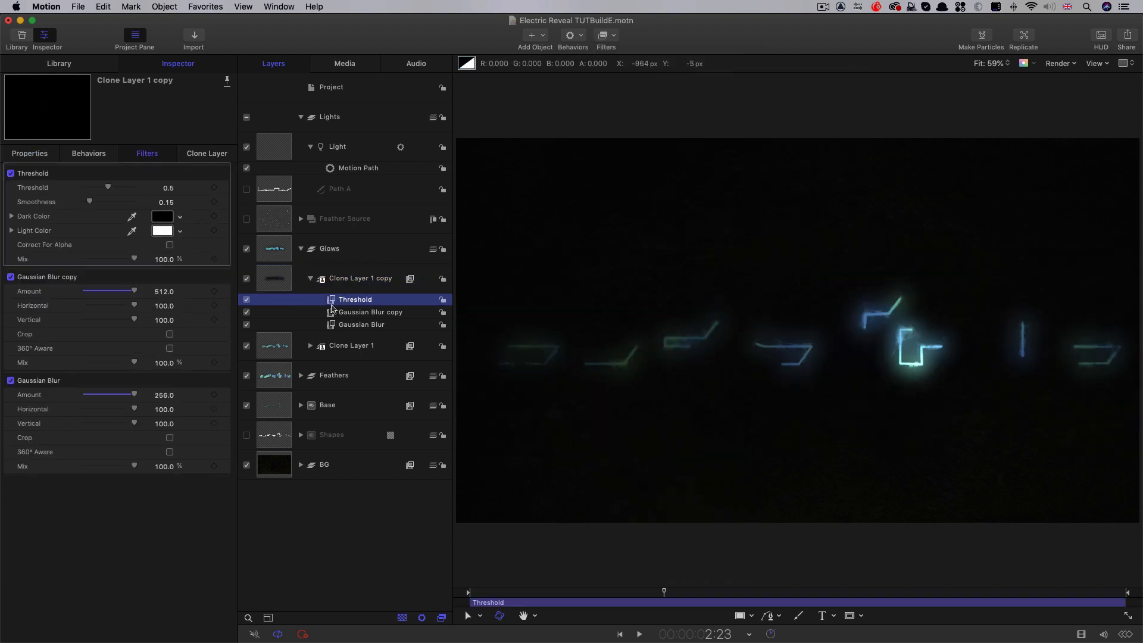
key("super+bracketleft")
key("super+bracketleft")
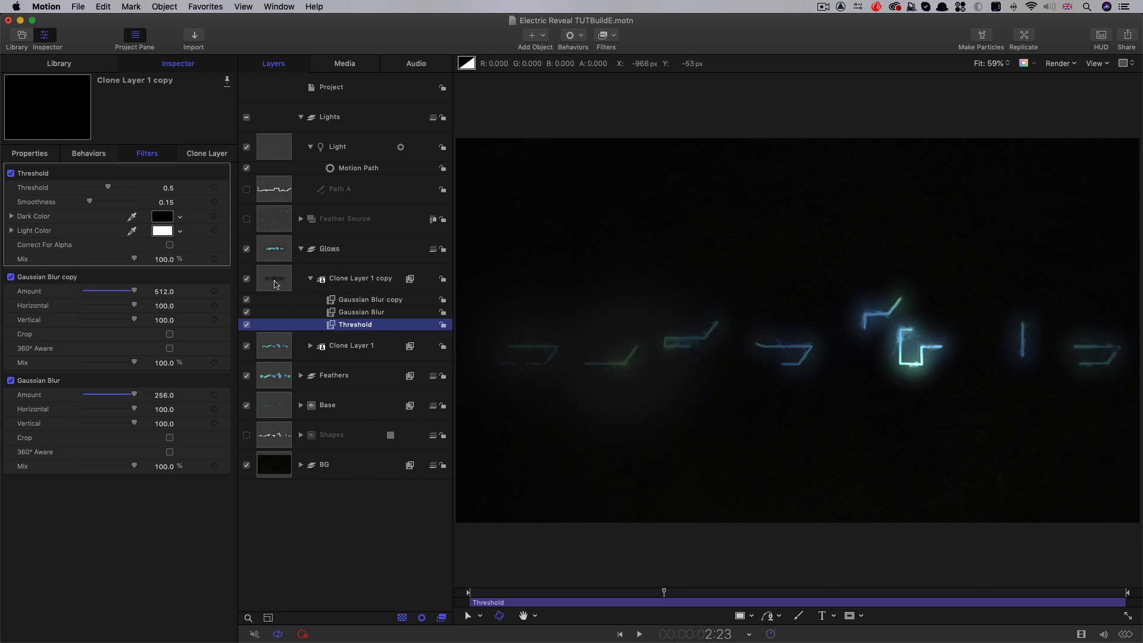
Duplicate the Light, set the copy's Motion Path direction to Reverse, and scrub back to 2:03 to check both lights
left_click(275, 149)
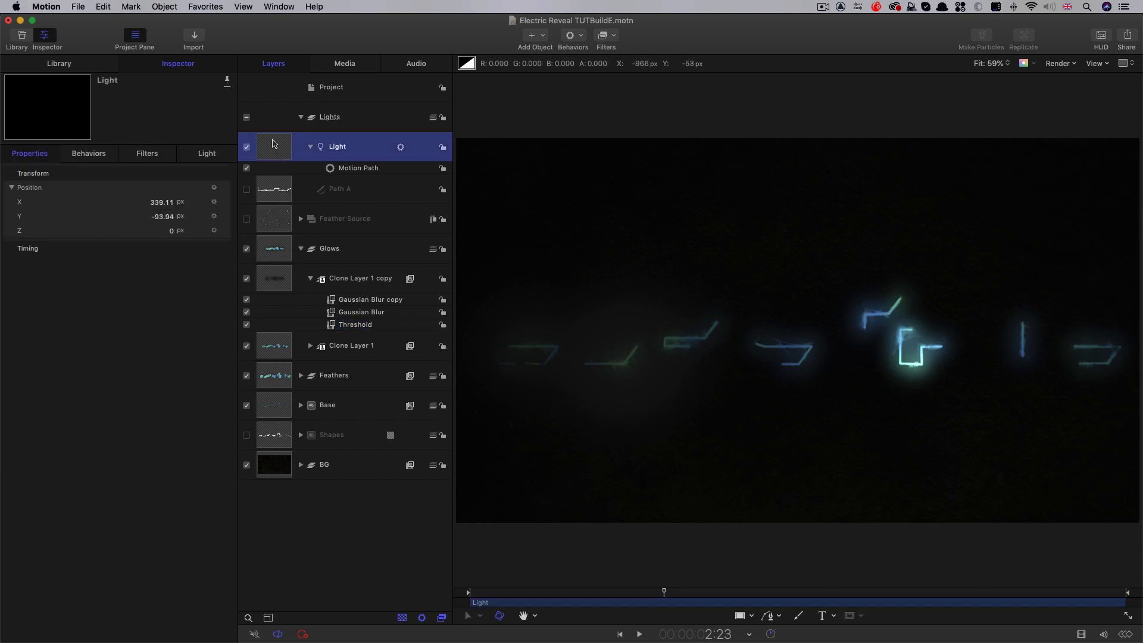
right_click(272, 143)
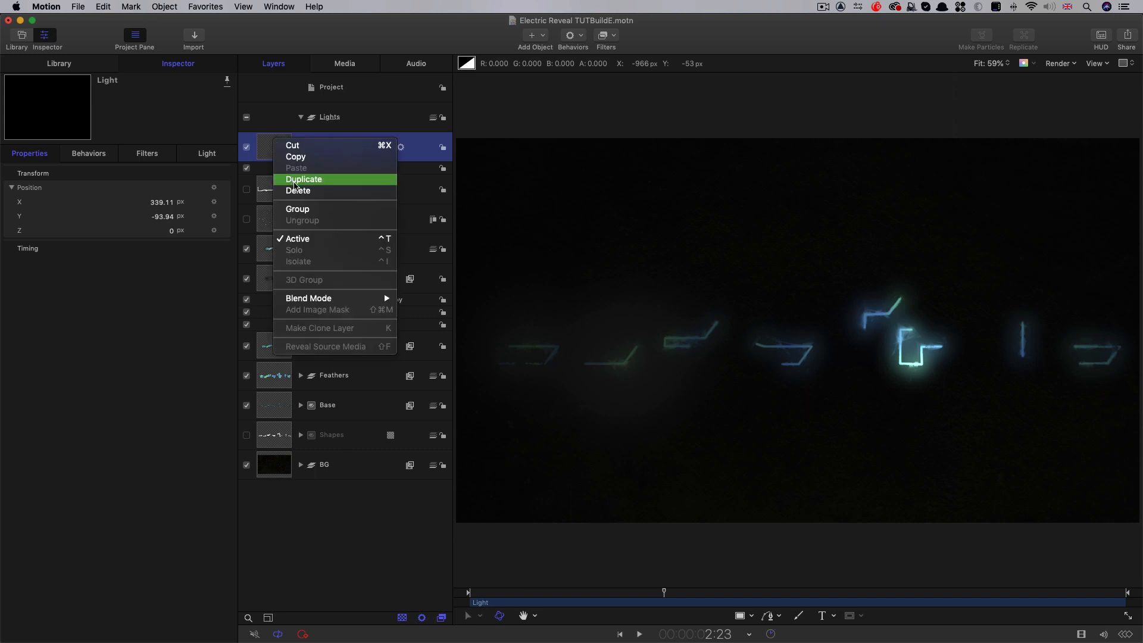
left_click(293, 180)
left_click(324, 170)
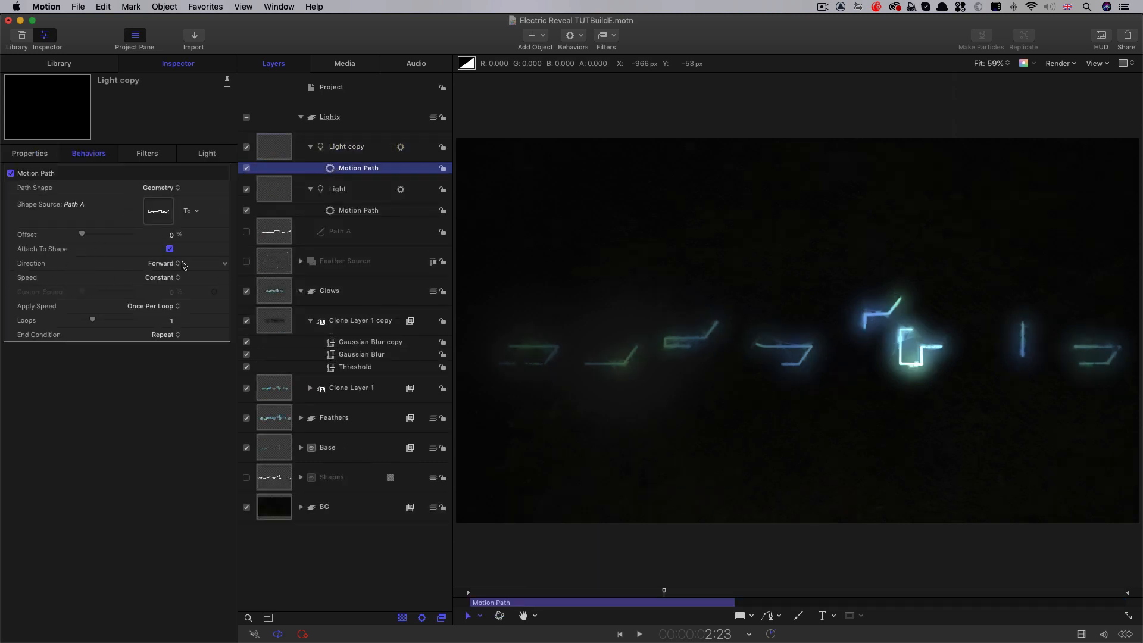
left_click(165, 266)
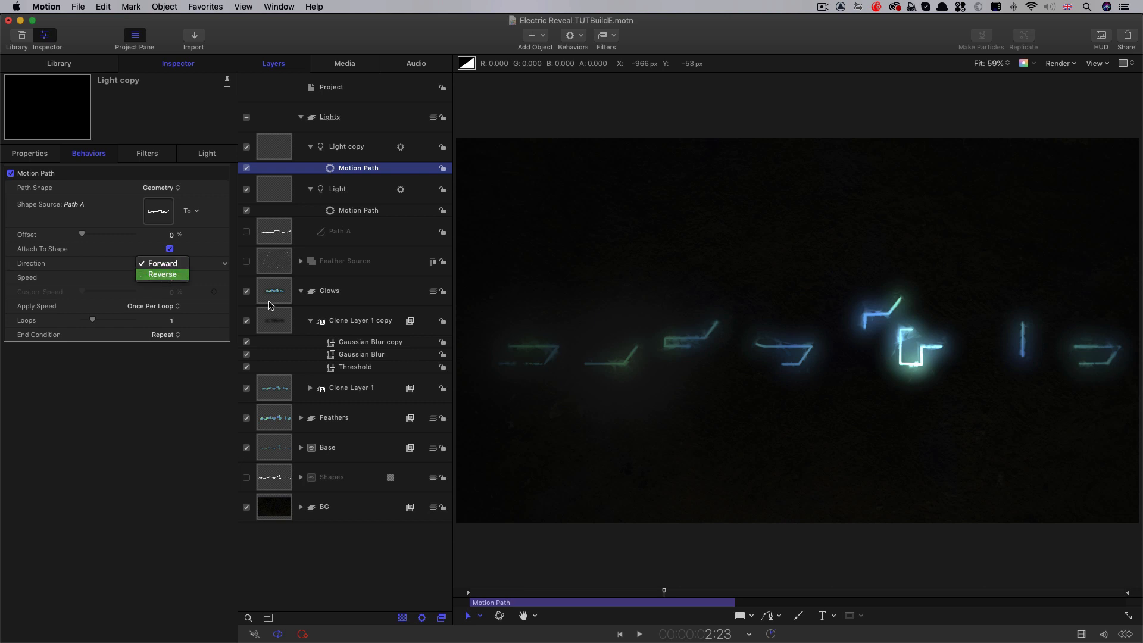
mouse_move(663, 593)
left_mouse_down()
mouse_move(537, 594)
mouse_move(725, 606)
mouse_move(513, 597)
mouse_move(640, 607)
left_mouse_up()
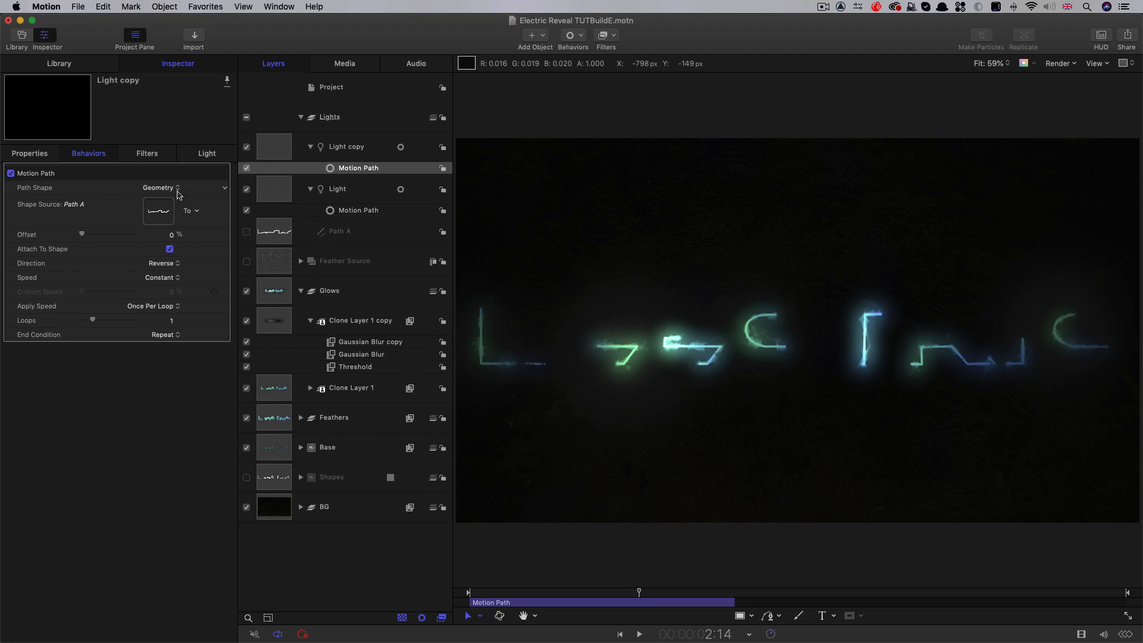
left_click(719, 452)
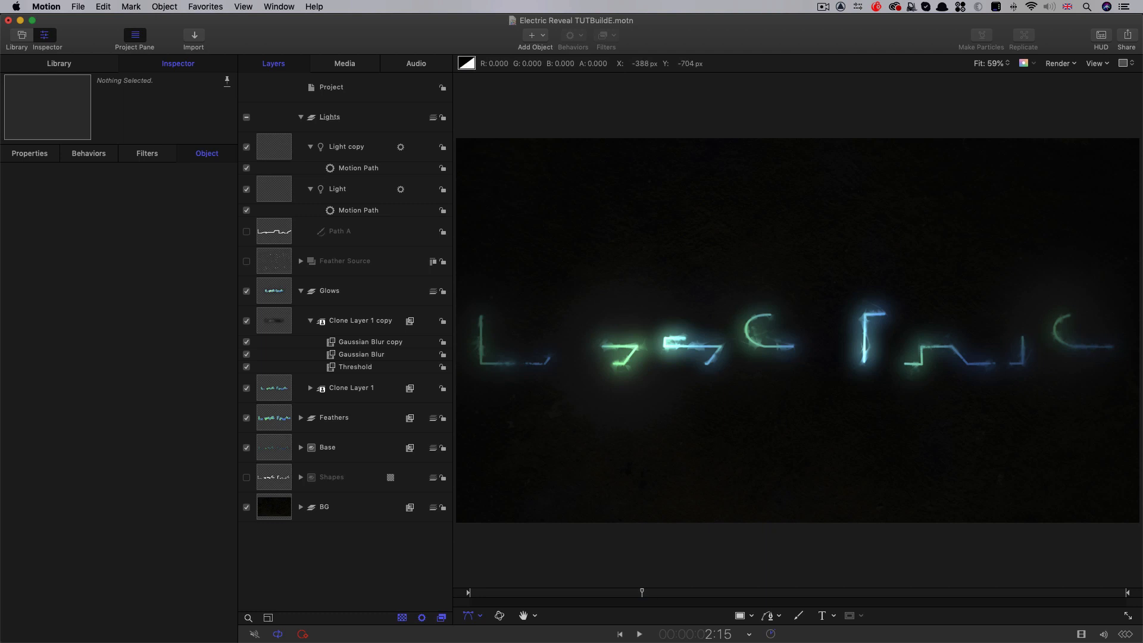
left_click_drag(635, 599, 609, 595)
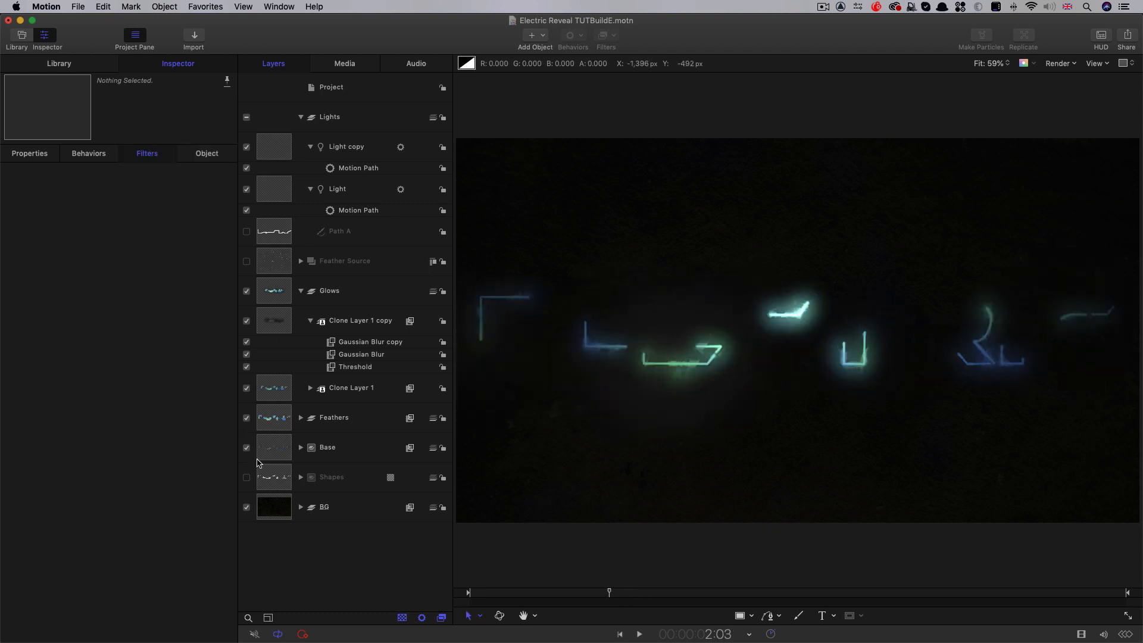
Set the BG group's Hue/Saturation Value to 1.3 and scrub to 2:17 to check the wall's brightness
left_click(272, 510)
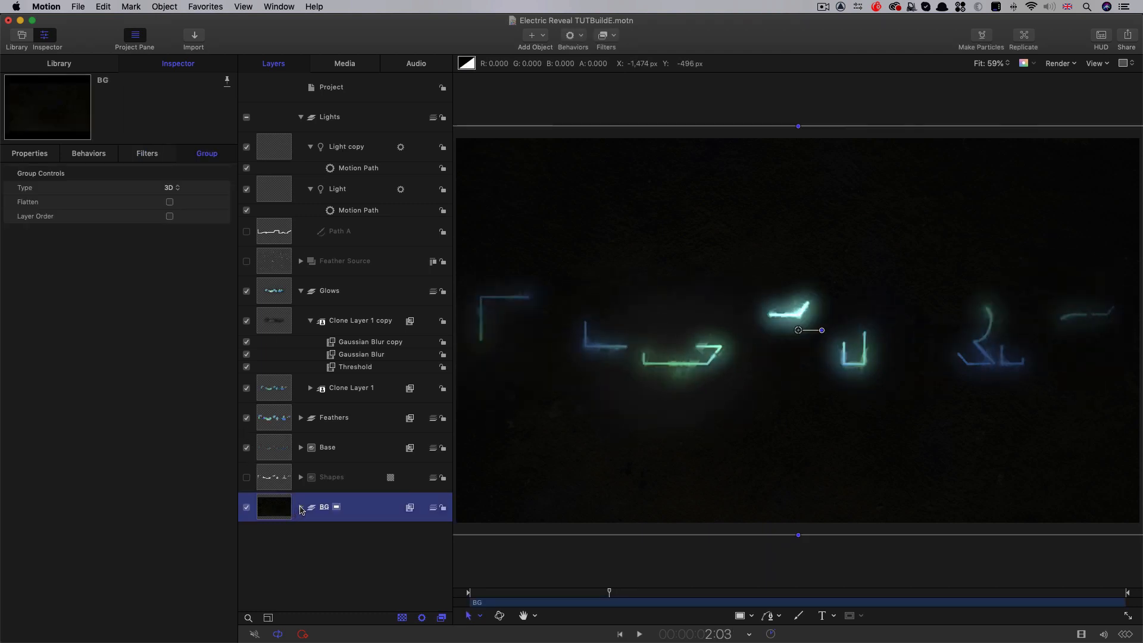
left_click(147, 152)
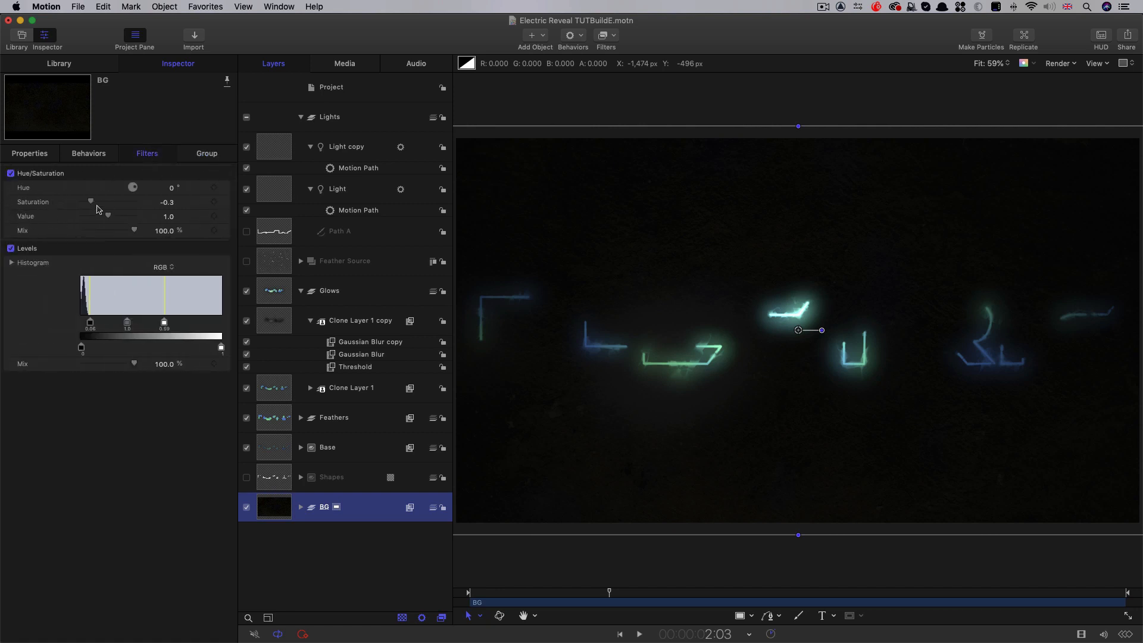
left_click(168, 216)
type("1.3")
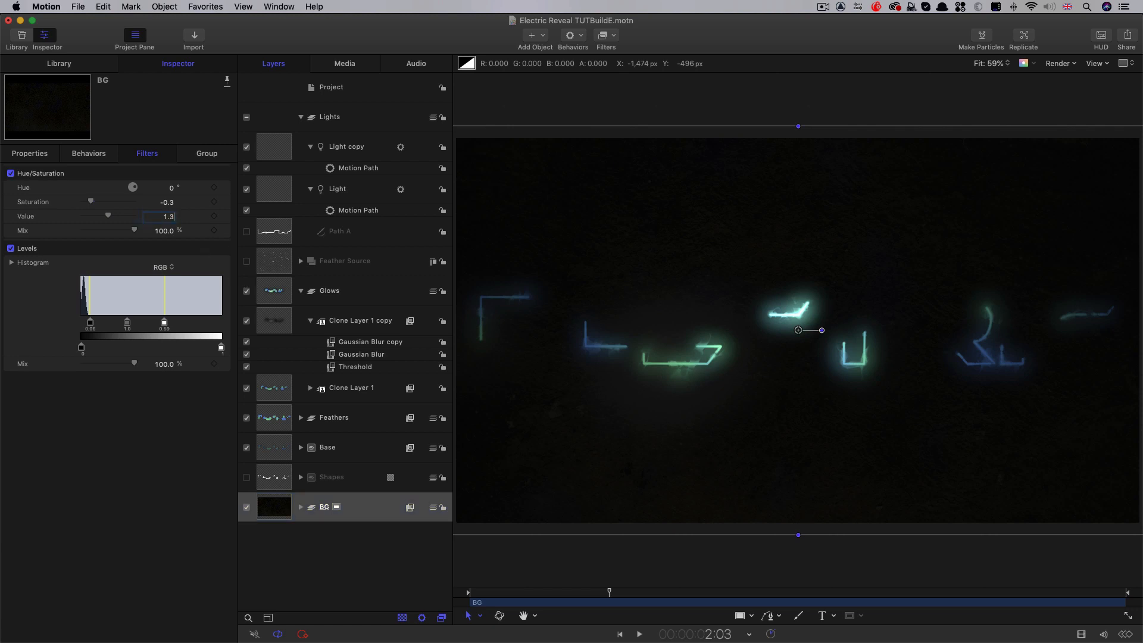
key("Return")
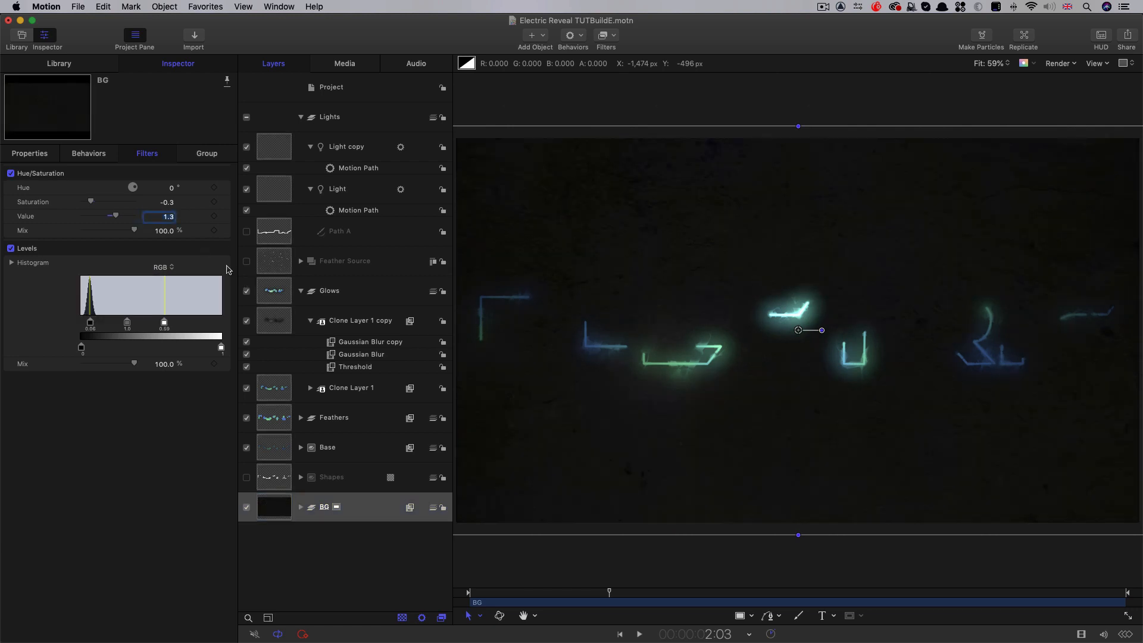
mouse_move(623, 597)
left_mouse_down()
mouse_move(612, 596)
mouse_move(642, 597)
left_mouse_up()
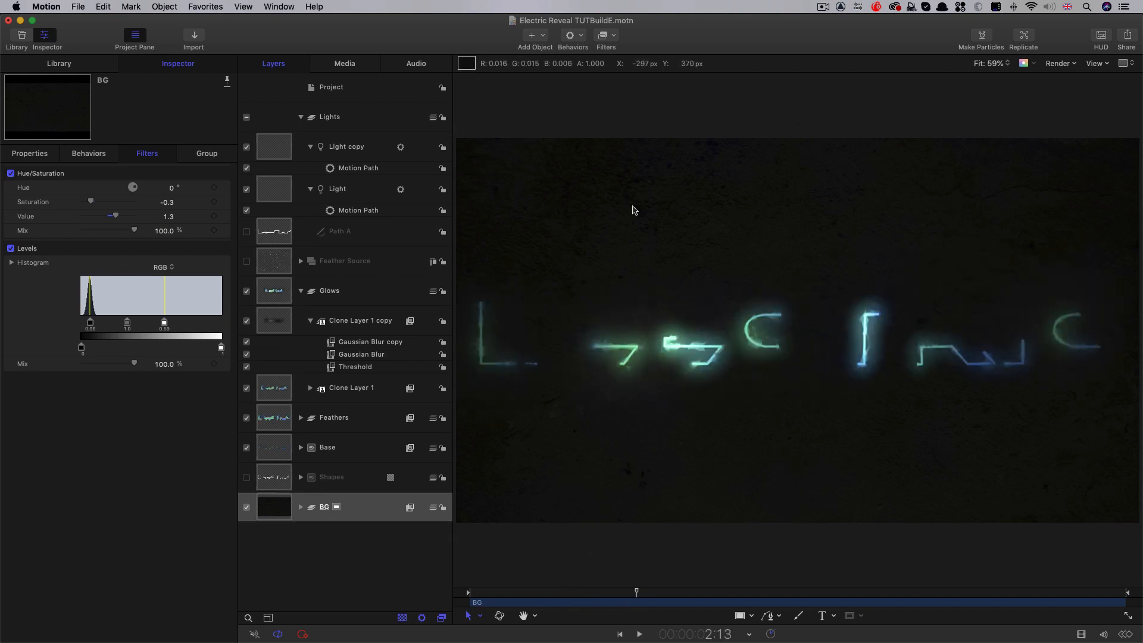
left_click_drag(627, 595, 650, 604)
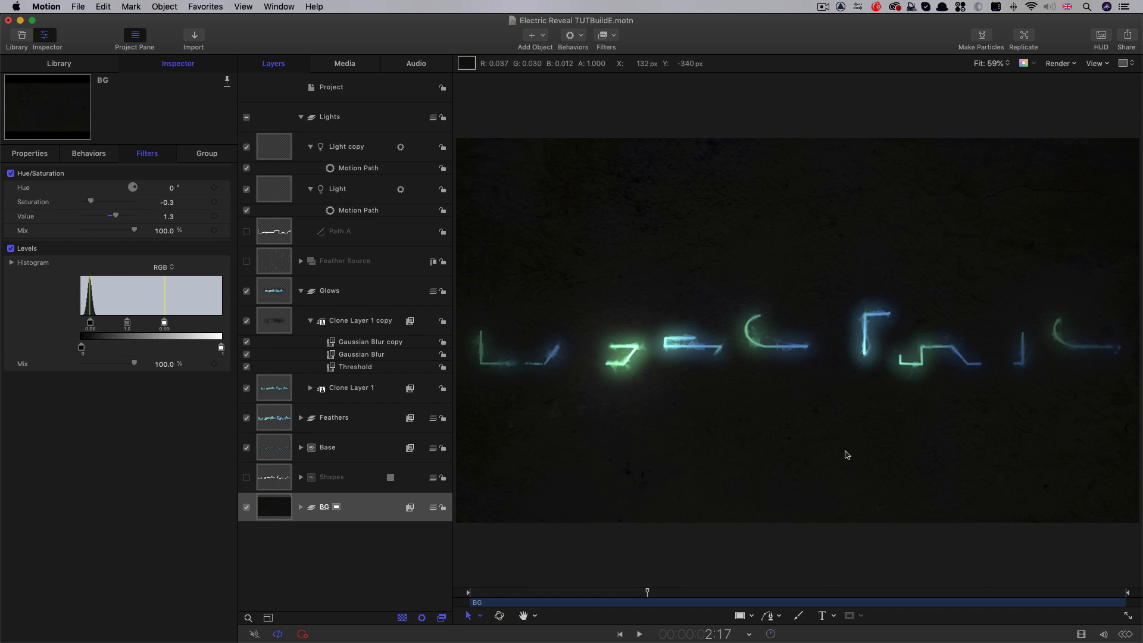
Copy the ELECTRIC text out of the Shapes group into a new group between Base and Shapes
left_click(301, 477)
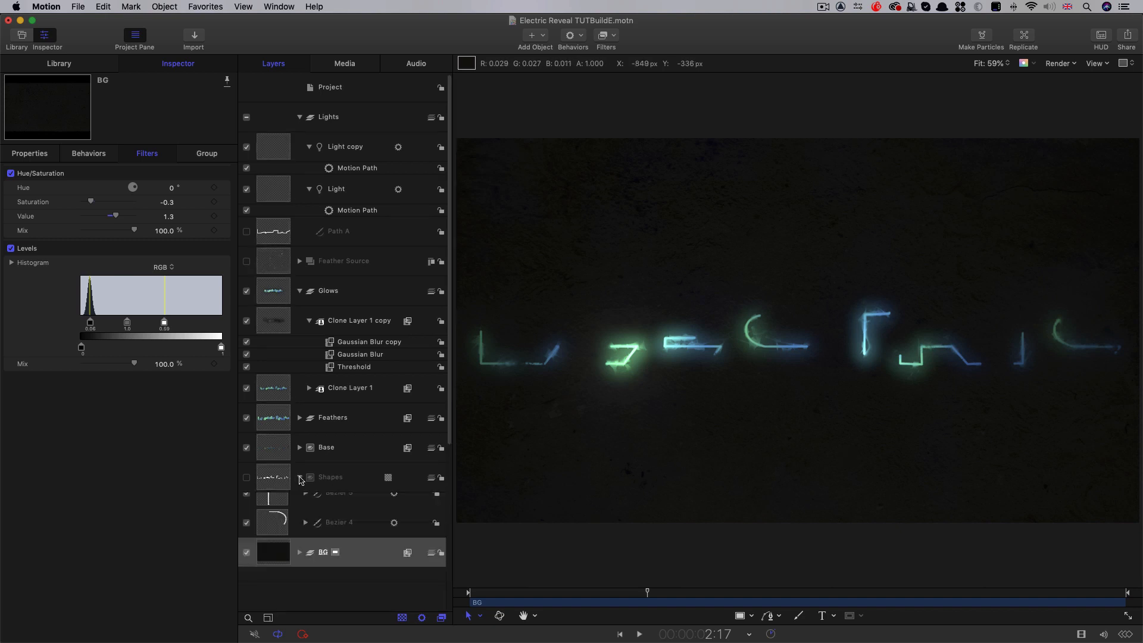
left_click(297, 291)
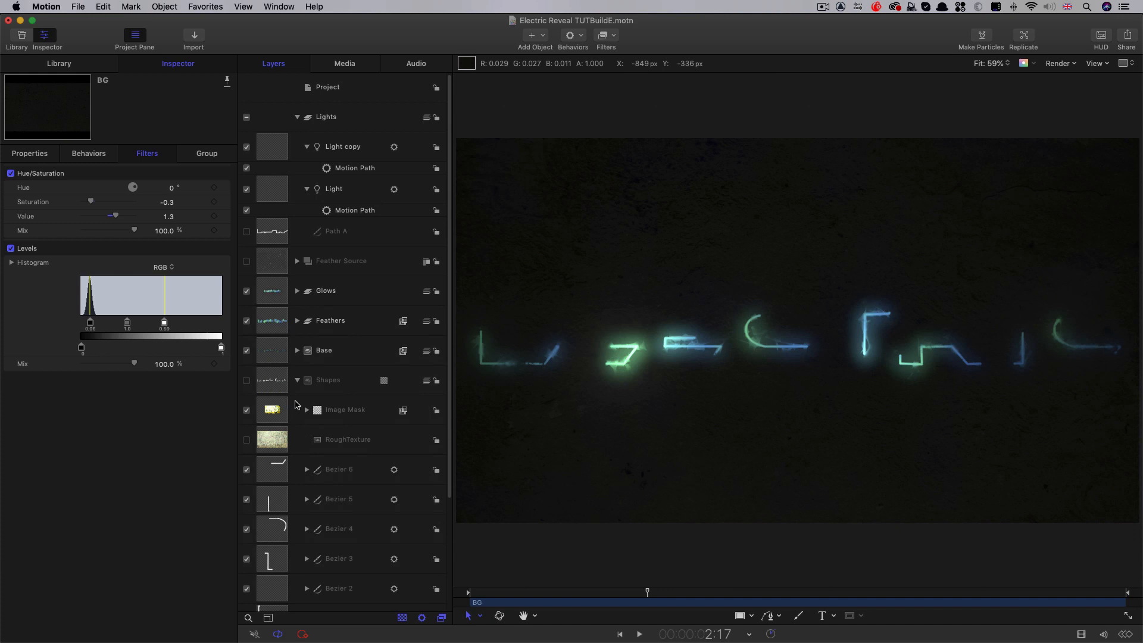
scroll(304, 417, "down", 5)
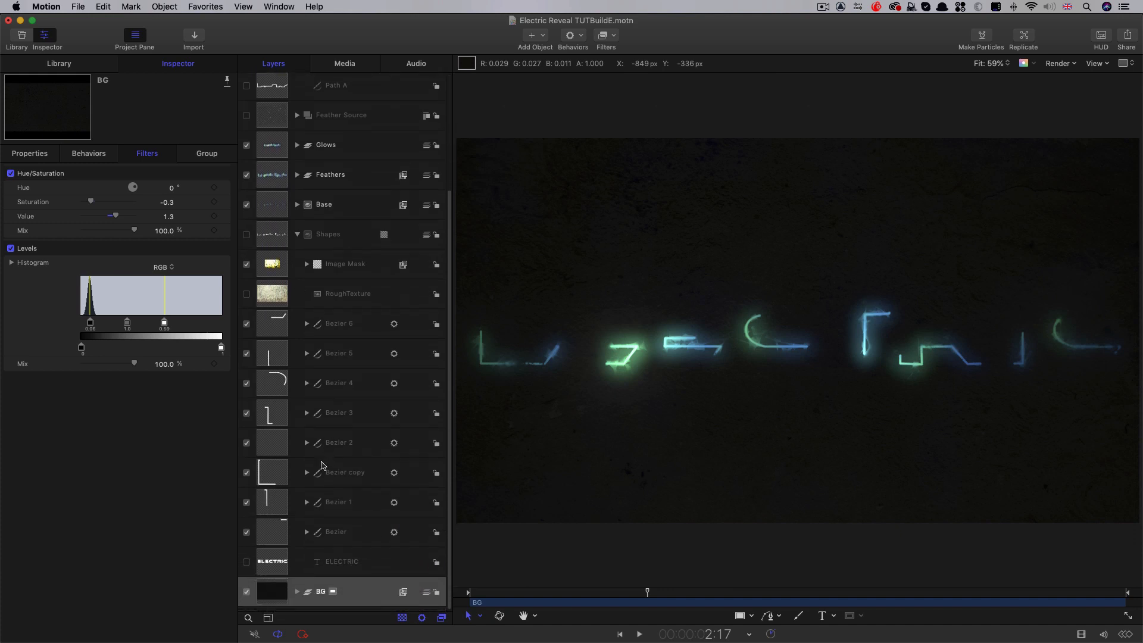
left_click(269, 570)
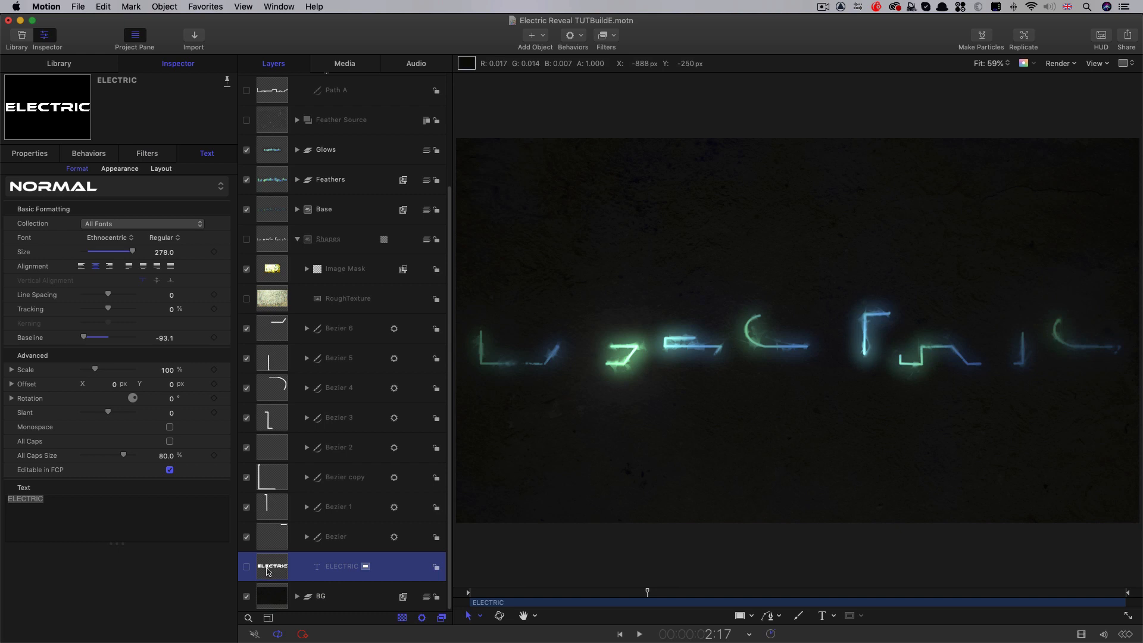
left_click_drag(269, 573, 272, 232)
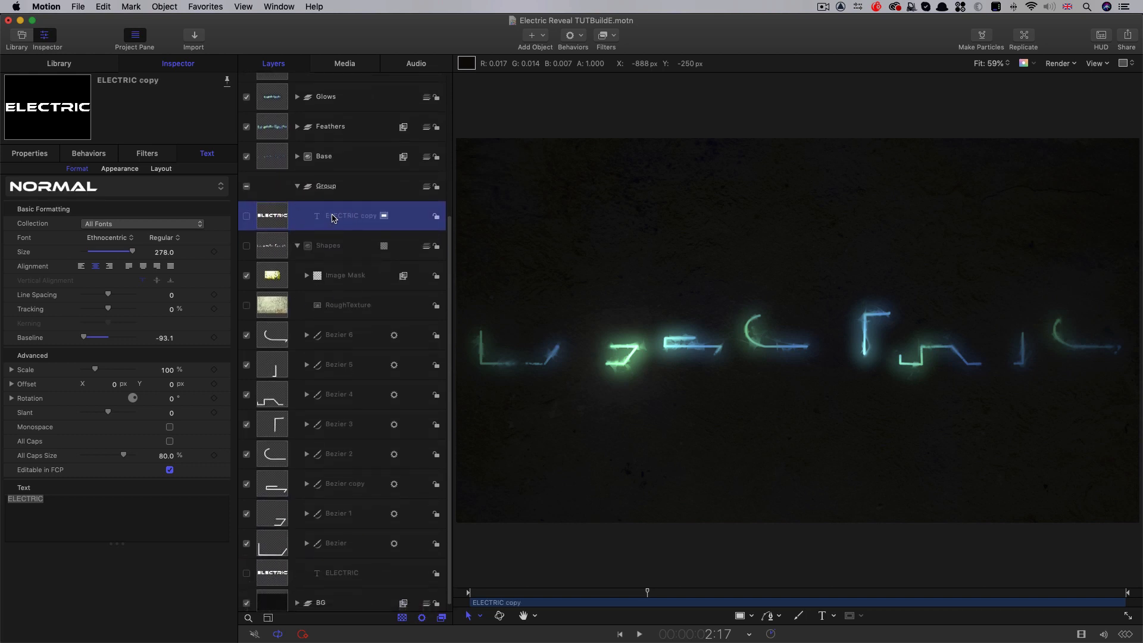
Rename the new group holding the ELECTRIC copy as Logo
double_click(326, 186)
type("Logo")
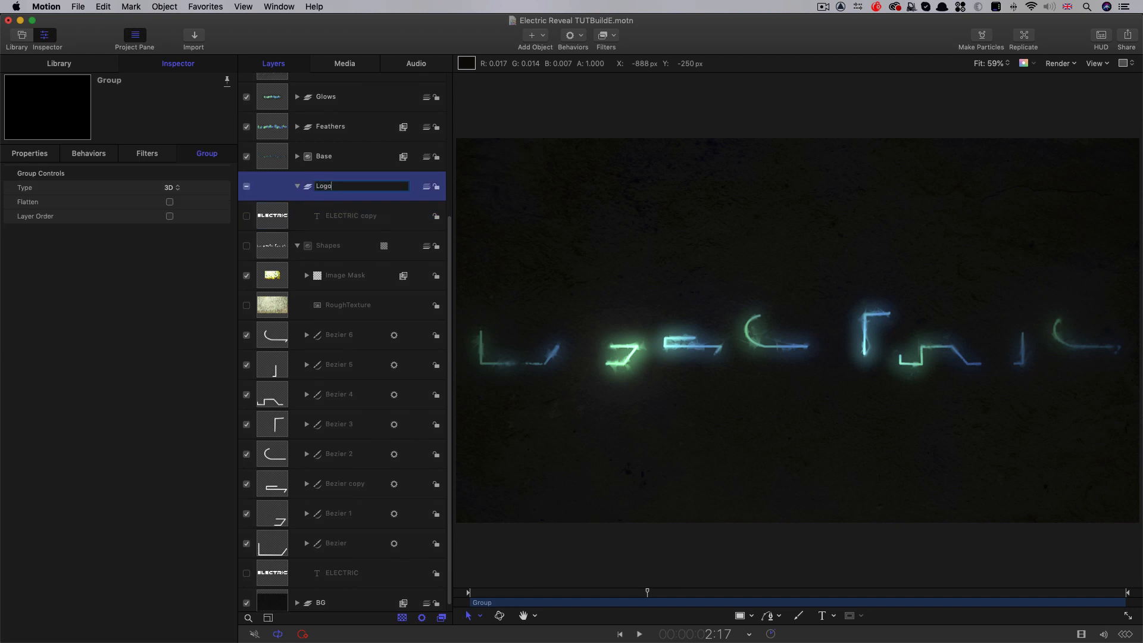
key("Return")
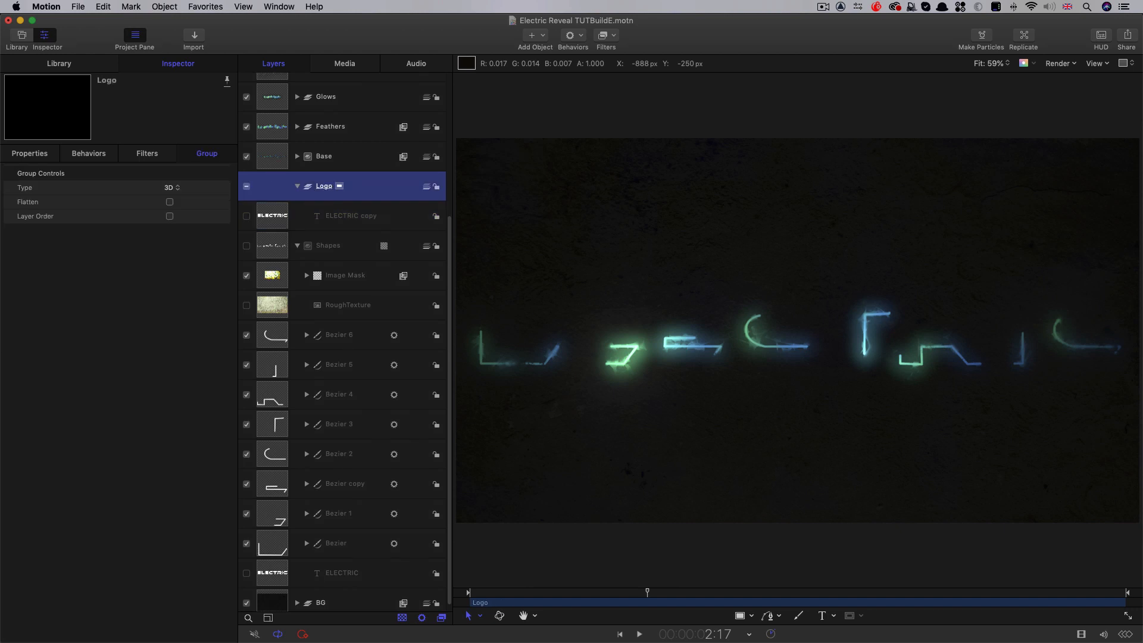
Make the ELECTRIC copy text visible and set its Y position to 0 px
left_click(246, 217)
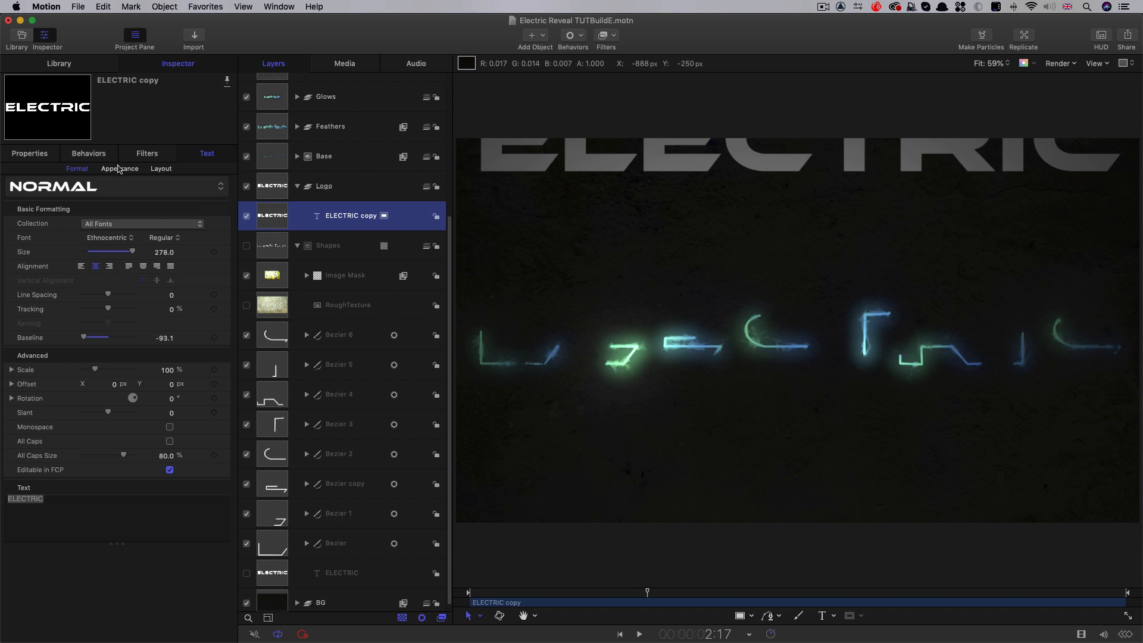
left_click(28, 154)
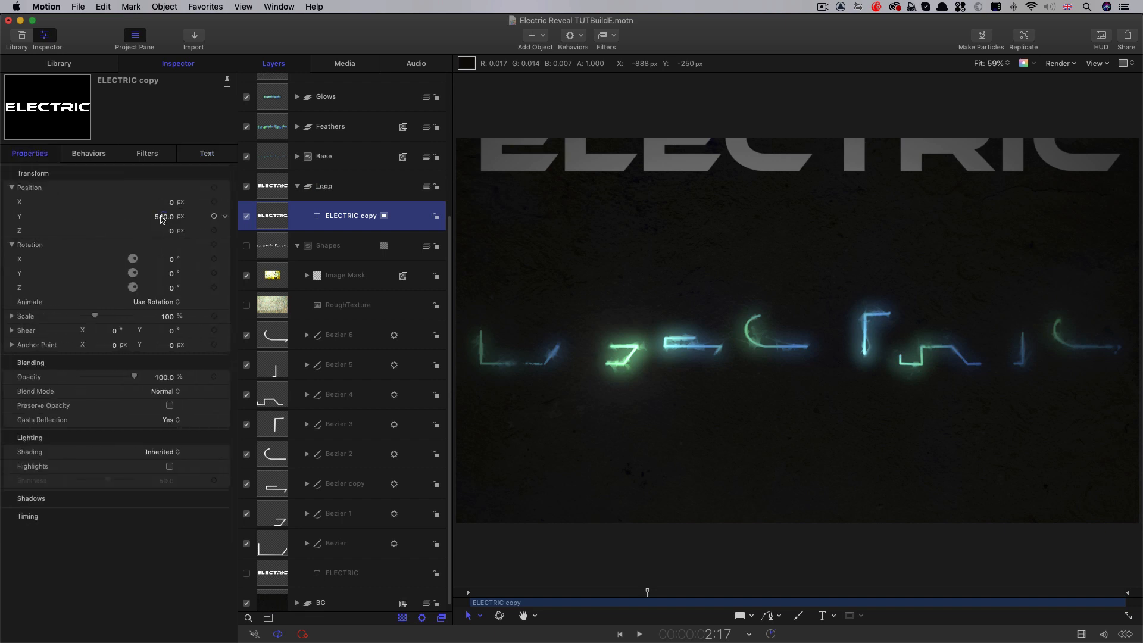
left_click(162, 217)
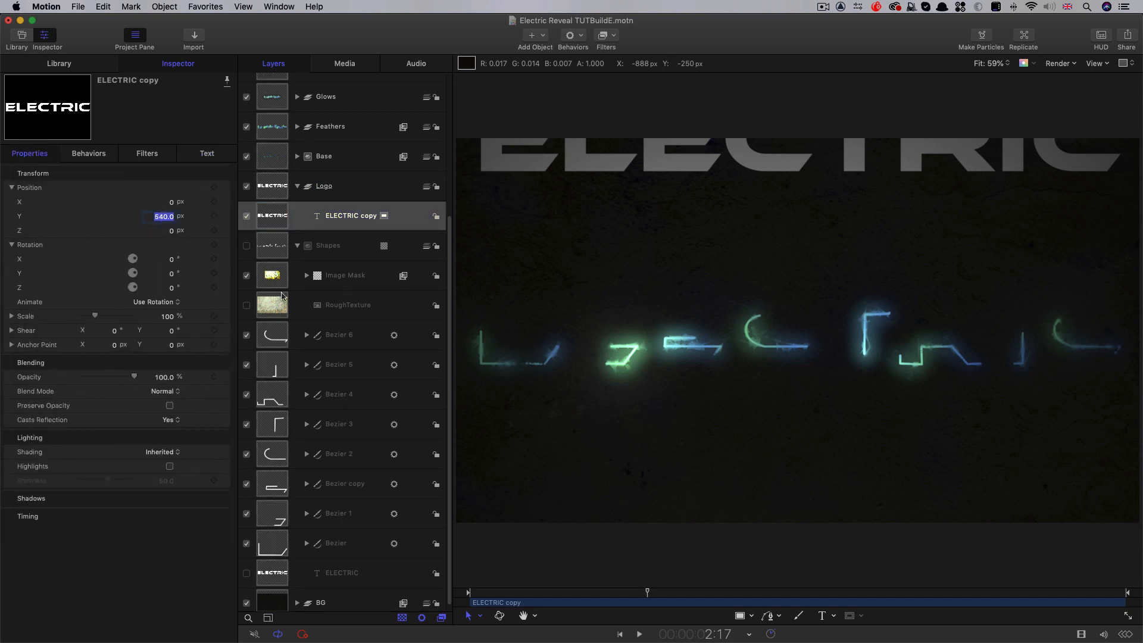
type("0")
key("Return")
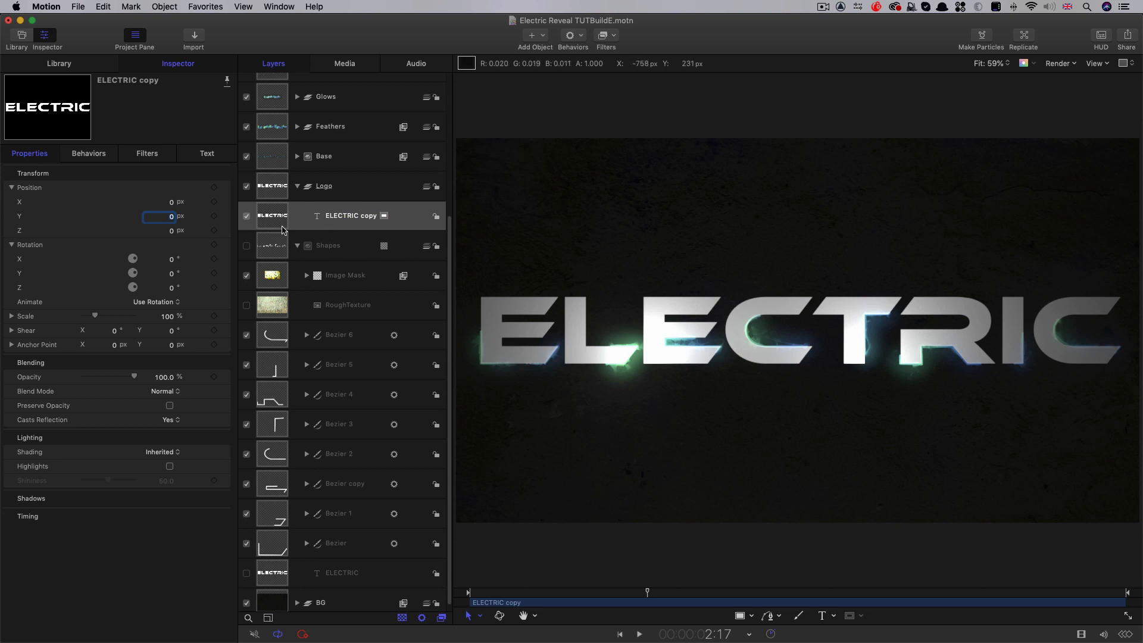
Try an outline-only look for the ELECTRIC copy with the face off, and restore the solid face without the outline
left_click(207, 153)
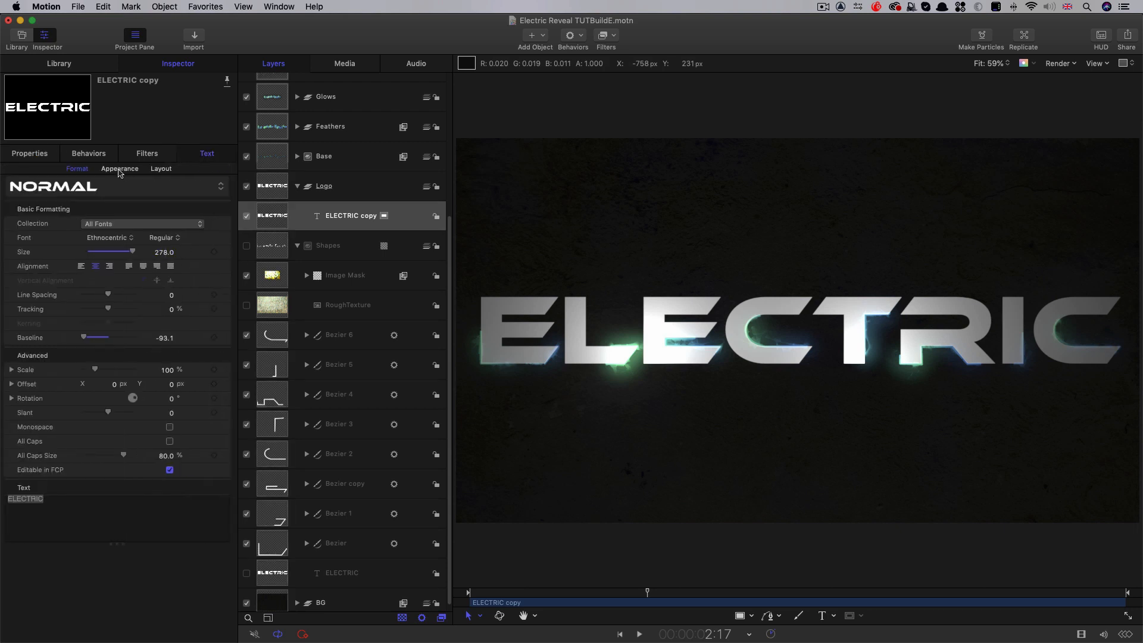
left_click(120, 169)
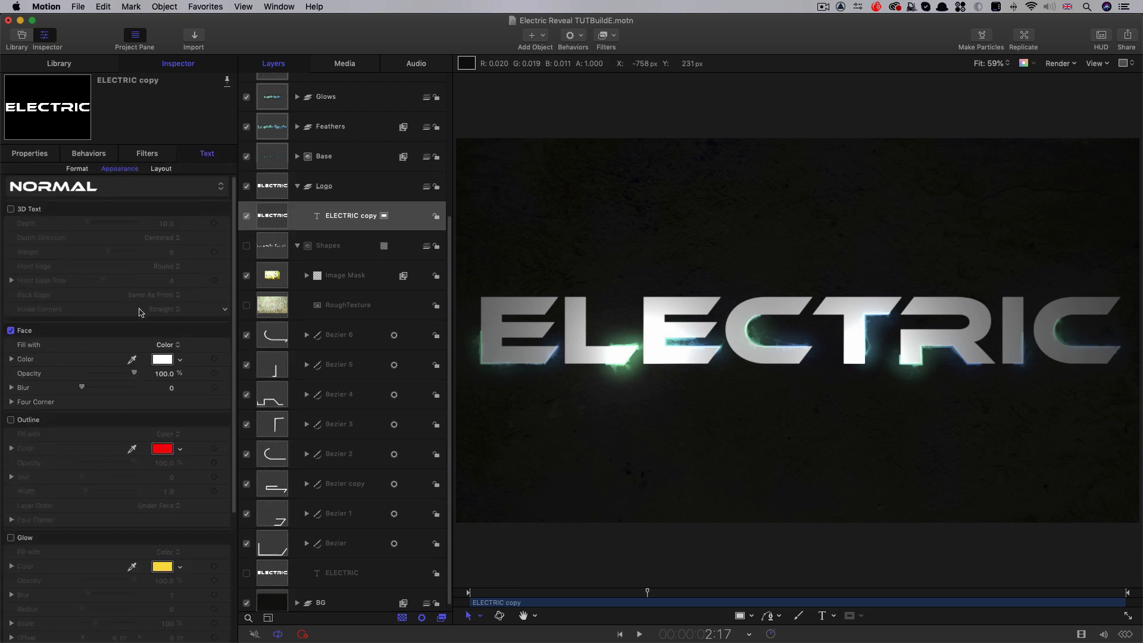
left_click(10, 419)
left_click(11, 331)
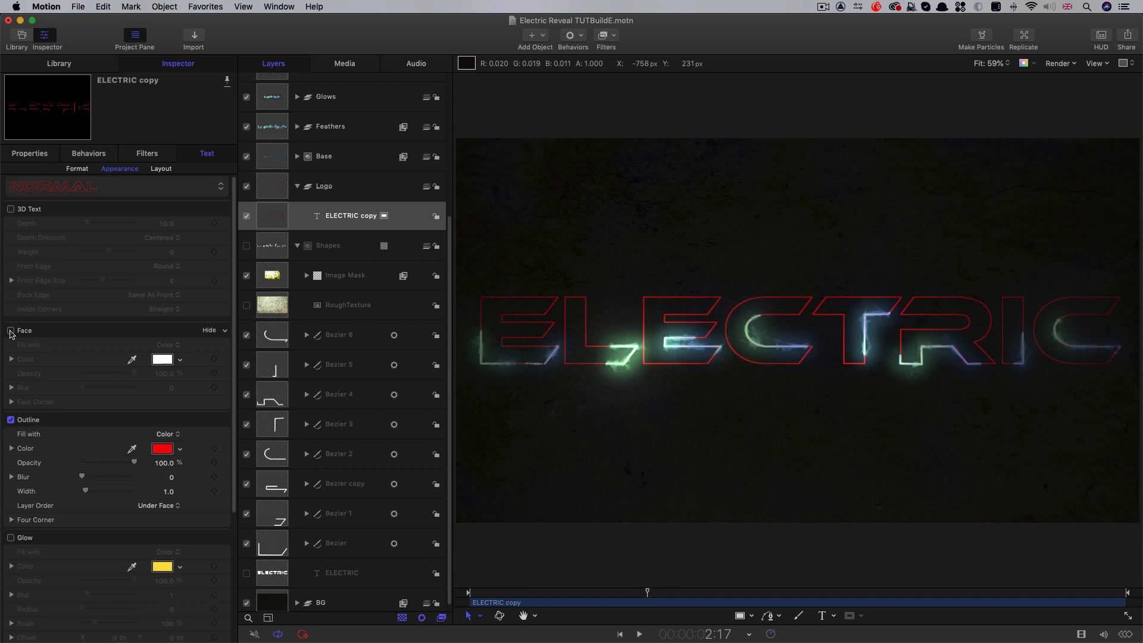
left_click(10, 419)
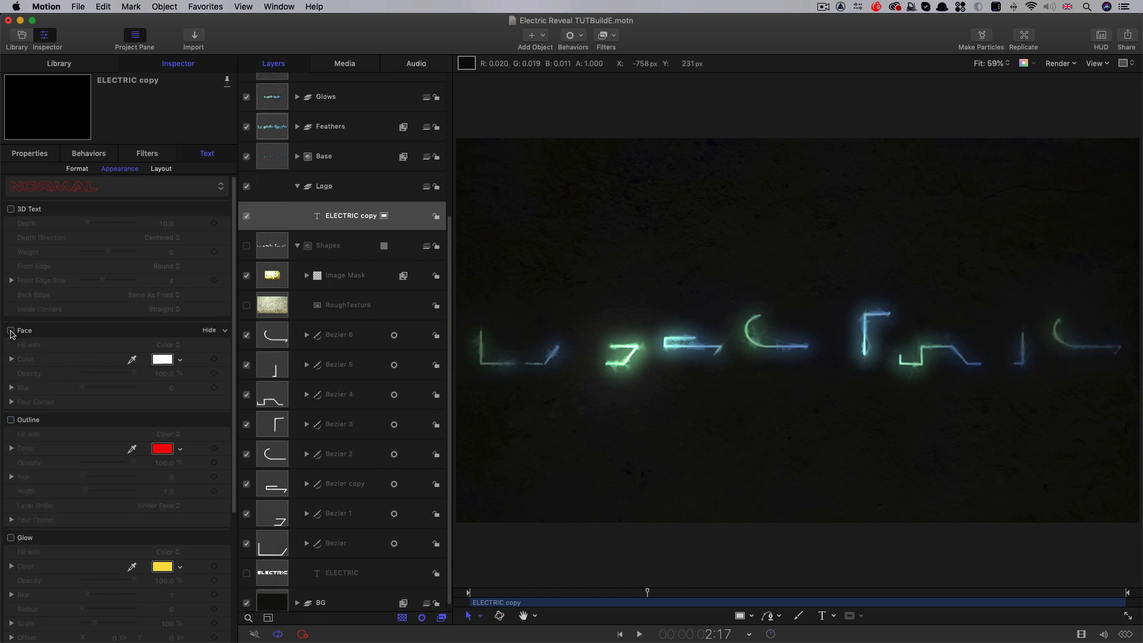
left_click(11, 331)
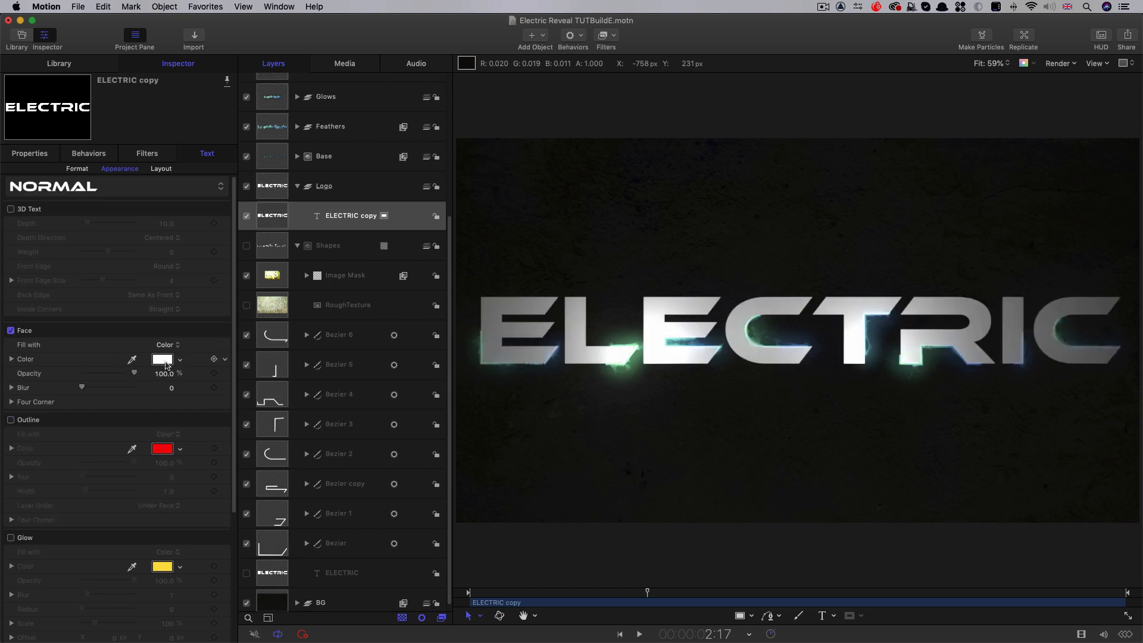
Open the text content of the ELECTRIC copy for editing
left_click(268, 214)
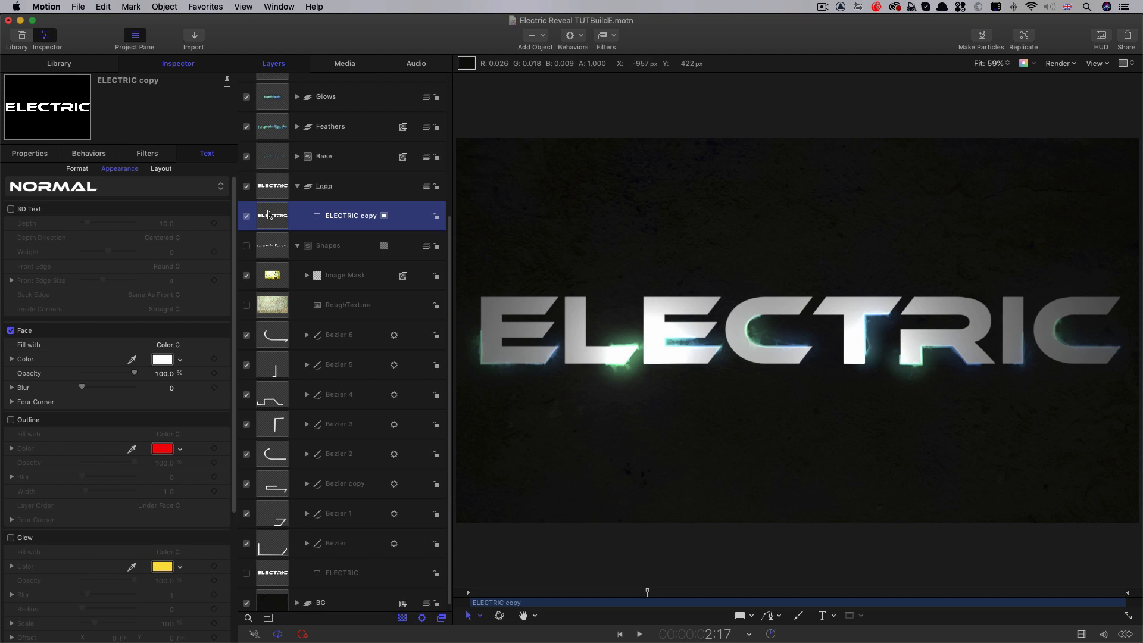
left_click(32, 156)
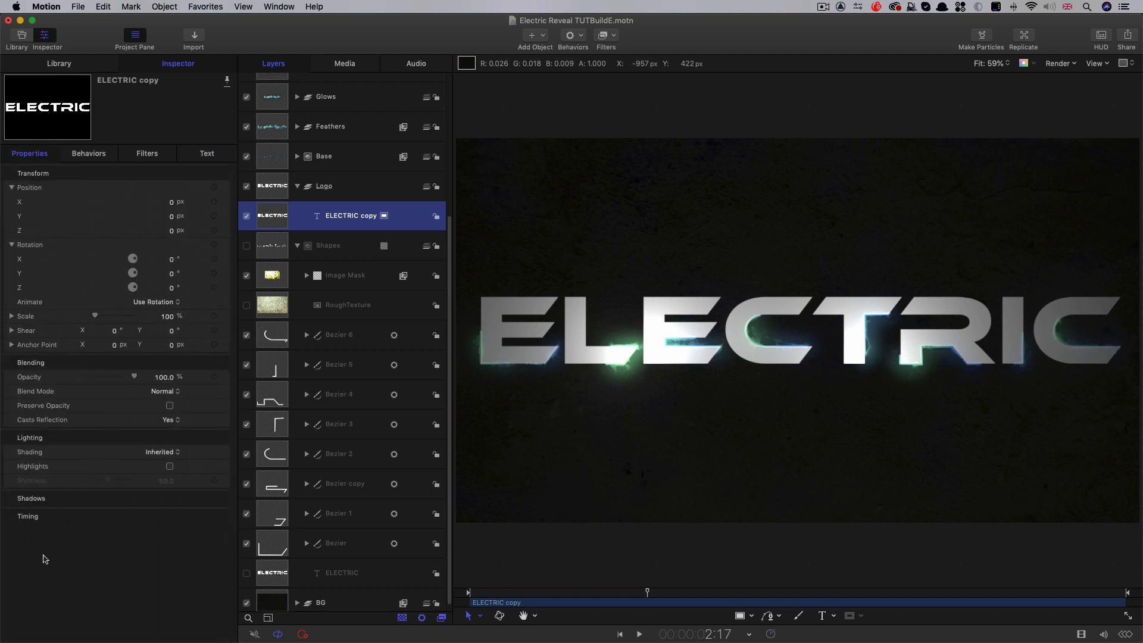
left_click(206, 154)
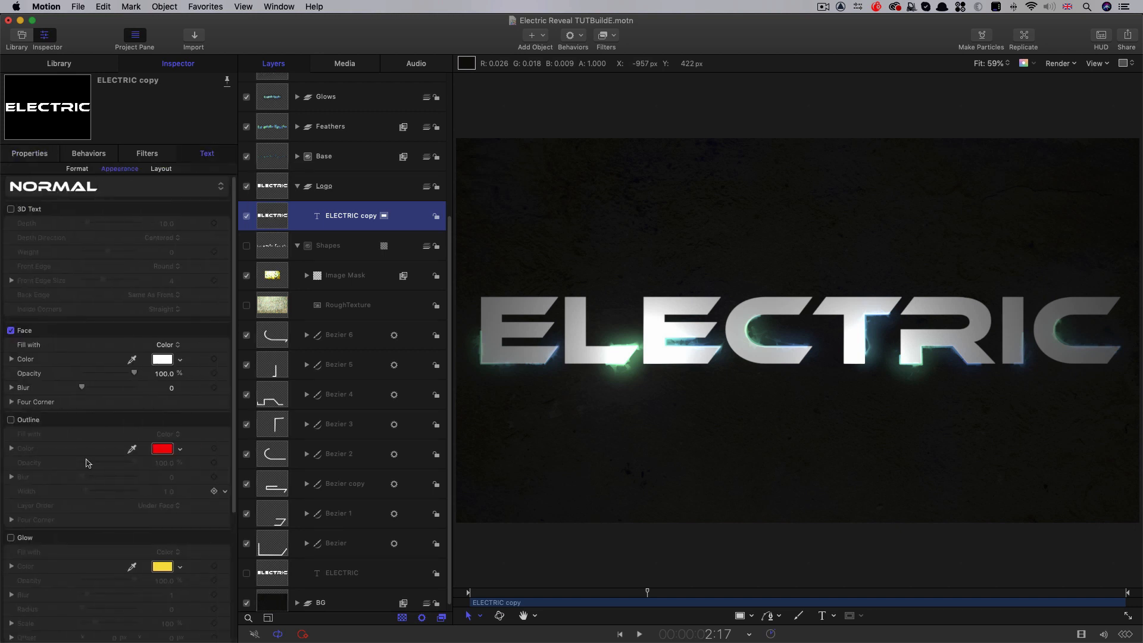
left_click(77, 169)
left_click(70, 502)
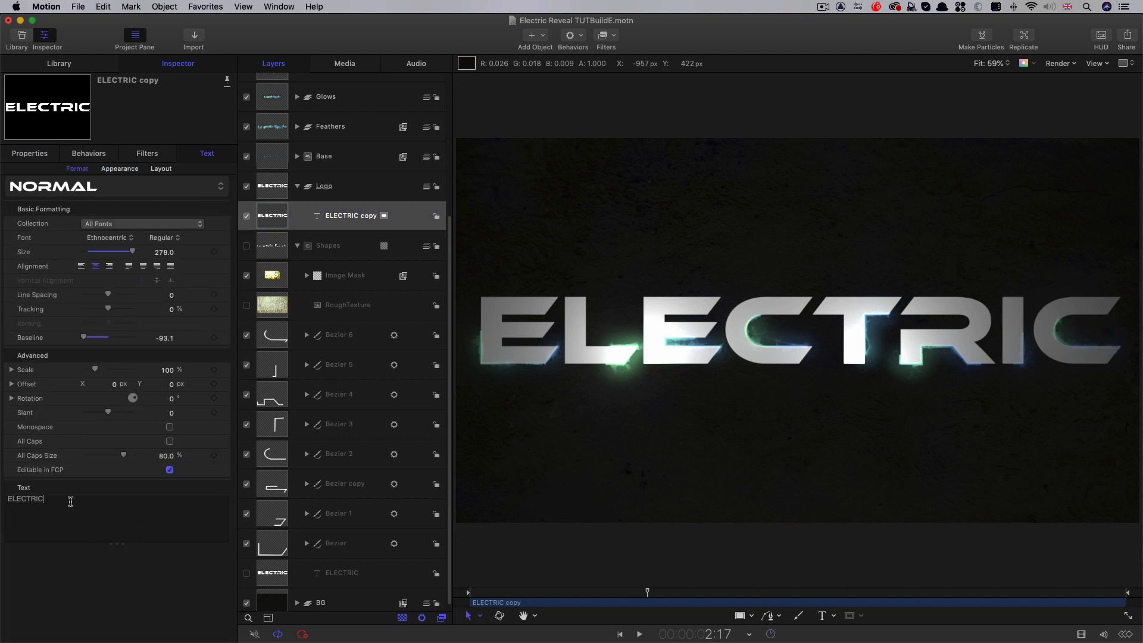
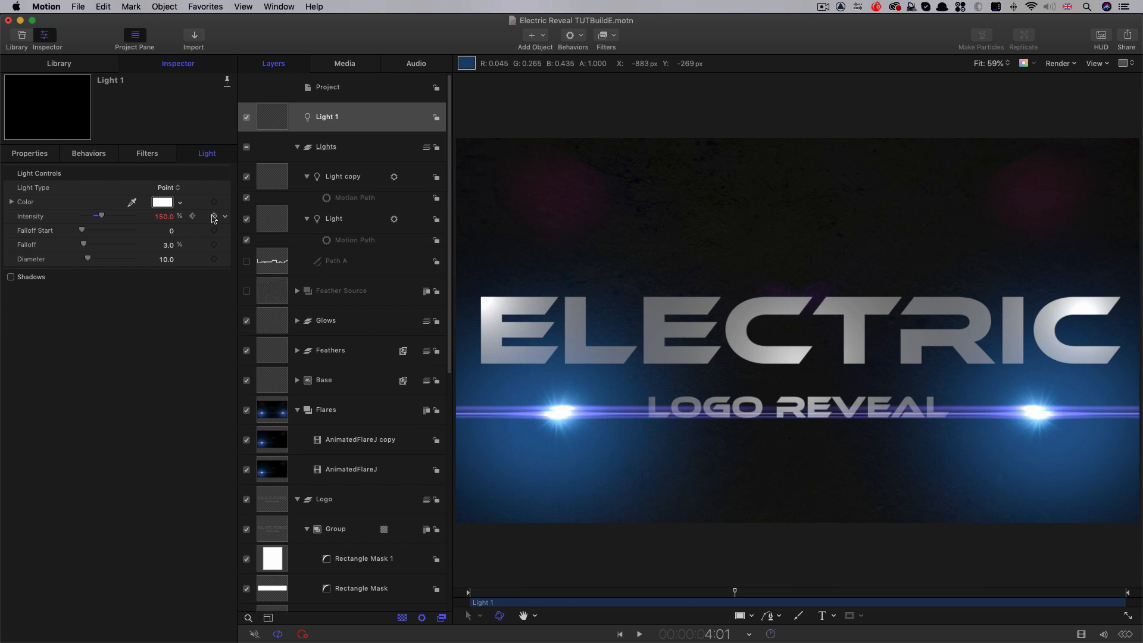
Set Light 1's intensity keyframe at 3:00 to 0% and move the light into the Lights group
left_click(192, 217)
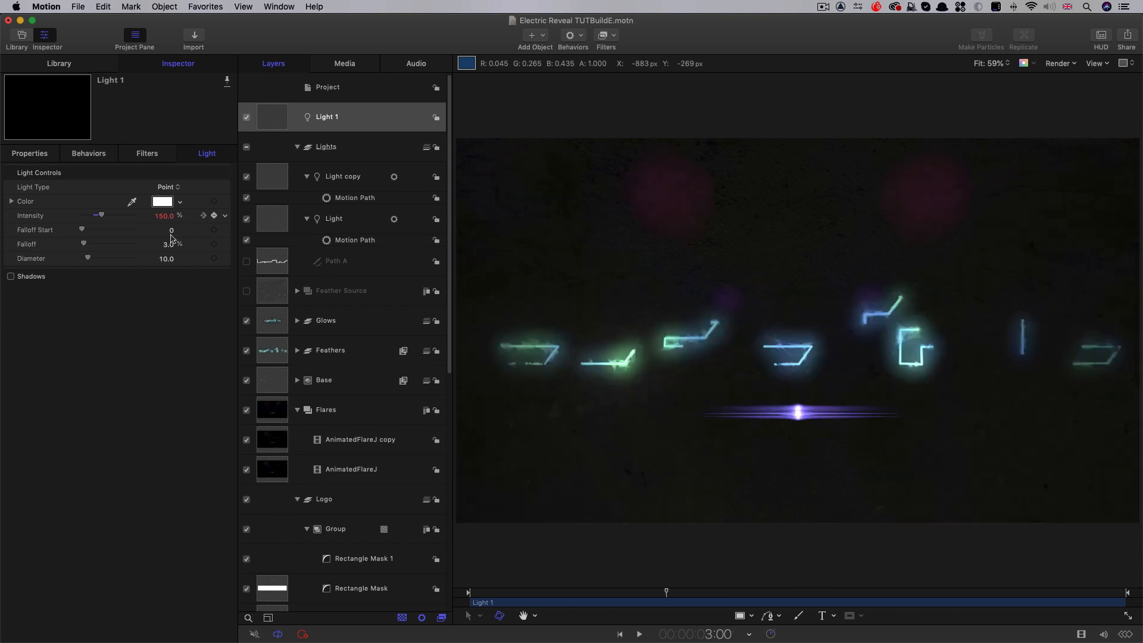
left_click_drag(101, 218, 3, 220)
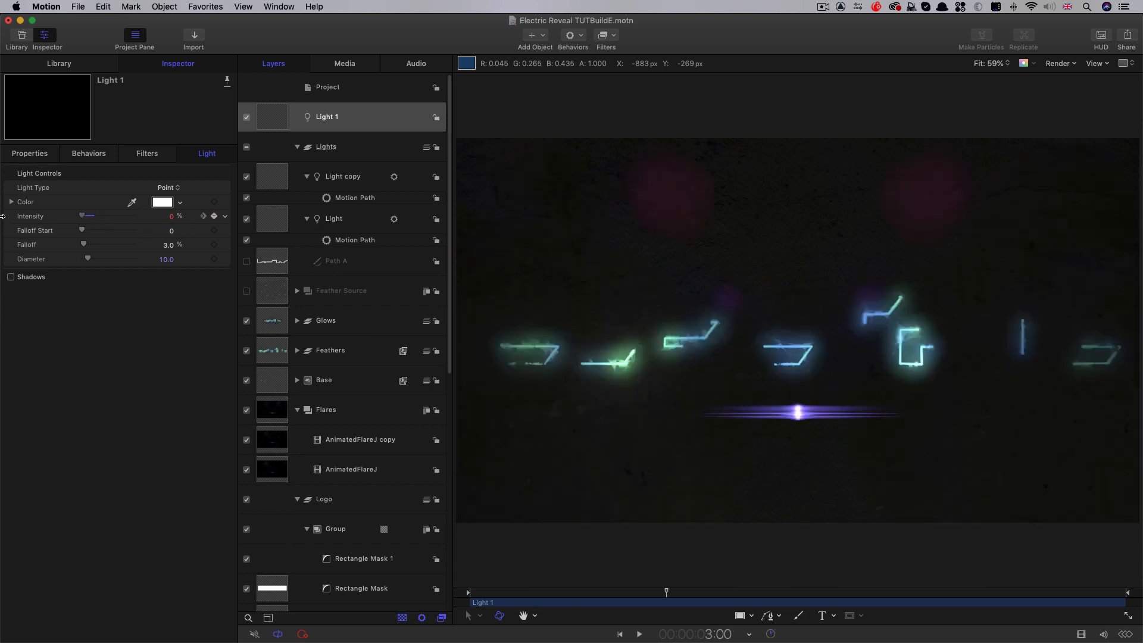
left_click_drag(662, 595, 820, 613)
left_click_drag(261, 119, 343, 191)
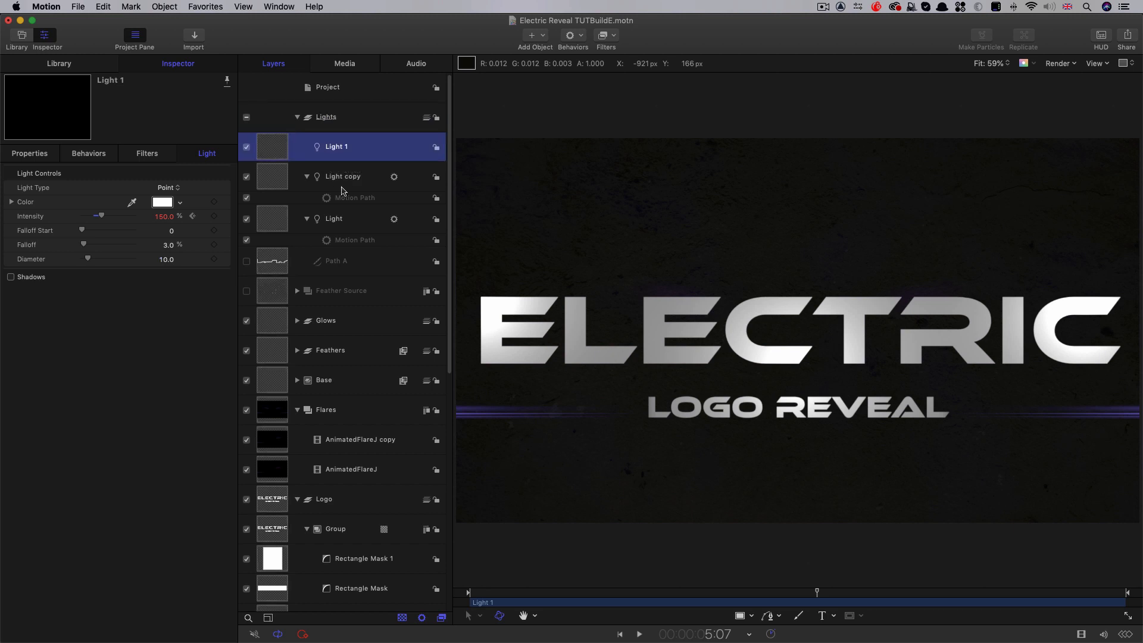
left_click(297, 117)
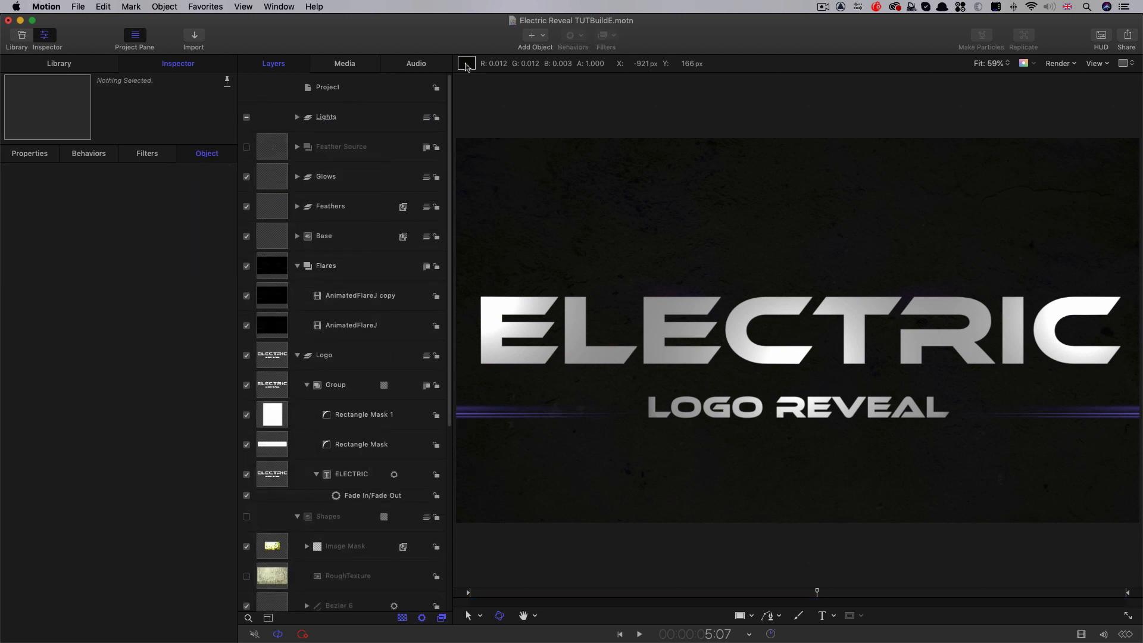
Add a camera to the project and set its Z position to -650 px
left_click(543, 36)
left_click(562, 70)
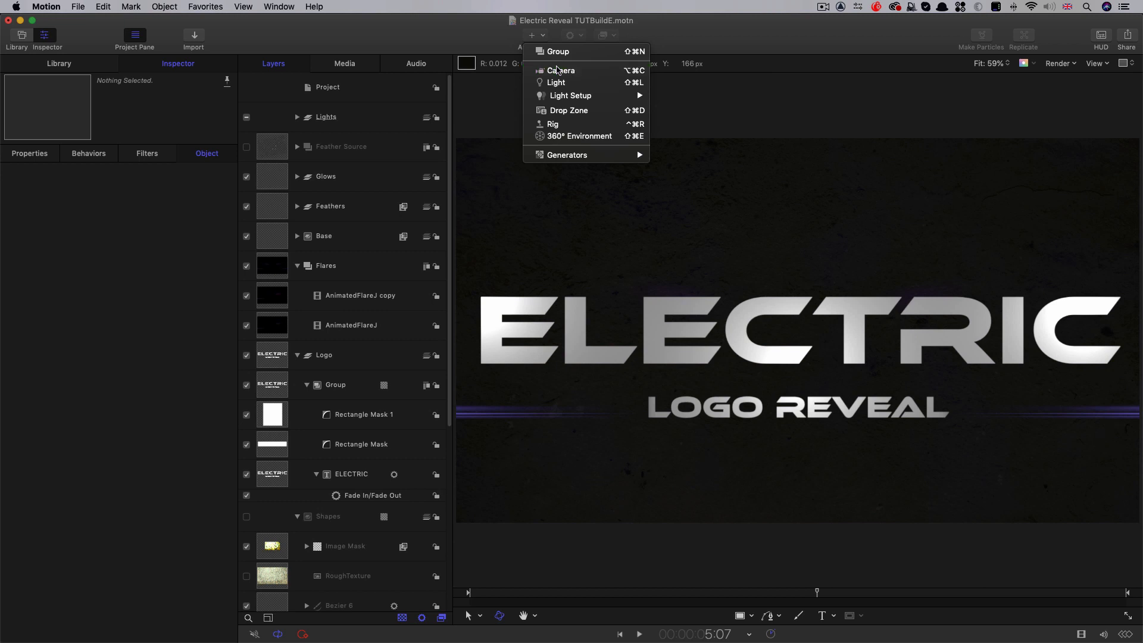
left_click(34, 156)
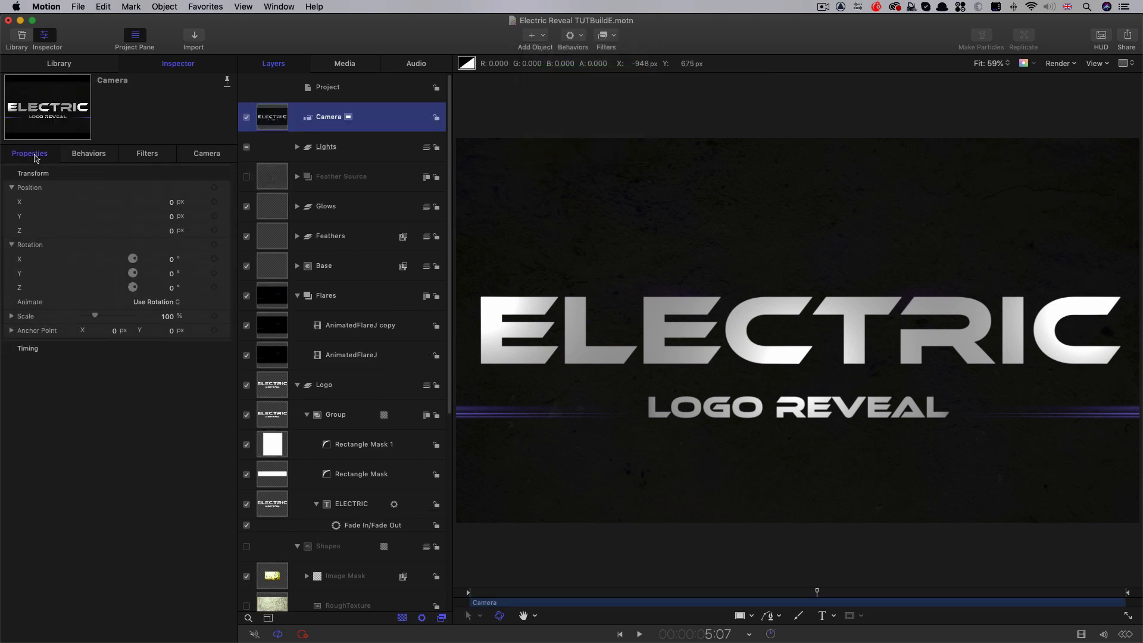
left_click(172, 233)
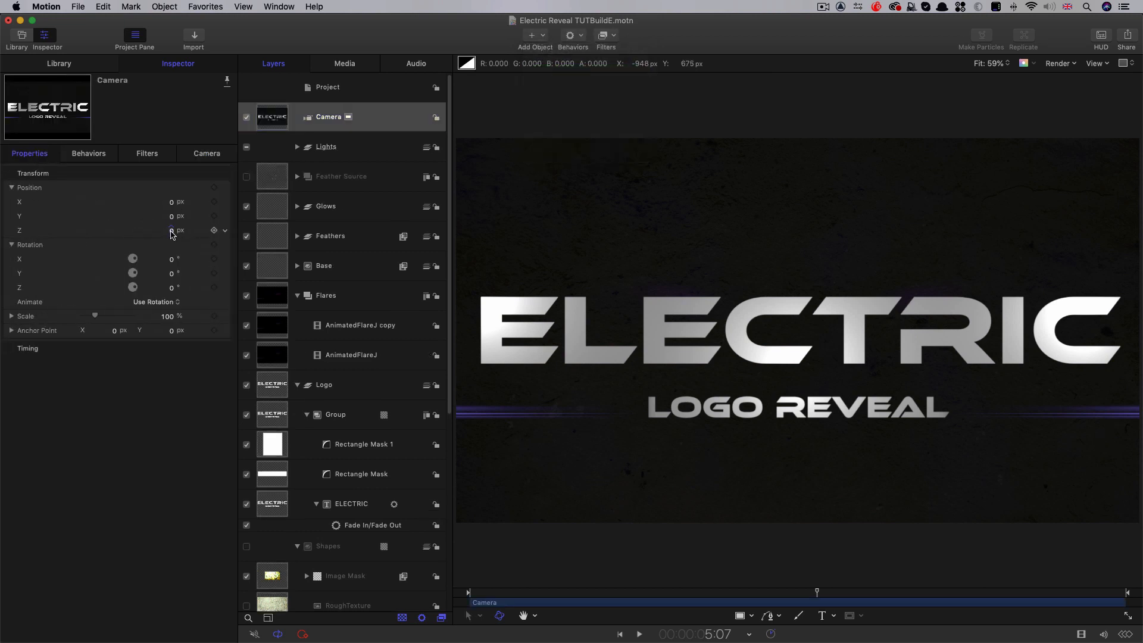
type("-650")
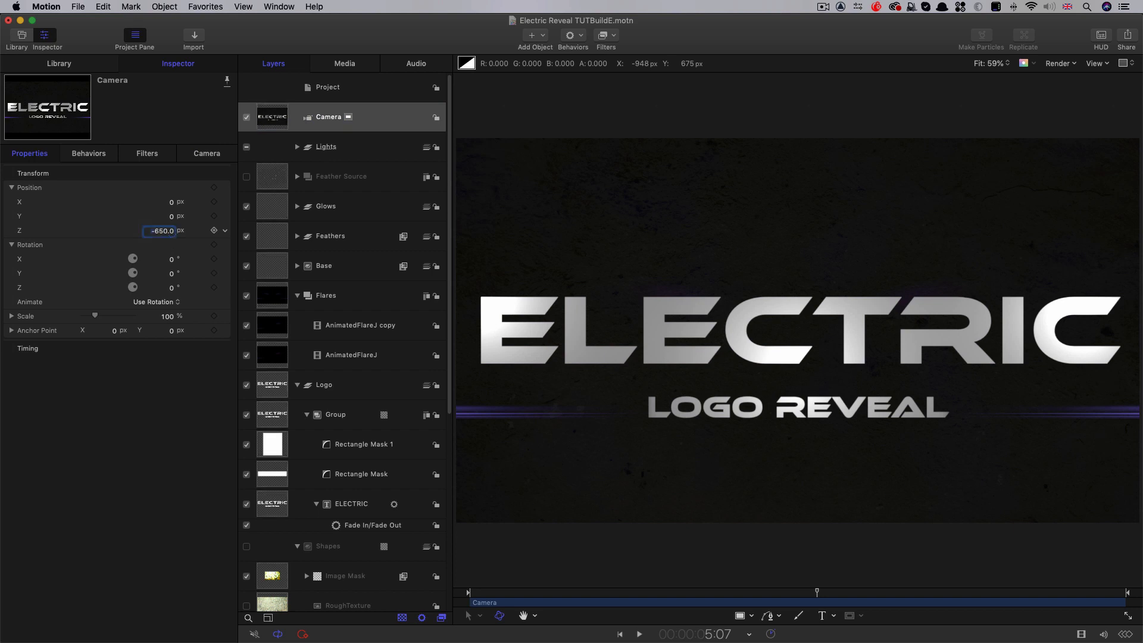
key("Return")
Apply a Throw behavior to the camera and trim its end to 6:00
left_click_drag(510, 598, 607, 603)
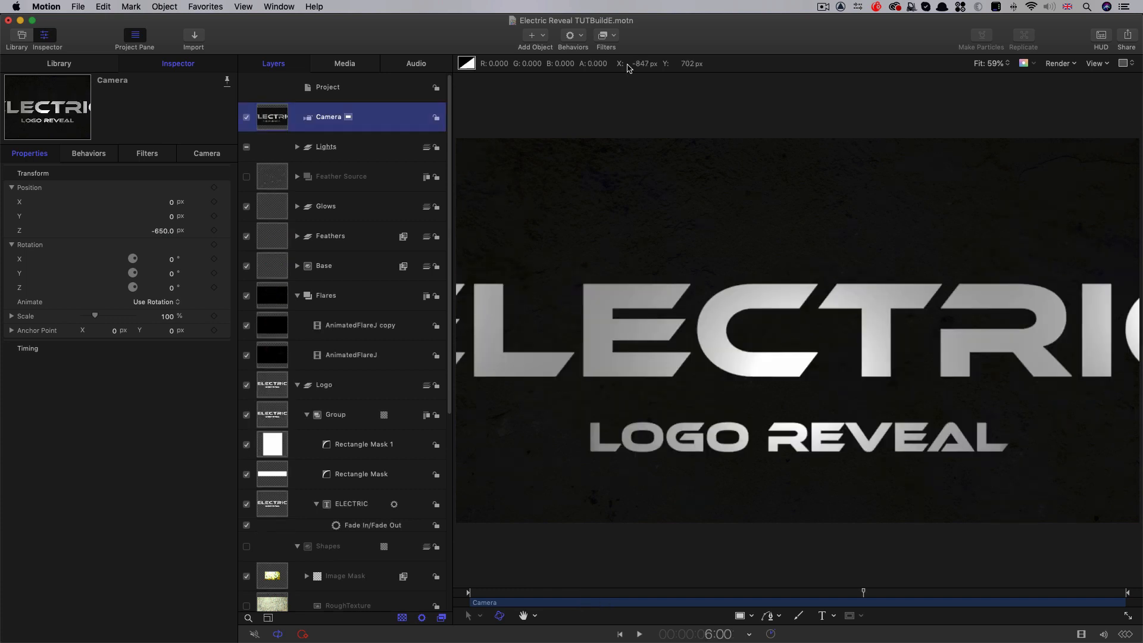
left_click(581, 37)
mouse_move(583, 62)
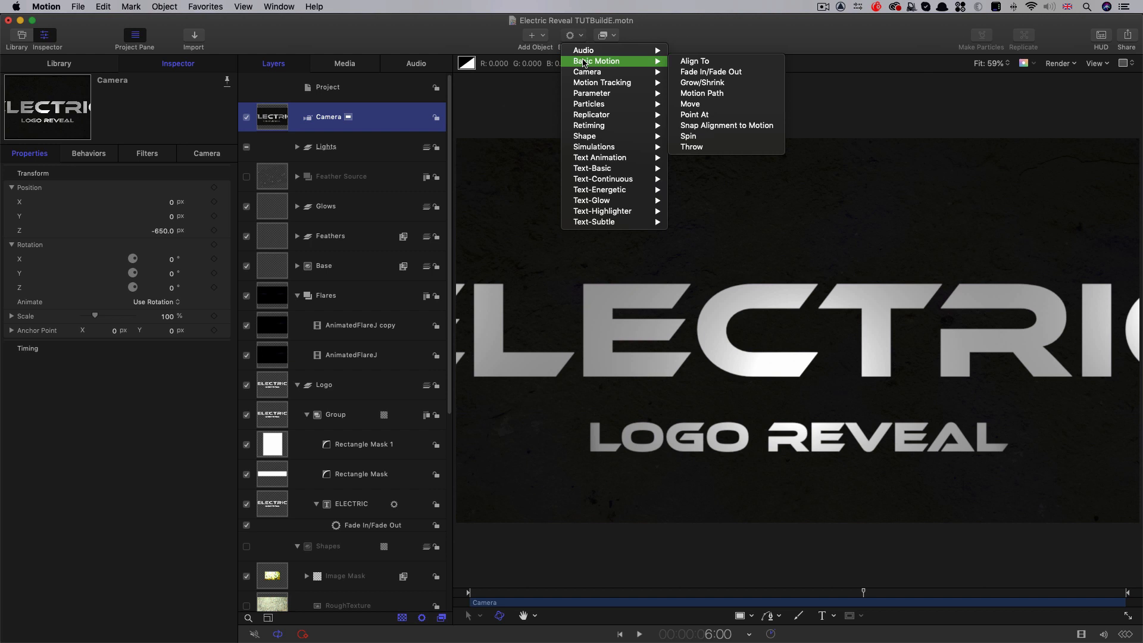
left_click(736, 153)
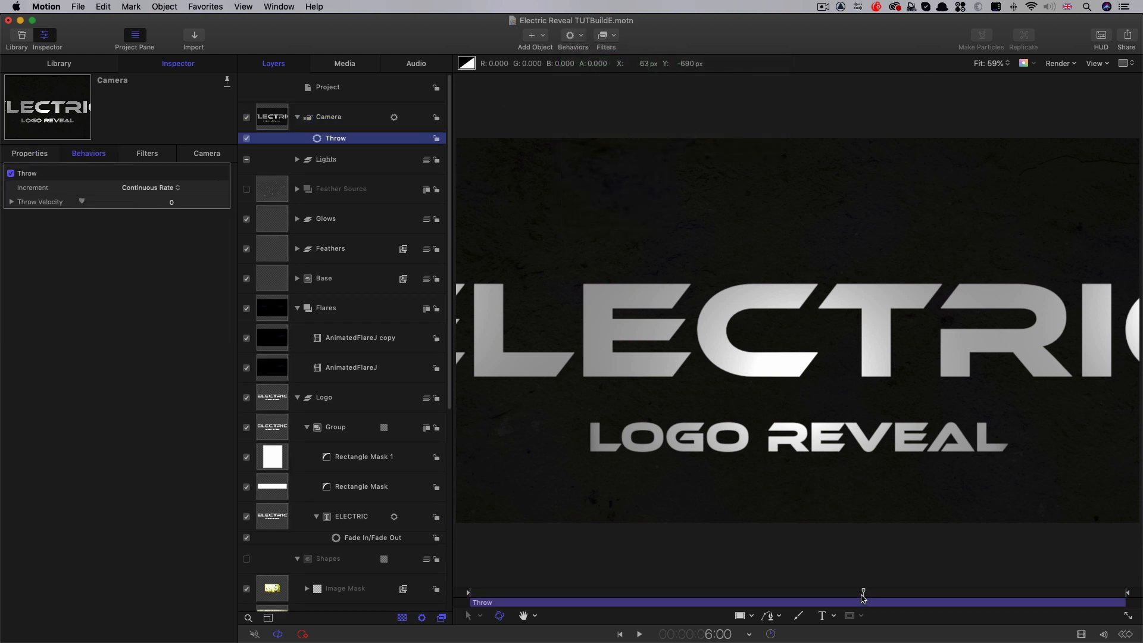
left_click_drag(863, 592, 864, 597)
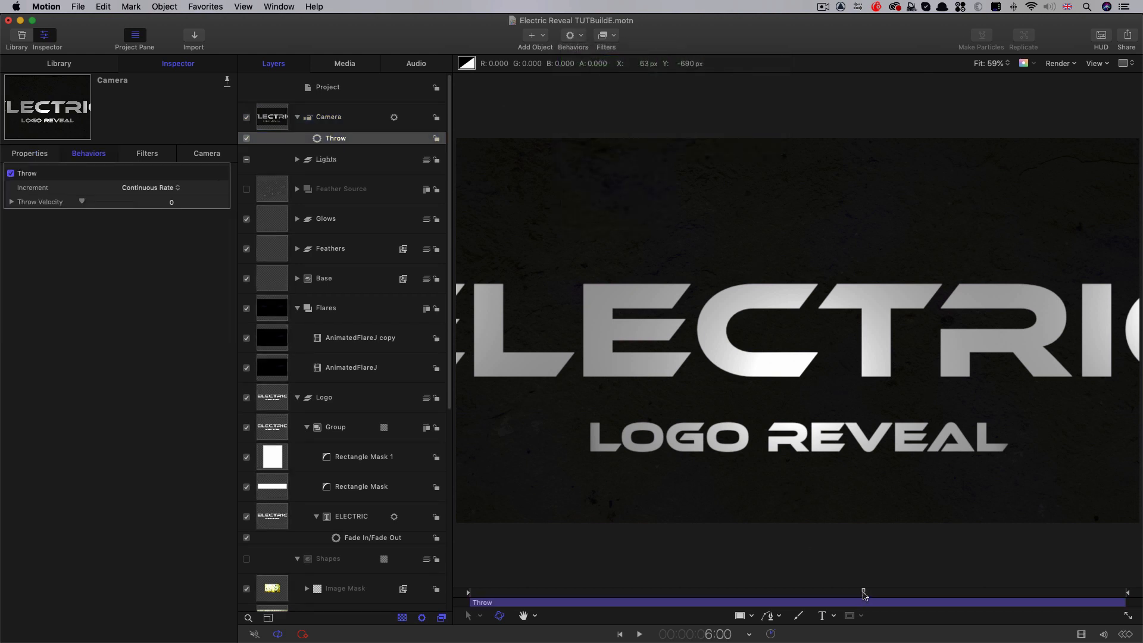
key("o")
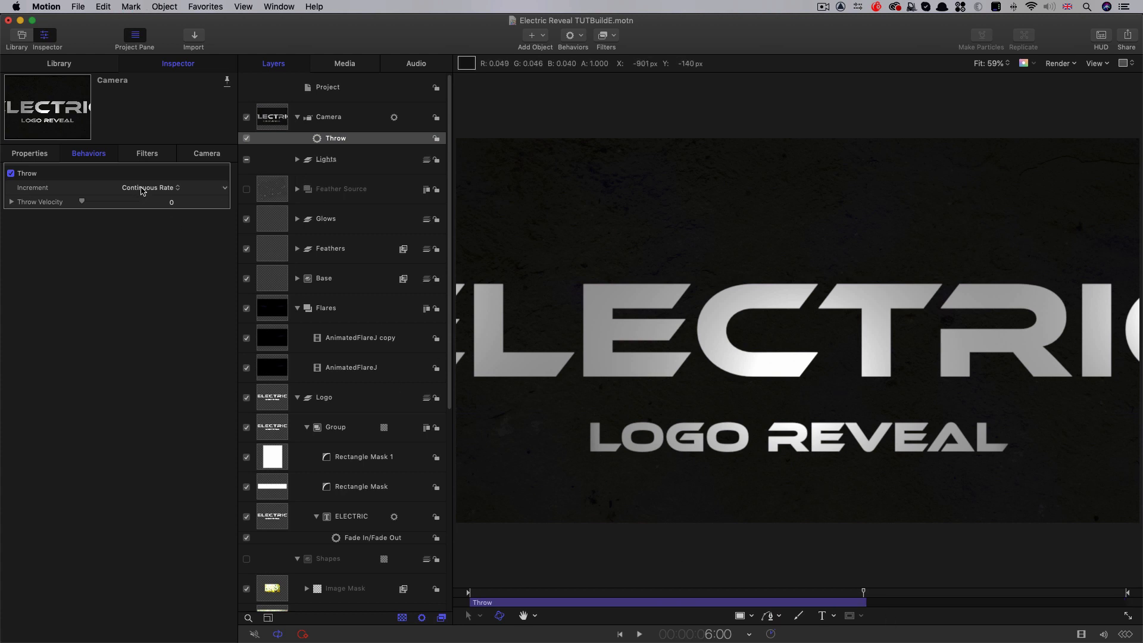
Set the camera's Throw increment to Ramp to Final Value with a Z throw distance of 1750
left_click(170, 185)
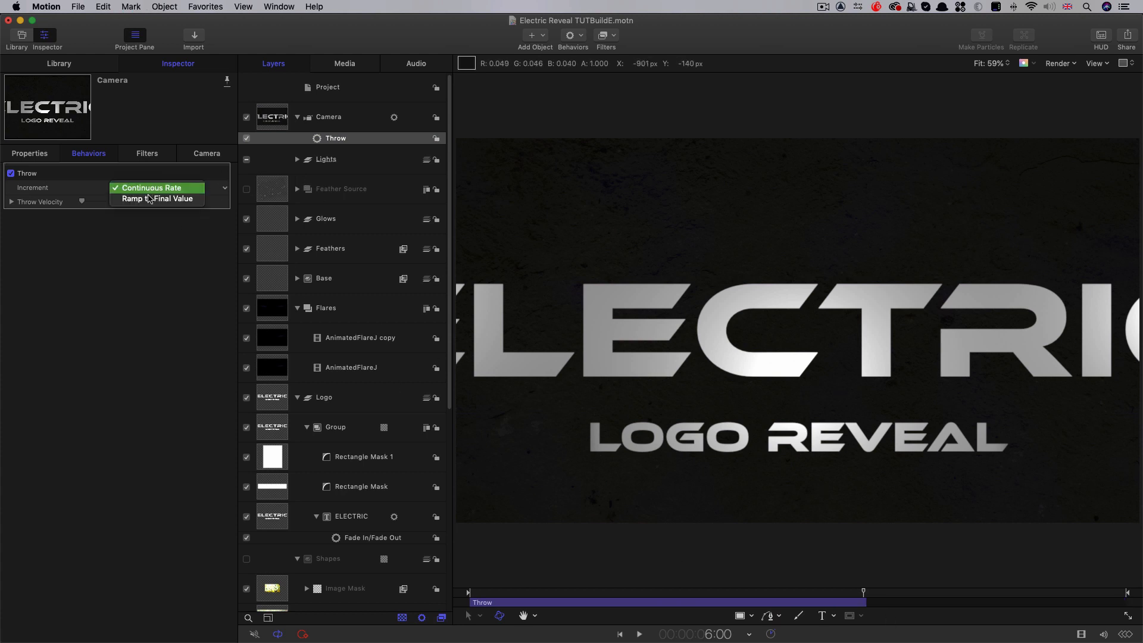
left_click(151, 200)
left_click(11, 201)
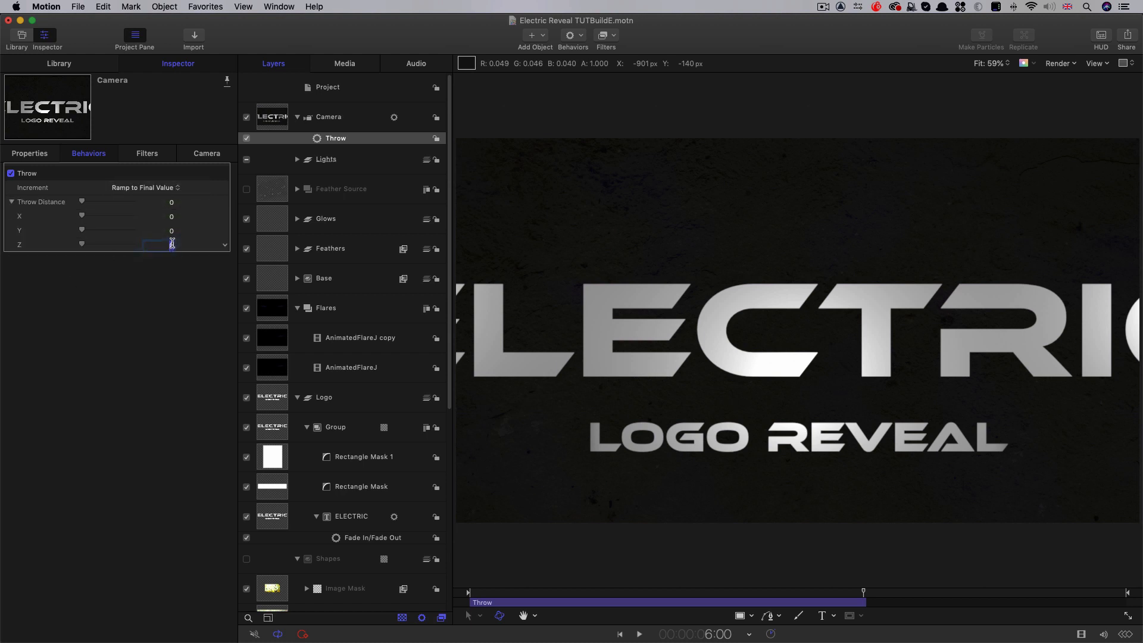
type("1750")
key("Return")
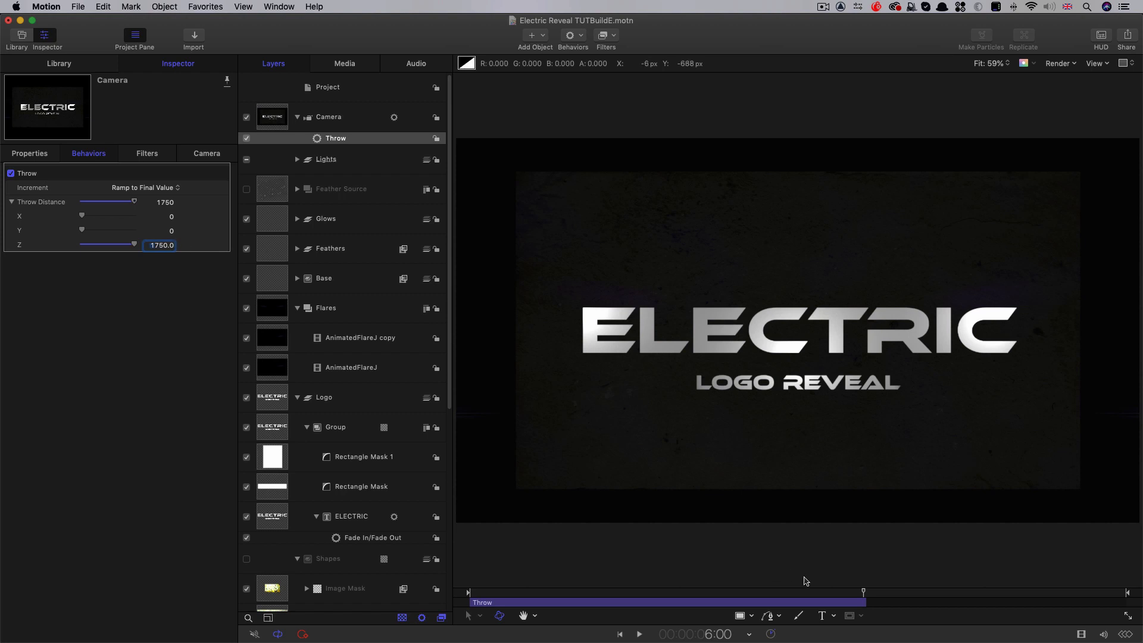
left_click(828, 594)
left_click_drag(826, 593, 888, 606)
Scale the BG group to 220% so the wall fills the frame
scroll(398, 432, "down", 10)
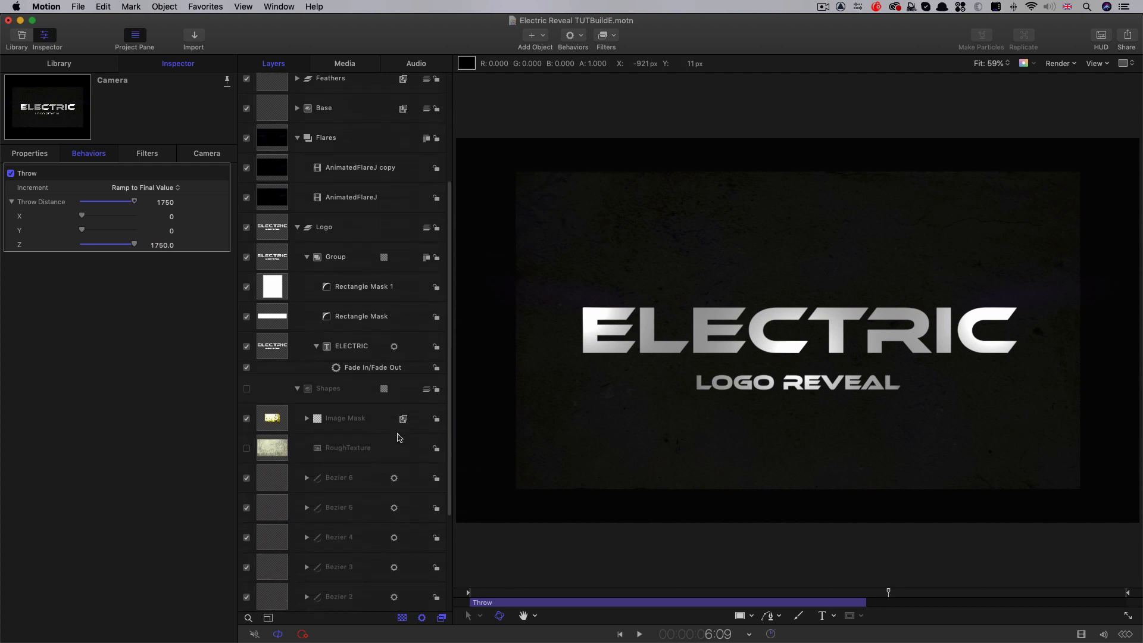
left_click(274, 597)
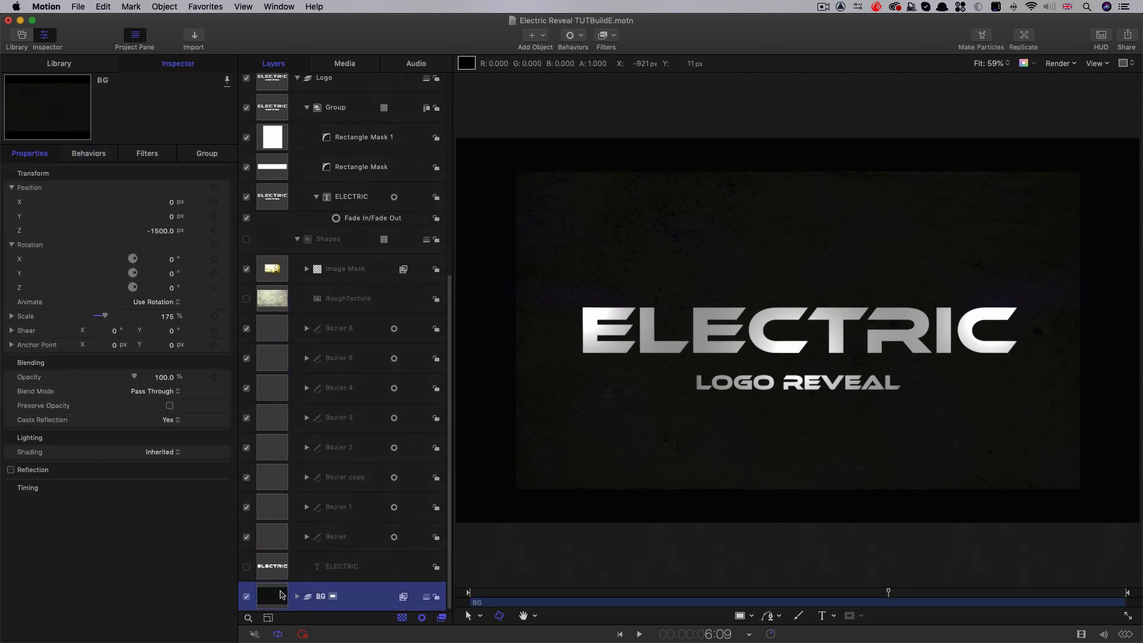
left_click_drag(167, 316, 167, 316)
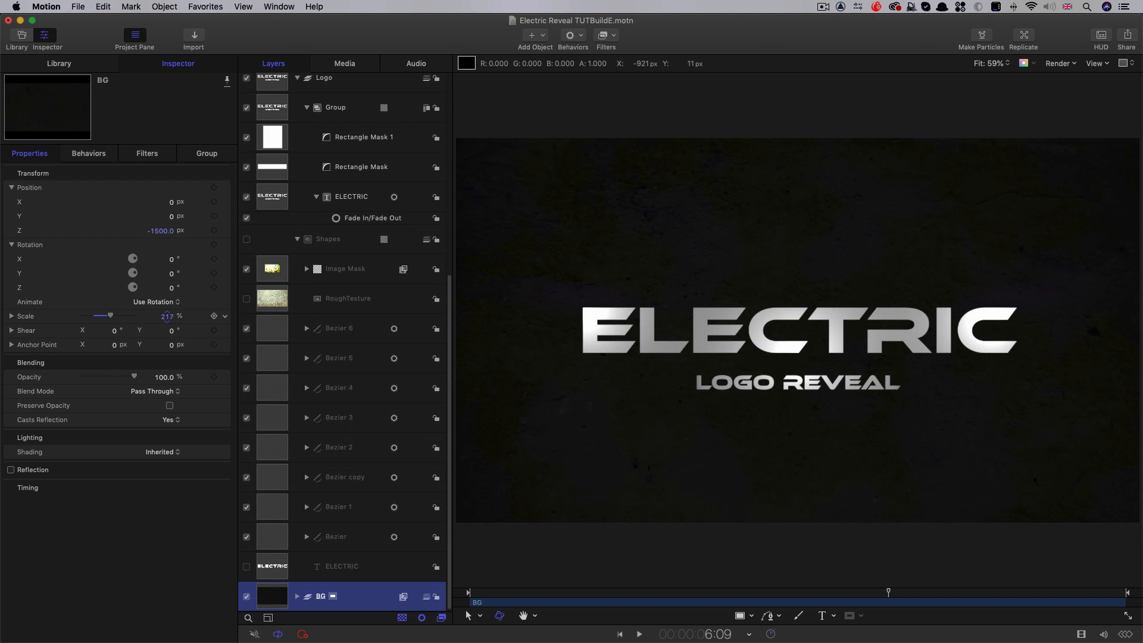
left_click(169, 317)
type("220")
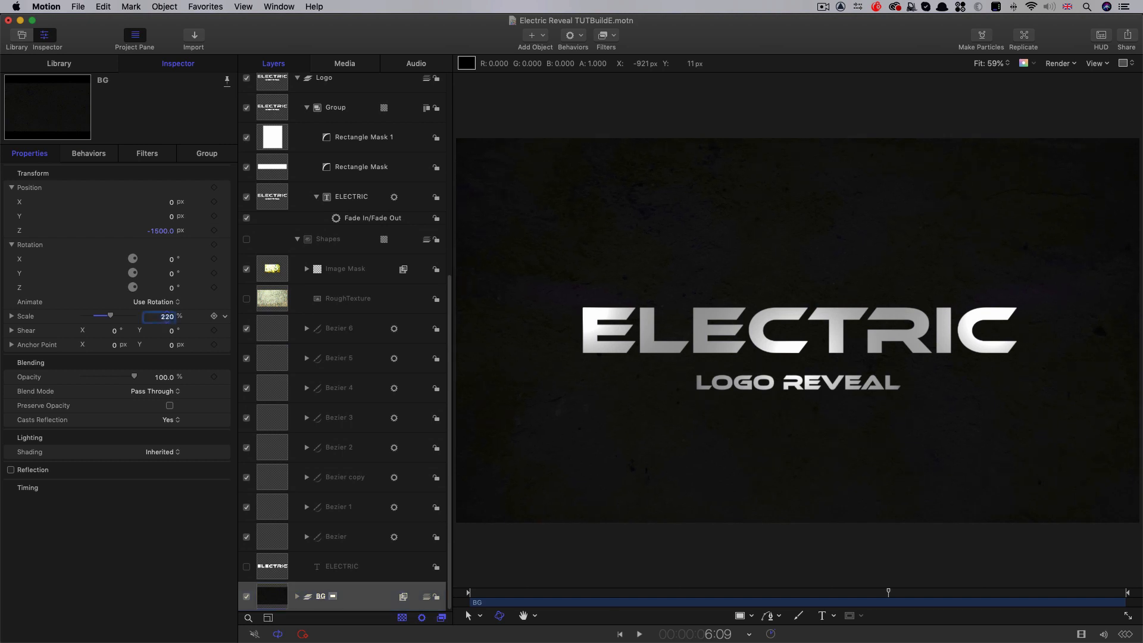
Set the line spacing to 47 at the ELECTRIC line of the Logo text, lowering the LOGO REVEAL line
left_click(700, 593)
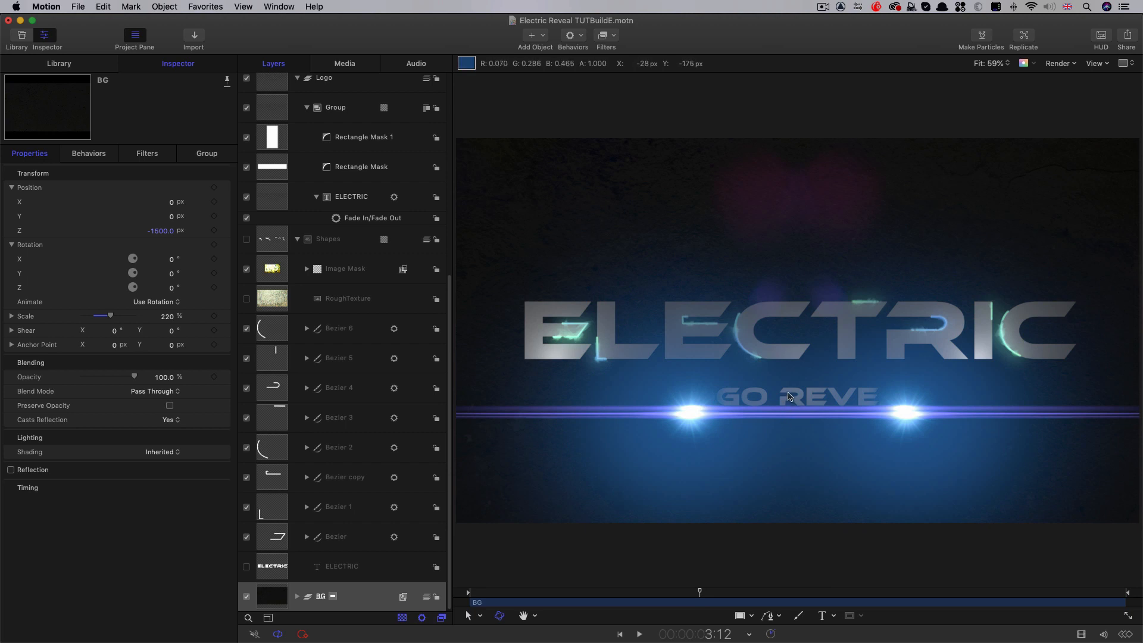
left_click(272, 207)
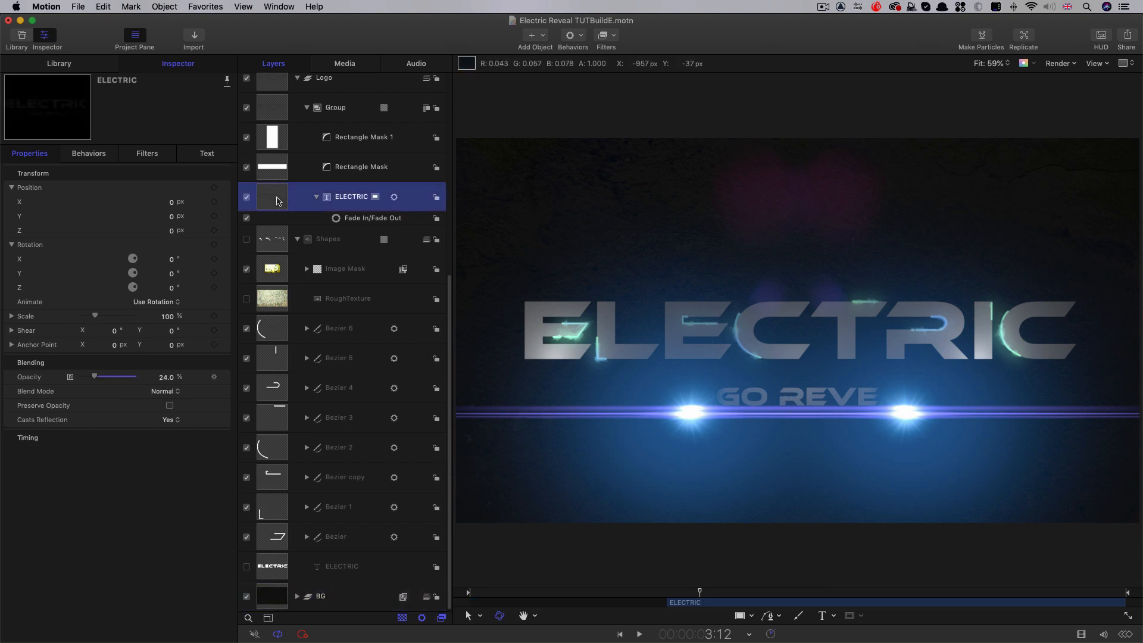
left_click(207, 153)
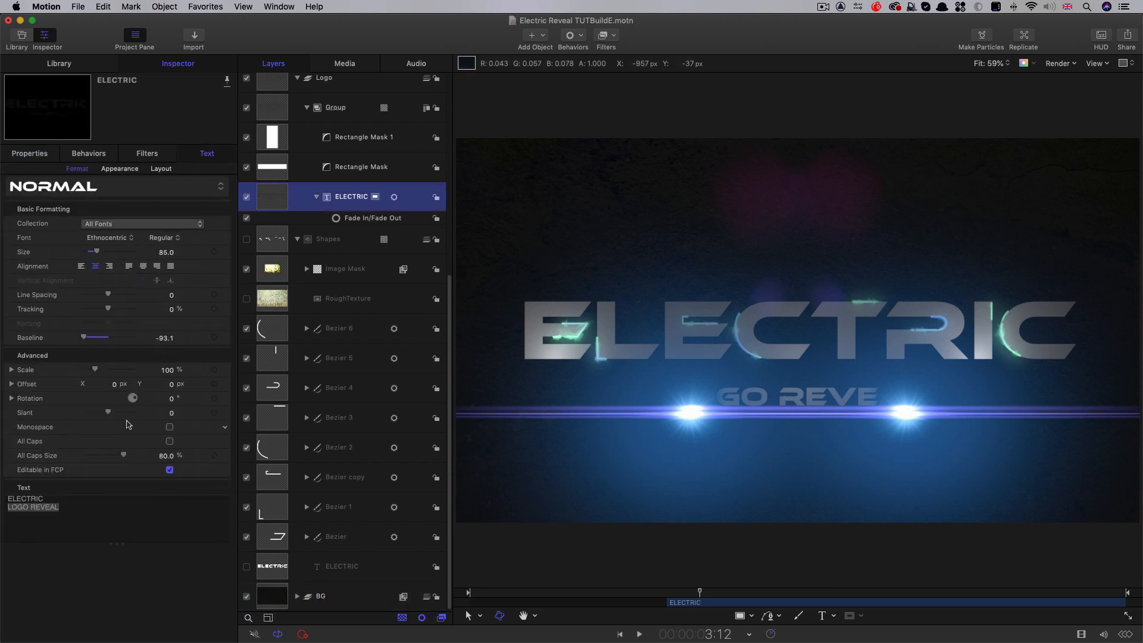
left_click(58, 498)
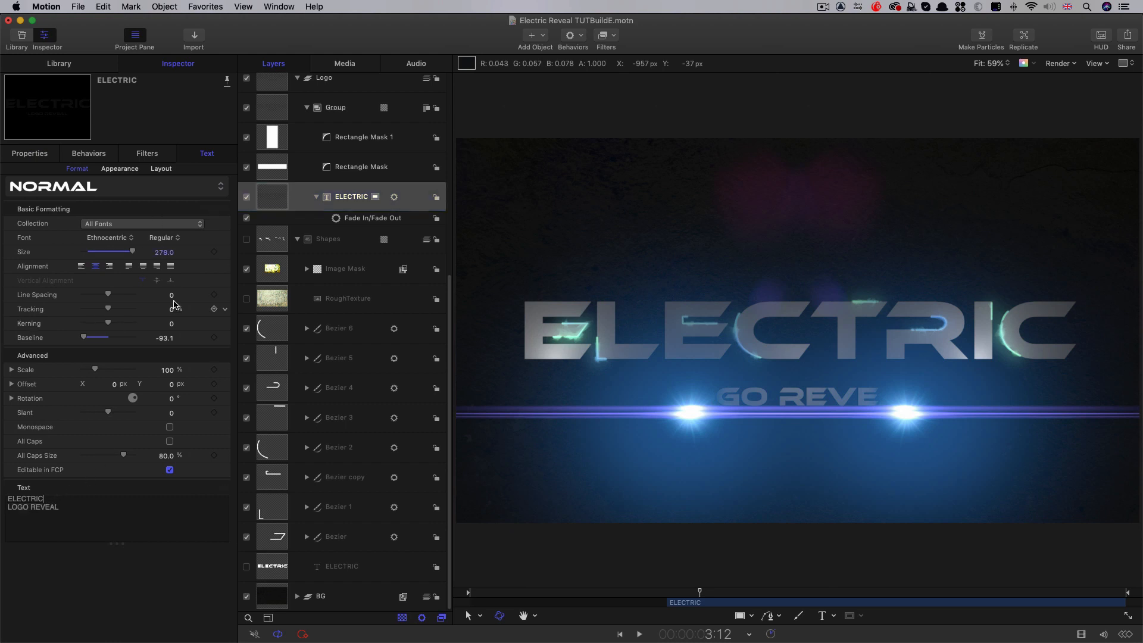
left_click_drag(170, 294, 171, 294)
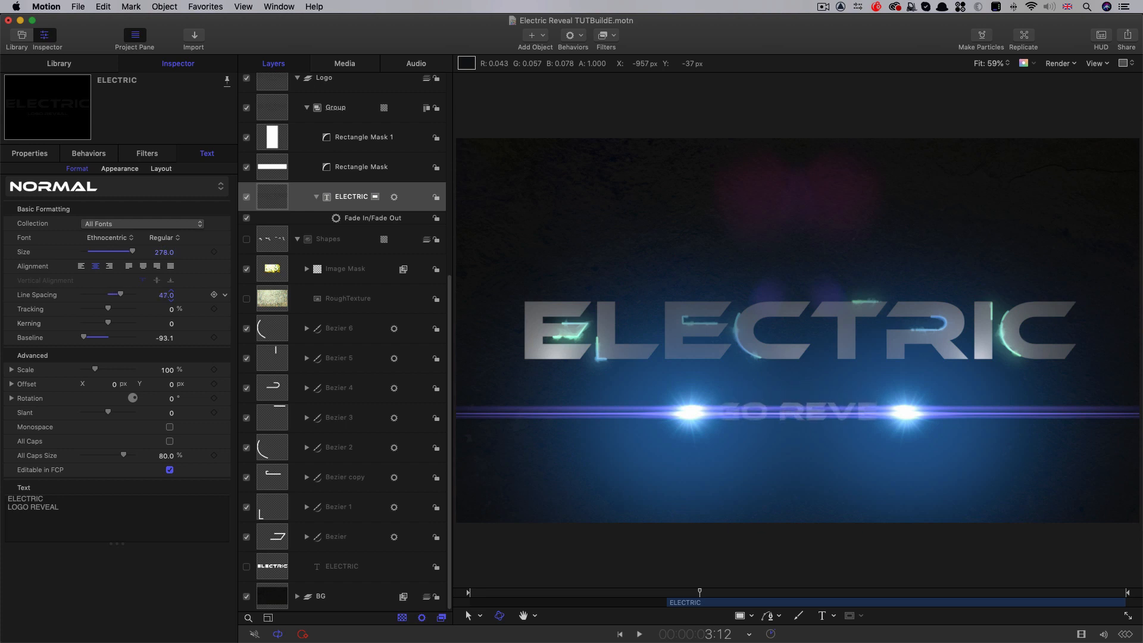
left_click_drag(649, 593, 756, 610)
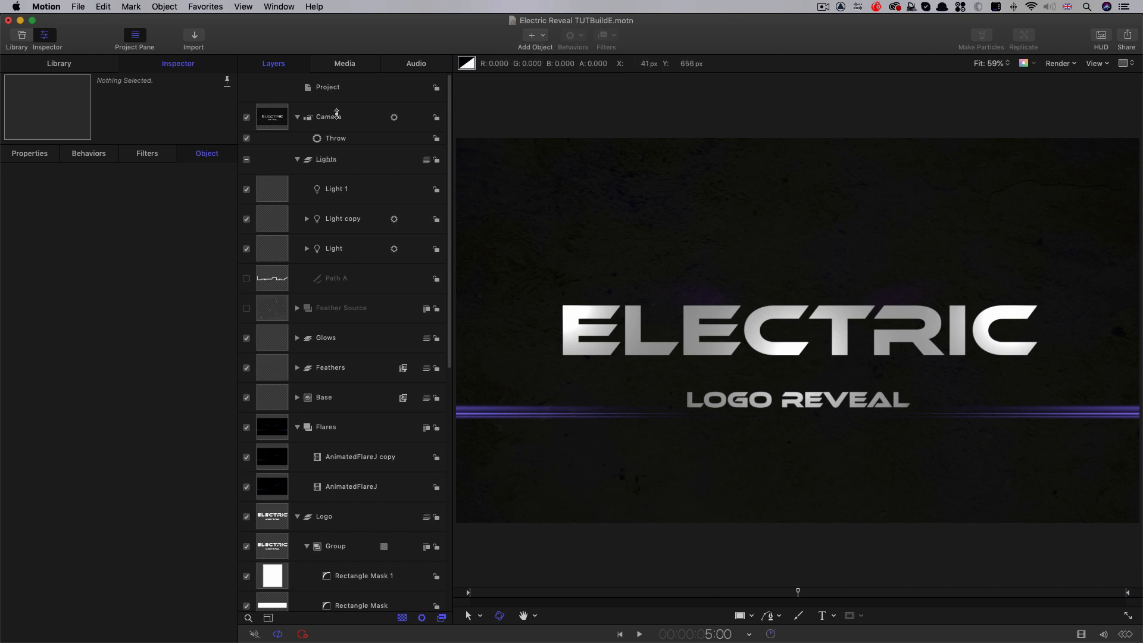
Add another light to the project and position it at X -1000 px and Z -500 px
left_click(266, 190)
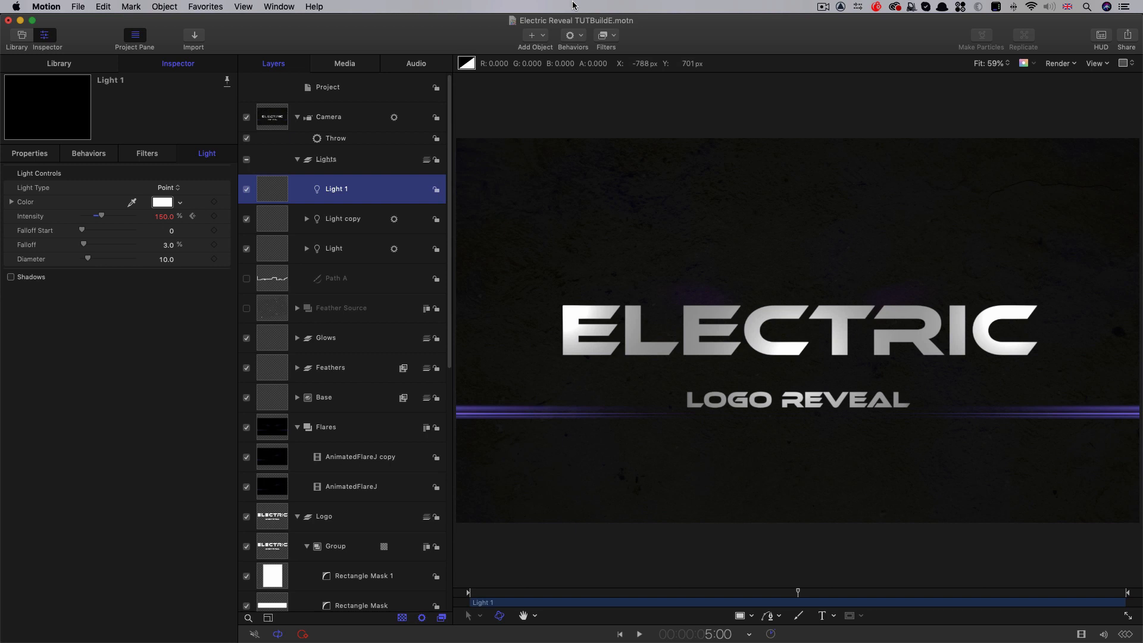
left_click(546, 37)
left_click(543, 87)
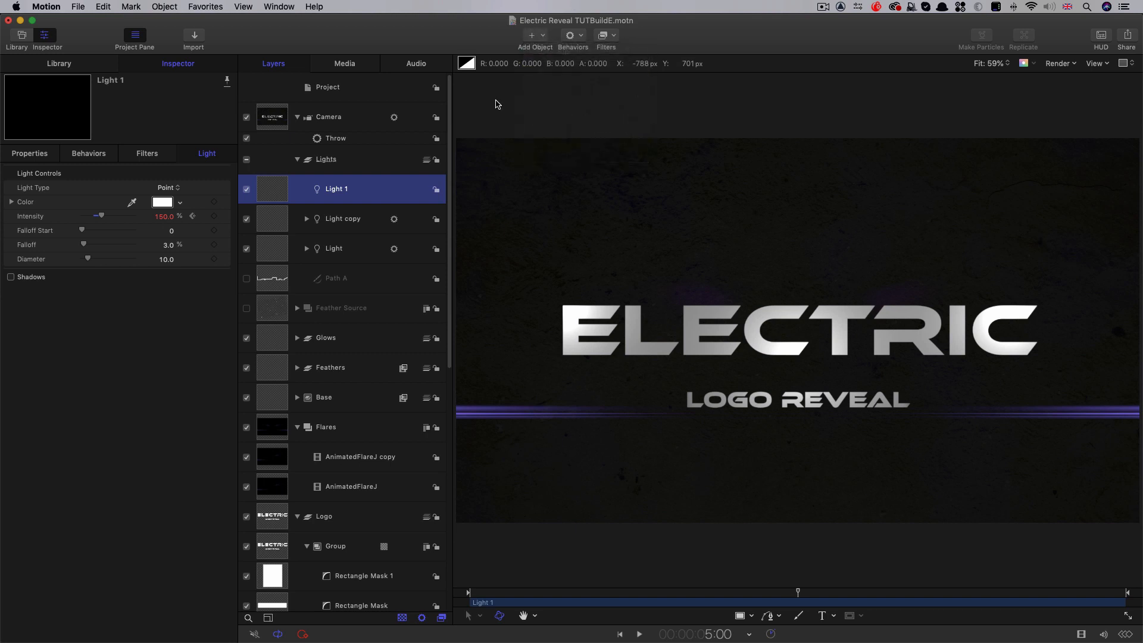
left_click(35, 153)
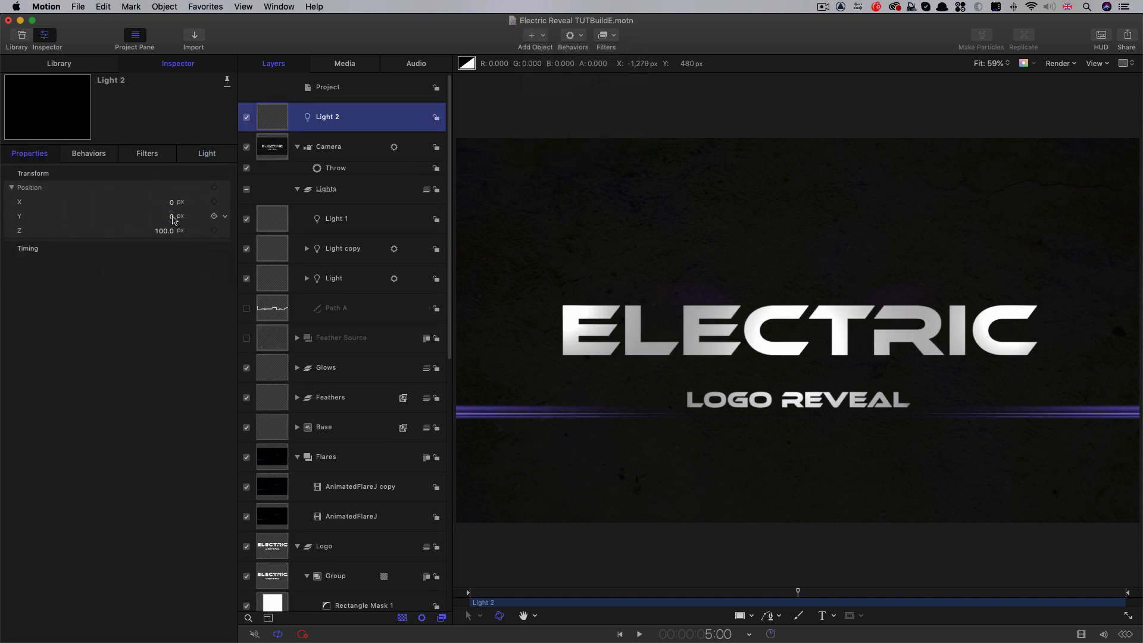
left_click(165, 230)
type("-5")
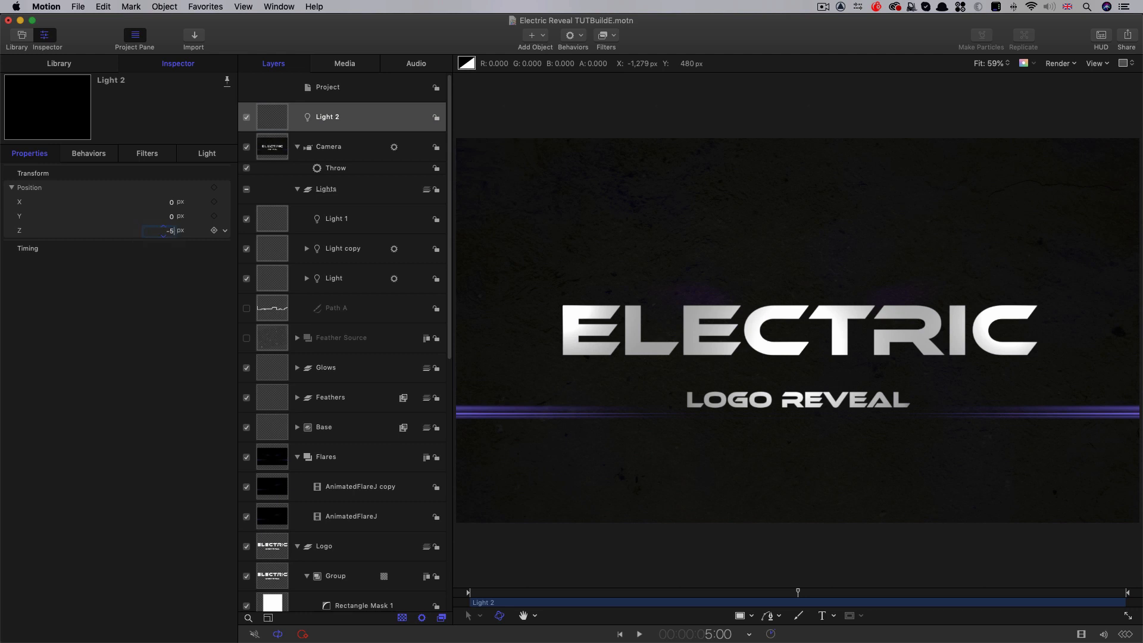
type("00")
key("Return")
left_click(172, 203)
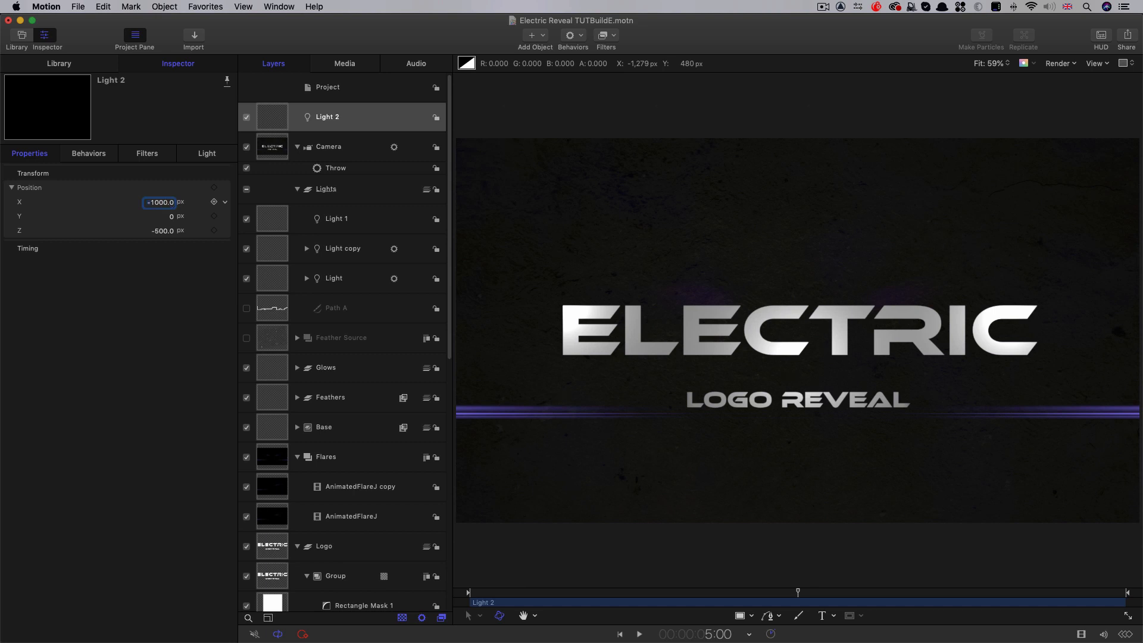
Set the new light's intensity to 300% and duplicate the light
left_click(212, 155)
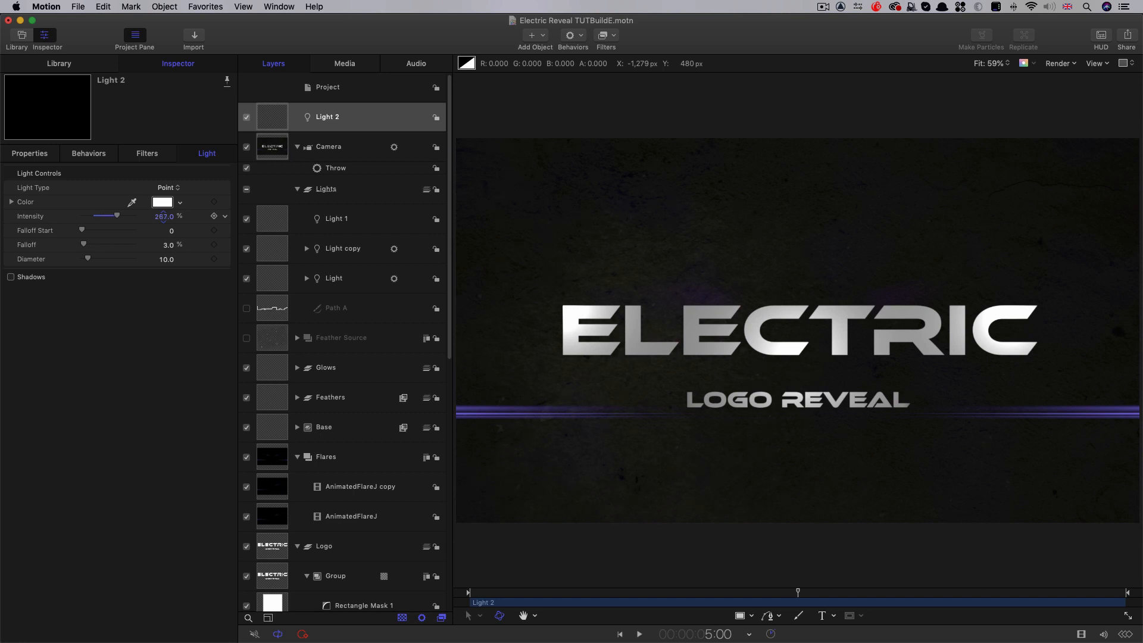
double_click(163, 216)
type("300")
key("Return")
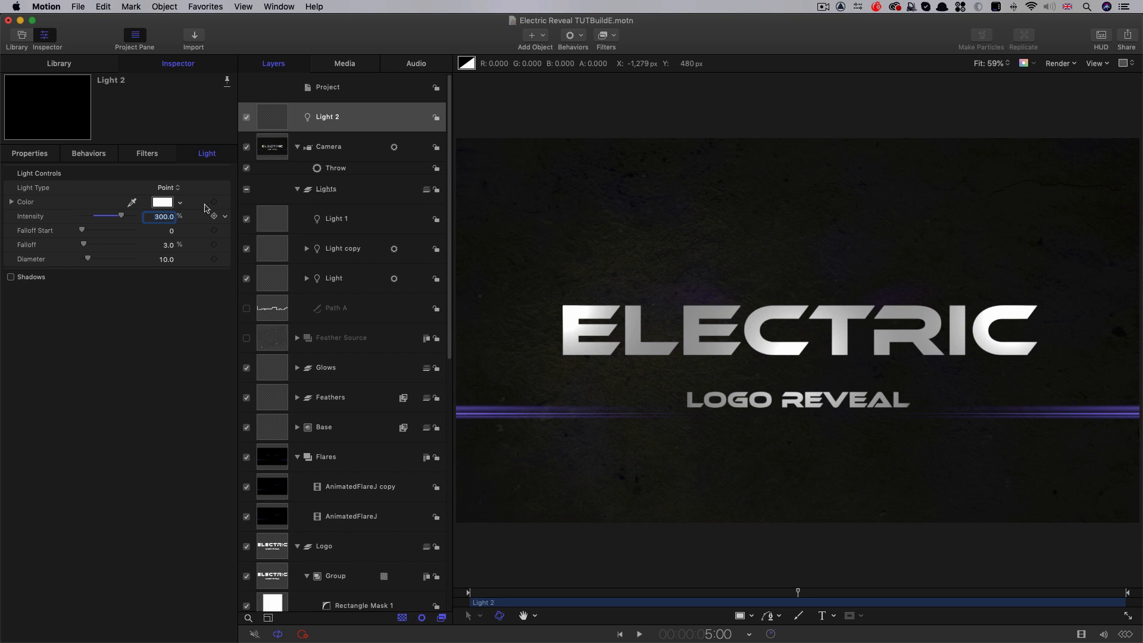
right_click(272, 115)
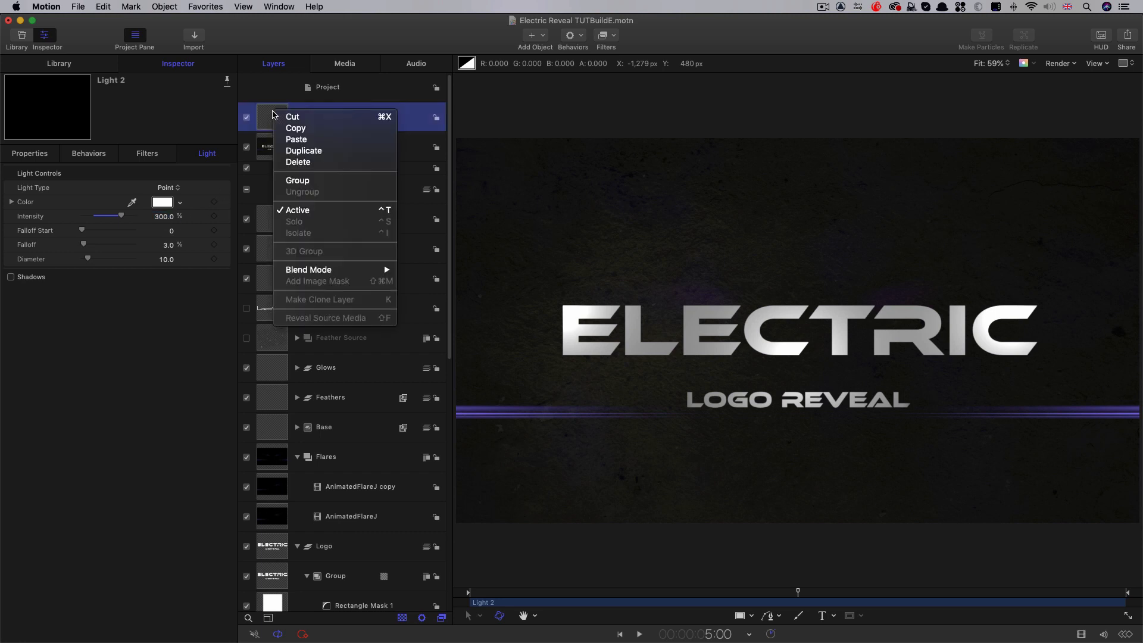
left_click(299, 152)
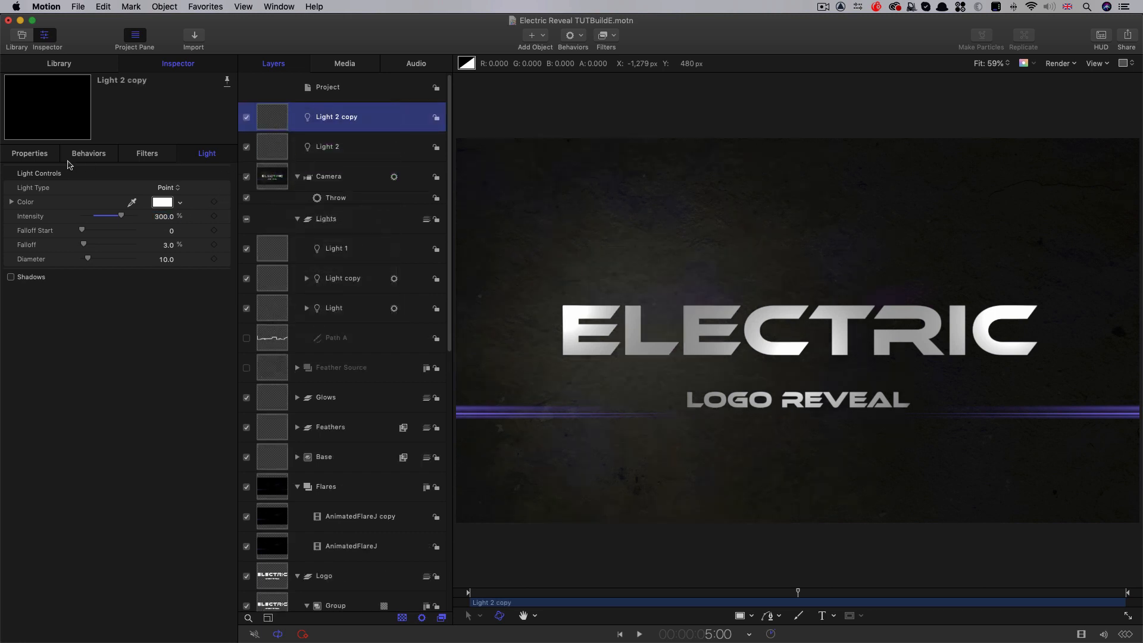
Position the duplicated light at X 1000 px and Y -500 px
left_click(38, 155)
left_click(159, 204)
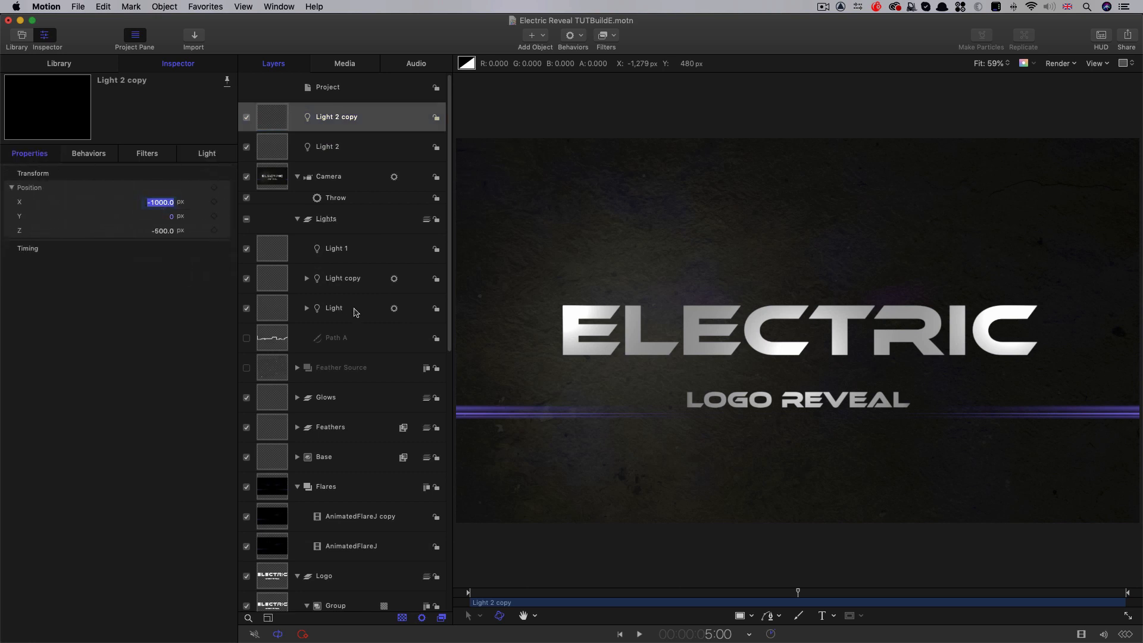
type("1000")
key("Return")
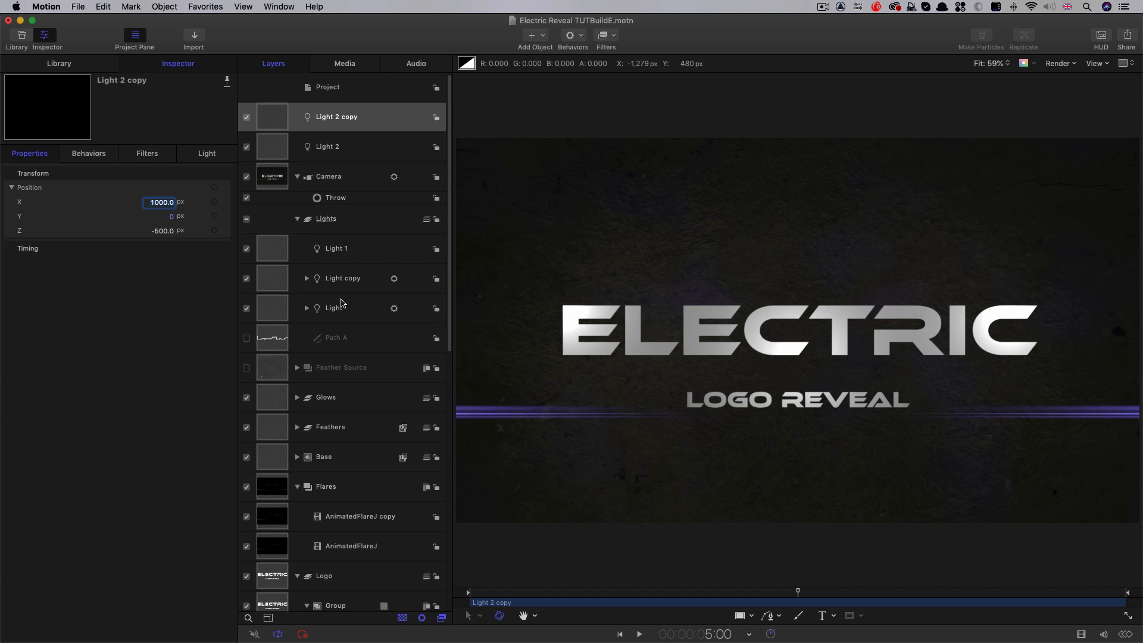
left_click(172, 217)
type("-500")
key("Return")
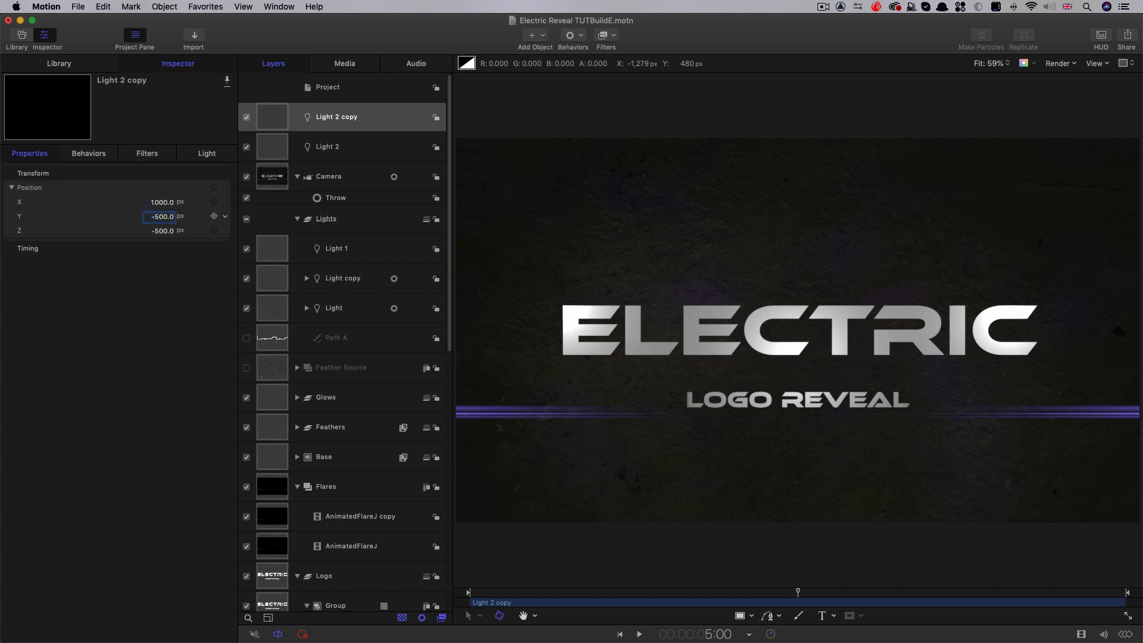
Reduce the duplicated light's intensity to 150% and settle on 100%
left_click(208, 155)
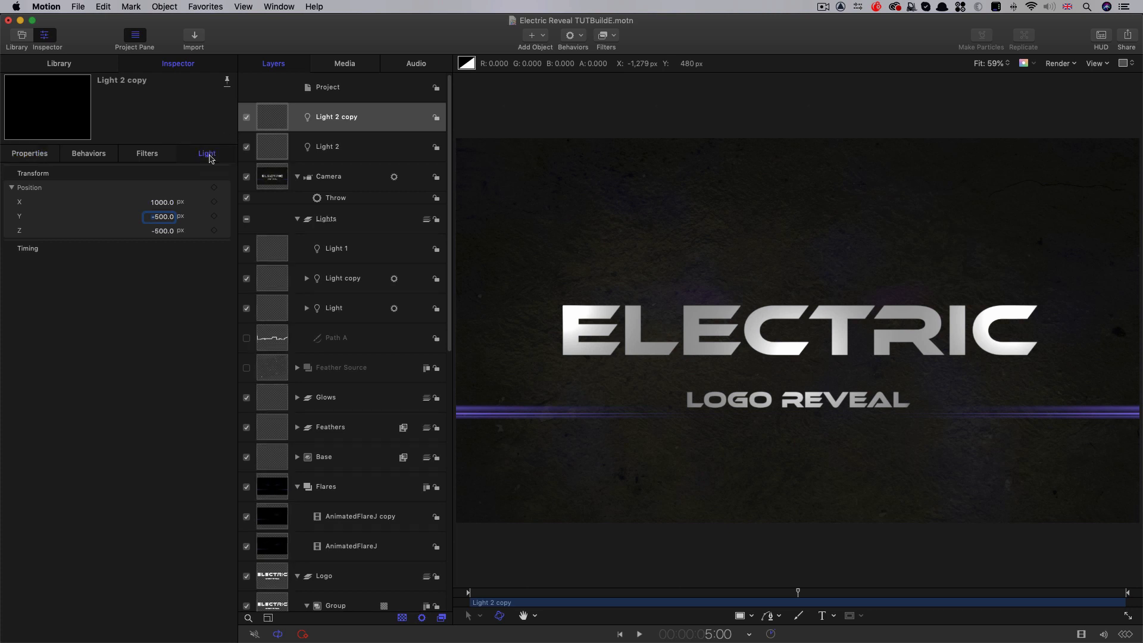
left_click(164, 217)
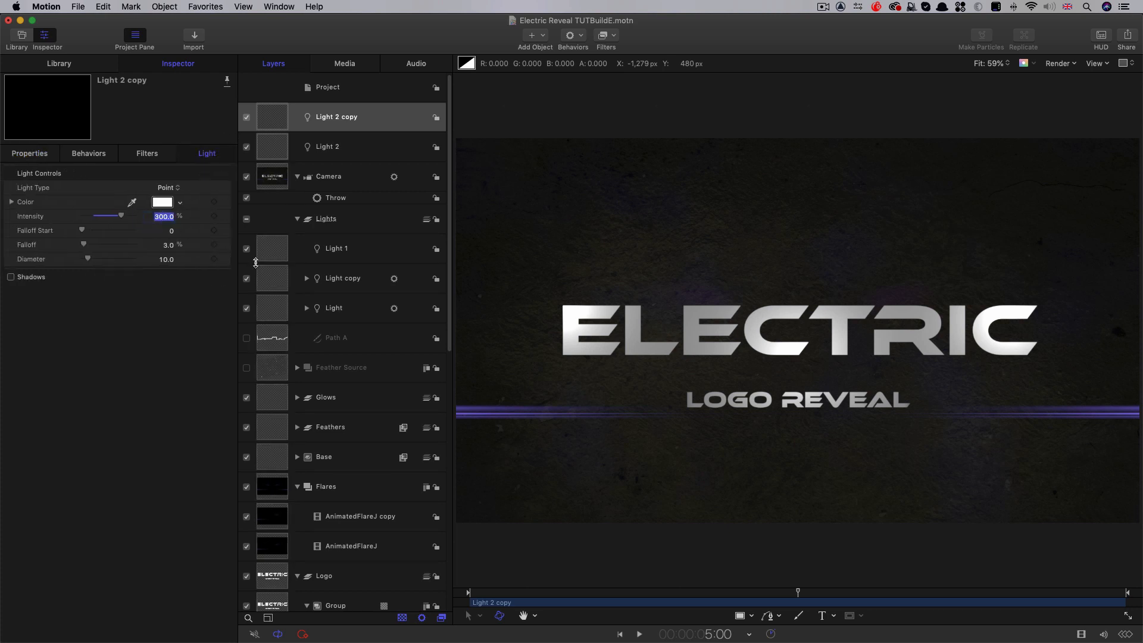
type("150")
key("Return")
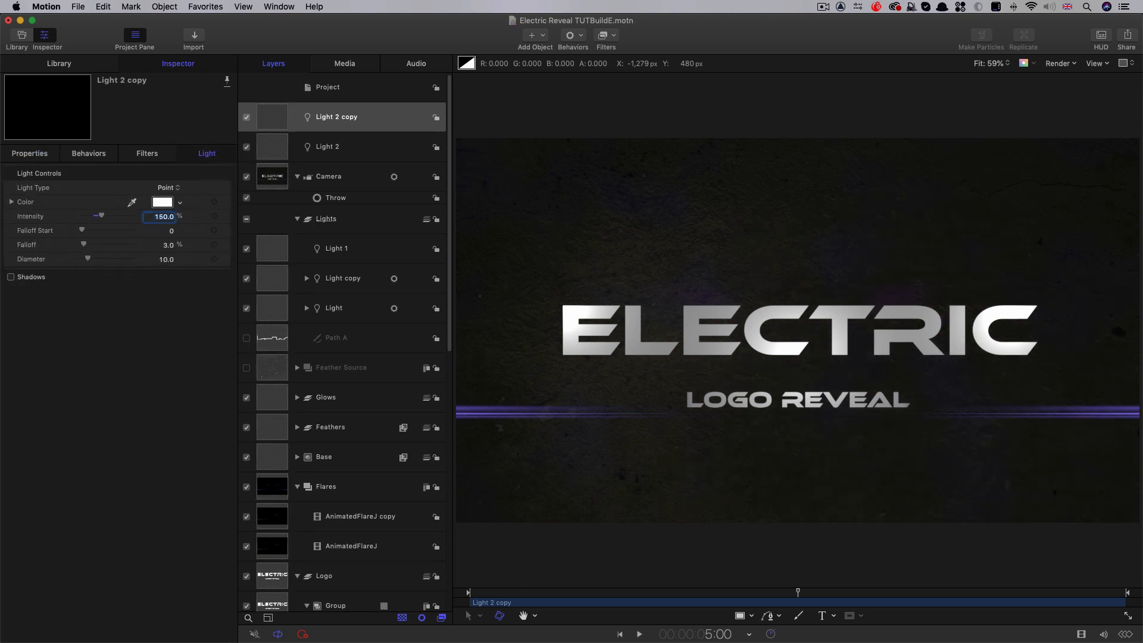
type("100")
key("Return")
Keyframe the intensity of both new lights at 5:00 and set it to 0% at 3:00 so they fade up
left_click(280, 149, "shift")
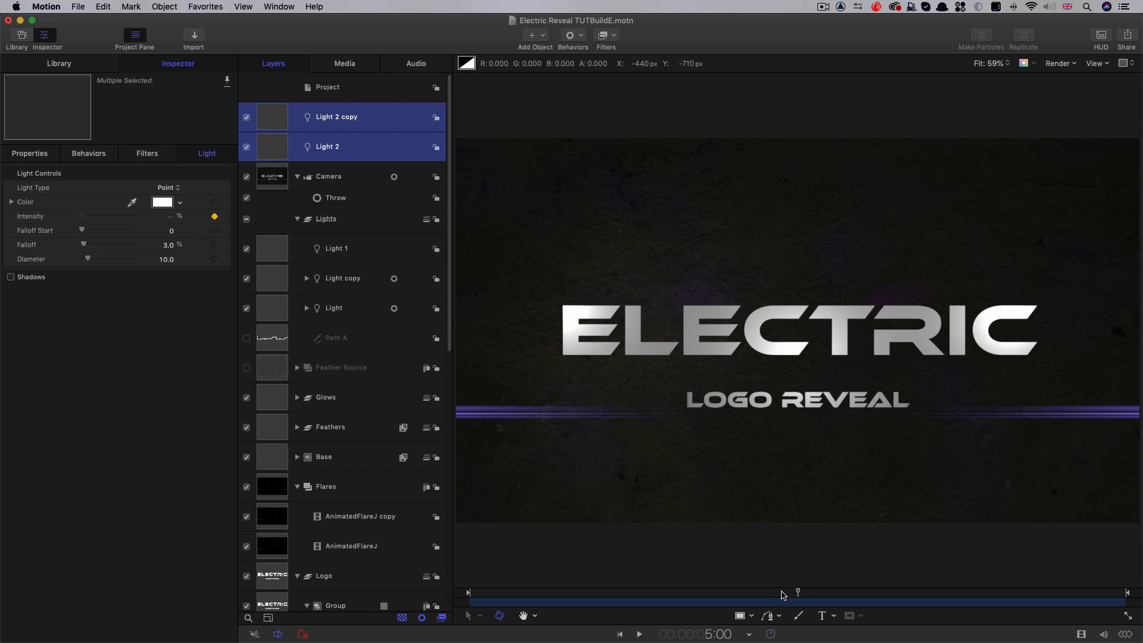
left_click_drag(782, 595, 669, 607)
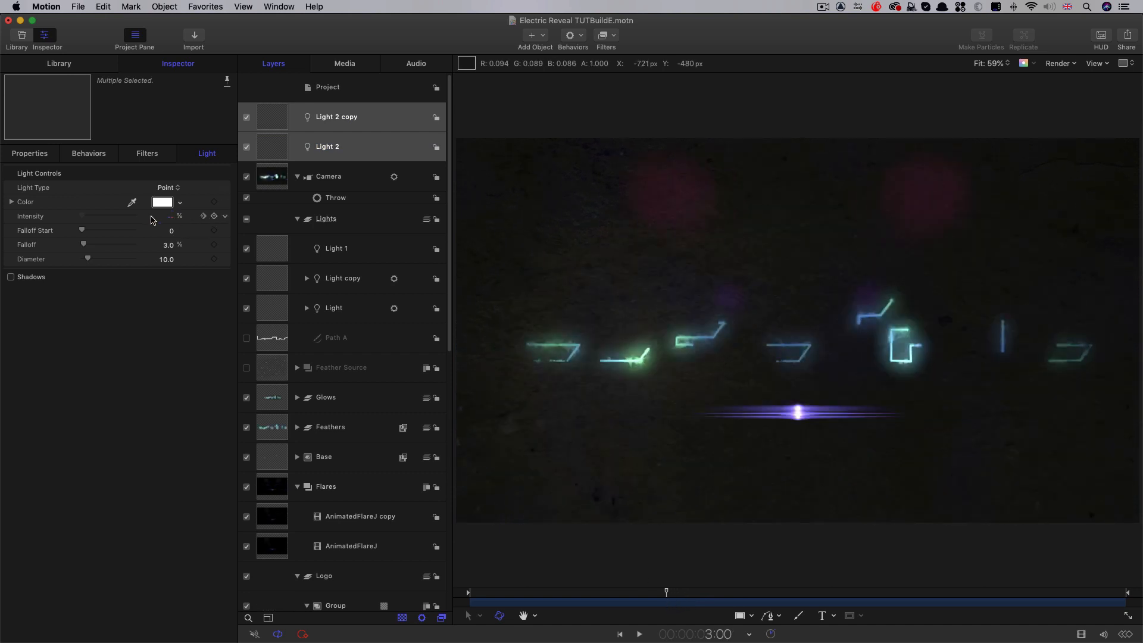
left_click(170, 217)
type("0")
key("Return")
Check the wall lighting at 7:01, move both new lights into the Lights group and collapse the group
left_click_drag(666, 593, 932, 616)
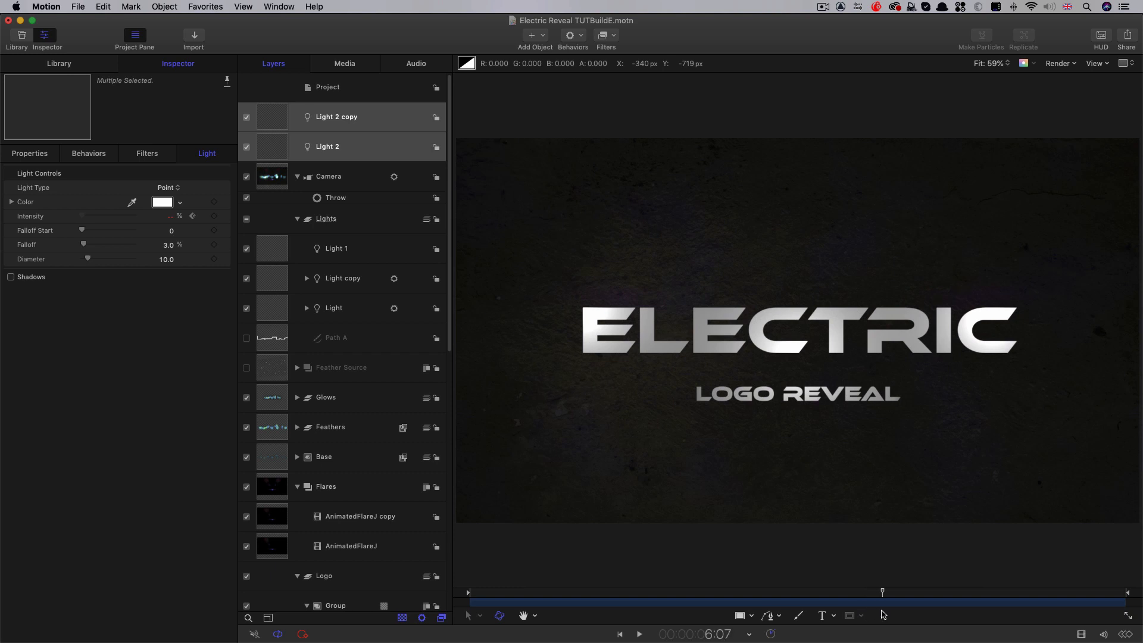
left_click_drag(273, 116, 348, 239)
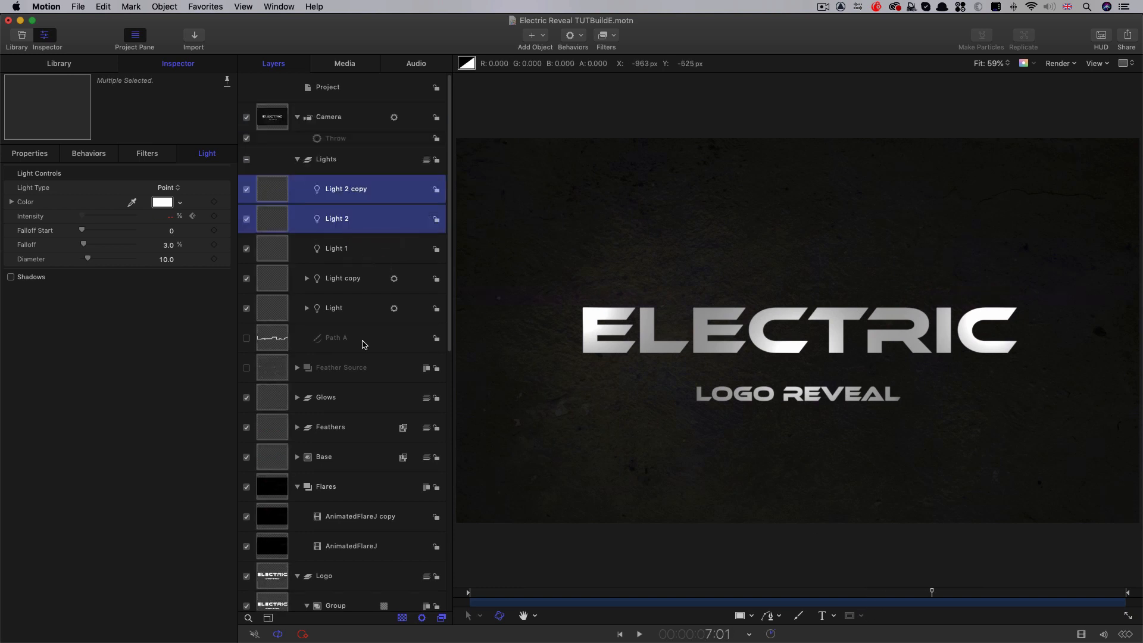
left_click(297, 160)
Expand the BG group and duplicate its Clouds 1 generator
scroll(365, 482, "down", 10)
scroll(363, 494, "down", 3)
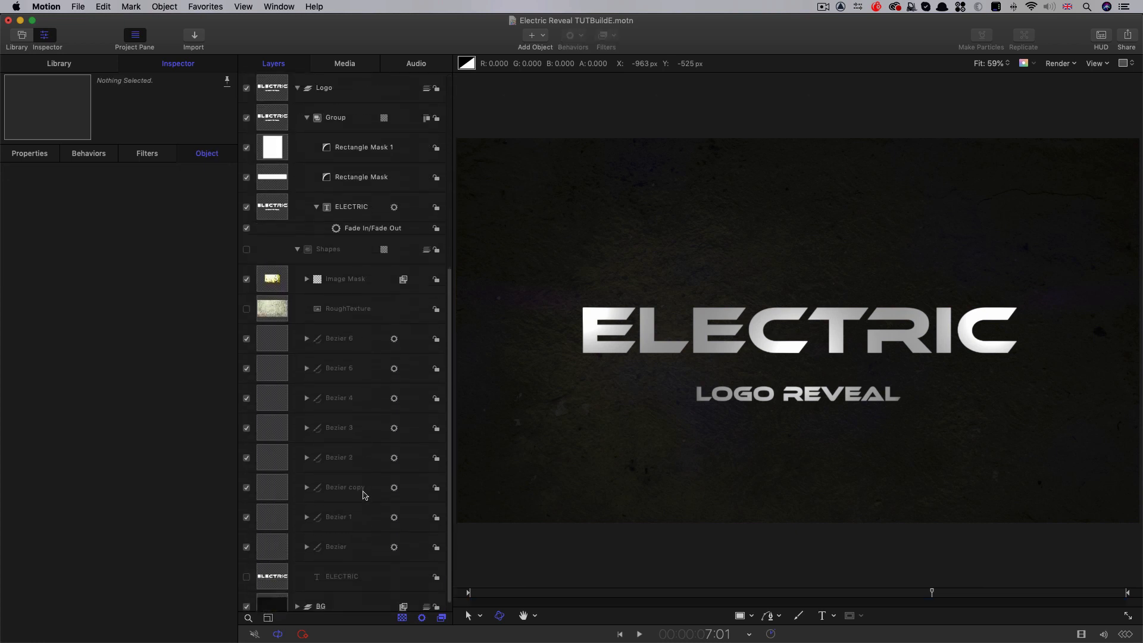
left_click(297, 596)
scroll(364, 348, "down", 2)
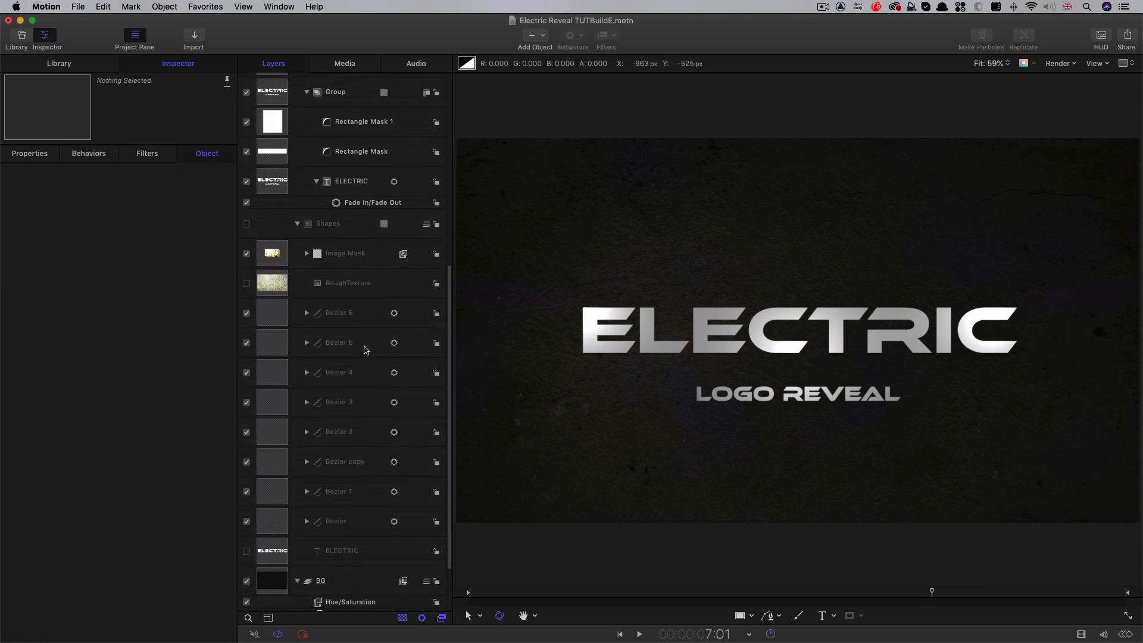
left_click(268, 564)
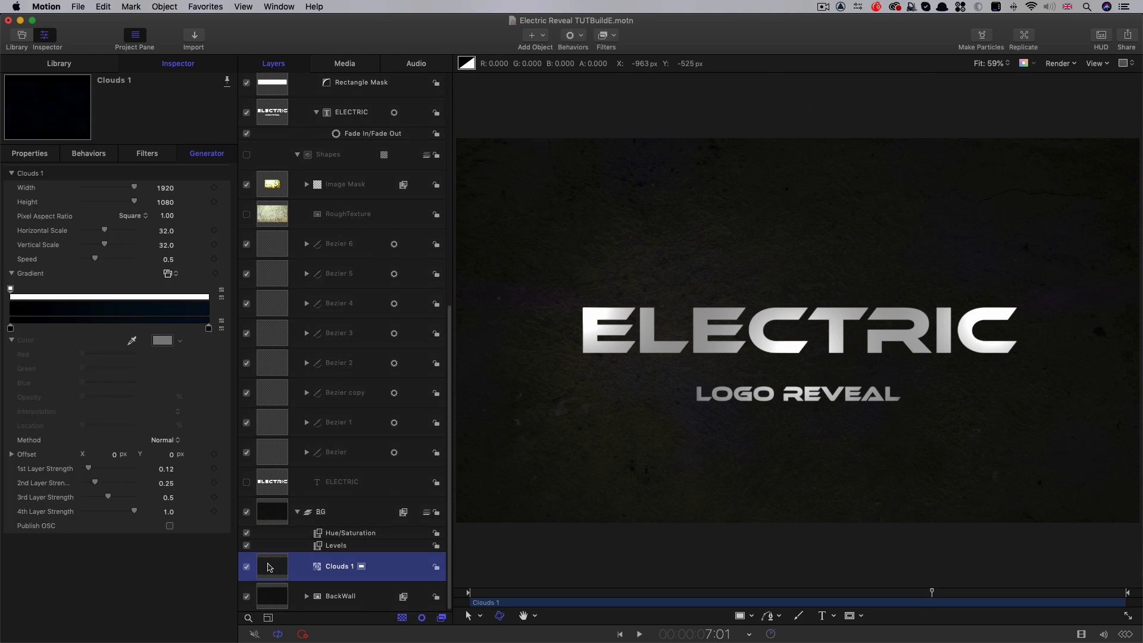
right_click(267, 564)
left_click(304, 535)
Set the duplicated clouds' horizontal scale to 64 and Y offset to 540 px, and preview the background around 8:03
left_click(166, 231)
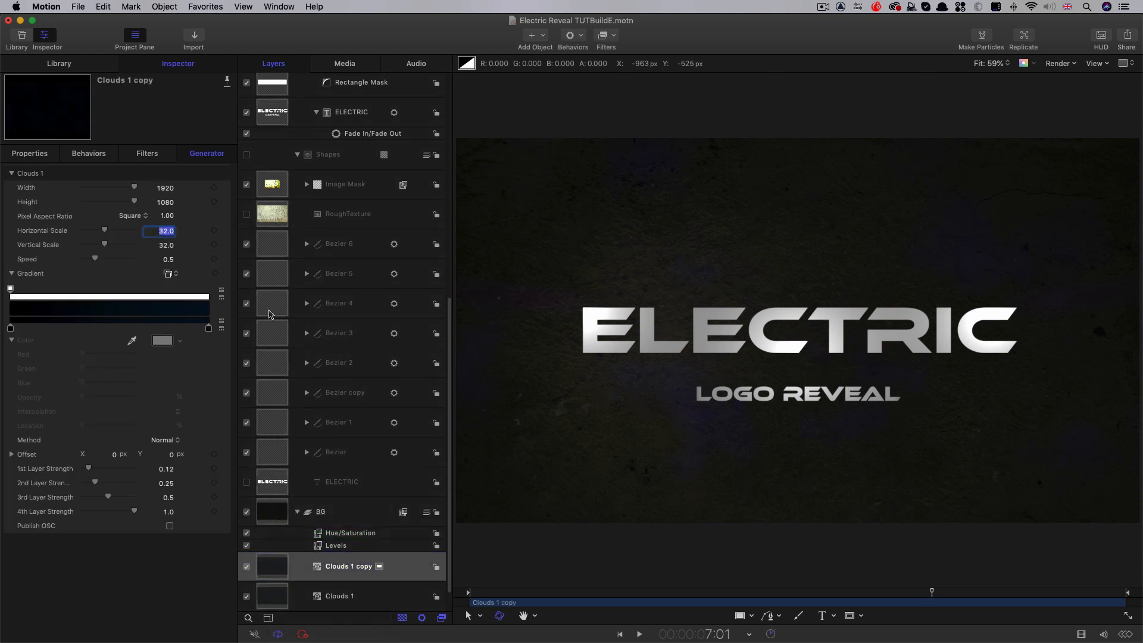
type("64")
key("Return")
left_click(172, 455)
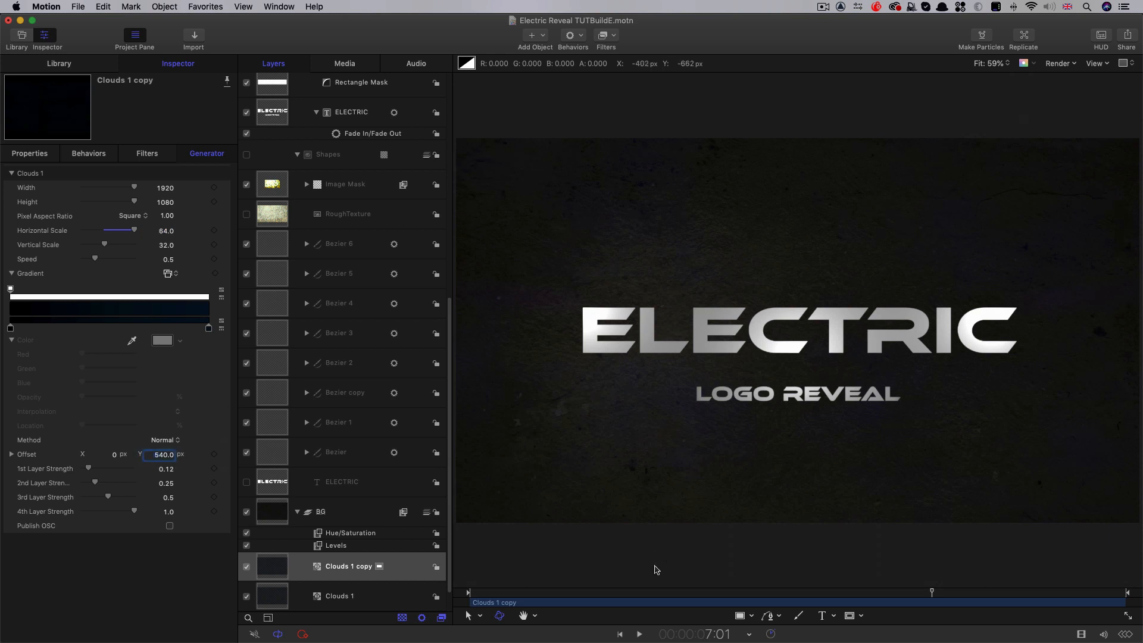
left_click_drag(918, 592, 1004, 619)
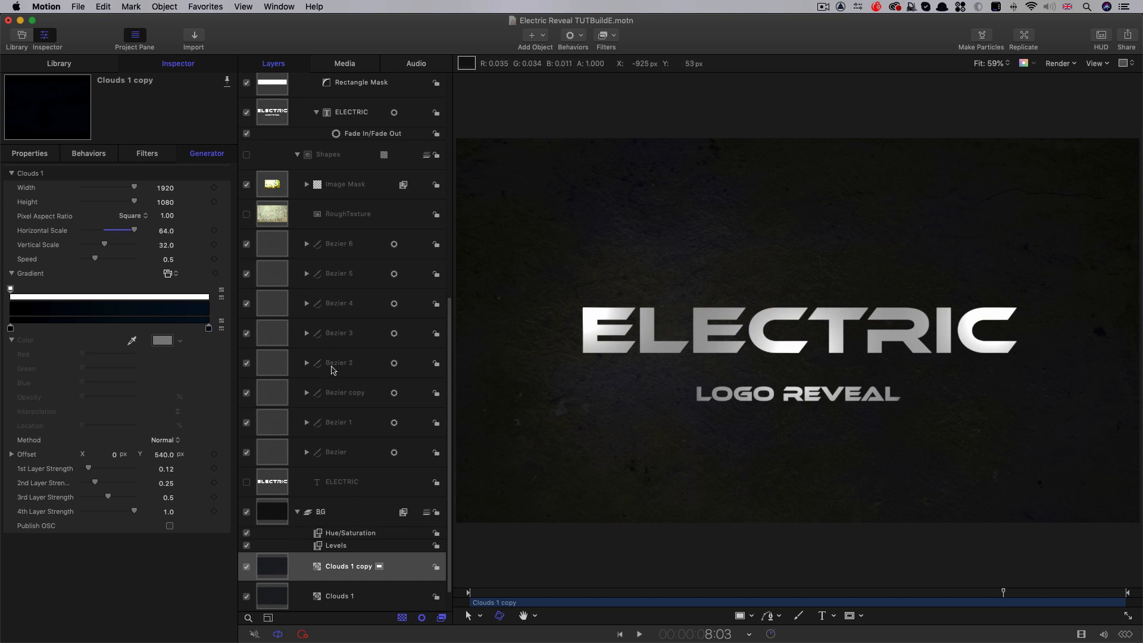
Turn on 3D Text in the appearance settings of the ELECTRIC text in the Logo group
scroll(287, 244, "up", 6)
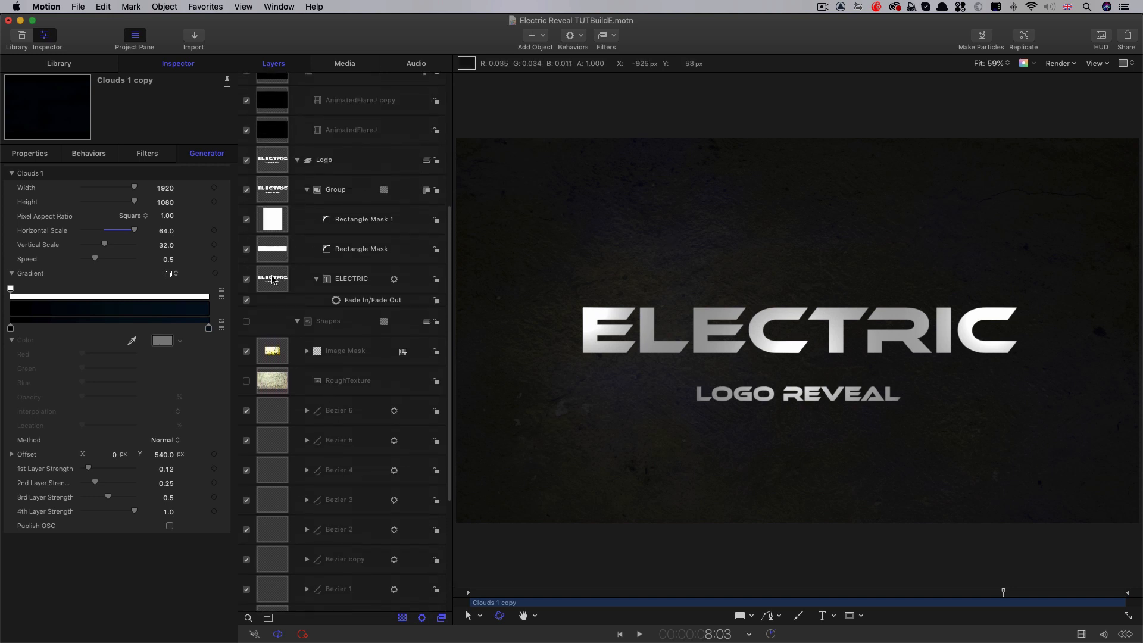
left_click(272, 279)
left_click(115, 169)
left_click(10, 209)
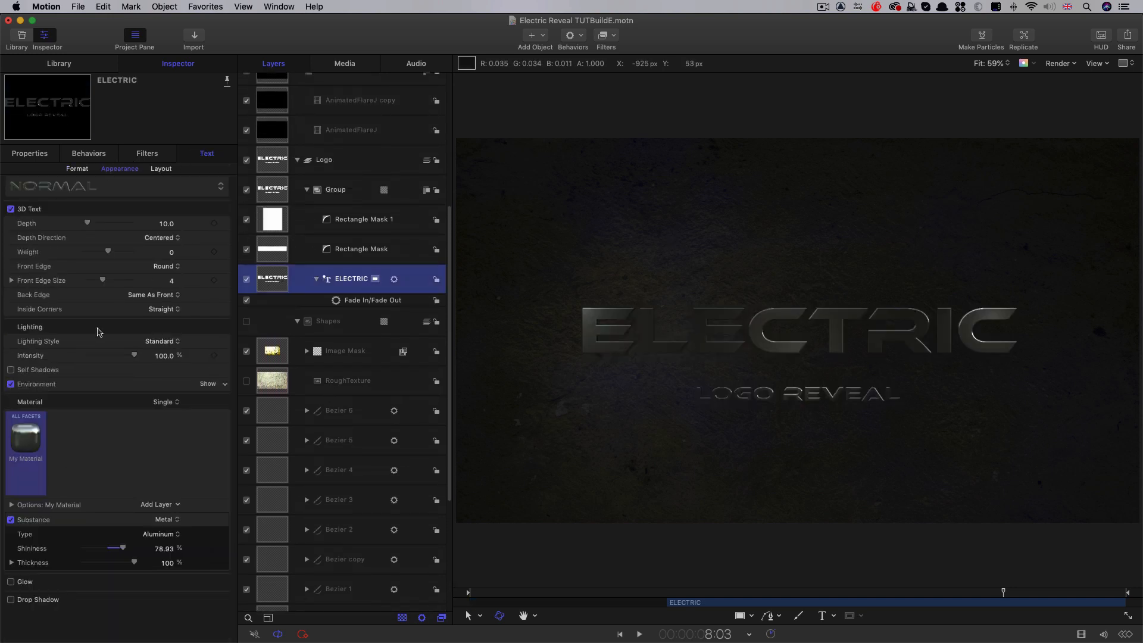